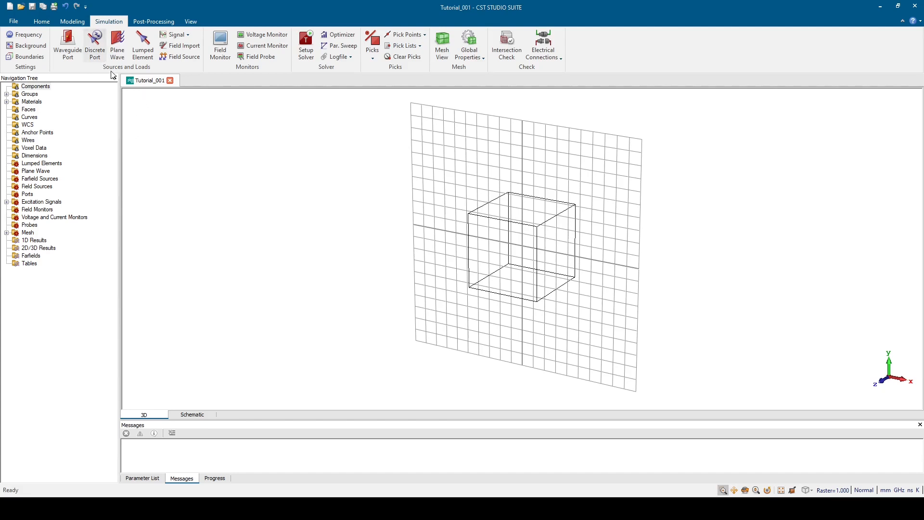
- Review the project's measurement units without changing them
left_click(46, 21)
left_click(82, 45)
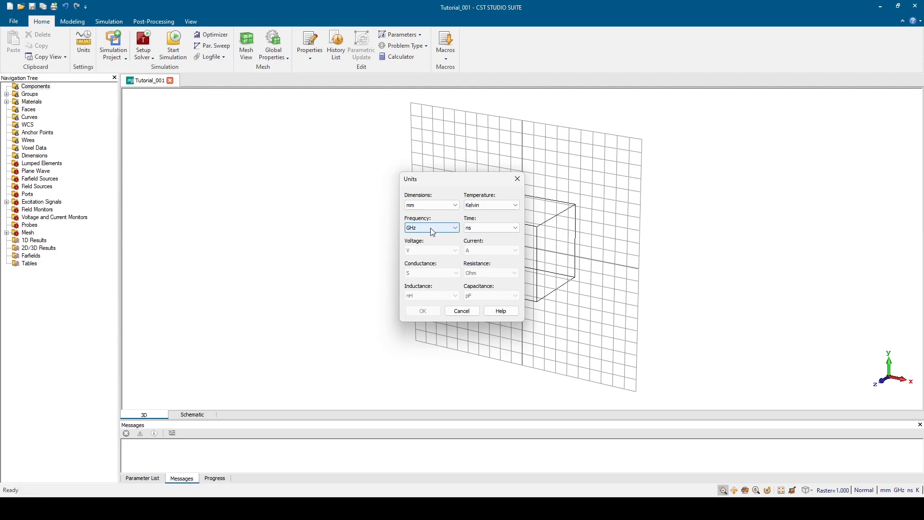
left_click(462, 311)
- Set the simulation frequency range to a minimum of 5 and a maximum of 15 GHz
left_click(115, 24)
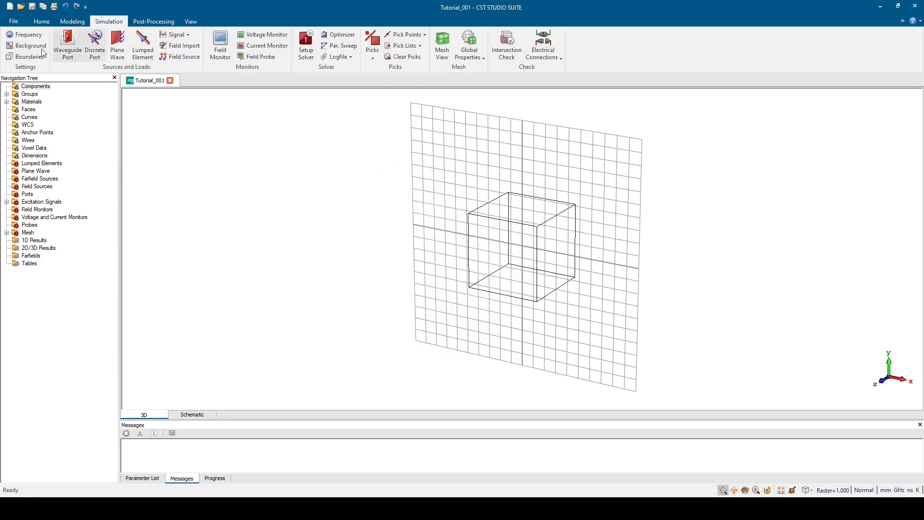
left_click(29, 38)
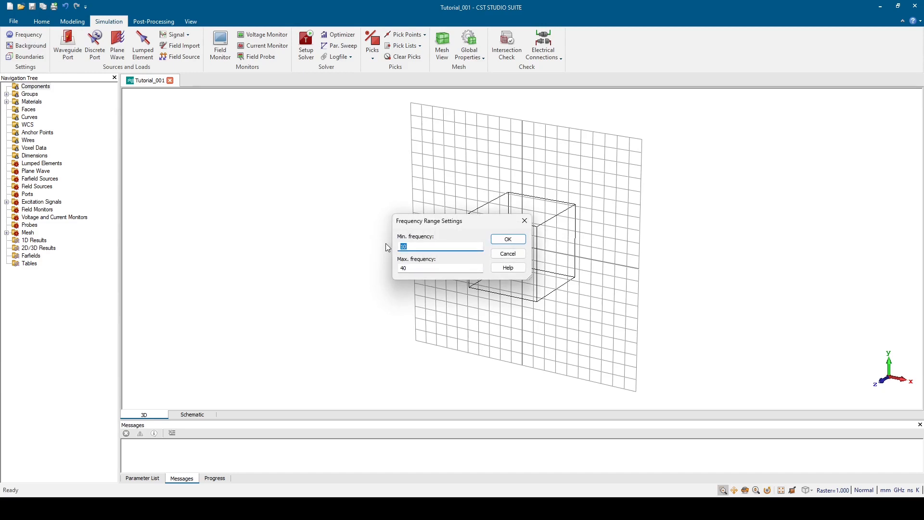
type("10")
double_click(404, 247)
type("5")
left_click(412, 268)
double_click(412, 268)
type("15")
left_click(509, 239)
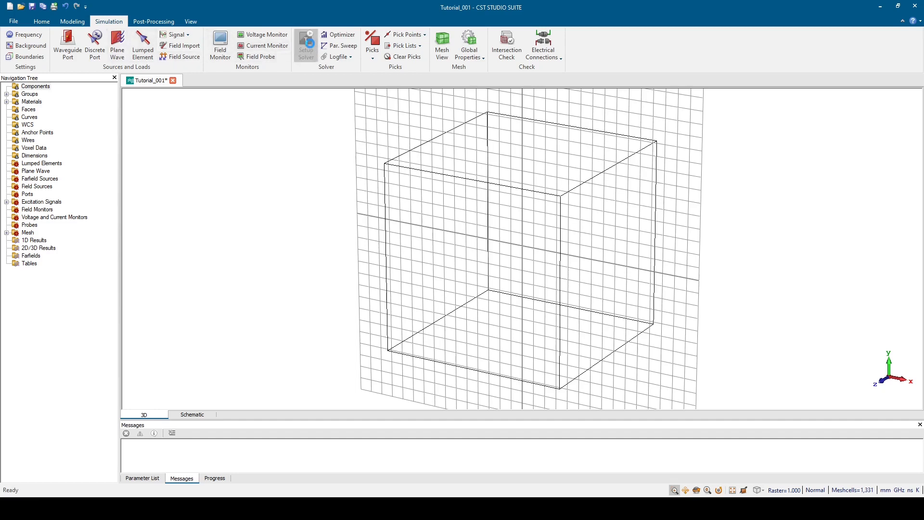
- Choose the Frequency Domain Solver as the project's solver
left_click(309, 43)
left_click(520, 273)
left_click(46, 21)
left_click(152, 58)
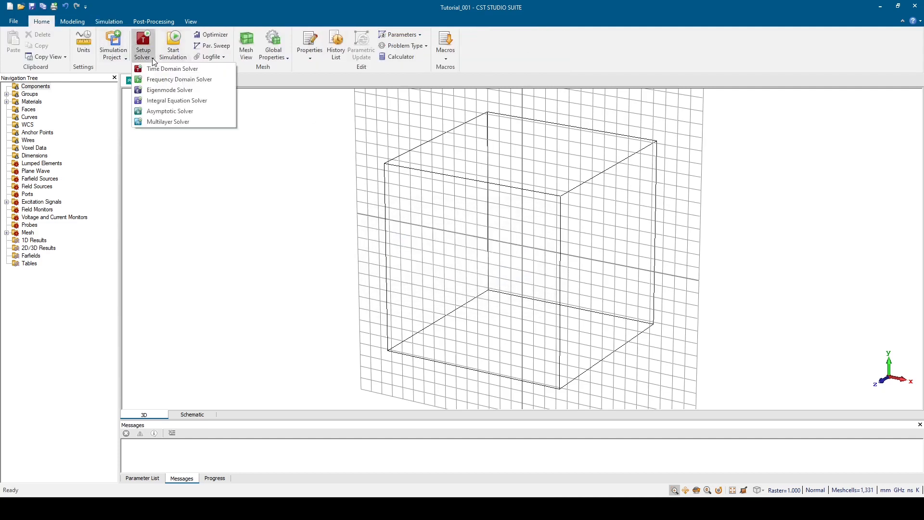
left_click(163, 79)
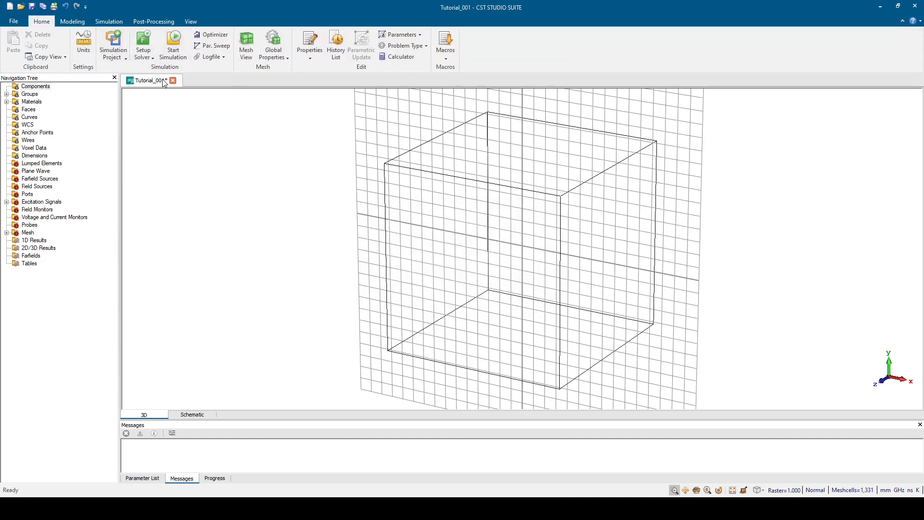
- Try to open the setup of the frequency domain solver
left_click(70, 22)
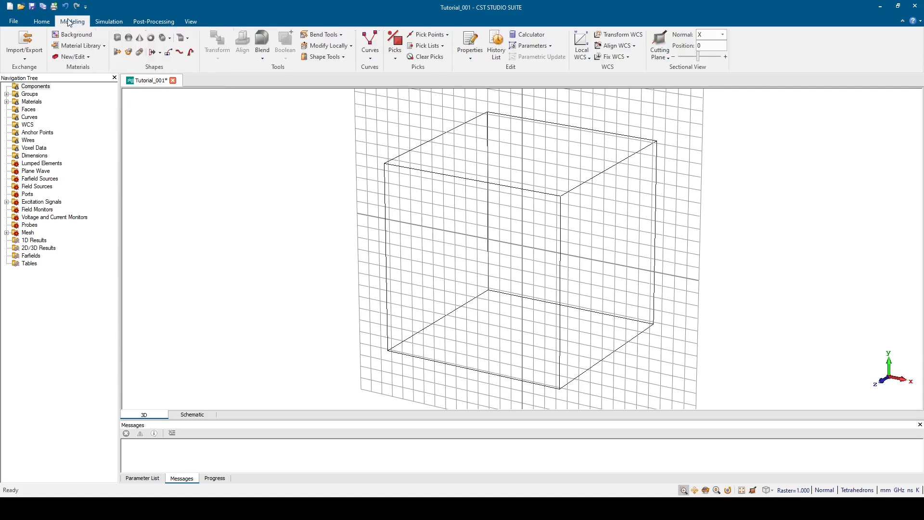
left_click(106, 24)
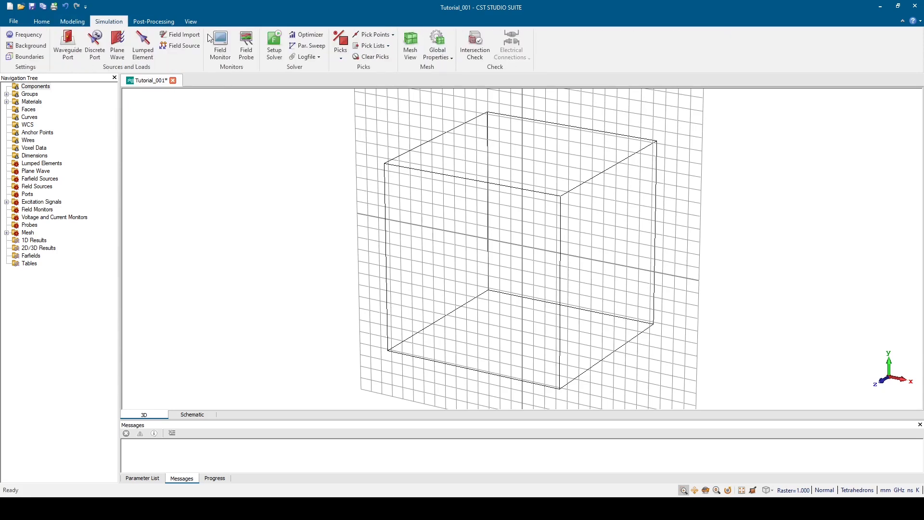
left_click(281, 48)
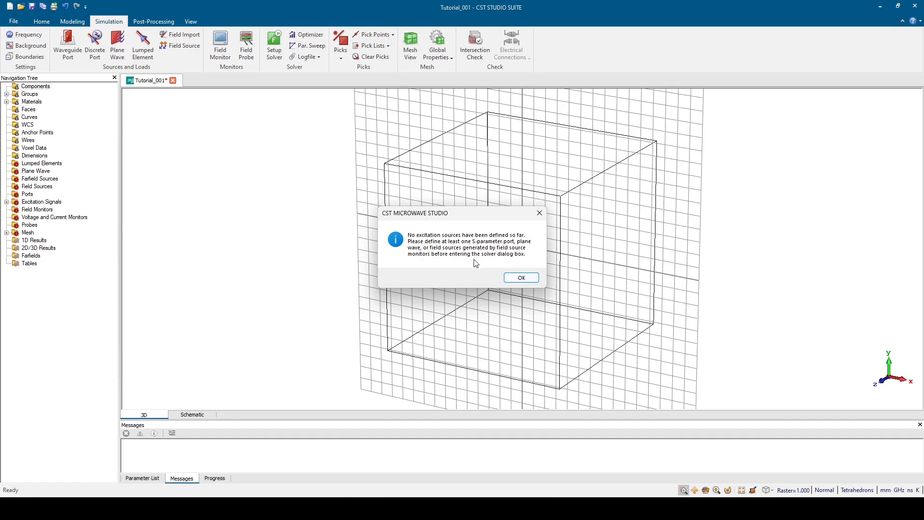
left_click(526, 278)
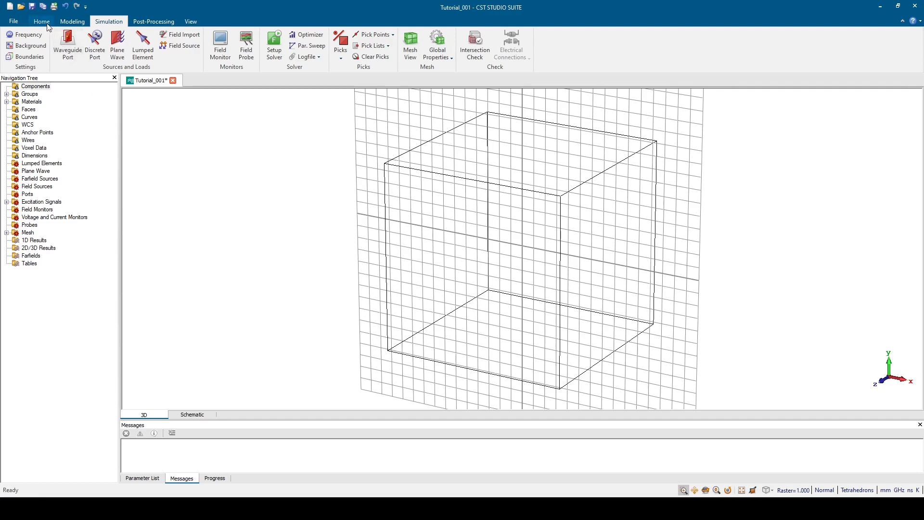
- Define a new brick by coordinates, named Ground, with its X range from -lg/2 to lg/2
left_click(73, 21)
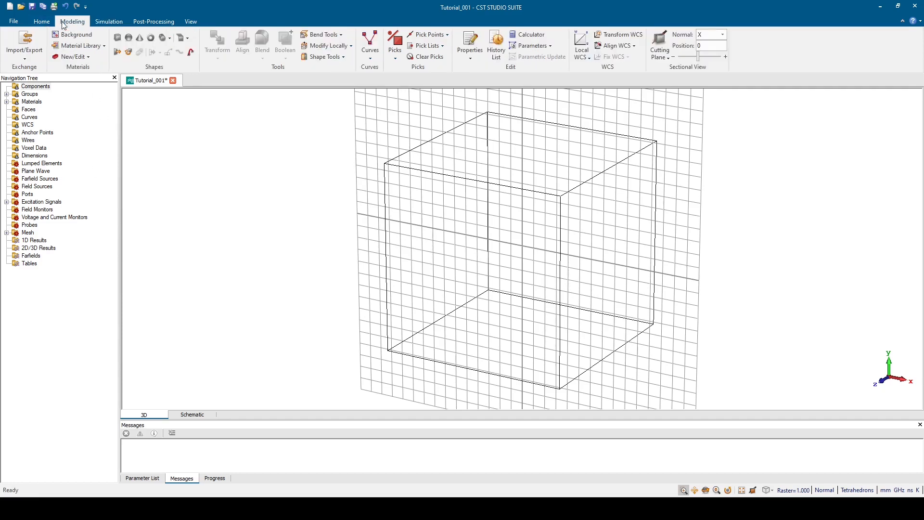
left_click(118, 38)
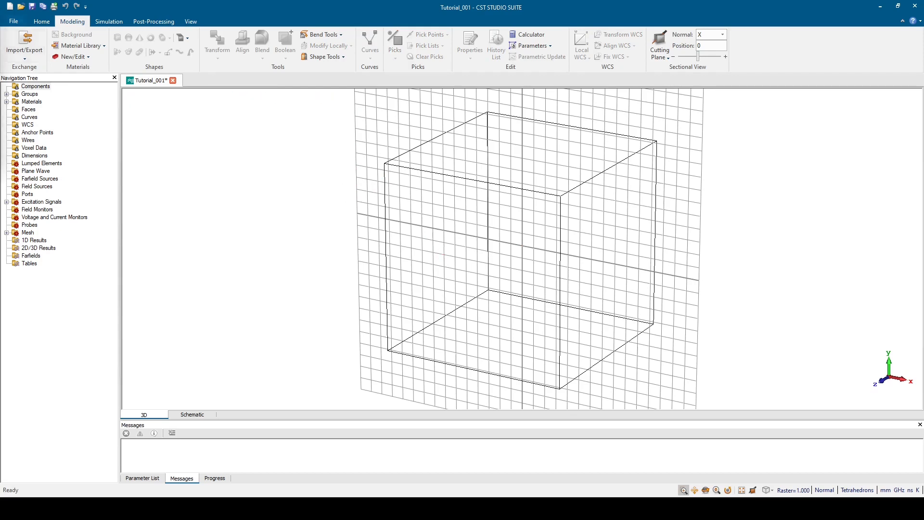
key("Escape")
left_click_drag(389, 140, 404, 160)
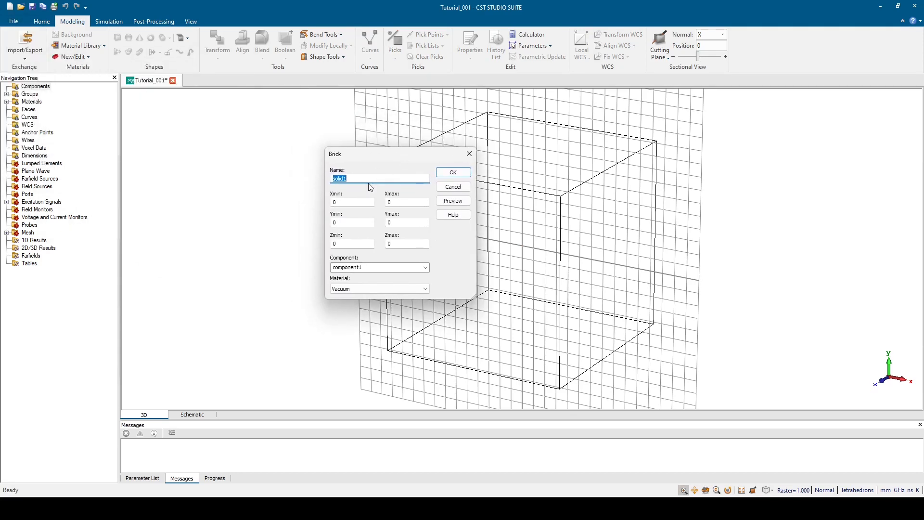
type("Ground")
key("Tab")
type("-")
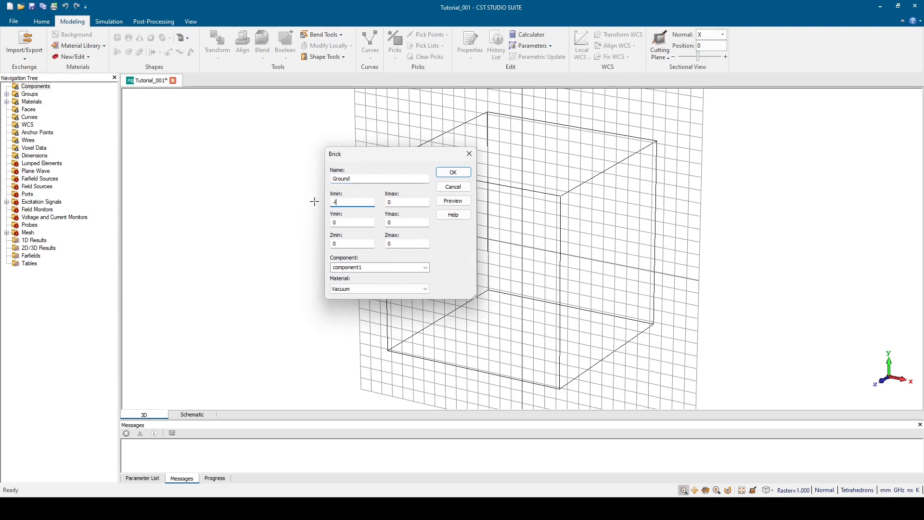
type("lg/2")
key("Tab")
type("lg/2")
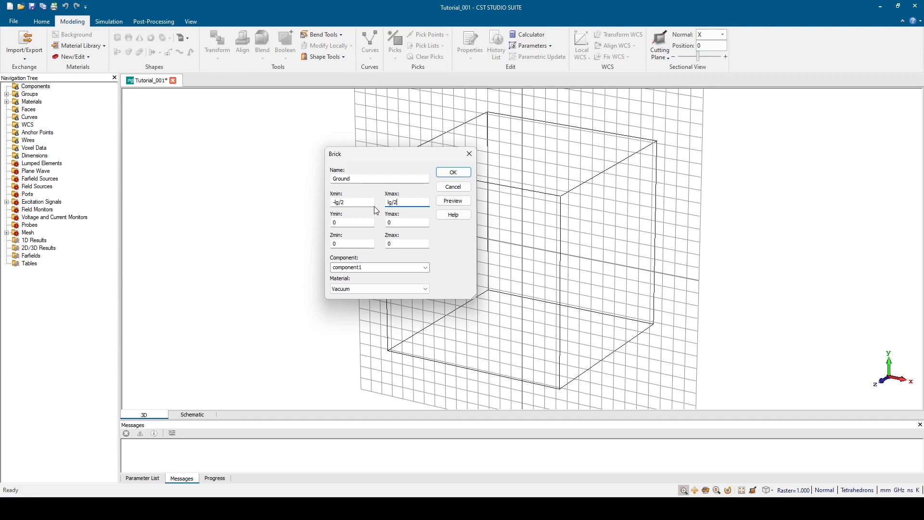
key("Tab")
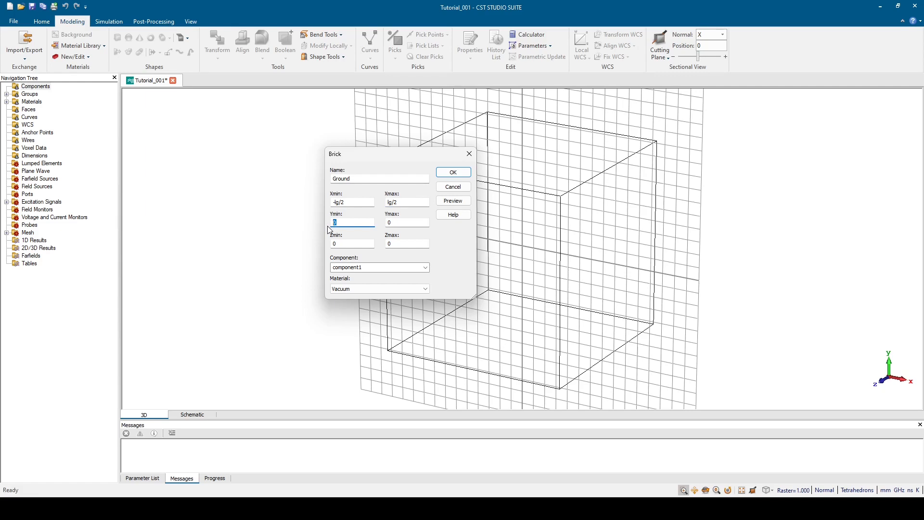
- Set the Ground brick's Y range from -lg/2 to lg, its Z range from eg to eg+tg, and its material to PEC
type("-lg/2")
key("Tab")
type("lg")
left_click(349, 241)
key("Tab")
type("eg+tg")
left_click(392, 289)
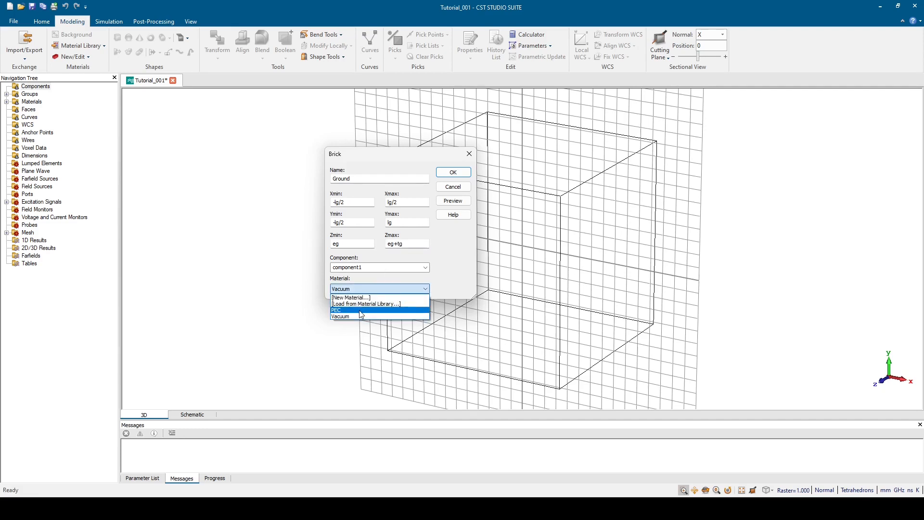
left_click(361, 311)
- Supply values for the missing parameters lg, eg and tg, and create the Ground brick
left_click(456, 175)
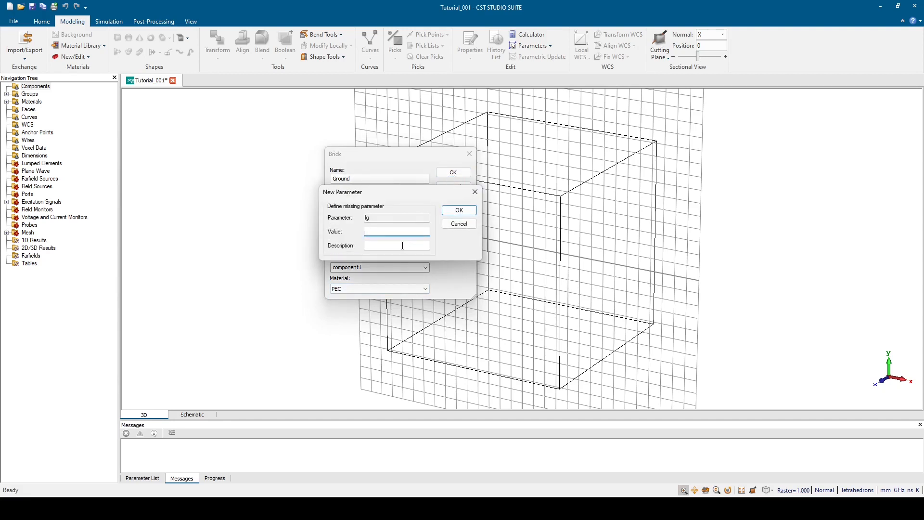
key("Return")
key("Return")
left_click(464, 212)
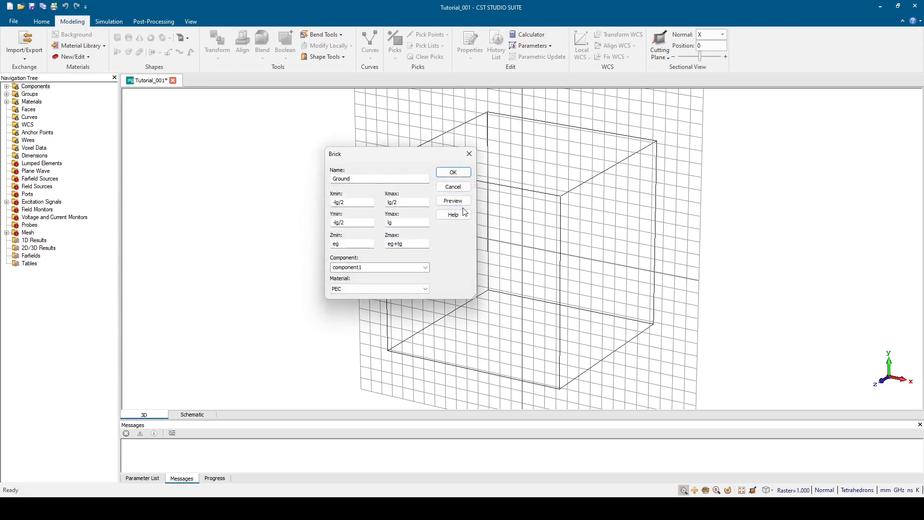
key("Return")
- Examine the Ground brick's shape up close and from an oblique viewpoint
scroll(479, 337, "up", 5)
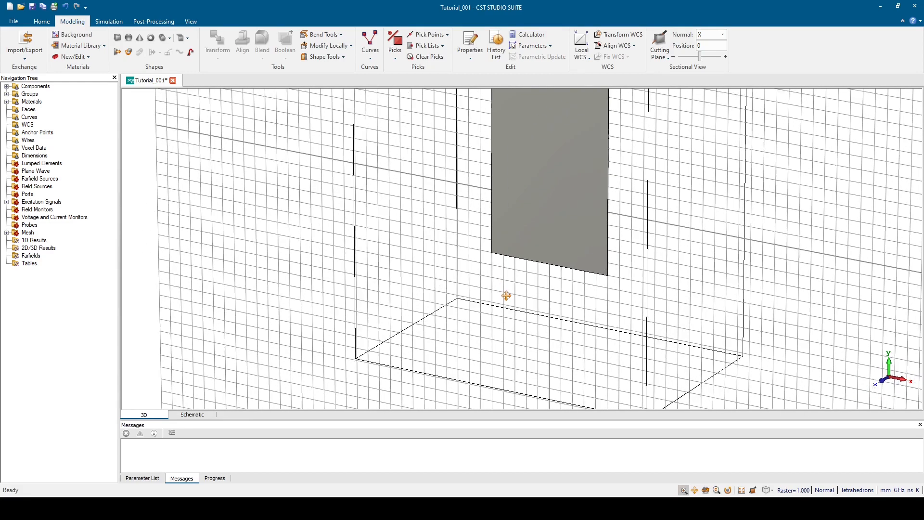
scroll(433, 297, "down", 3)
scroll(472, 270, "up", 3)
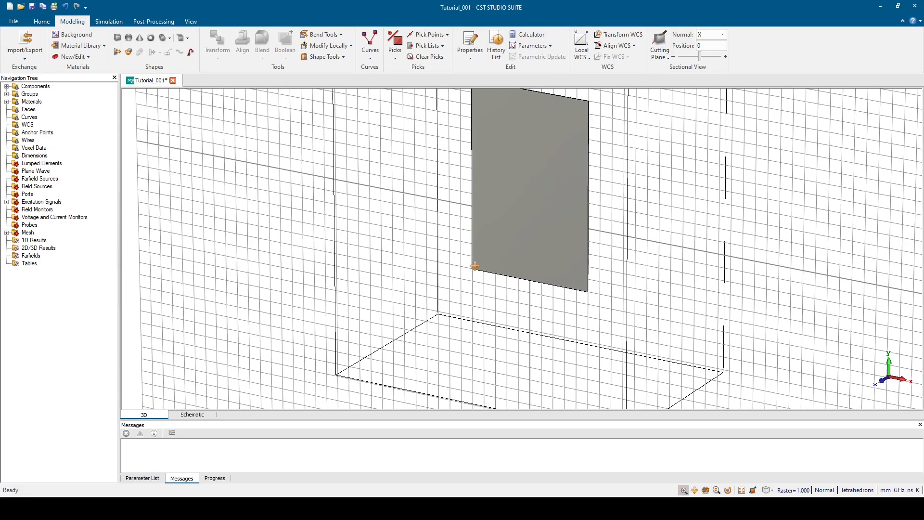
mouse_move(458, 240)
left_mouse_down()
mouse_move(475, 212)
mouse_move(475, 132)
mouse_move(543, 159)
mouse_move(567, 200)
mouse_move(568, 226)
left_mouse_up()
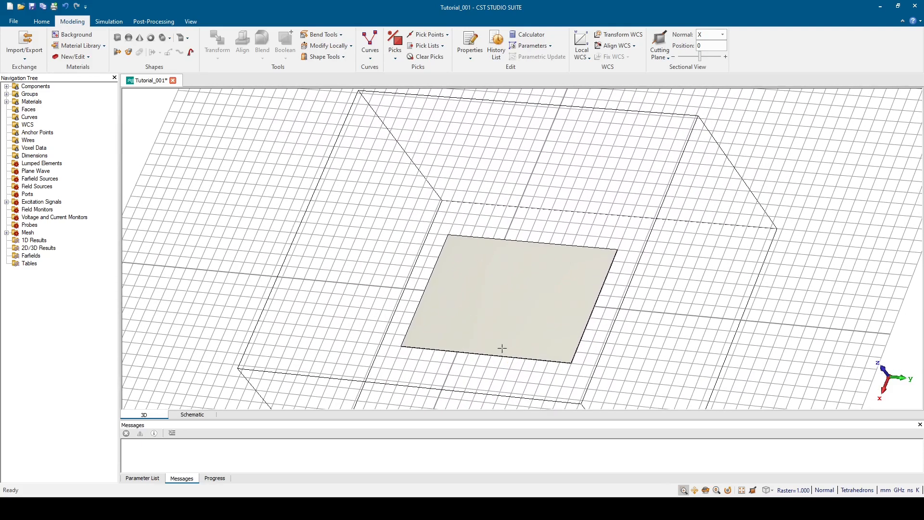
scroll(503, 348, "up", 5)
scroll(483, 360, "down", 6)
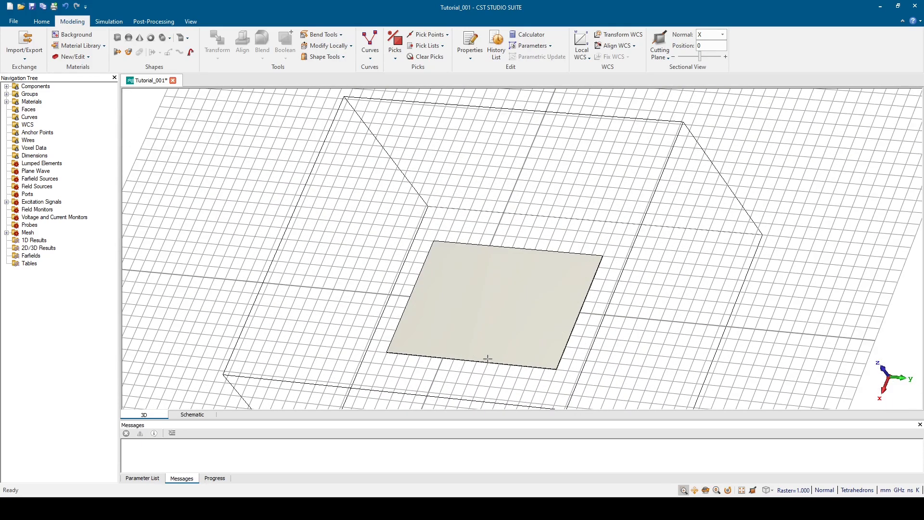
middle_click_drag(483, 354, 427, 336)
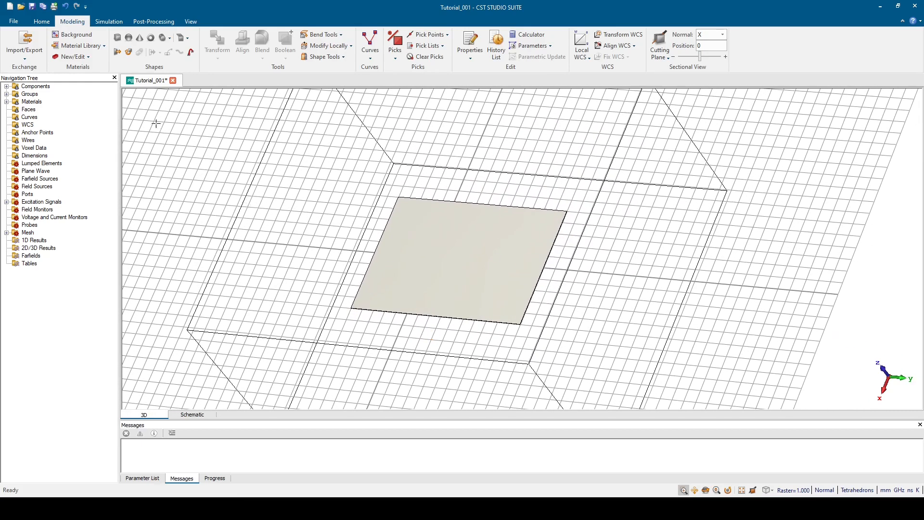
- Define a second brick by coordinates, named Substrate, with its X range from -lg/2 to lg/2
left_click(118, 38)
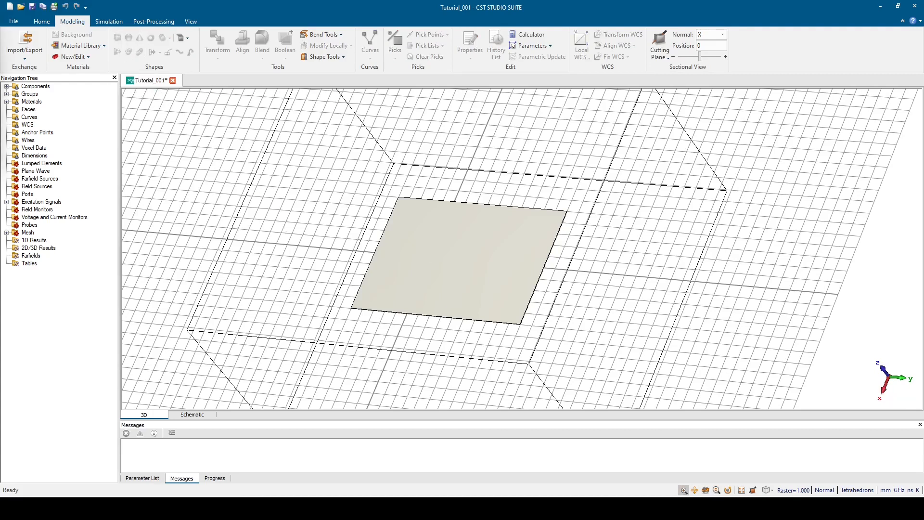
key("Escape")
left_click_drag(133, 82, 336, 139)
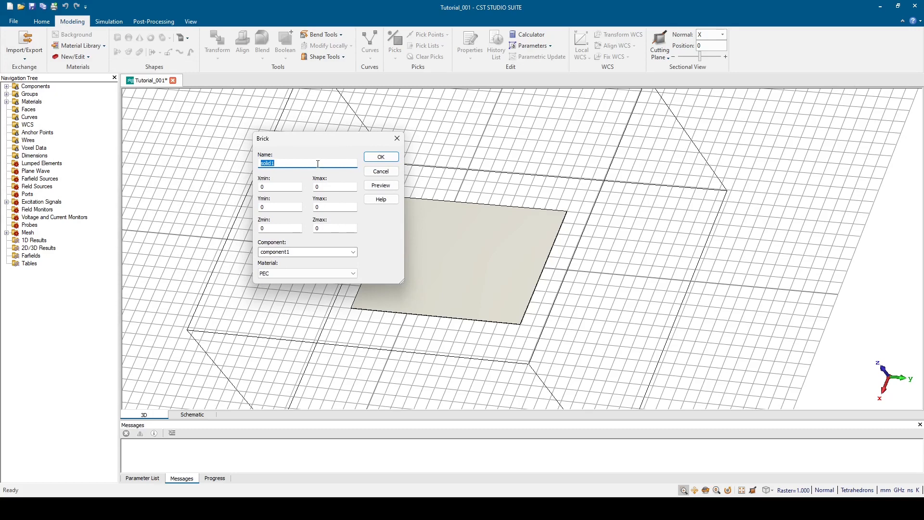
type("Substrate")
left_click_drag(274, 189, 251, 188)
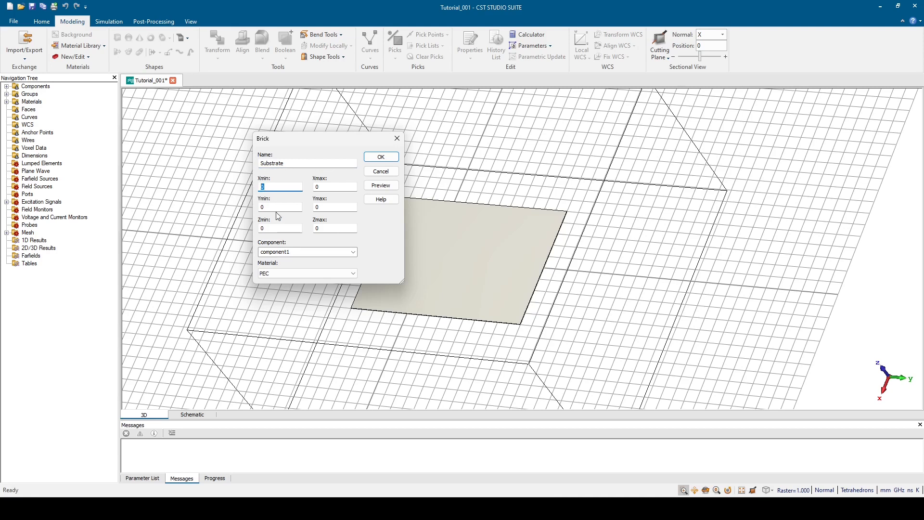
type("-lg/2")
double_click(316, 187)
type("lg/2")
- Set the Substrate brick's Y range from -lg/2 to lg/2 and its Z range from esub to esub+hsub
left_click(270, 206)
double_click(270, 206)
type("-lg/2")
double_click(330, 208)
type("lg/2")
left_click_drag(279, 227, 256, 233)
type("esub")
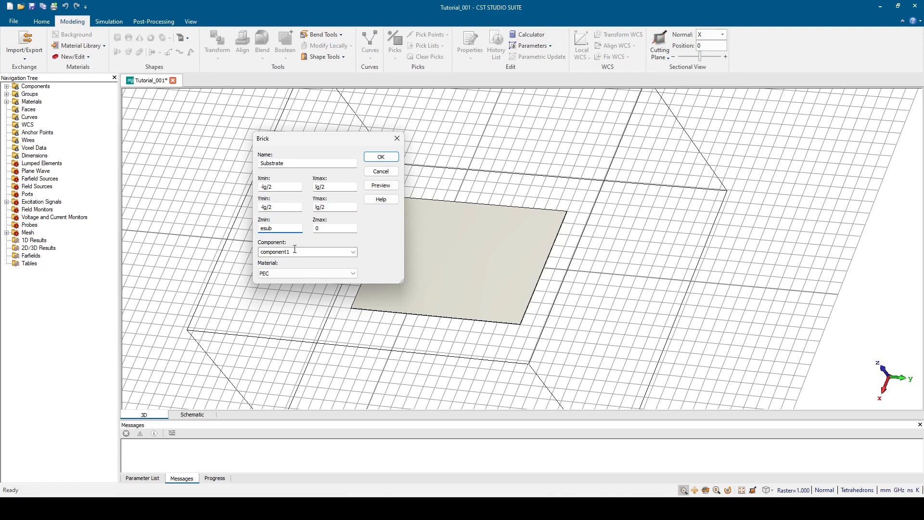
double_click(319, 227)
type("esub+hsub")
- Start a new material for the Substrate brick, named Sub1, with epsilon set to eps_sub
left_click(321, 274)
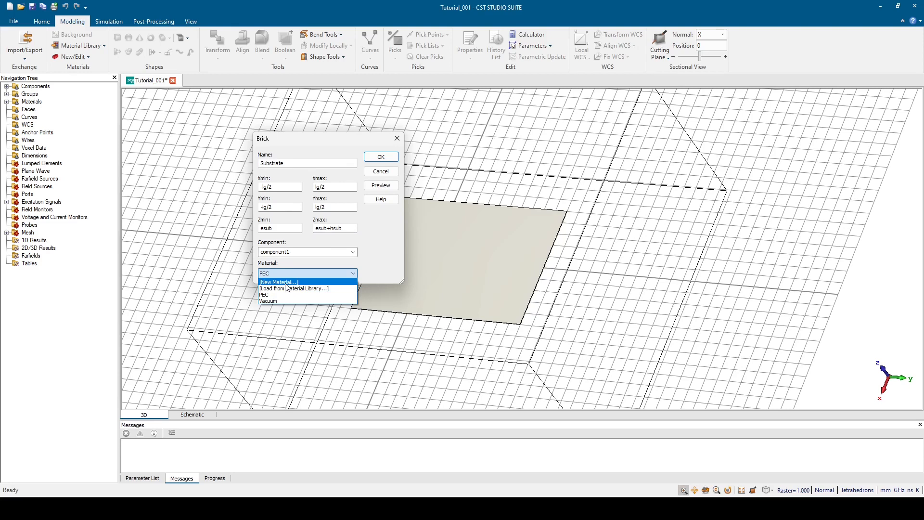
left_click(286, 283)
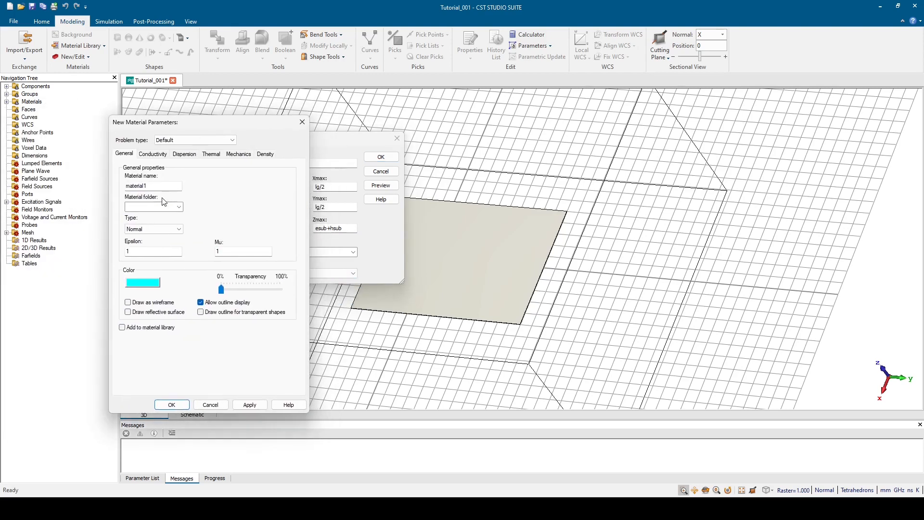
double_click(161, 186)
type("Sub1")
left_click_drag(136, 251, 107, 254)
type("eps_sub")
- Give the Sub1 material an orange colour and make it a little more than half transparent
left_click_drag(221, 290, 263, 285)
left_click(148, 285)
left_click(177, 238)
left_click(175, 335)
- Define the parameter eps_sub as 4.2 and save the Sub1 material
left_click(172, 405)
left_click(191, 273)
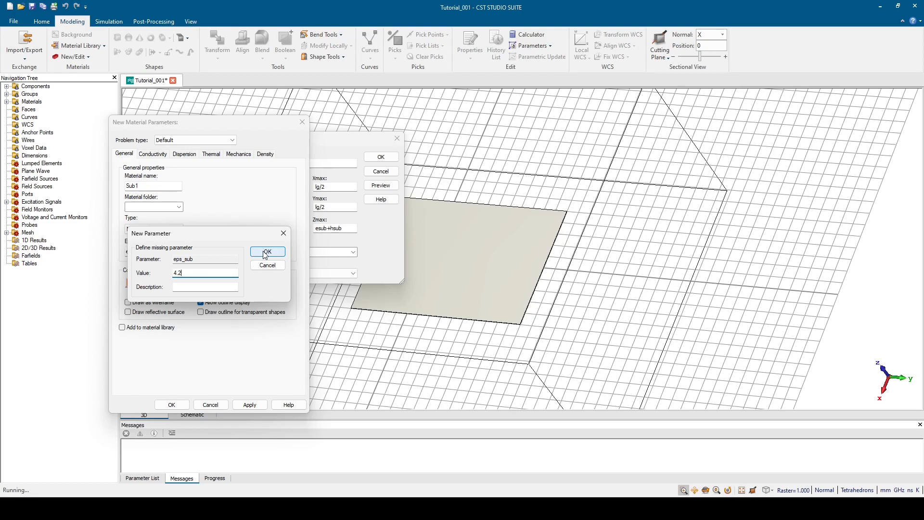
left_click(265, 254)
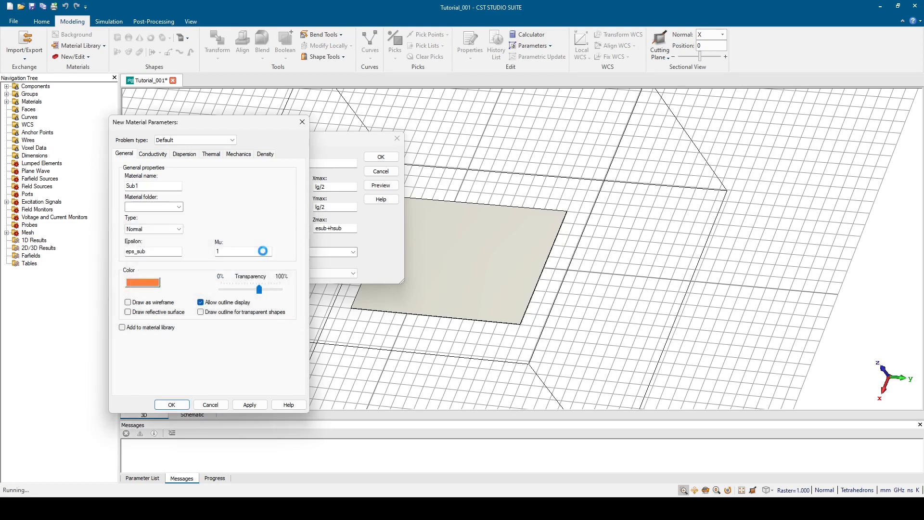
left_click(171, 405)
- Preview the Substrate brick, define esub as eg+tg and hsub as 0.5, and create the brick
left_click(382, 186)
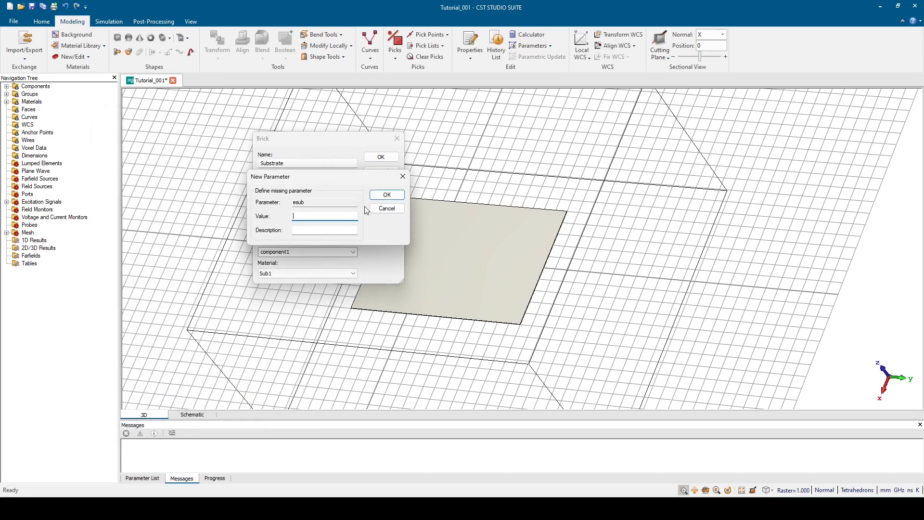
type("eg+tg")
key("Return")
type("0.5")
key("Return")
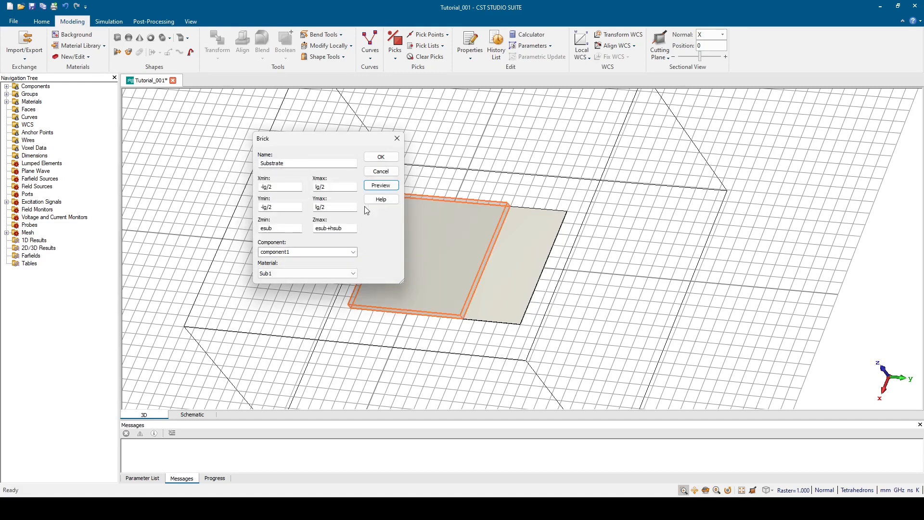
left_click(375, 156)
middle_click_drag(444, 291, 461, 281)
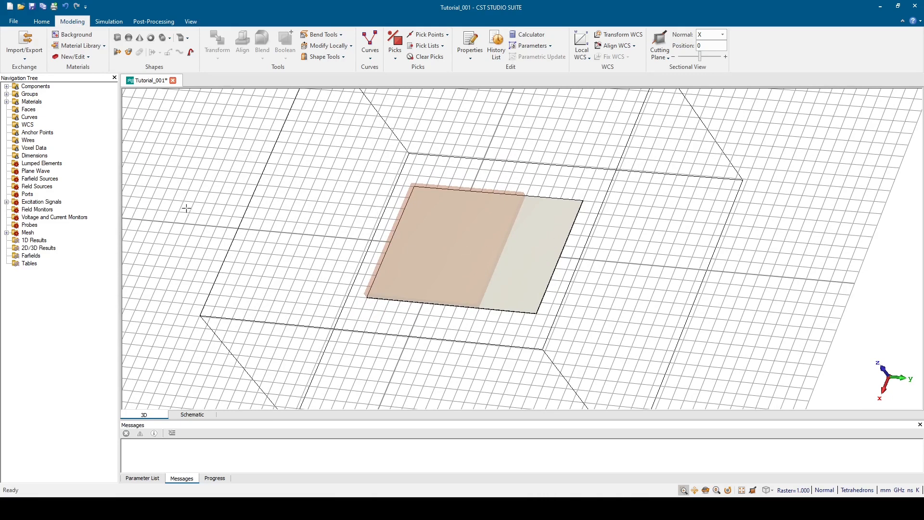
- Edit the Ground brick in component1 so that its Ymax is lg/2, and apply the change
left_click(7, 86)
left_click(15, 94)
left_click(52, 101)
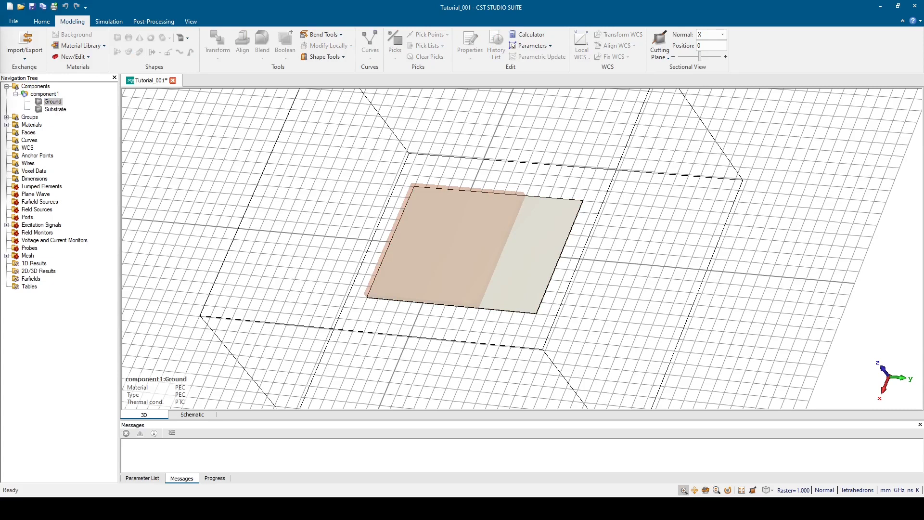
left_click_drag(247, 101, 278, 102)
double_click(270, 132)
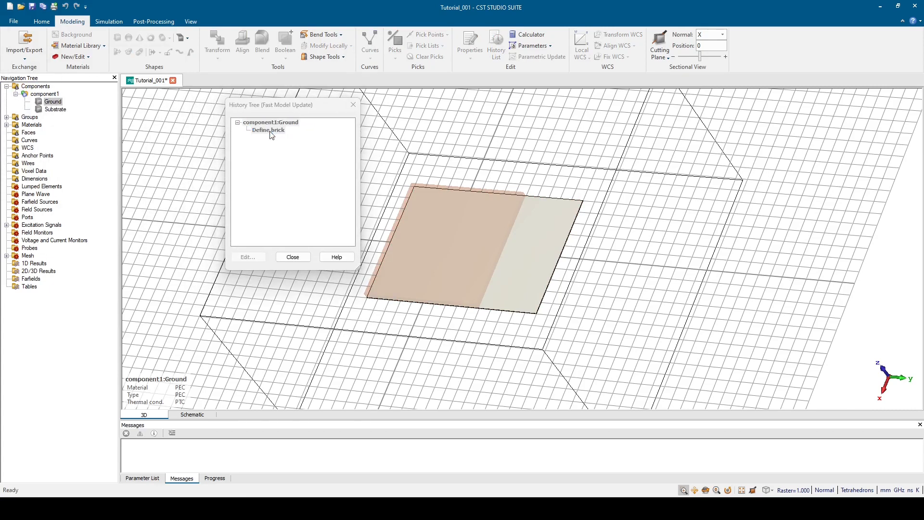
left_click(350, 202)
type("/2")
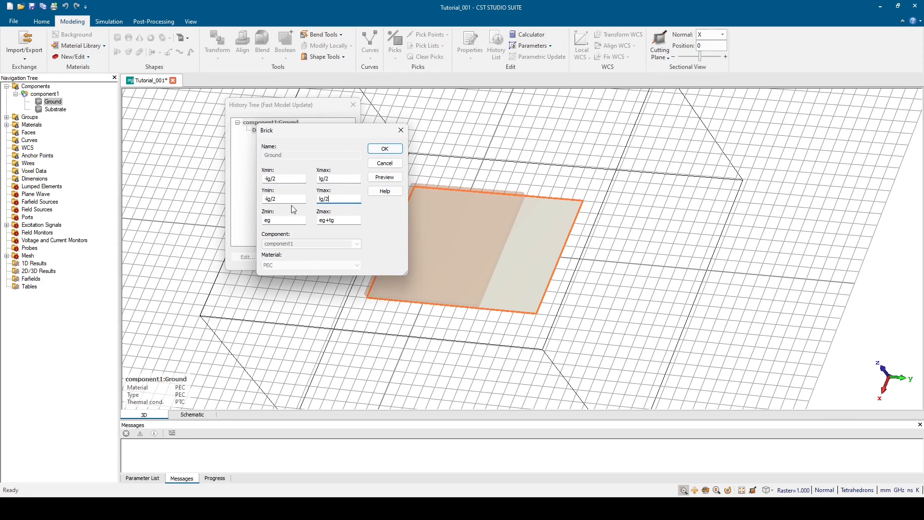
left_click(385, 149)
left_click(291, 257)
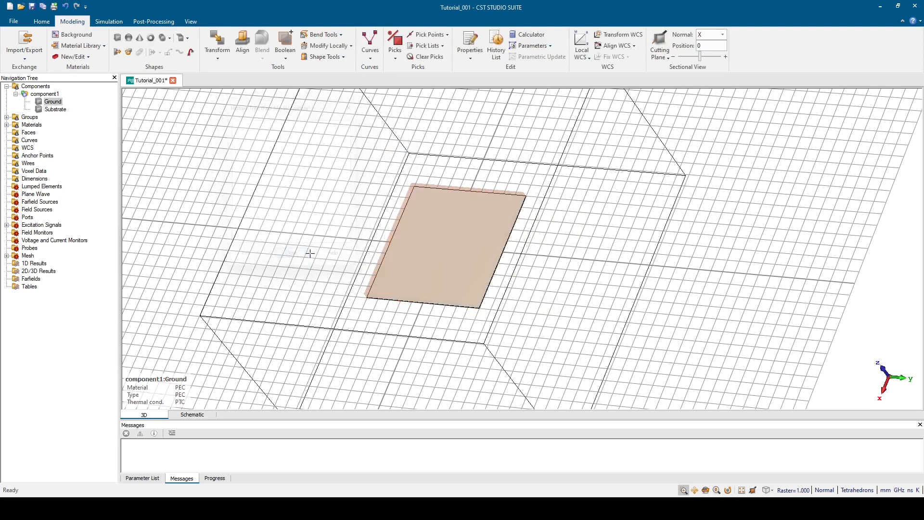
- Edit the new component entry in the history list to create Antenna instead of component1, and update the model
mouse_move(335, 267)
middle_mouse_down()
mouse_move(335, 254)
mouse_move(337, 275)
middle_mouse_up()
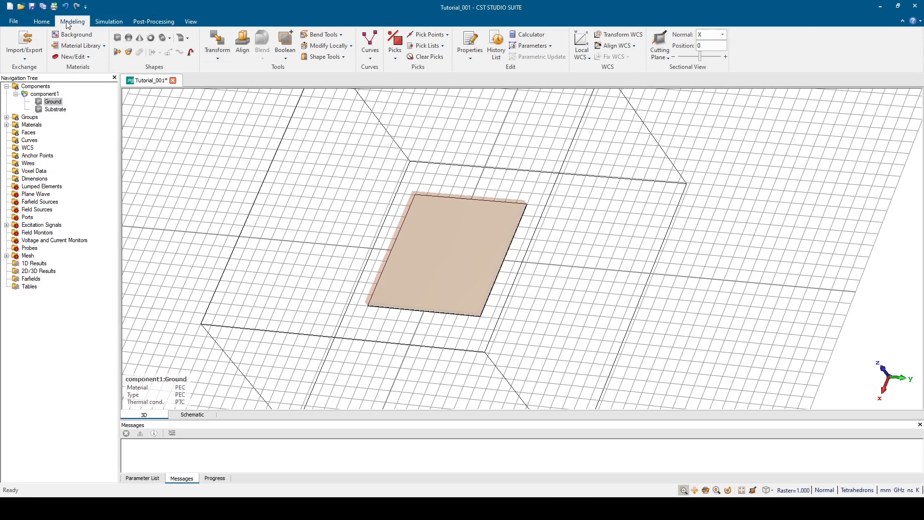
left_click(42, 21)
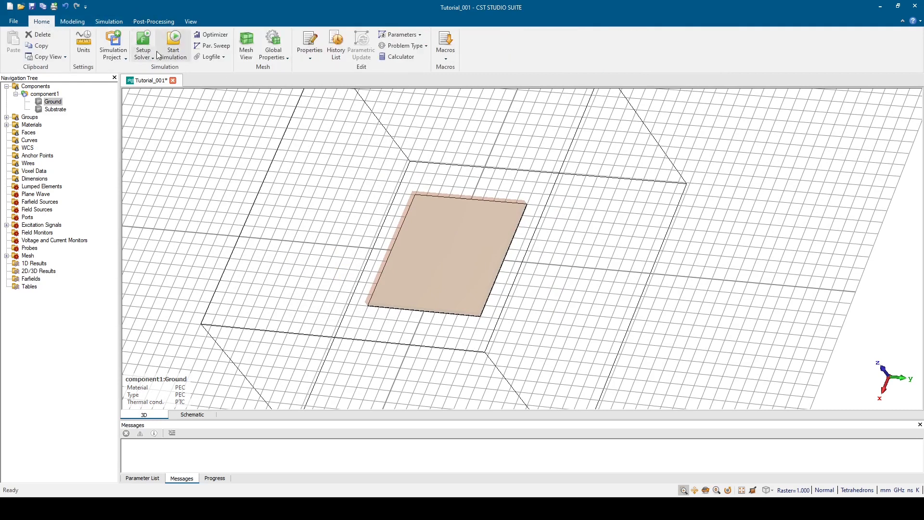
left_click(336, 46)
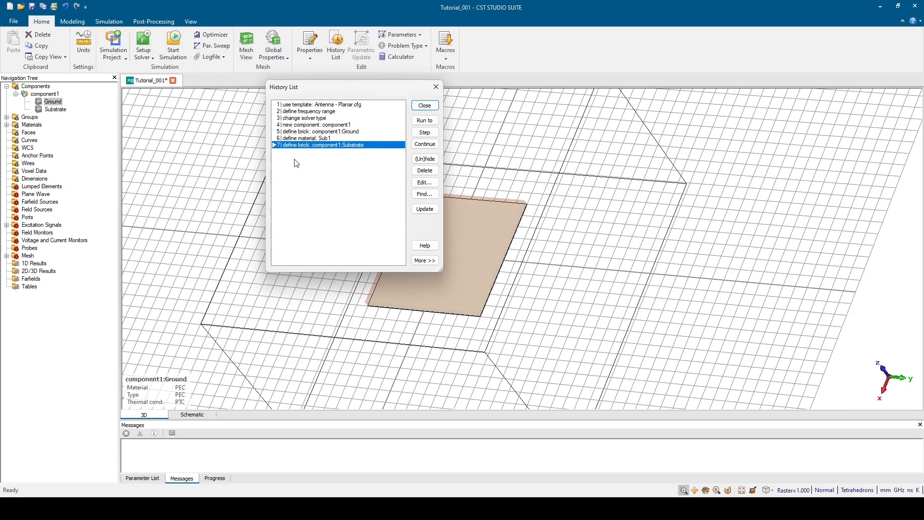
double_click(312, 125)
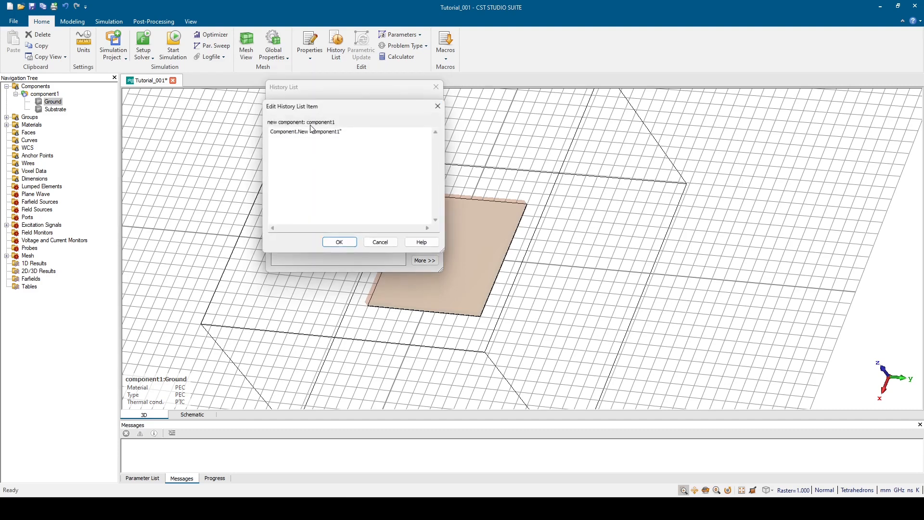
left_click(340, 132)
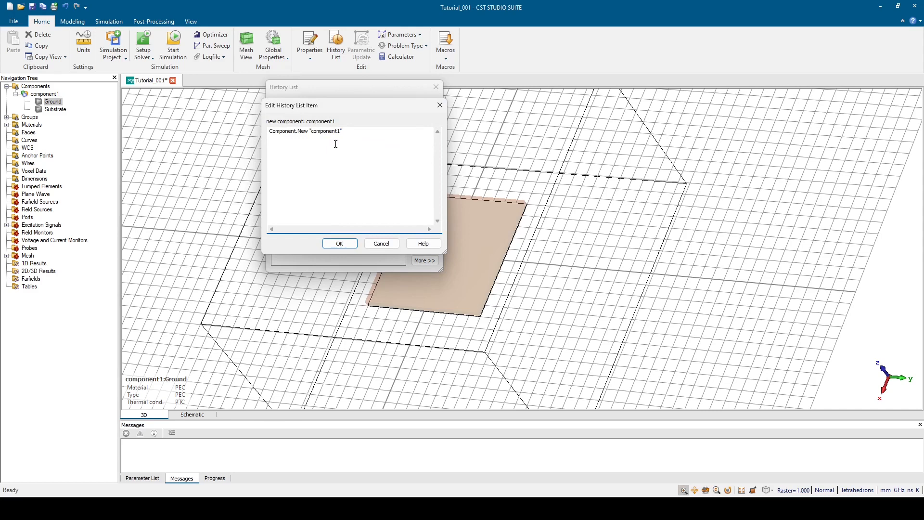
key("BackSpace")
key("BackSpace")
key("BackSpace")
left_click(354, 243)
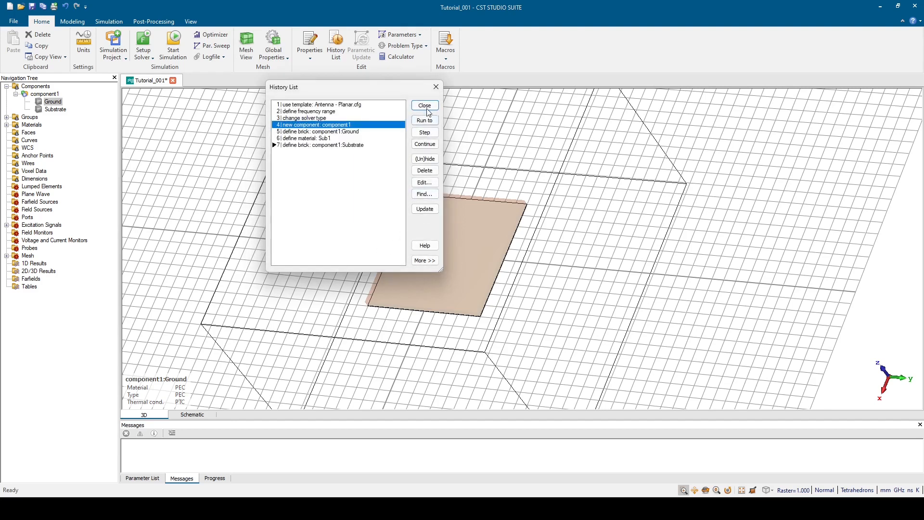
left_click(428, 108)
left_click(375, 205)
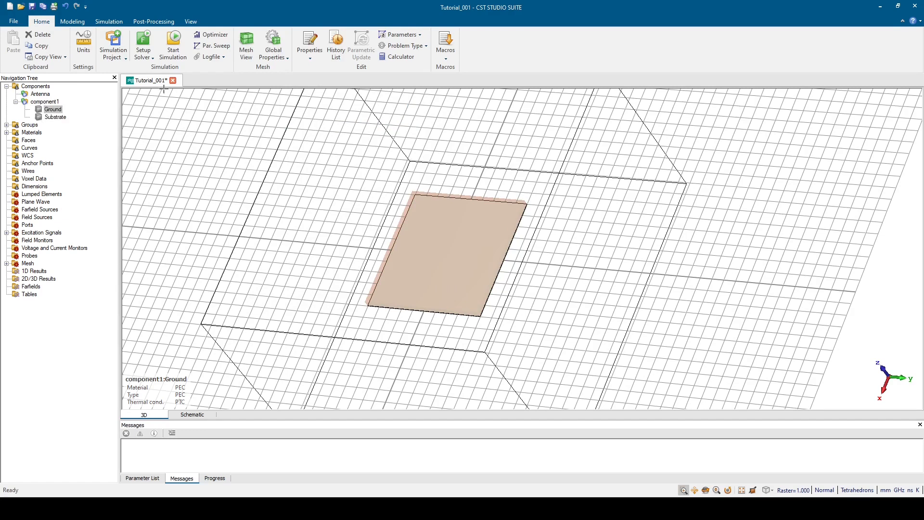
- Assign the Ground brick's history entry to the Antenna component, update the model, and expand Antenna in the tree
left_click(336, 47)
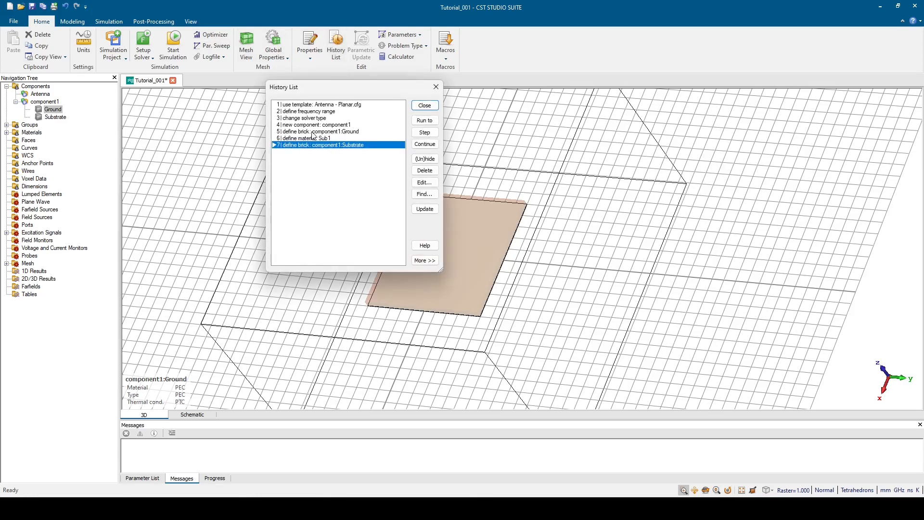
double_click(341, 126)
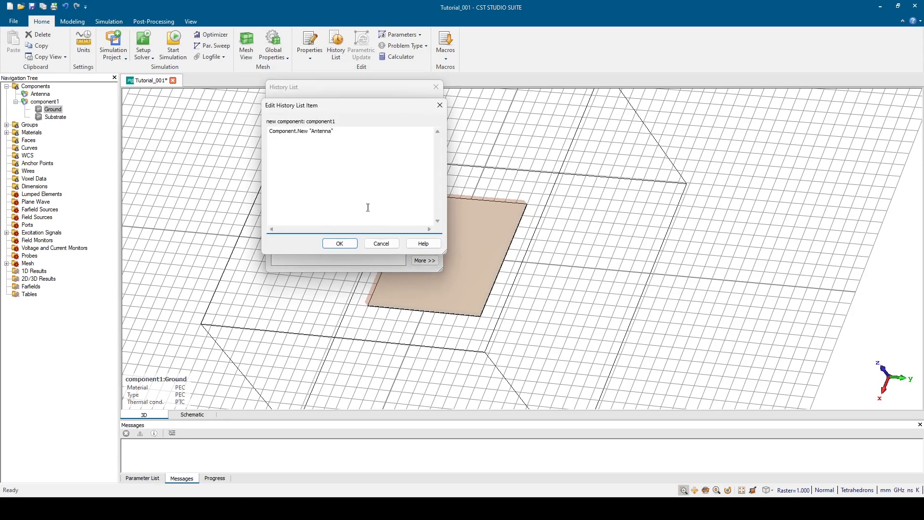
left_click(383, 243)
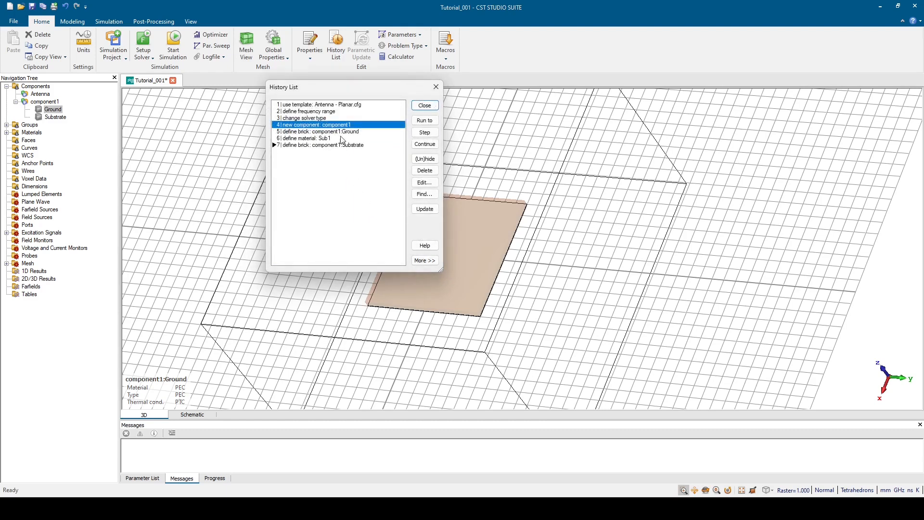
double_click(304, 125)
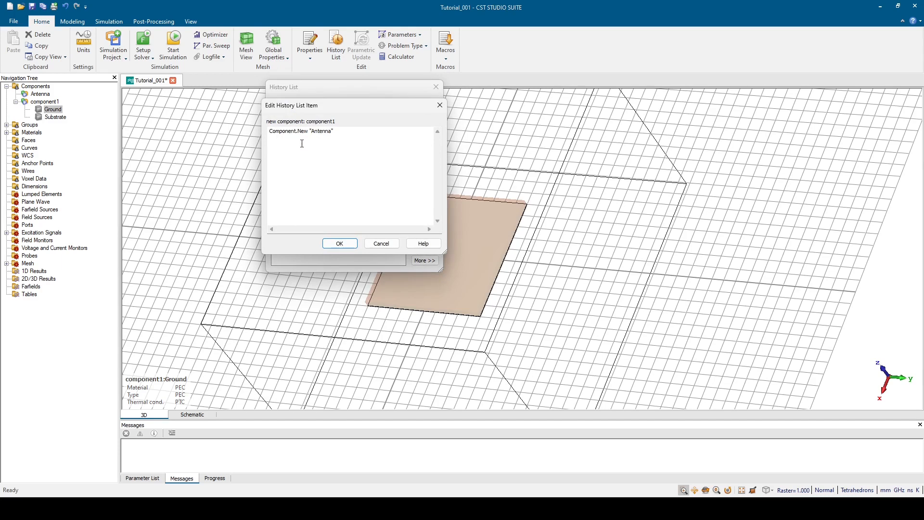
left_click(382, 244)
double_click(332, 131)
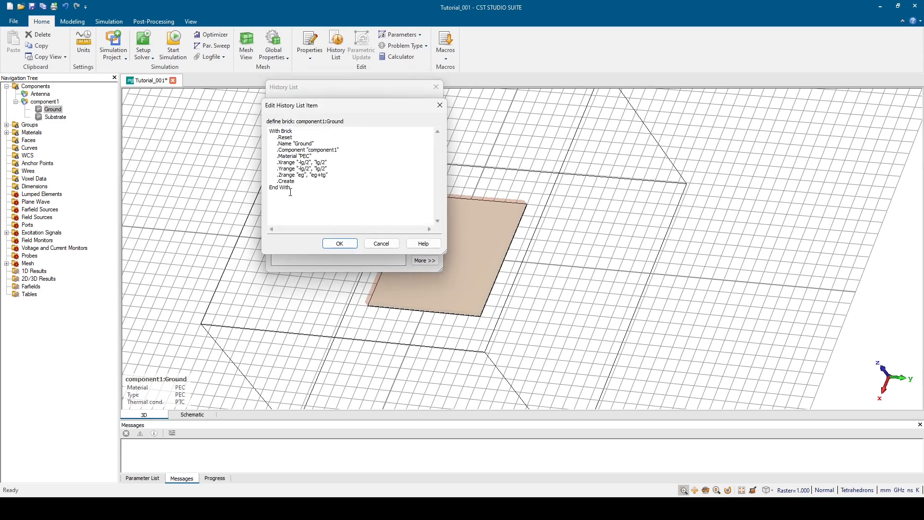
left_click(338, 150)
left_click(339, 244)
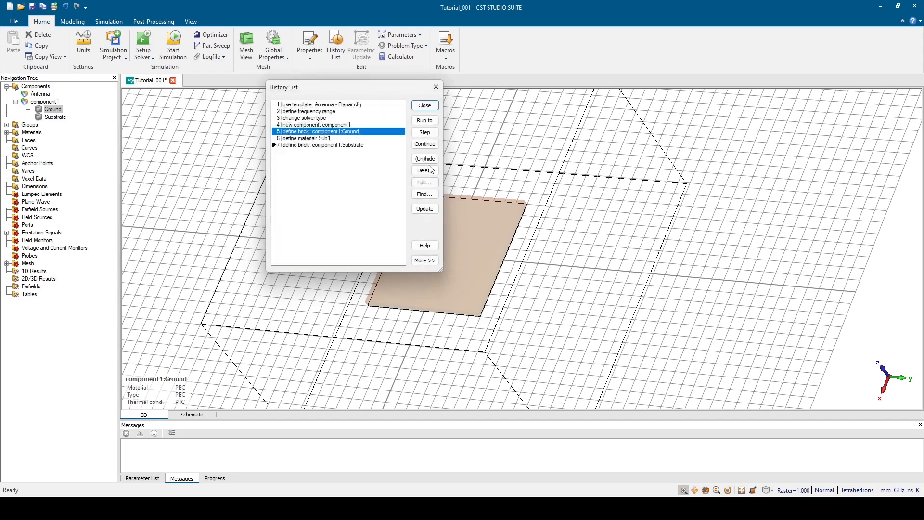
left_click(425, 105)
left_click(370, 204)
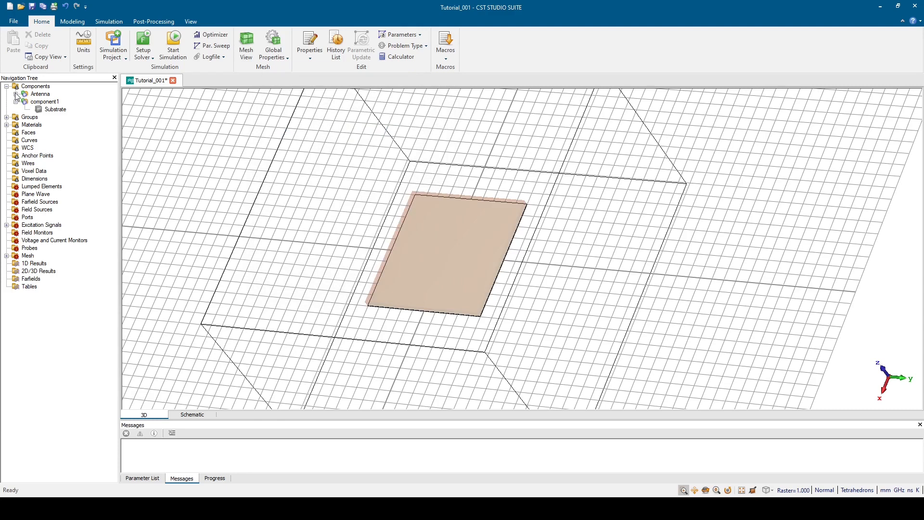
left_click(16, 94)
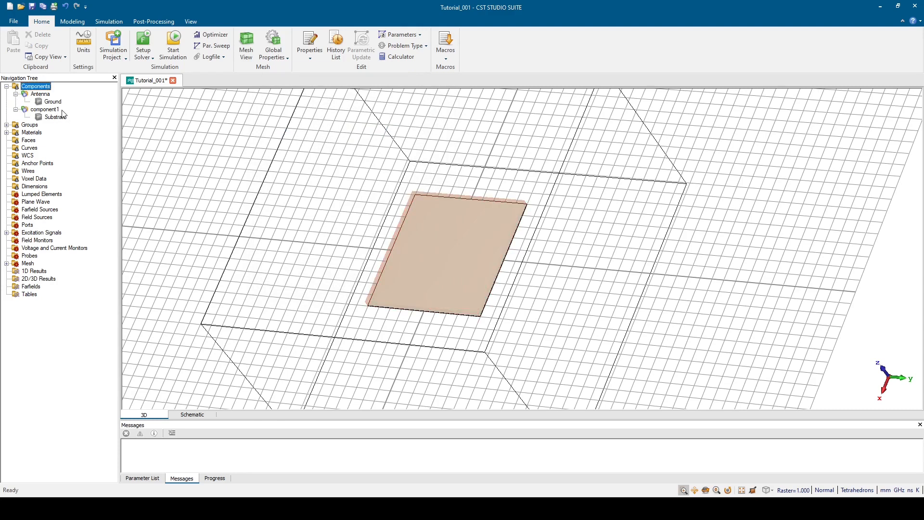
mouse_move(62, 114)
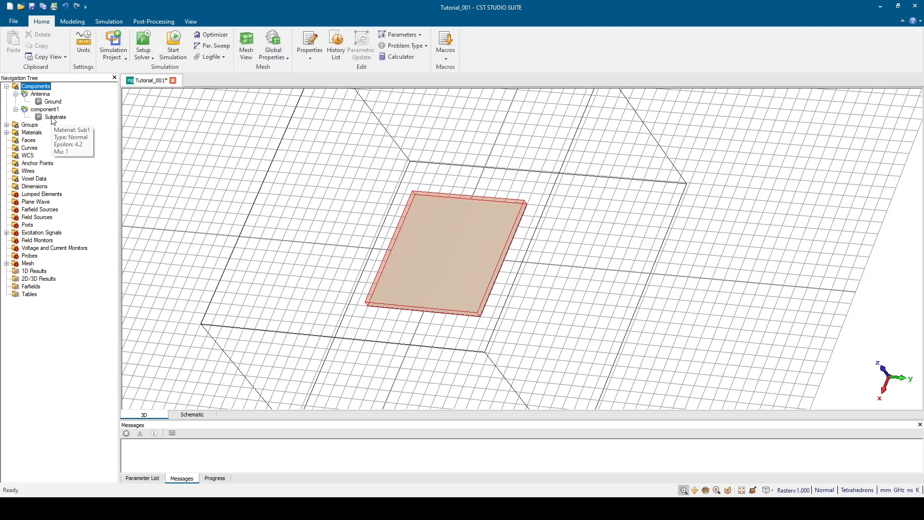
- Review the Sub1 material definition in the history list without changing it
left_click(336, 48)
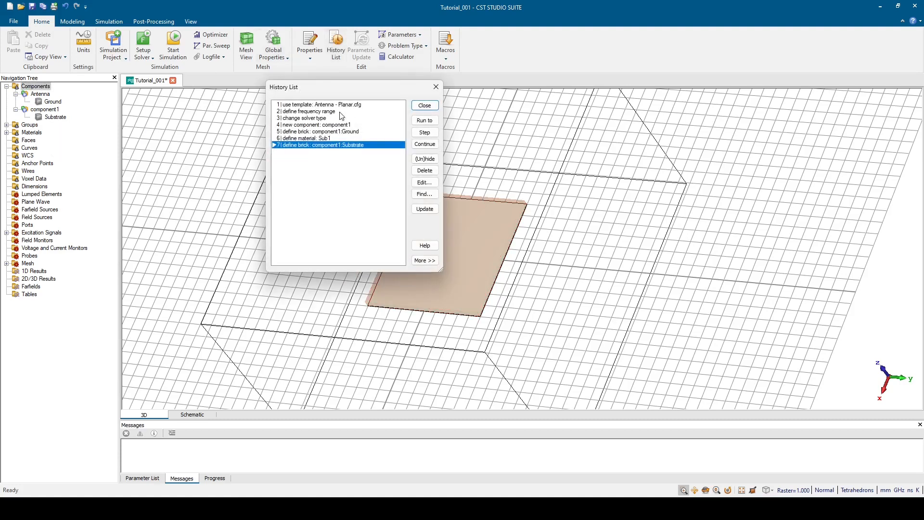
double_click(327, 138)
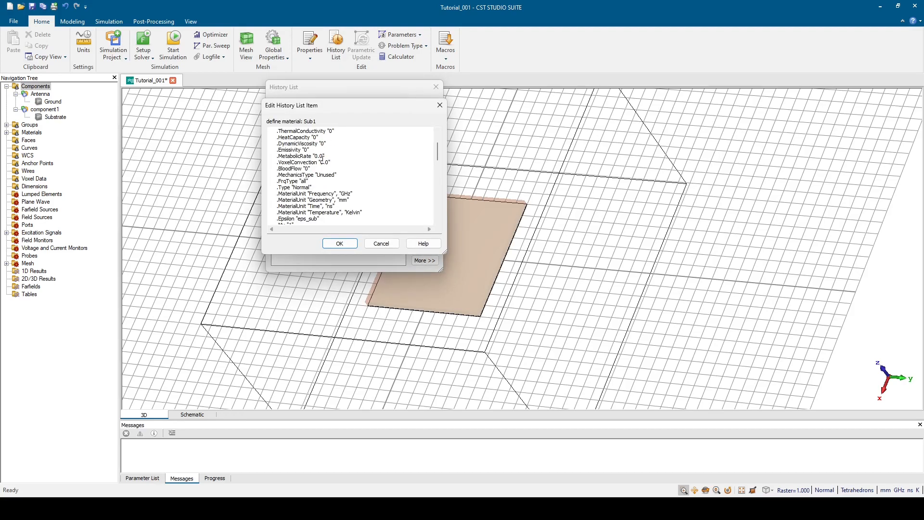
scroll(323, 156, "up", 1)
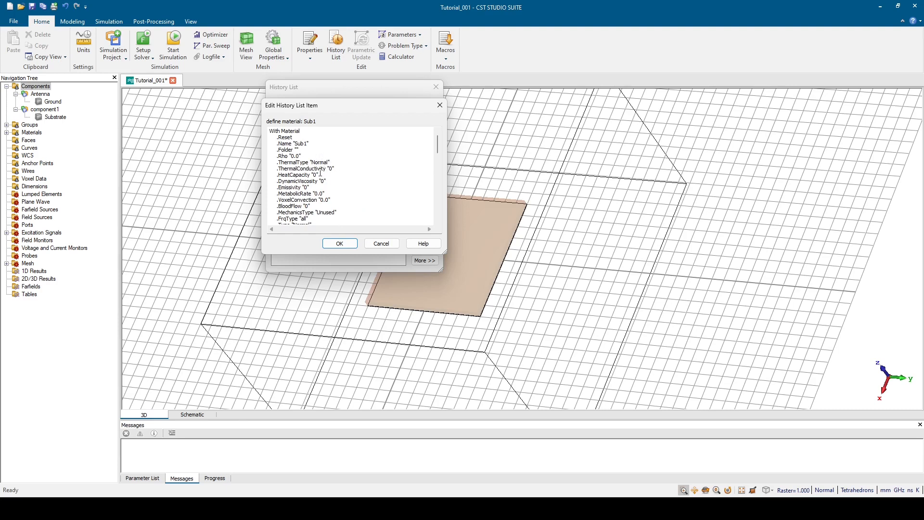
left_click(381, 244)
left_click(424, 105)
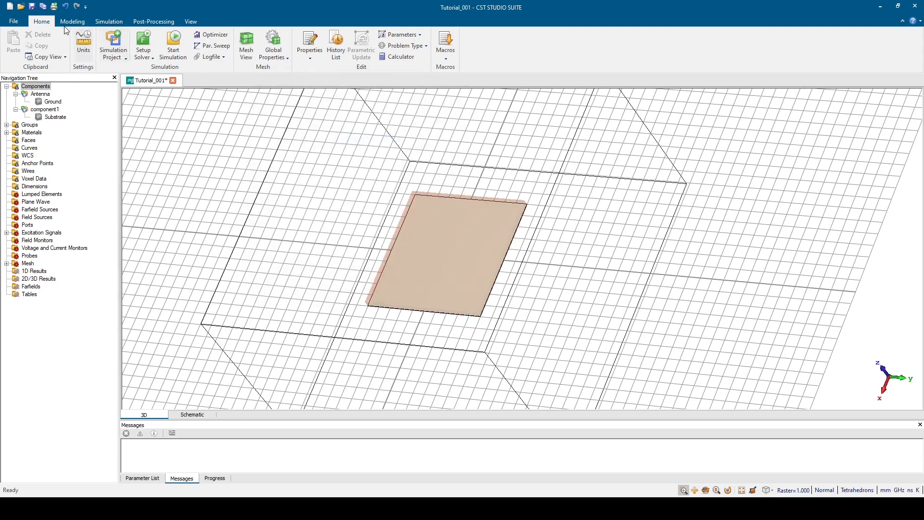
- Start a new brick by entering its dimensions numerically and name it Patch
left_click(72, 21)
left_click(117, 37)
key("Escape")
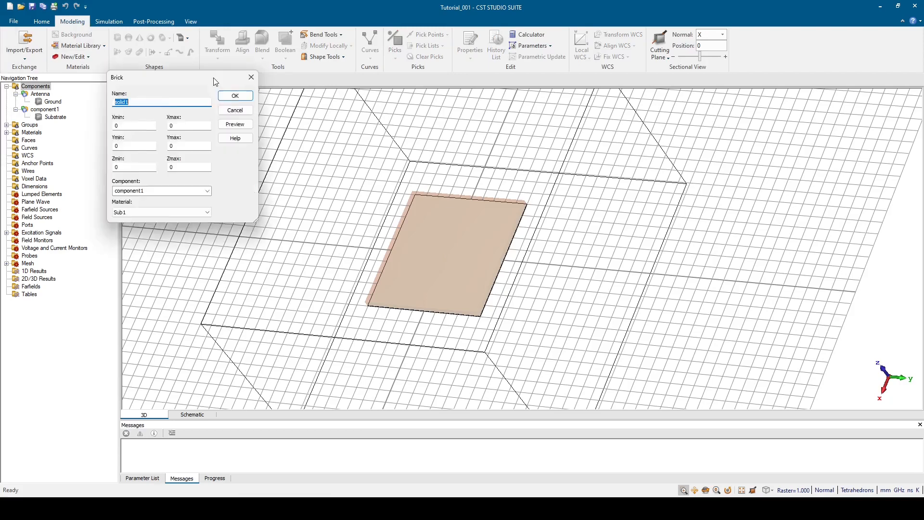
left_click(436, 183)
key("BackSpace")
key("BackSpace")
key("BackSpace")
key("BackSpace")
type("Patch")
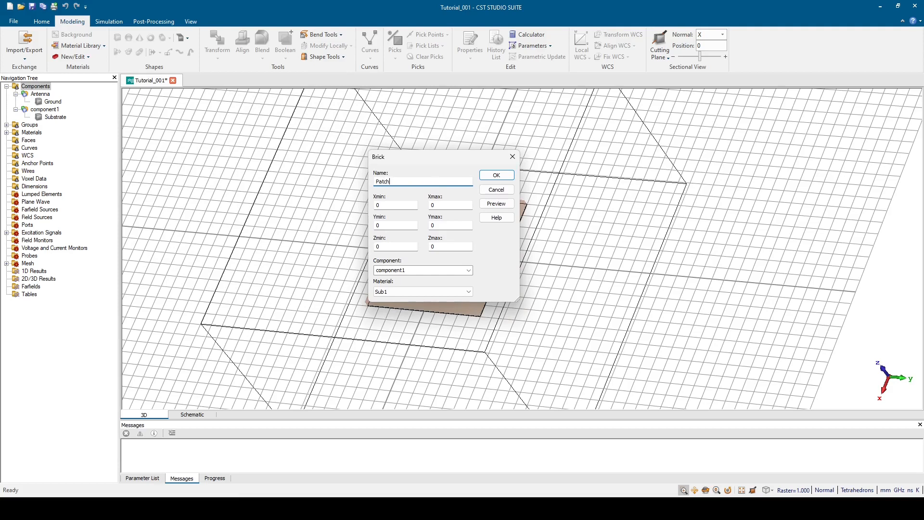
- Set the Patch brick's Xmin to -lpx/2, Xmax to lpx/2, and both Ymin and Ymax to lpy/2
double_click(377, 205)
type("-lpx/2")
double_click(430, 205)
type("lpx/2")
double_click(398, 226)
type("lpy/2")
double_click(433, 225)
type("lpy/2")
- Set the Patch brick's Z range from ep to ep+tg and its material to PEC
left_click_drag(381, 247, 348, 249)
type("ep")
key("BackSpace")
left_click(438, 245)
left_click_drag(438, 246, 429, 249)
type("ep+t")
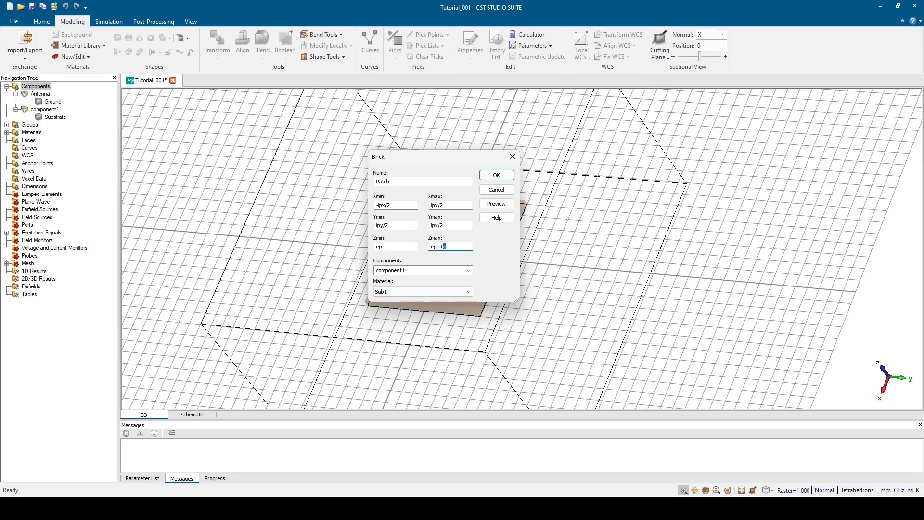
key("BackSpace")
type("g")
left_click(441, 291)
left_click(381, 312)
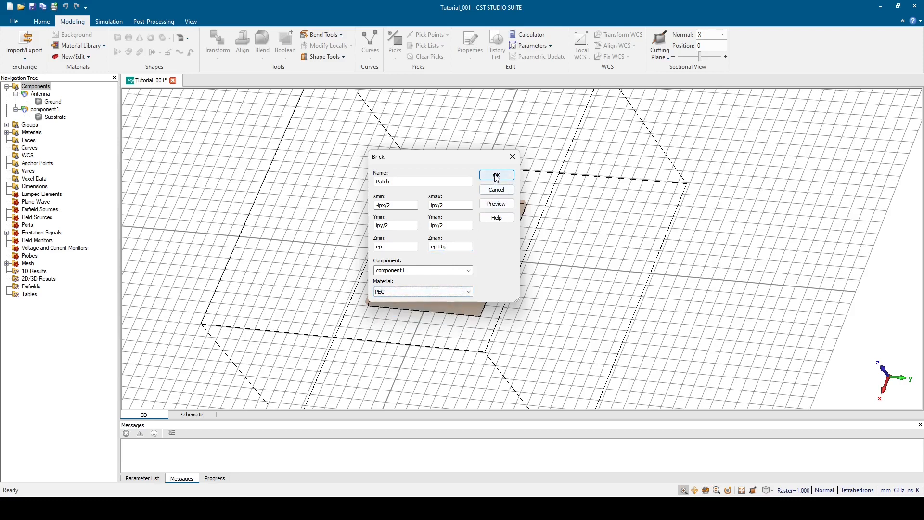
- Preview the Patch brick, define lpx as 5, lpy as 5 and ep as esub+hsub, and create the brick
left_click(497, 204)
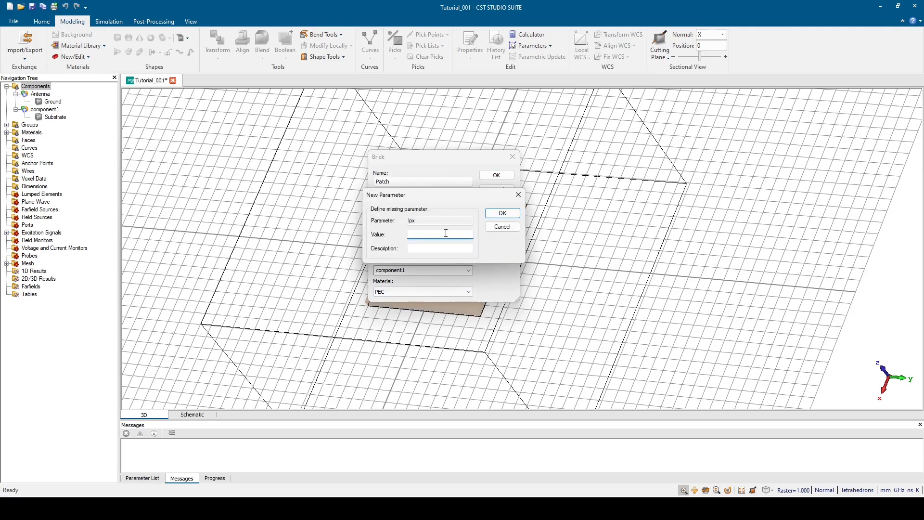
type("5")
left_click(510, 213)
type("5")
left_click(502, 213)
type("esub+hsub")
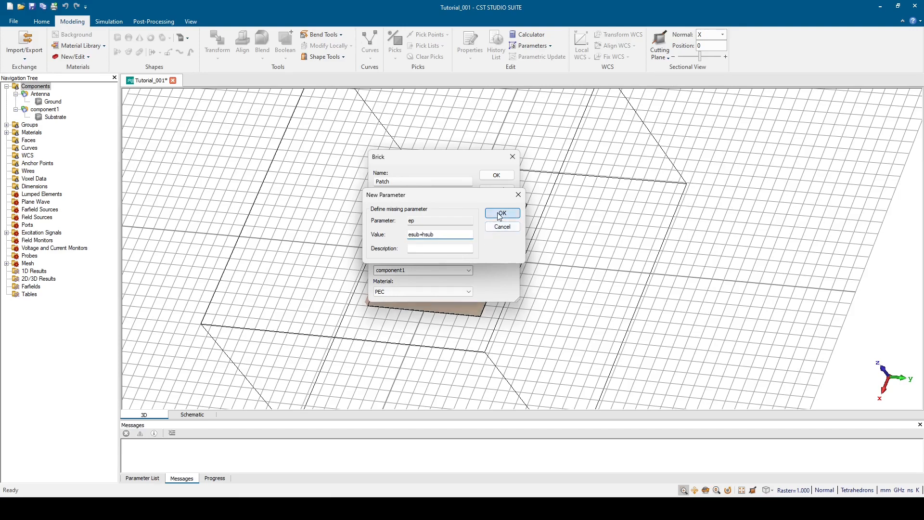
left_click(502, 213)
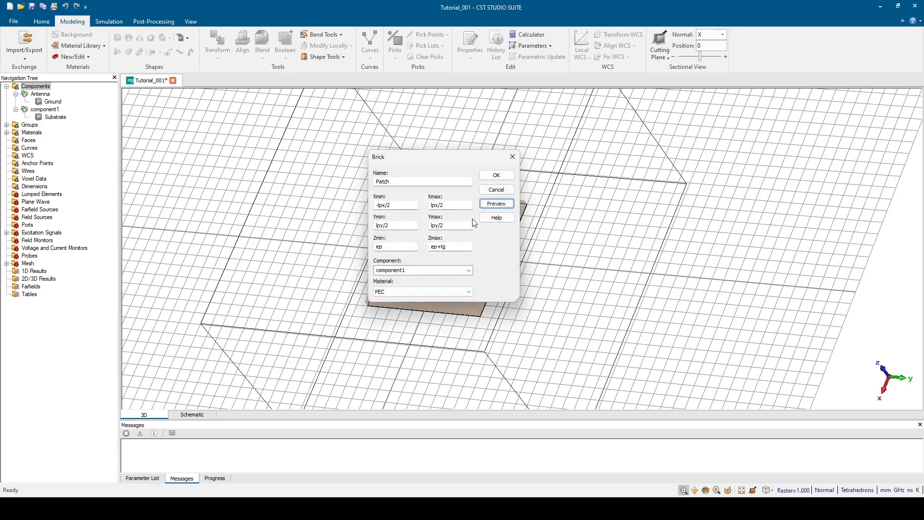
left_click(494, 176)
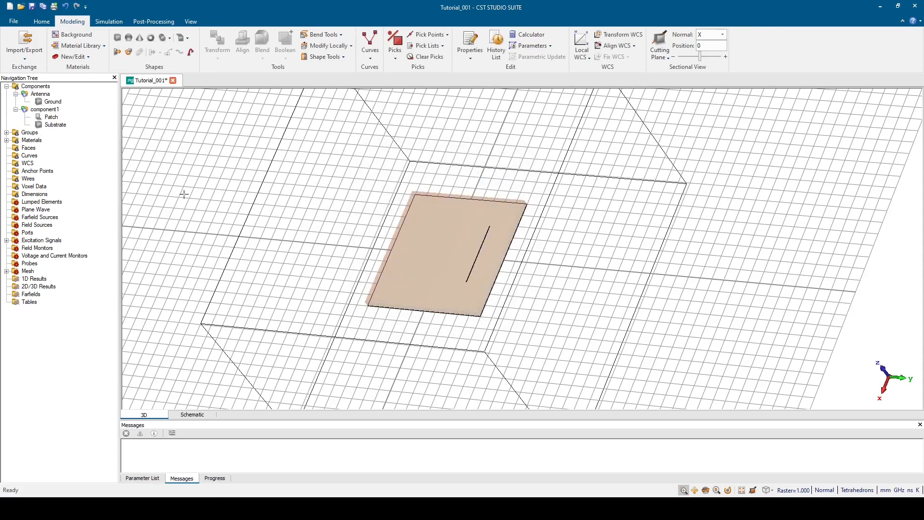
- Edit the Patch brick's definition in its history so that Ymin is -lpy/2
double_click(51, 117)
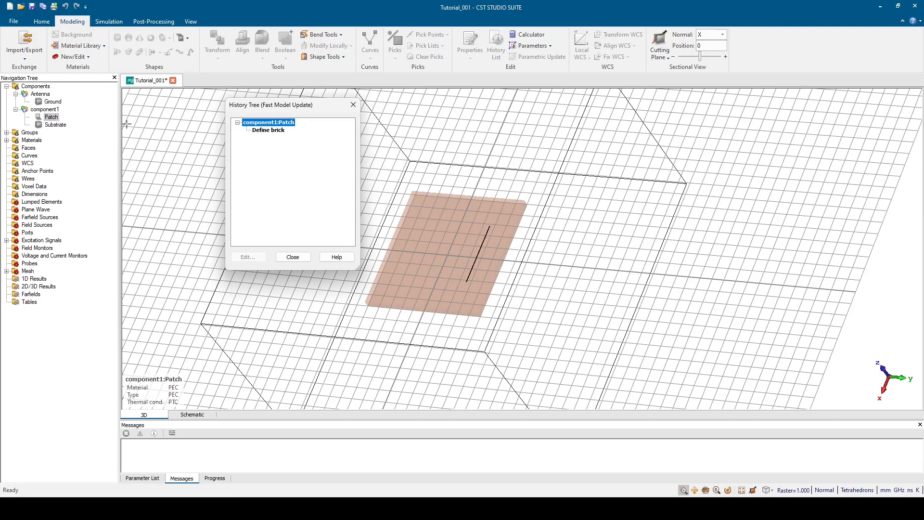
double_click(272, 133)
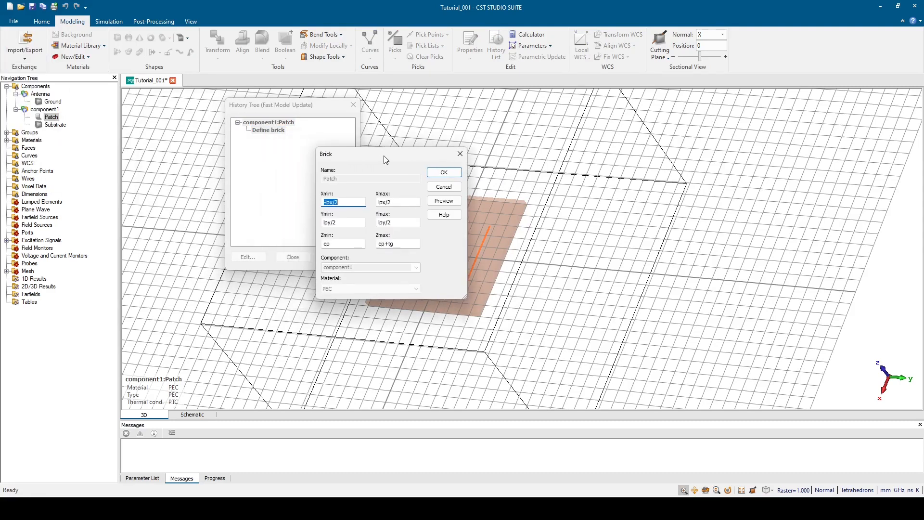
left_click(324, 222)
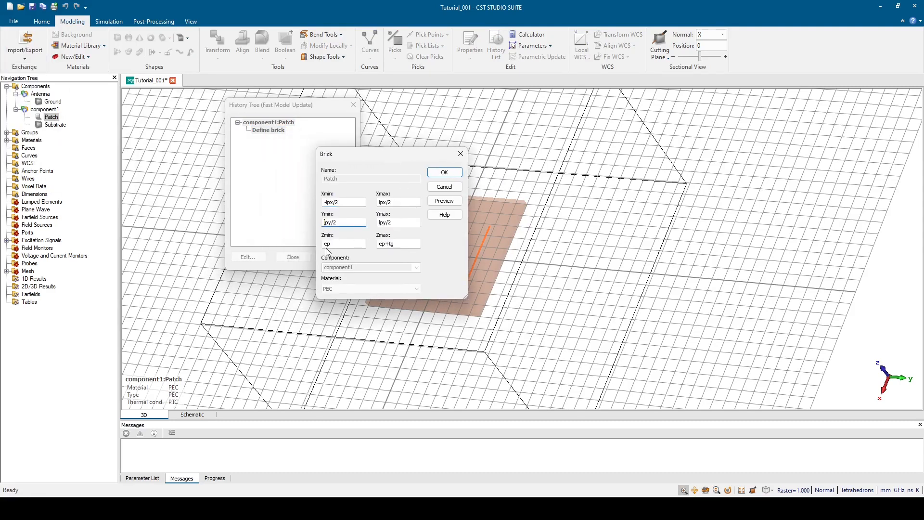
type("-")
left_click(445, 173)
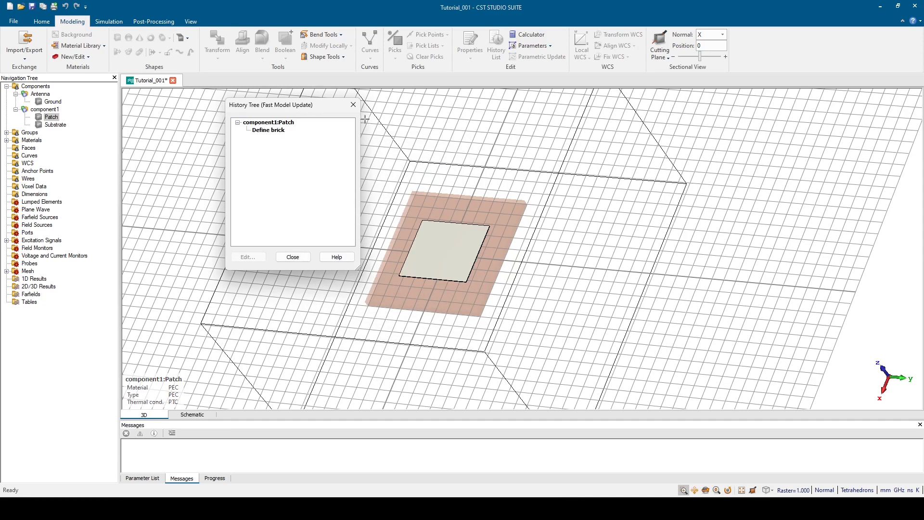
left_click(300, 256)
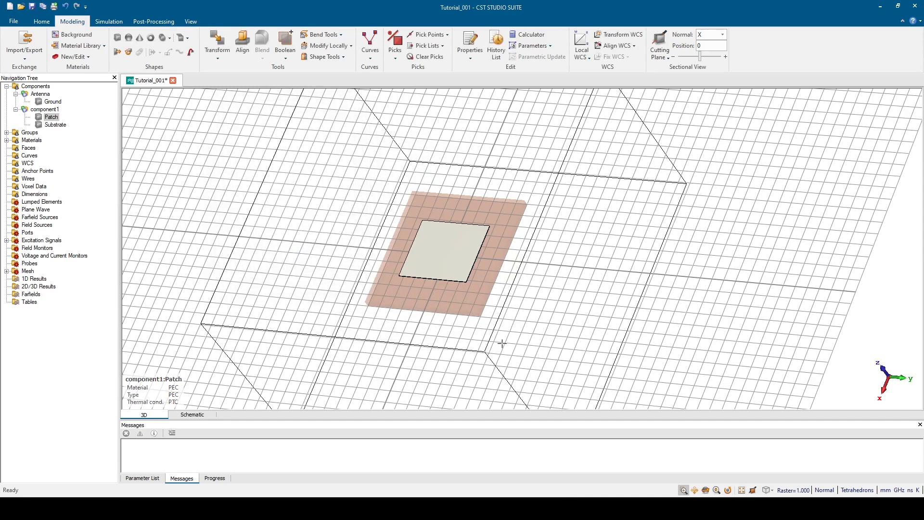
- Examine the patch's size and centring on the substrate and ground in perspective and from above
left_click(36, 86)
scroll(441, 281, "down", 7)
scroll(395, 290, "up", 6)
scroll(608, 256, "up", 3)
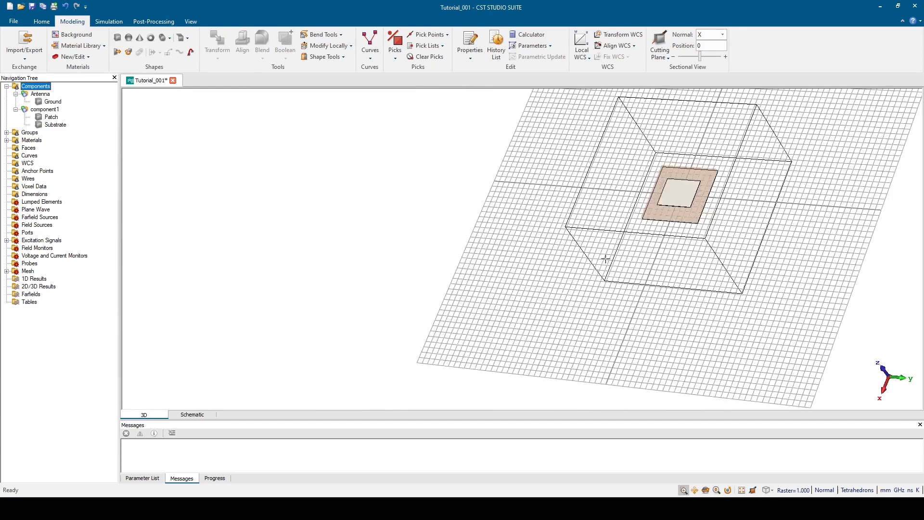
left_click_drag(610, 255, 587, 252)
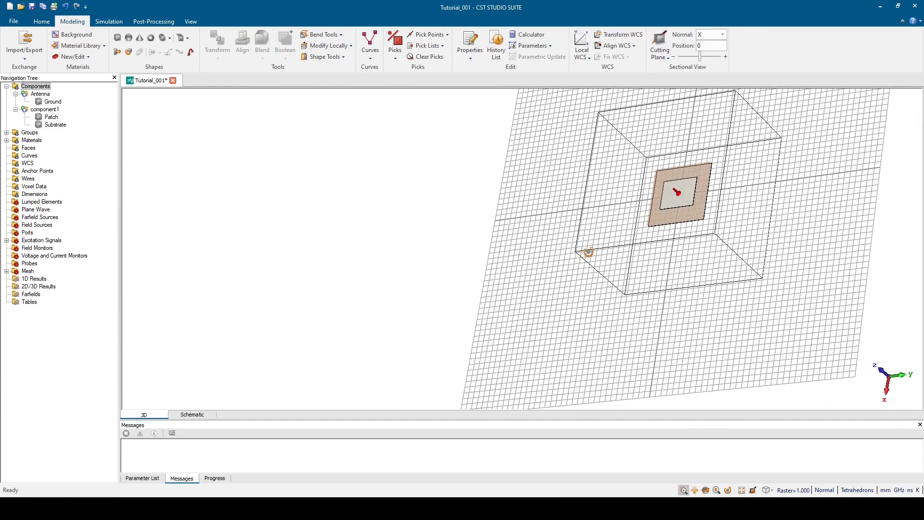
key("KP_7")
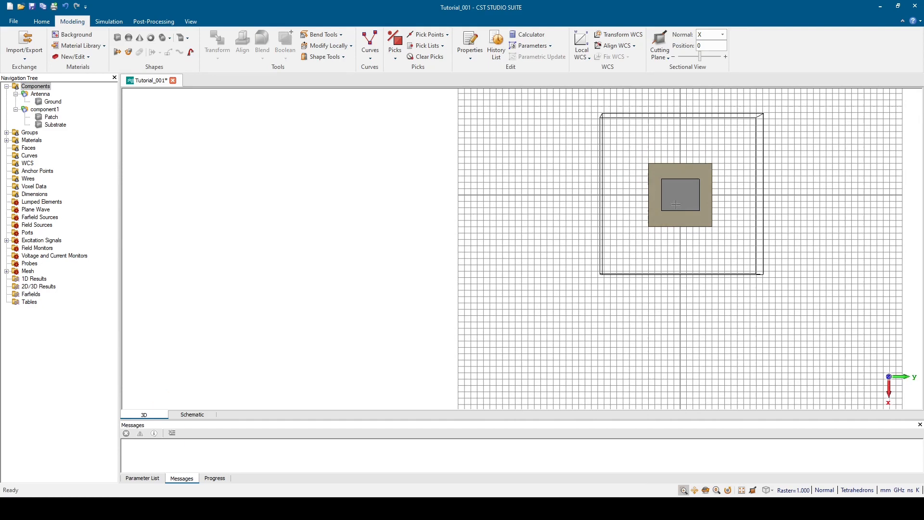
left_click_drag(689, 209, 592, 215)
key("KP_7")
scroll(591, 215, "up", 5)
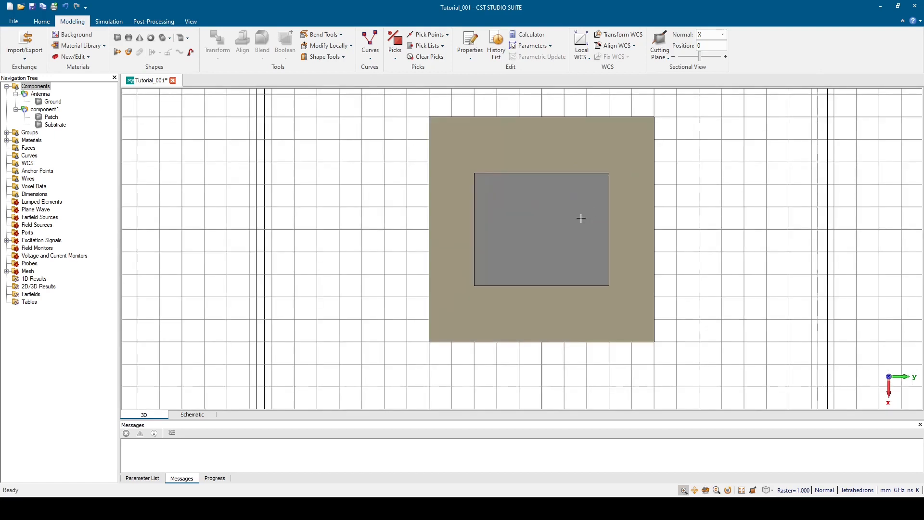
left_click_drag(585, 250, 573, 288, "ctrl+shift")
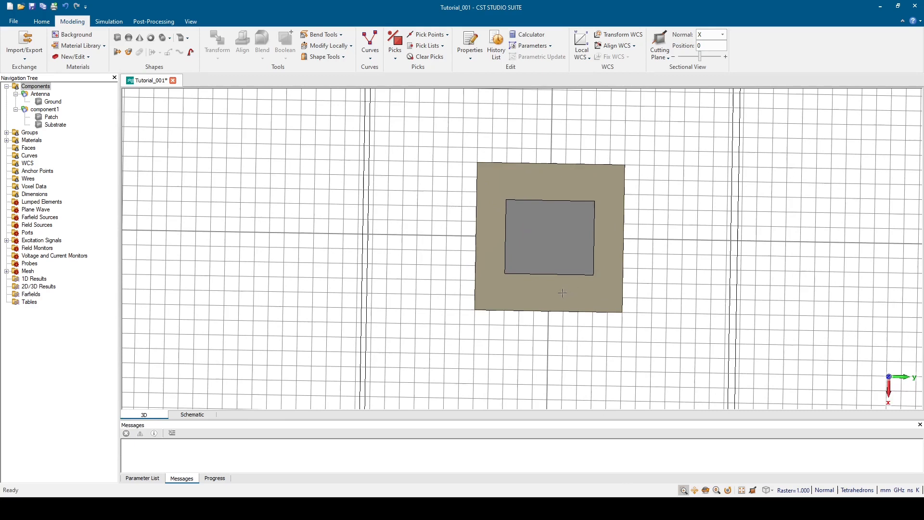
left_click_drag(554, 312, 555, 306)
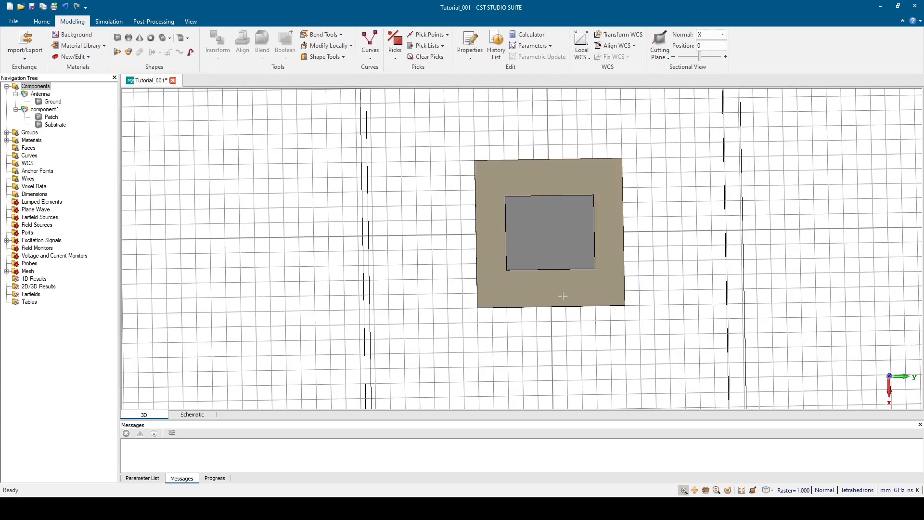
middle_click_drag(565, 277, 572, 248)
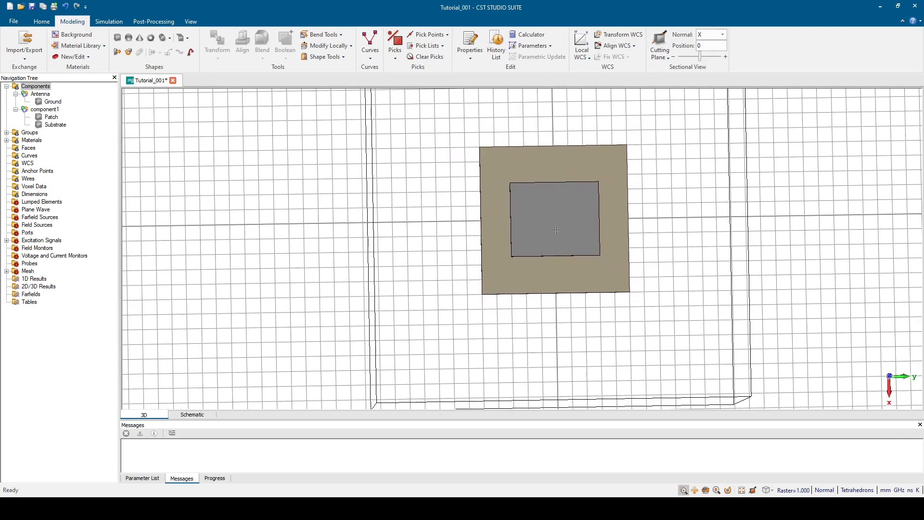
scroll(556, 231, "up", 2)
scroll(553, 237, "down", 2)
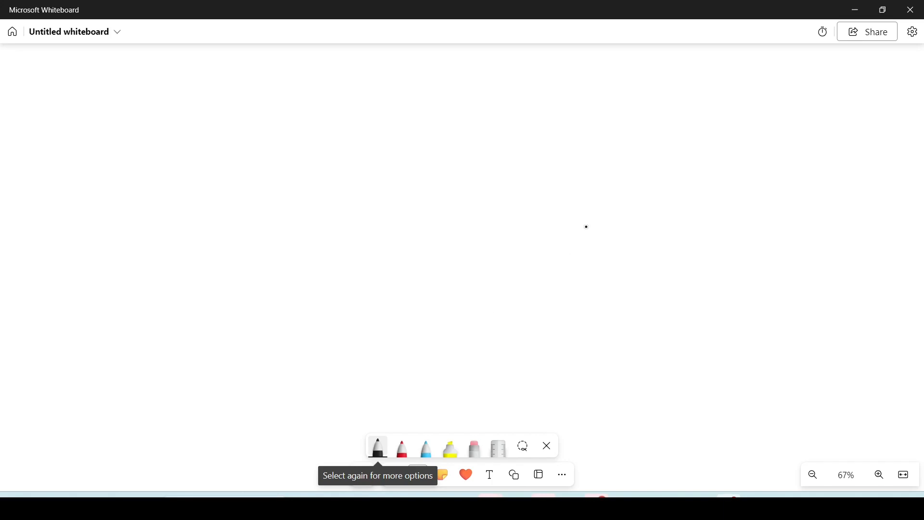
- In Microsoft Whiteboard, sketch two parallel horizontal conductors with a downward and an upward field arrow between them
left_click_drag(562, 223, 719, 222)
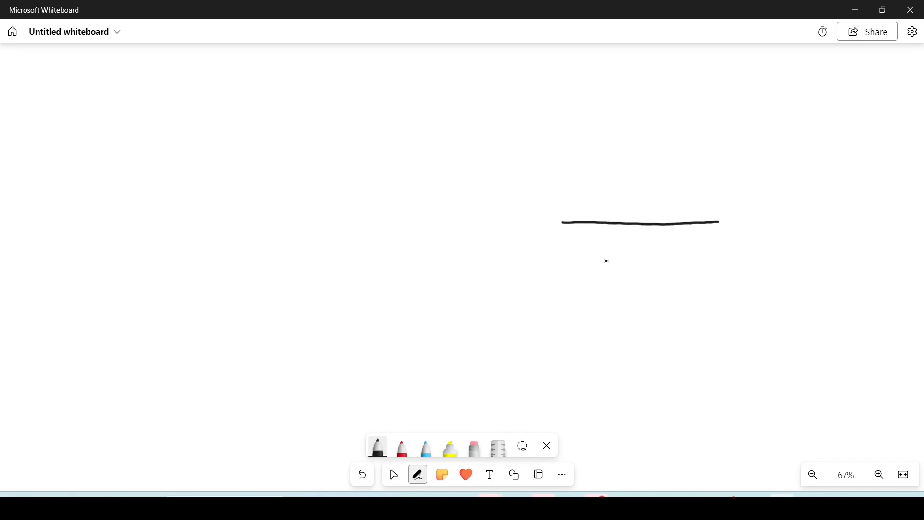
left_click_drag(566, 260, 732, 268)
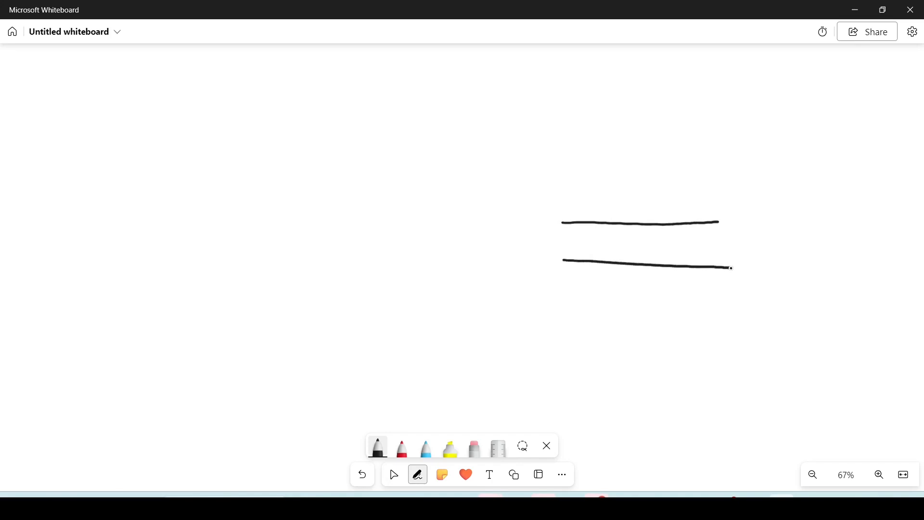
mouse_move(588, 230)
left_mouse_down()
mouse_move(579, 247)
mouse_move(600, 256)
left_mouse_up()
mouse_move(689, 265)
left_mouse_down()
mouse_move(680, 236)
mouse_move(698, 236)
left_mouse_up()
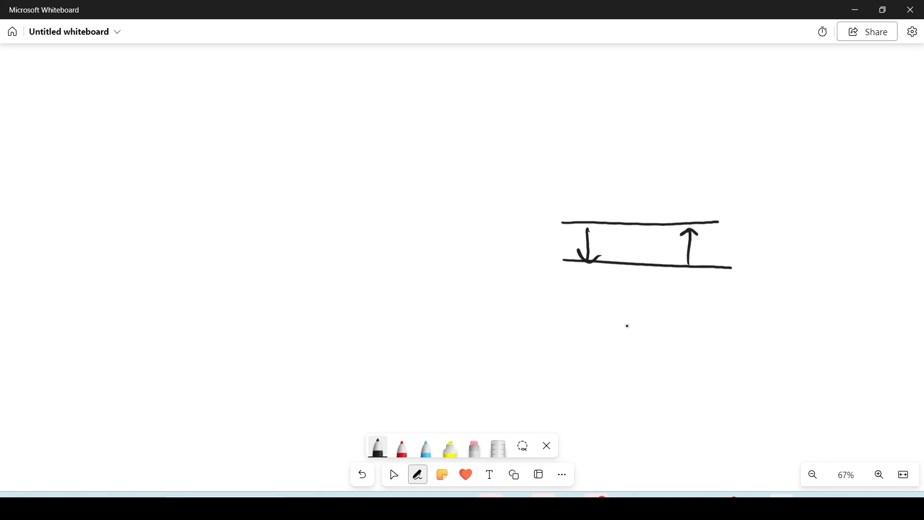
- Sketch two conductors diverging into a V below the parallel pair, with two oppositely directed curved field arrows between them
left_click_drag(564, 338, 683, 295)
left_click_drag(563, 351, 677, 405)
mouse_move(681, 306)
left_mouse_down()
mouse_move(687, 354)
mouse_move(650, 371)
left_mouse_up()
left_click_drag(683, 312, 685, 307)
mouse_move(605, 368)
left_mouse_down()
mouse_move(622, 361)
mouse_move(626, 323)
mouse_move(621, 329)
left_mouse_up()
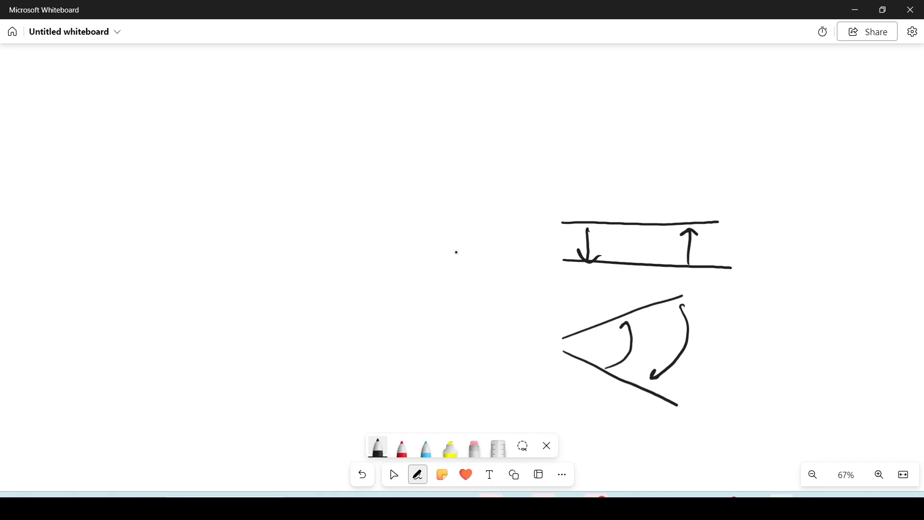
- Sketch a vertical dipole with a two-wire feed line and curved field arrows between its arms, beside the other sketches
mouse_move(446, 189)
left_mouse_down()
mouse_move(447, 260)
mouse_move(388, 264)
mouse_move(445, 273)
mouse_move(440, 323)
left_mouse_up()
mouse_move(455, 202)
left_mouse_down()
mouse_move(486, 289)
mouse_move(451, 305)
mouse_move(476, 266)
mouse_move(464, 226)
left_mouse_up()
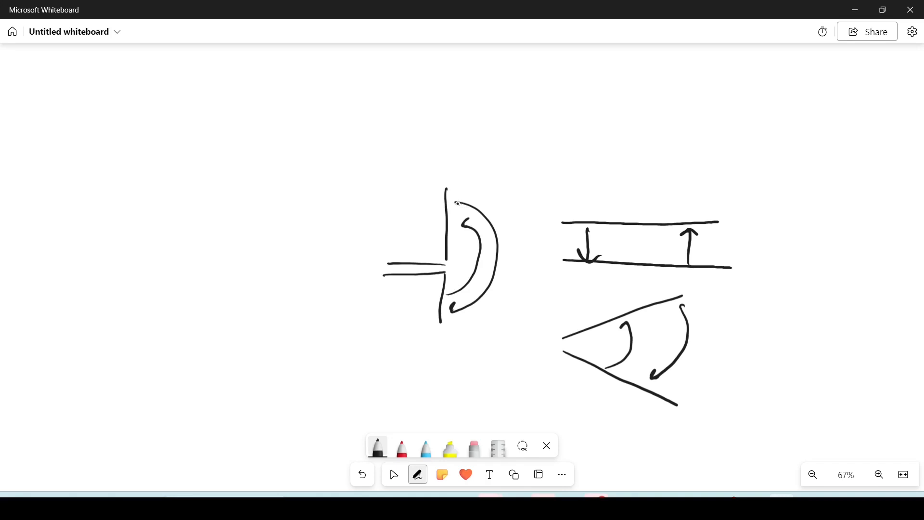
left_click_drag(451, 298, 454, 306)
- Erase the parallel-line, V-shaped and dipole sketches from the whiteboard
left_click(394, 474)
left_click(474, 448)
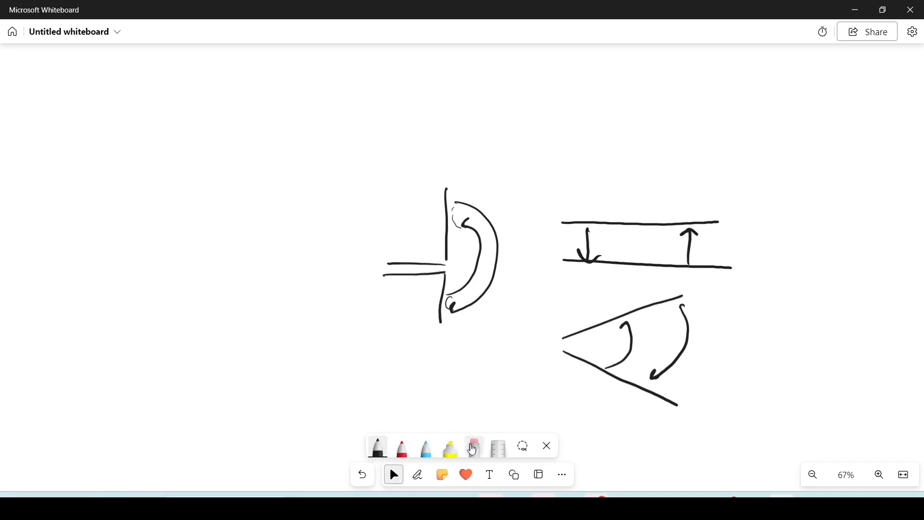
mouse_move(464, 189)
left_mouse_down()
mouse_move(472, 292)
mouse_move(650, 299)
mouse_move(506, 382)
mouse_move(371, 215)
mouse_move(428, 225)
mouse_move(445, 320)
left_mouse_up()
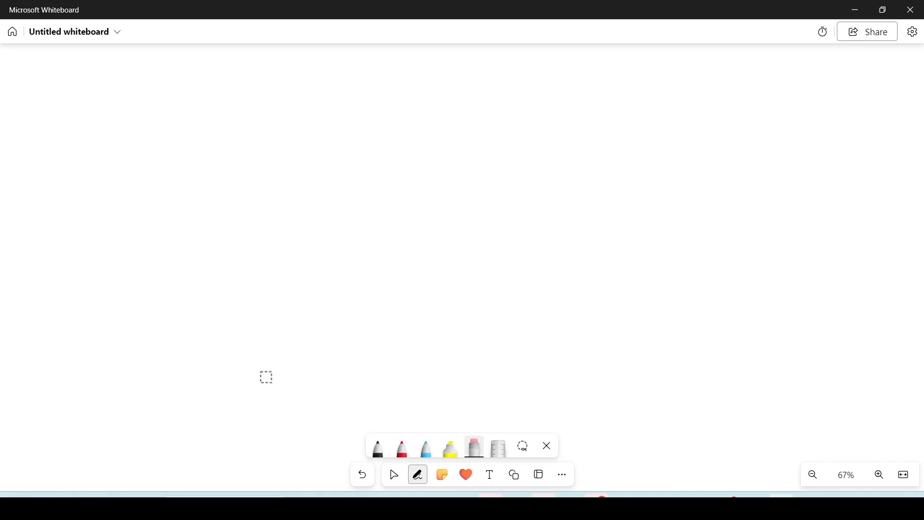
- Draw the substrate as a flat rectangular box in perspective with the black pen
left_click(378, 450)
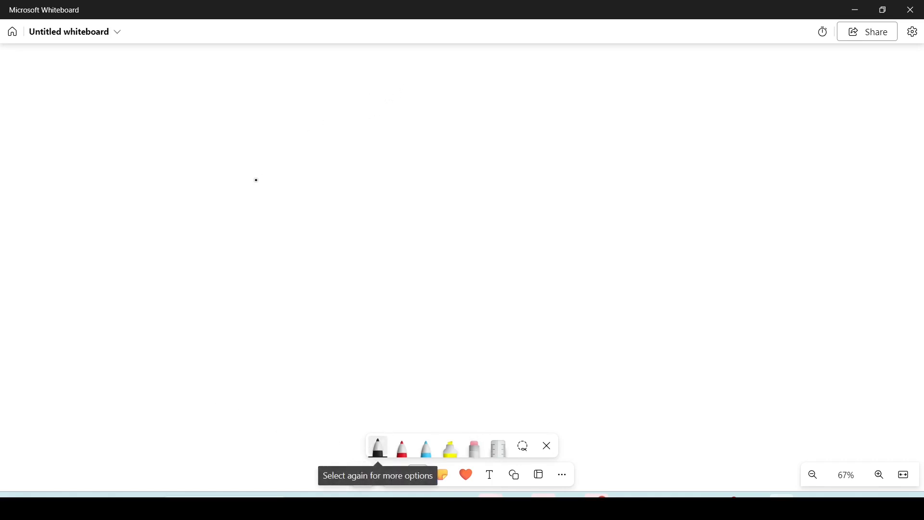
mouse_move(267, 230)
left_mouse_down()
mouse_move(143, 217)
mouse_move(115, 270)
left_mouse_up()
mouse_move(269, 228)
left_mouse_down()
mouse_move(241, 269)
mouse_move(106, 276)
mouse_move(124, 311)
left_mouse_up()
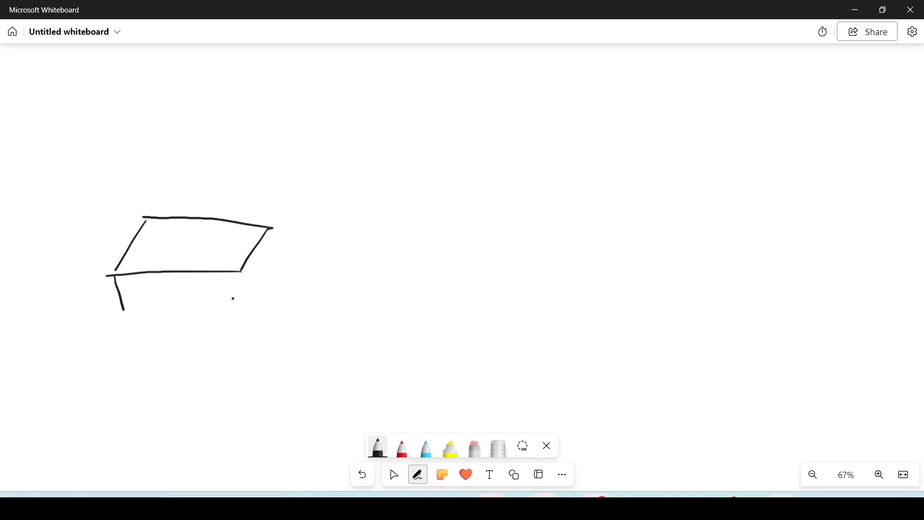
left_click_drag(246, 271, 252, 301)
left_click_drag(249, 303, 134, 315)
mouse_move(272, 232)
left_mouse_down()
mouse_move(277, 257)
mouse_move(250, 303)
left_mouse_up()
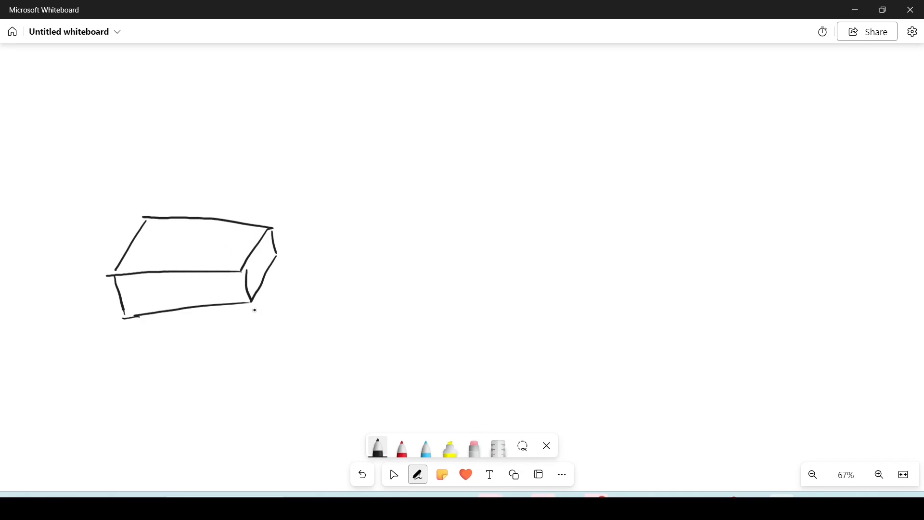
- Add a dashed outline along the lower front and side edges of the box
left_click_drag(235, 308, 226, 313)
left_click_drag(223, 311, 178, 320)
left_click_drag(167, 317, 152, 324)
left_click_drag(258, 298, 264, 298)
left_click_drag(263, 285, 271, 282)
left_click_drag(273, 269, 278, 267)
- Sketch a perspective patch above a larger ground plane beside the box, with dashed vertical lines beneath the patch corners
mouse_move(475, 235)
left_mouse_down()
mouse_move(414, 232)
mouse_move(384, 263)
left_mouse_up()
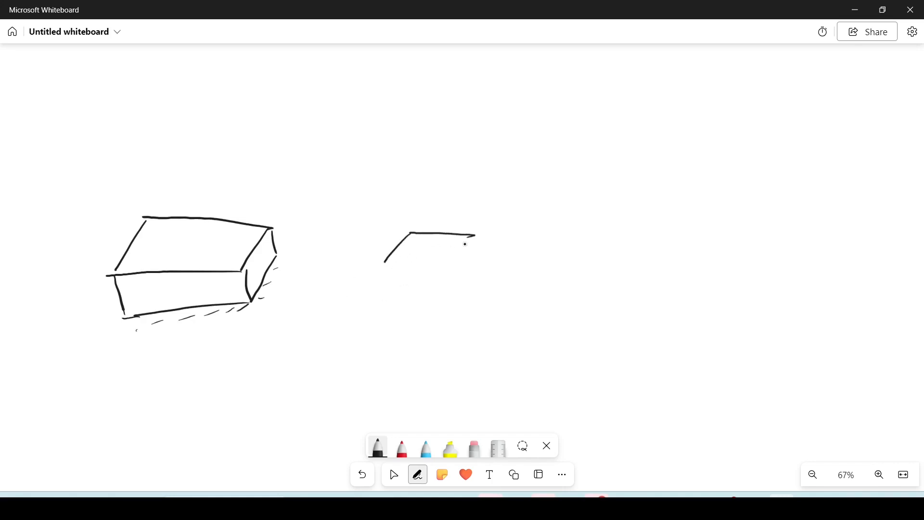
mouse_move(466, 242)
left_mouse_down()
mouse_move(451, 262)
mouse_move(387, 258)
left_mouse_up()
left_click_drag(455, 283, 334, 281)
mouse_move(454, 283)
left_mouse_down()
mouse_move(475, 284)
mouse_move(558, 231)
left_mouse_up()
left_click_drag(337, 277, 384, 219)
left_click_drag(477, 236, 476, 271)
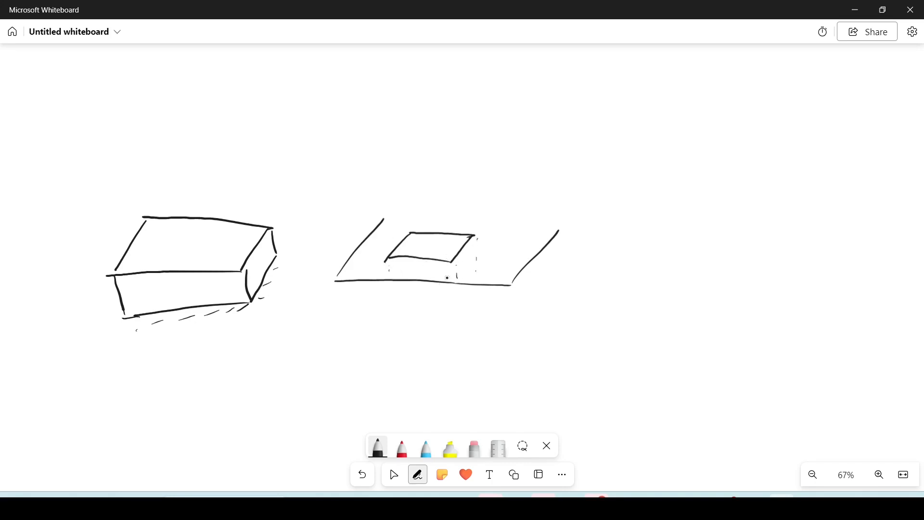
- Draw field arrows between ground and patch, curved fringing fields at both patch edges, and a large loop with arrowheads above
mouse_move(413, 278)
left_mouse_down()
mouse_move(415, 258)
mouse_move(433, 261)
left_mouse_up()
left_click_drag(431, 267, 435, 262)
mouse_move(468, 259)
left_mouse_down()
mouse_move(466, 275)
mouse_move(480, 283)
left_mouse_up()
mouse_move(468, 244)
left_mouse_down()
mouse_move(514, 239)
mouse_move(457, 181)
mouse_move(359, 215)
mouse_move(410, 246)
left_mouse_up()
left_click_drag(377, 280, 403, 246)
left_click_drag(368, 274, 405, 245)
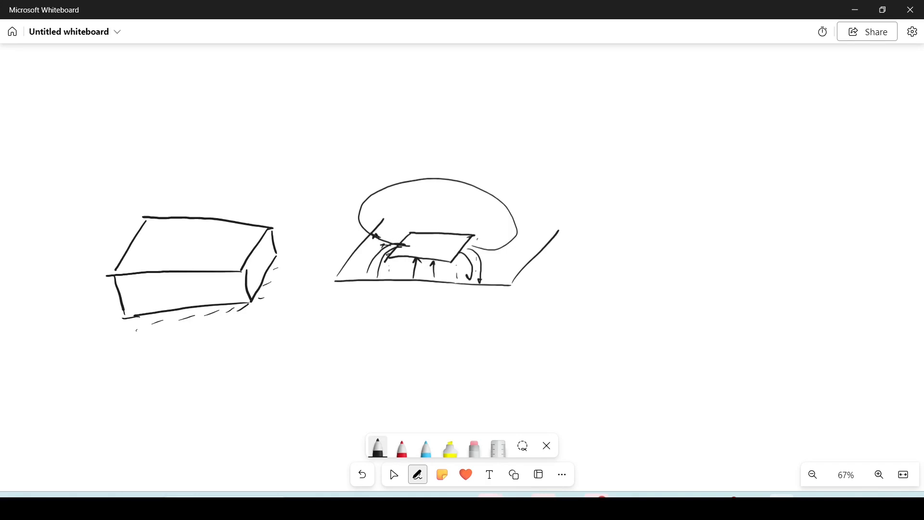
left_click_drag(473, 241, 495, 248)
left_click_drag(489, 245, 490, 254)
- Add a feed arrow labelled fc beneath the patch, a half-wave arc under it and a circled λc/2 label
mouse_move(397, 312)
left_mouse_down()
mouse_move(401, 289)
mouse_move(415, 286)
mouse_move(415, 295)
left_mouse_up()
mouse_move(380, 320)
left_mouse_down()
mouse_move(379, 351)
mouse_move(402, 351)
left_mouse_up()
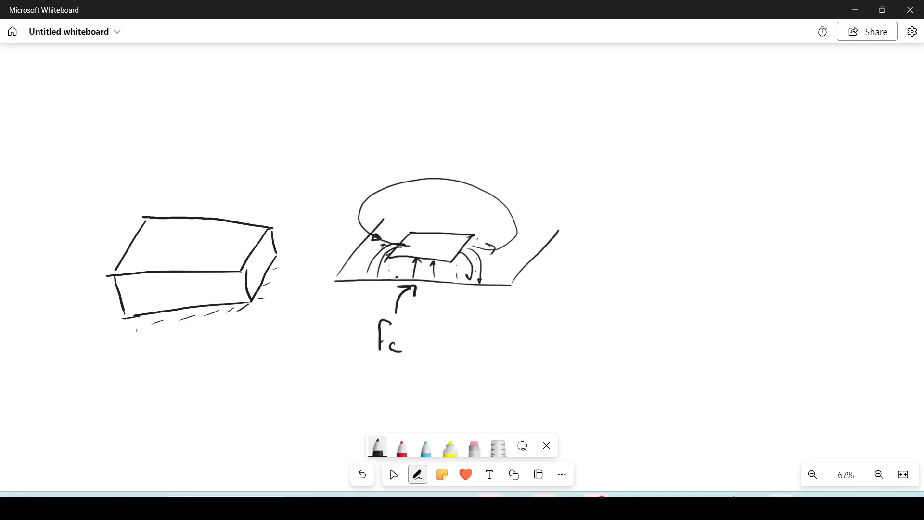
mouse_move(390, 282)
left_mouse_down()
mouse_move(418, 263)
mouse_move(453, 289)
mouse_move(461, 312)
mouse_move(453, 316)
left_mouse_up()
mouse_move(468, 318)
left_mouse_down()
mouse_move(458, 317)
mouse_move(465, 330)
left_mouse_up()
mouse_move(479, 295)
left_mouse_down()
mouse_move(438, 314)
mouse_move(489, 303)
left_mouse_up()
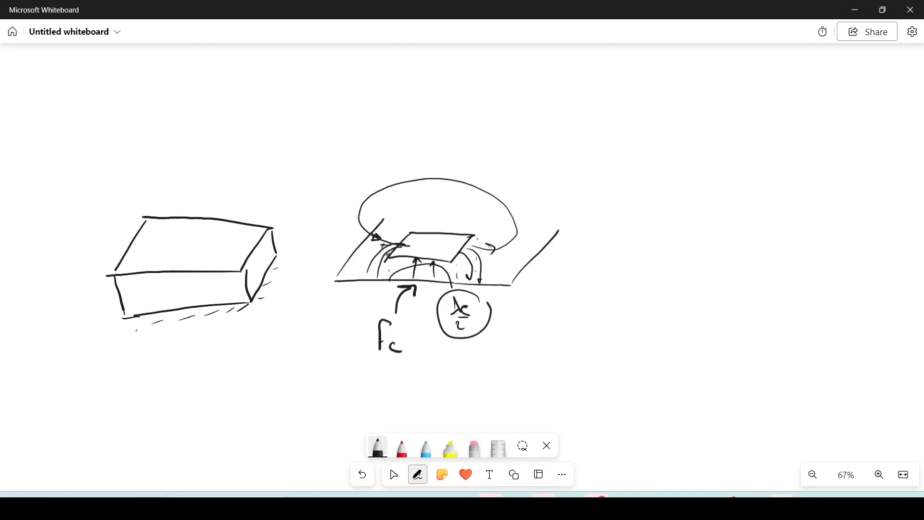
- Write εeff in the empty whiteboard area below the box sketch
left_click(394, 474)
left_click_drag(318, 367, 339, 196)
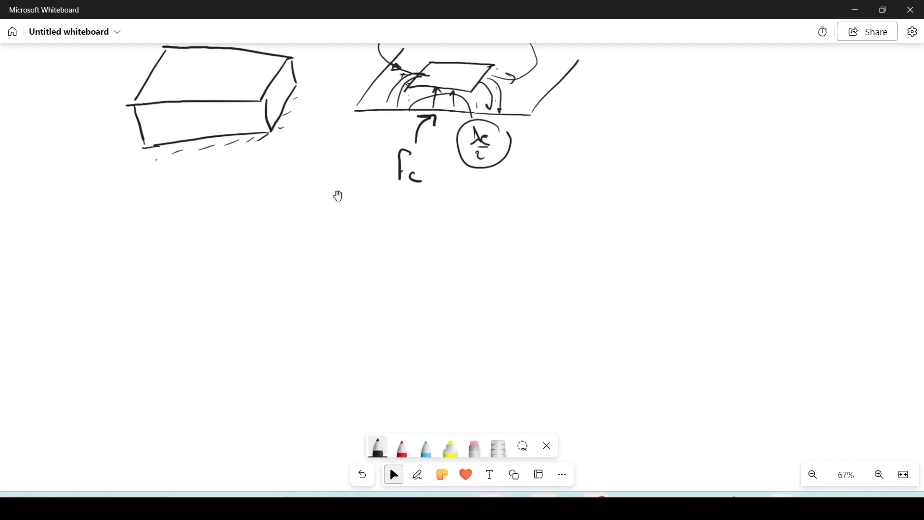
left_click_drag(308, 265, 309, 240)
left_click(417, 475)
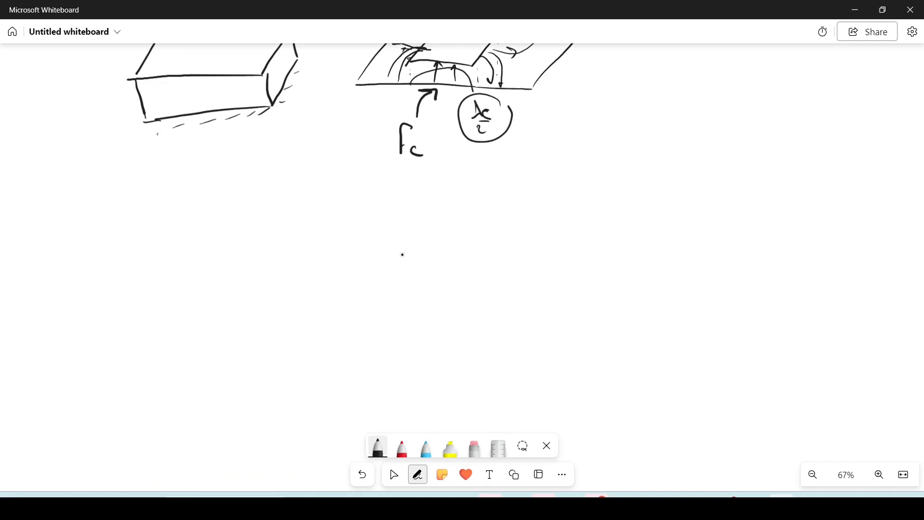
mouse_move(207, 222)
left_mouse_down()
mouse_move(205, 247)
mouse_move(226, 234)
mouse_move(228, 251)
left_mouse_up()
- Sketch a side view of a short patch above a long ground line, with field arrows between them and an ε label
left_click_drag(470, 257, 418, 254)
left_click_drag(520, 286, 342, 275)
mouse_move(408, 260)
left_mouse_down()
mouse_move(402, 268)
mouse_move(410, 273)
mouse_move(434, 269)
left_mouse_up()
left_click_drag(452, 261, 453, 271)
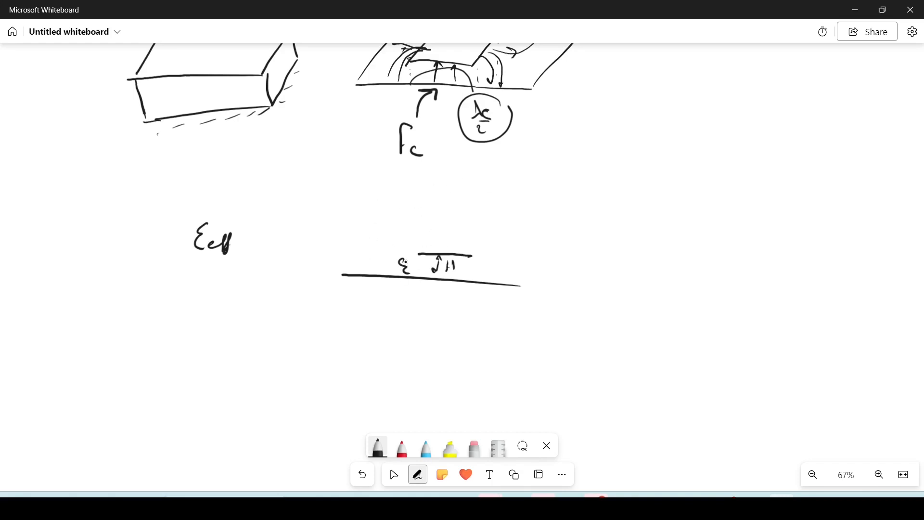
- Label the front face of the substrate box with ε
left_click(394, 475)
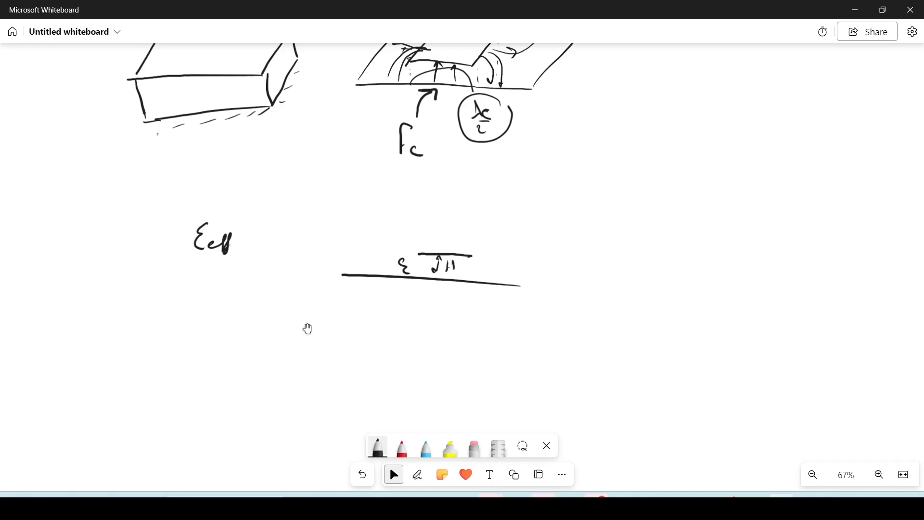
left_click_drag(237, 254, 251, 305)
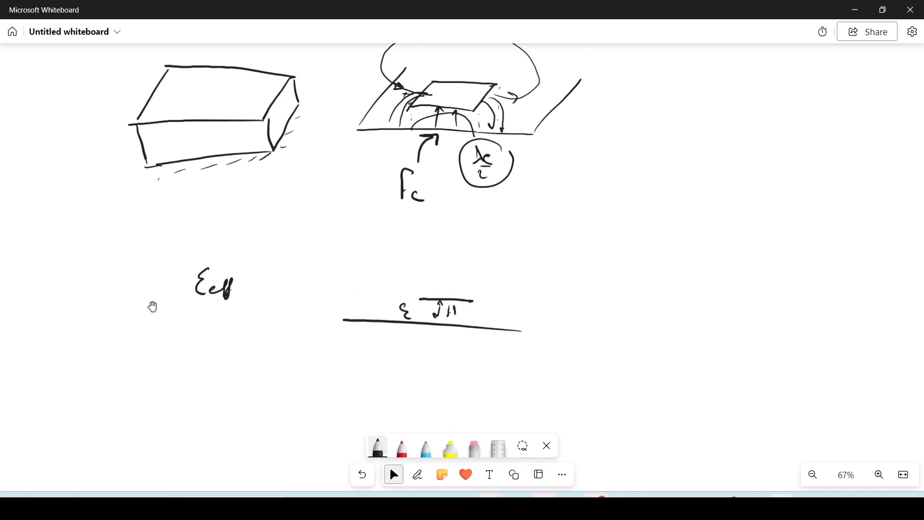
left_click(418, 474)
left_click_drag(204, 130, 206, 148)
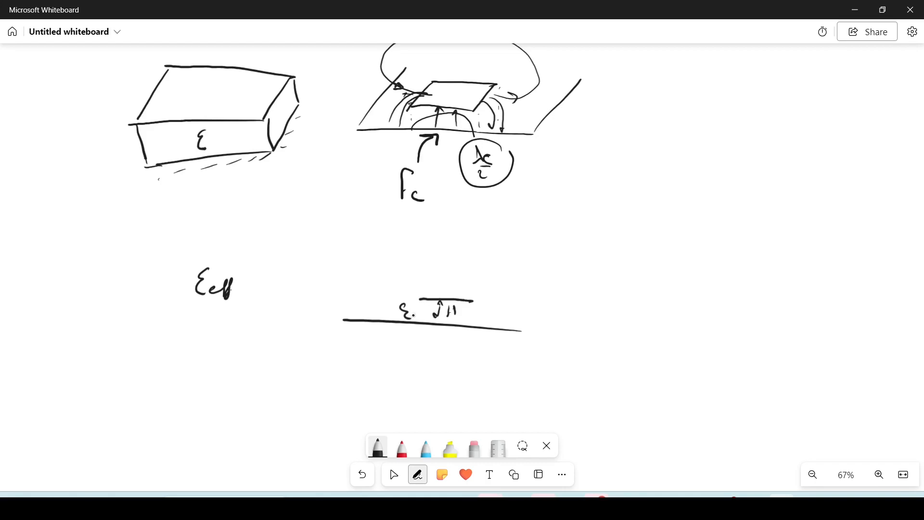
- Outline the space around the side-view patch with dashed lines and write the range 1 → εr below εeff
left_click(510, 258)
left_click_drag(490, 258, 482, 258)
left_click_drag(462, 257, 446, 256)
mouse_move(435, 254)
left_mouse_down()
mouse_move(405, 252)
mouse_move(369, 275)
left_mouse_up()
left_click_drag(371, 299, 373, 309)
left_click_drag(503, 269, 505, 272)
left_click_drag(506, 291, 506, 319)
mouse_move(157, 334)
left_mouse_down()
mouse_move(159, 353)
mouse_move(234, 337)
left_mouse_up()
left_click_drag(219, 330, 255, 336)
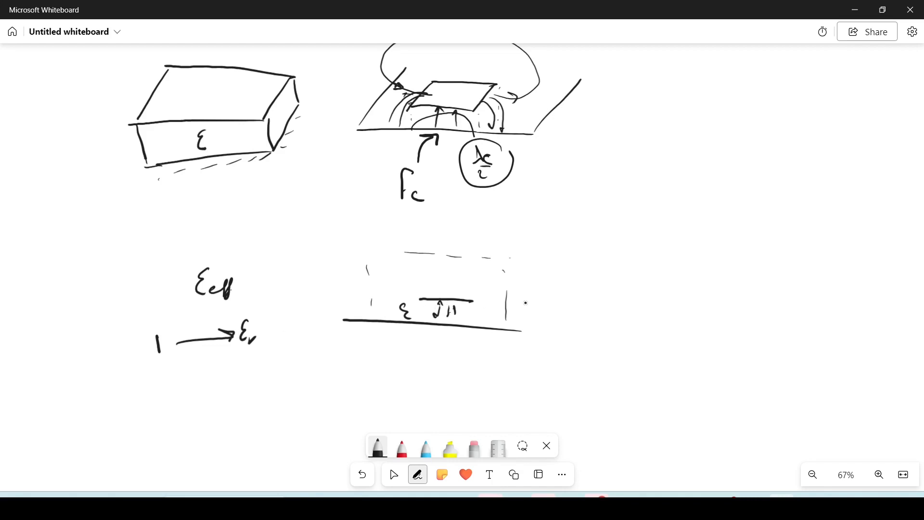
- Sketch two parallel horizontal lines in the empty area beside the side view and label the gap between them h with a double arrow
left_click_drag(620, 289, 772, 288)
left_click_drag(678, 394, 675, 414)
left_click_drag(778, 422, 642, 419)
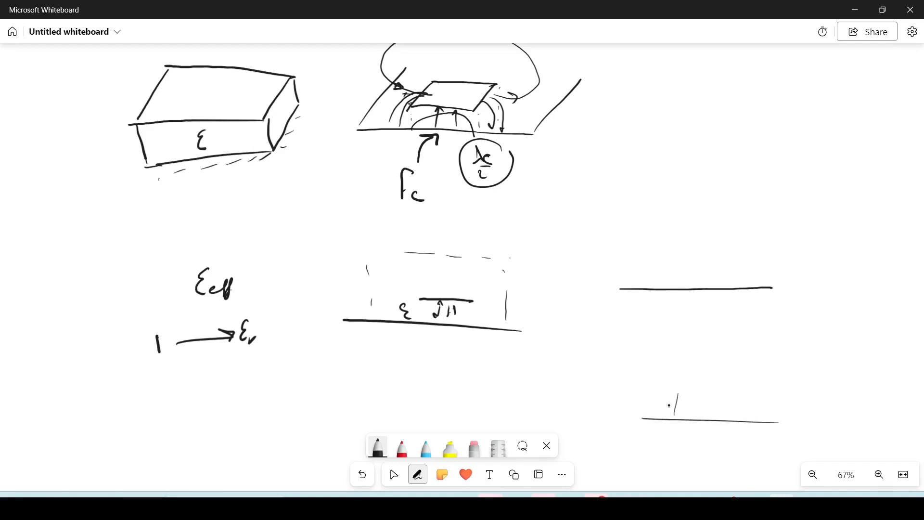
mouse_move(683, 315)
left_mouse_down()
mouse_move(681, 402)
mouse_move(682, 316)
mouse_move(693, 321)
left_mouse_up()
mouse_move(704, 337)
left_mouse_down()
mouse_move(704, 362)
mouse_move(719, 363)
left_mouse_up()
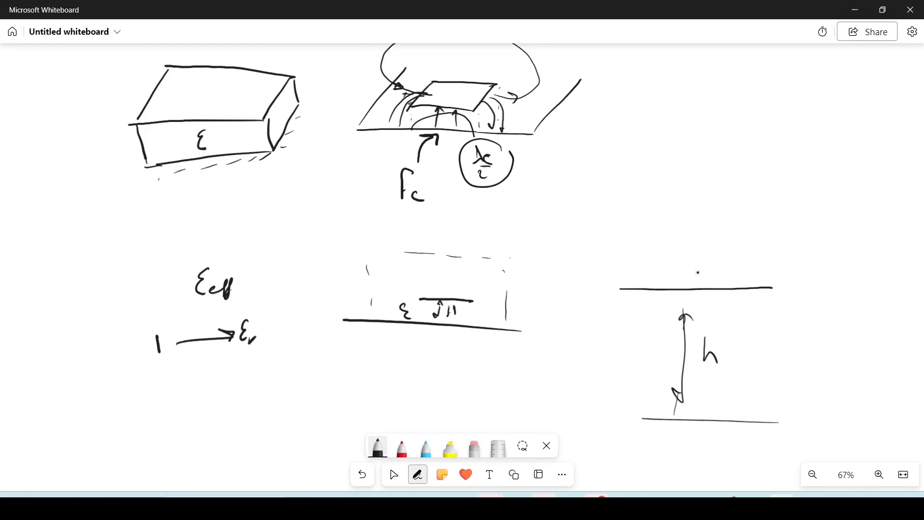
- Draw an upward arrow above the upper line, labelling the space above it 1 and the gap below it εr
mouse_move(695, 249)
left_mouse_down()
mouse_move(701, 162)
mouse_move(692, 167)
left_mouse_up()
left_click_drag(624, 198, 627, 217)
left_click_drag(626, 321, 626, 347)
mouse_move(631, 339)
left_mouse_down()
mouse_move(634, 348)
mouse_move(641, 337)
left_mouse_up()
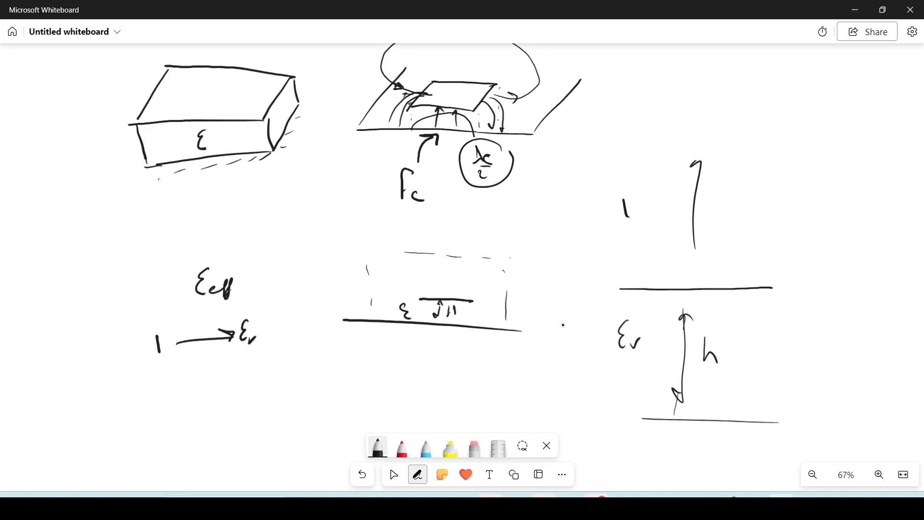
- Write the formula εeff = (εr+1)/2 beside the upward arrow
left_click_drag(769, 234, 762, 248)
left_click_drag(779, 242, 780, 262)
left_click_drag(782, 243, 848, 237)
mouse_move(855, 245)
left_mouse_down()
mouse_move(815, 247)
mouse_move(824, 264)
mouse_move(836, 263)
left_mouse_up()
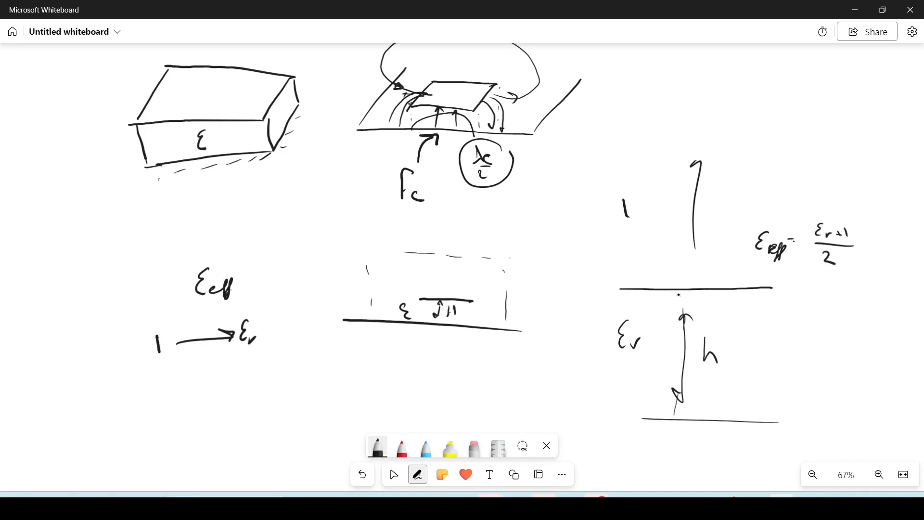
- In red, draw downward field arrows under the side-view patch and write (εr+1)/2 < εeff < εr below the 1 → εr range
left_click(402, 448)
mouse_move(461, 302)
left_mouse_down()
mouse_move(457, 323)
mouse_move(419, 318)
left_mouse_up()
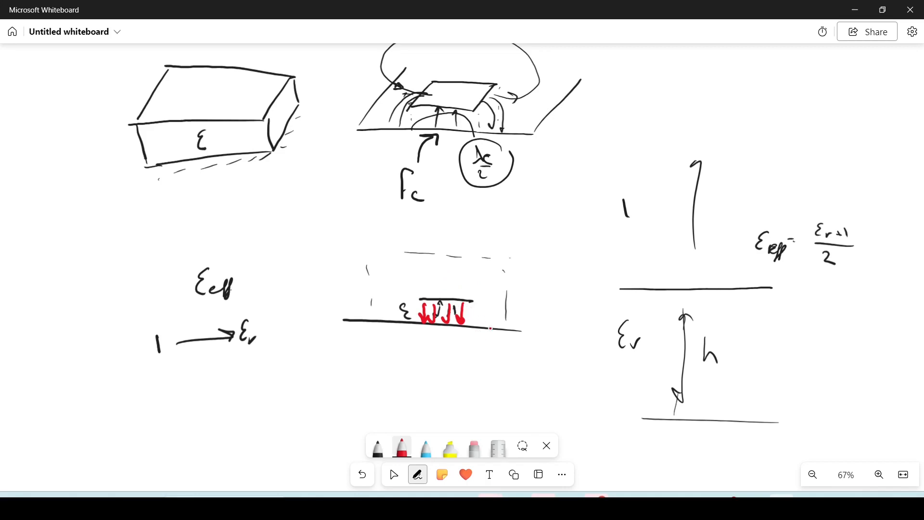
mouse_move(192, 375)
left_mouse_down()
mouse_move(198, 394)
mouse_move(212, 385)
mouse_move(219, 392)
mouse_move(238, 370)
mouse_move(256, 375)
left_mouse_up()
mouse_move(176, 375)
left_mouse_down()
mouse_move(161, 386)
mouse_move(182, 397)
left_mouse_up()
left_click_drag(108, 384, 112, 399)
mouse_move(113, 394)
left_mouse_down()
mouse_move(140, 389)
mouse_move(136, 411)
left_mouse_up()
left_click(143, 391)
left_click_drag(242, 389, 255, 387)
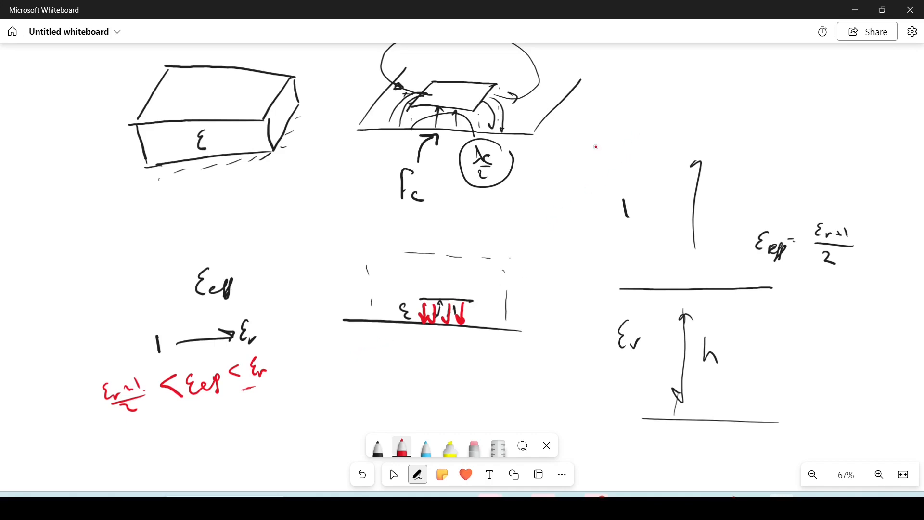
- Write the red formula (εr+1)/2 + (εr−1)/2 [1/(h/w)] in the empty area below the inequality
left_click(393, 474)
mouse_move(507, 336)
left_mouse_down()
mouse_move(509, 206)
mouse_move(511, 248)
left_mouse_up()
left_click(368, 418)
left_click_drag(368, 418, 377, 253)
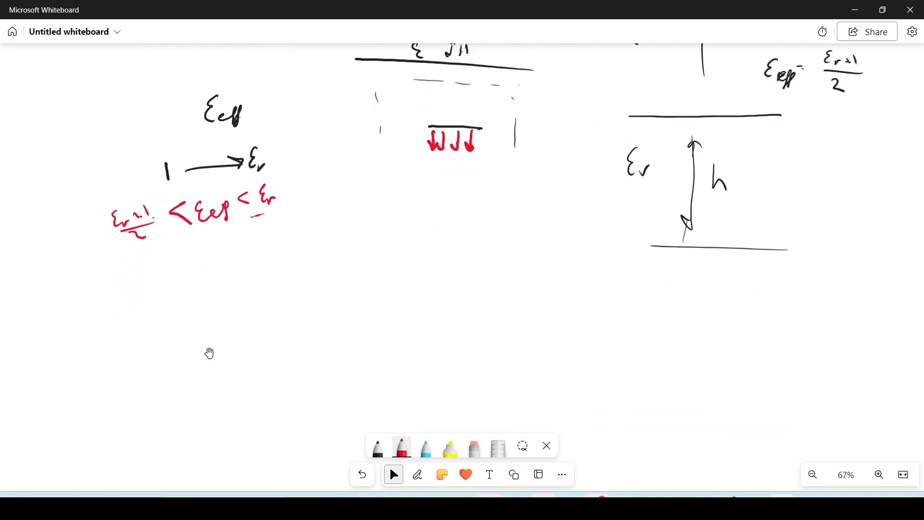
left_click(418, 475)
mouse_move(237, 315)
left_mouse_down()
mouse_move(239, 331)
mouse_move(278, 326)
mouse_move(290, 335)
mouse_move(268, 361)
left_mouse_up()
left_click_drag(302, 316, 311, 335)
mouse_move(335, 302)
left_mouse_down()
mouse_move(333, 319)
mouse_move(363, 310)
left_mouse_up()
mouse_move(365, 302)
left_mouse_down()
mouse_move(363, 336)
mouse_move(401, 291)
mouse_move(399, 325)
left_mouse_up()
mouse_move(443, 288)
left_mouse_down()
mouse_move(458, 301)
mouse_move(440, 329)
mouse_move(448, 328)
mouse_move(430, 319)
left_mouse_up()
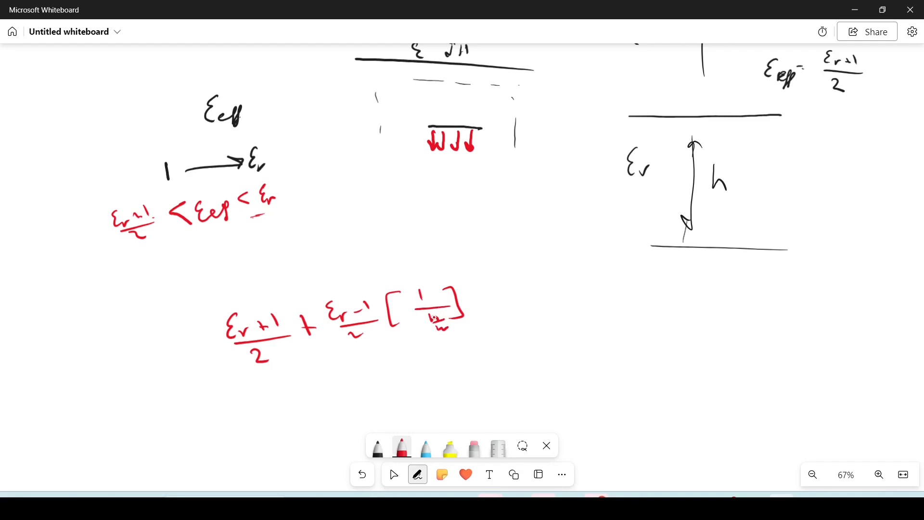
- Strike through the formula's second term and write εr + 1/2 − 1/2 − ( )·1/(h/w) beneath it, circling h/w
left_click_drag(417, 254, 350, 349)
left_click_drag(212, 313, 257, 387)
mouse_move(292, 388)
left_mouse_down()
mouse_move(293, 406)
mouse_move(313, 397)
left_mouse_up()
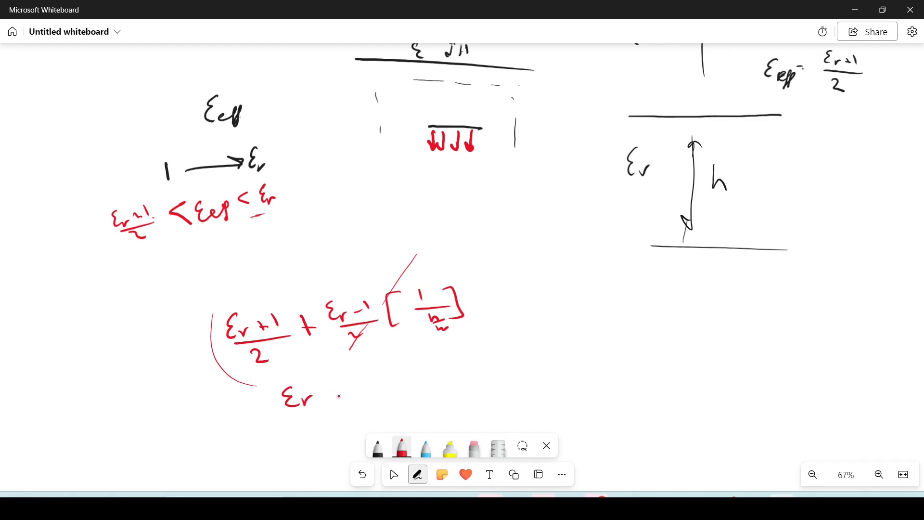
left_click_drag(344, 390, 344, 400)
left_click_drag(337, 394, 375, 387)
mouse_move(368, 392)
left_mouse_down()
mouse_move(381, 399)
mouse_move(441, 379)
left_mouse_up()
mouse_move(425, 386)
left_mouse_down()
mouse_move(447, 393)
mouse_move(472, 369)
left_mouse_up()
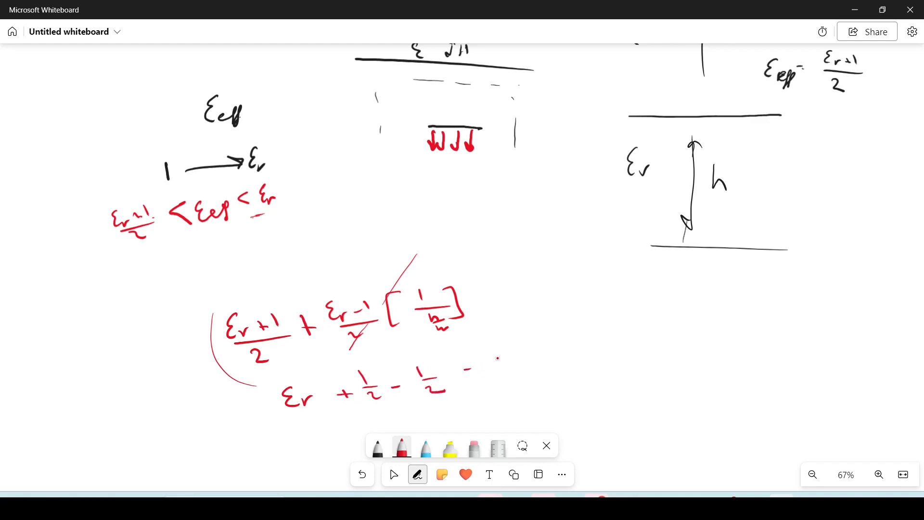
left_click_drag(511, 339, 546, 348)
mouse_move(559, 354)
left_mouse_down()
mouse_move(533, 359)
mouse_move(553, 374)
left_mouse_up()
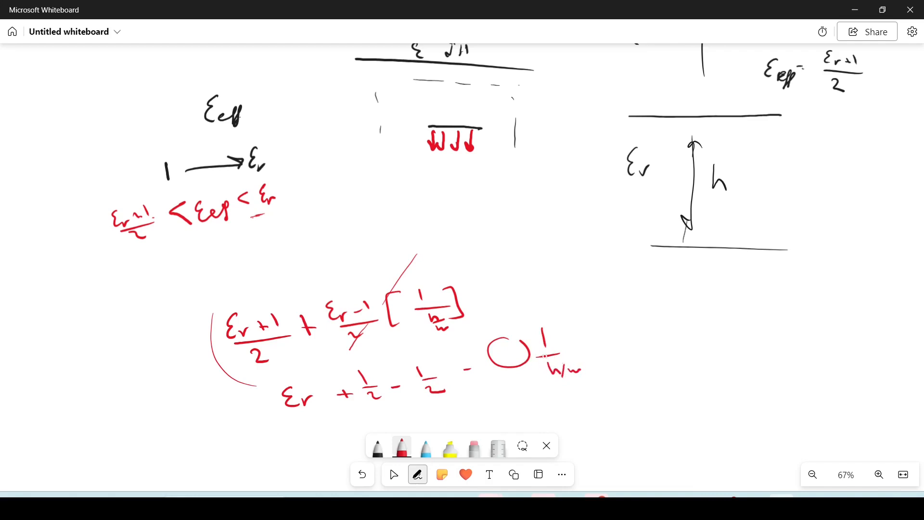
mouse_move(585, 359)
left_mouse_down()
mouse_move(548, 359)
mouse_move(592, 380)
mouse_move(593, 362)
left_mouse_up()
- Sketch a wide and a narrow red patch above ground lines with downward field arrows, labelling the wide patch's gap h
left_click_drag(449, 219, 572, 215)
left_click_drag(393, 241, 636, 234)
mouse_move(546, 222)
left_mouse_down()
mouse_move(541, 236)
mouse_move(480, 240)
left_mouse_up()
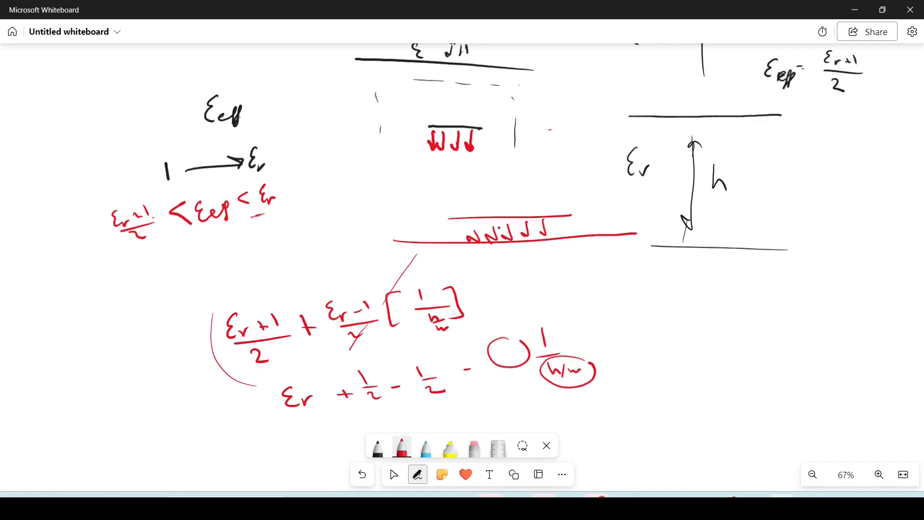
mouse_move(348, 219)
left_mouse_down()
mouse_move(368, 217)
mouse_move(330, 236)
mouse_move(363, 232)
left_mouse_up()
mouse_move(375, 199)
left_mouse_down()
mouse_move(376, 221)
mouse_move(334, 230)
left_mouse_up()
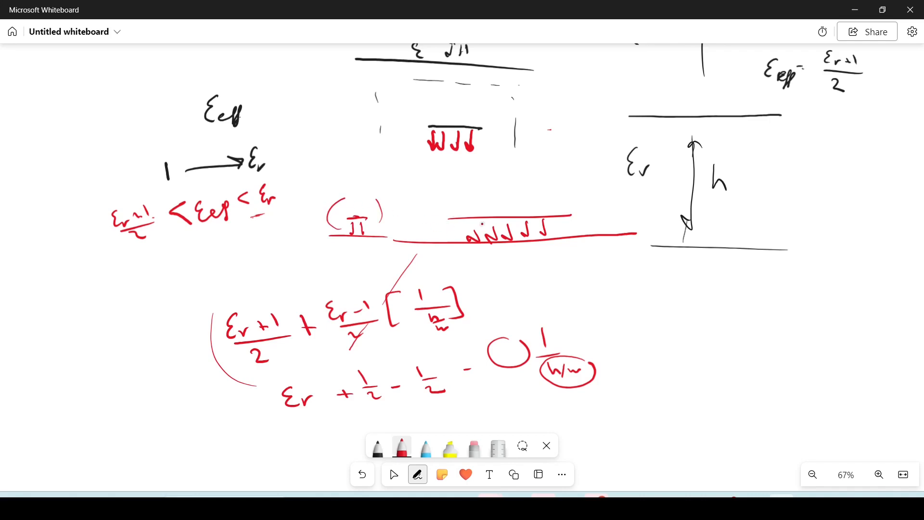
left_click_drag(431, 222, 438, 237)
- In empty space below the formulas, sketch a black top-view patch square surrounded by a larger ground outline
left_click(390, 468)
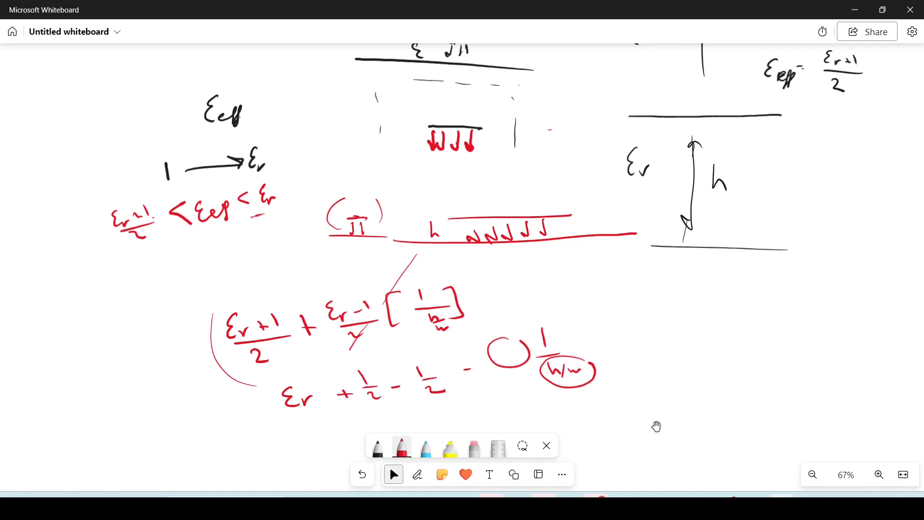
left_click_drag(657, 426, 757, 159)
left_click_drag(750, 202, 737, 181)
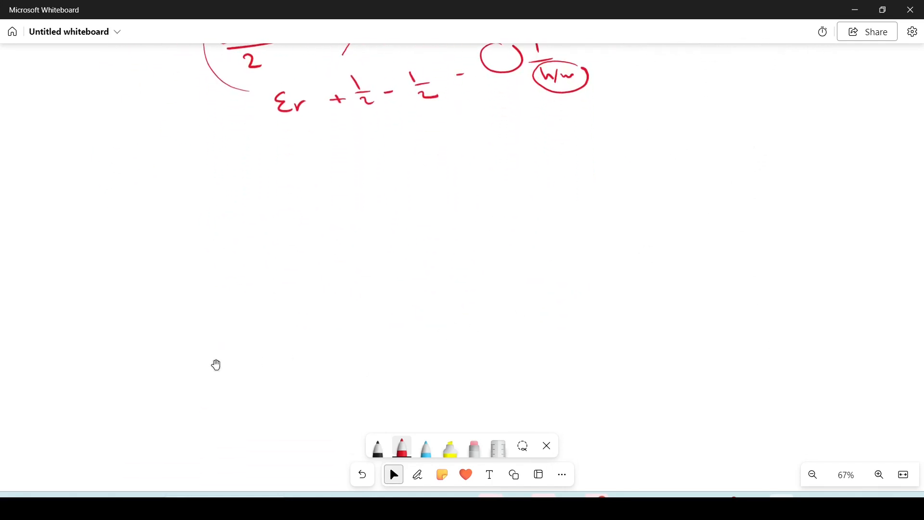
left_click(378, 447)
mouse_move(239, 235)
left_mouse_down()
mouse_move(172, 246)
mouse_move(182, 302)
mouse_move(245, 243)
mouse_move(235, 297)
mouse_move(182, 304)
left_mouse_up()
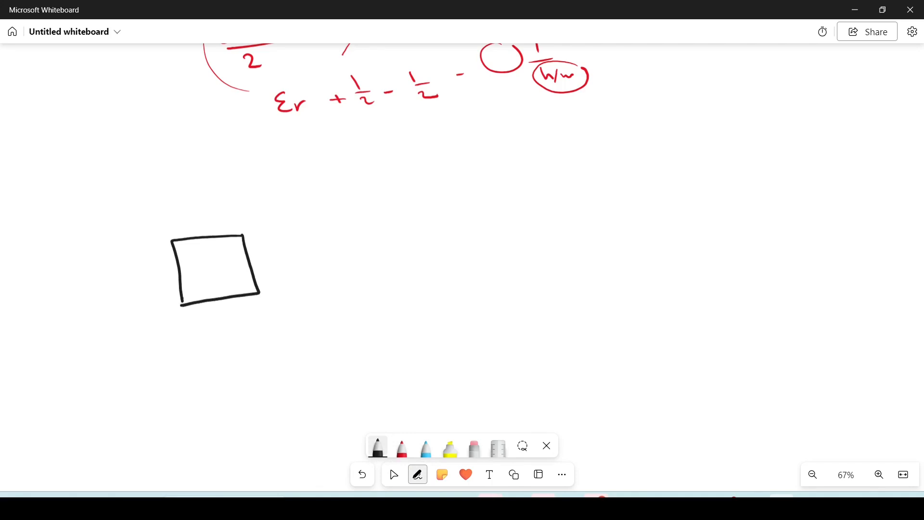
left_click_drag(254, 181, 261, 180)
mouse_move(243, 183)
left_mouse_down()
mouse_move(134, 204)
mouse_move(156, 353)
mouse_move(322, 307)
mouse_move(335, 342)
left_mouse_up()
left_click_drag(310, 354, 199, 370)
- Add double arrows along the square patch's side and lower edge, labelled L1 and L2
mouse_move(263, 239)
left_mouse_down()
mouse_move(269, 279)
mouse_move(284, 280)
mouse_move(263, 239)
mouse_move(272, 244)
left_mouse_up()
left_click_drag(281, 243, 301, 264)
mouse_move(261, 305)
left_mouse_down()
mouse_move(188, 318)
mouse_move(262, 309)
left_mouse_up()
left_click_drag(308, 263, 311, 273)
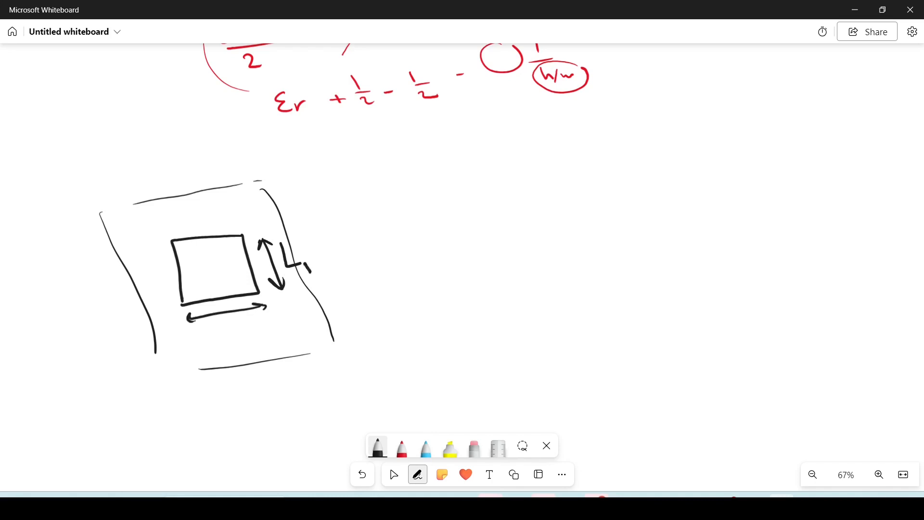
left_click_drag(207, 323, 248, 333)
- Sketch a second black patch rectangle with red arrows pointing outward from its upper and lower edges
mouse_move(469, 187)
left_mouse_down()
mouse_move(405, 191)
mouse_move(414, 272)
mouse_move(475, 230)
mouse_move(430, 270)
mouse_move(415, 271)
mouse_move(467, 290)
mouse_move(451, 291)
left_mouse_up()
left_click(402, 449)
mouse_move(430, 277)
left_mouse_down()
mouse_move(435, 299)
mouse_move(439, 292)
left_mouse_up()
left_click_drag(451, 291, 474, 285)
mouse_move(453, 189)
left_mouse_down()
mouse_move(455, 173)
mouse_move(422, 176)
left_mouse_up()
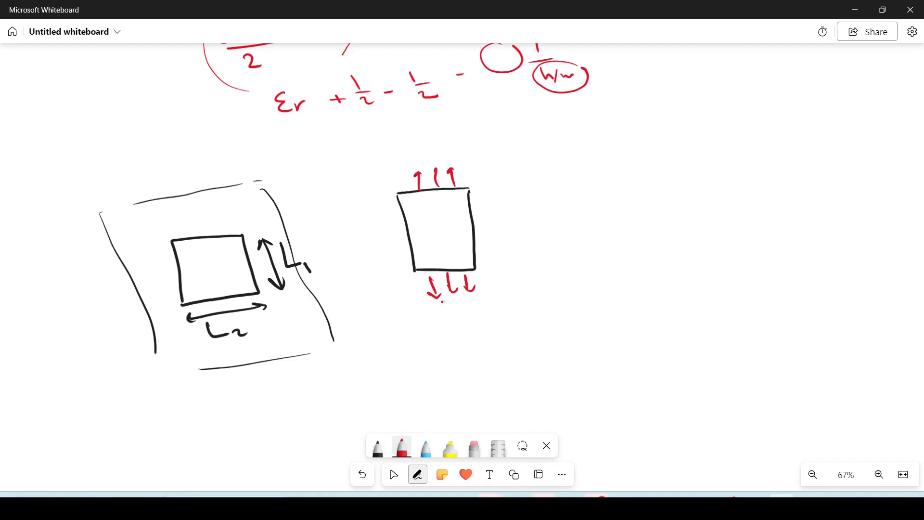
- In blue, dimension the second patch's length as λg/2 = λ/(2√εeff) and draw an arrow from εeff to a circled ε
left_click(426, 449)
mouse_move(487, 191)
left_mouse_down()
mouse_move(501, 270)
mouse_move(506, 251)
mouse_move(489, 190)
mouse_move(501, 201)
left_mouse_up()
left_click_drag(520, 194, 530, 226)
mouse_move(528, 214)
left_mouse_down()
mouse_move(513, 229)
mouse_move(557, 237)
mouse_move(531, 259)
left_mouse_up()
left_click_drag(576, 227, 590, 224)
mouse_move(611, 189)
left_mouse_down()
mouse_move(623, 216)
mouse_move(603, 231)
mouse_move(609, 252)
mouse_move(624, 256)
mouse_move(653, 230)
mouse_move(631, 251)
left_mouse_up()
mouse_move(632, 244)
left_mouse_down()
mouse_move(643, 255)
mouse_move(652, 241)
mouse_move(649, 254)
left_mouse_up()
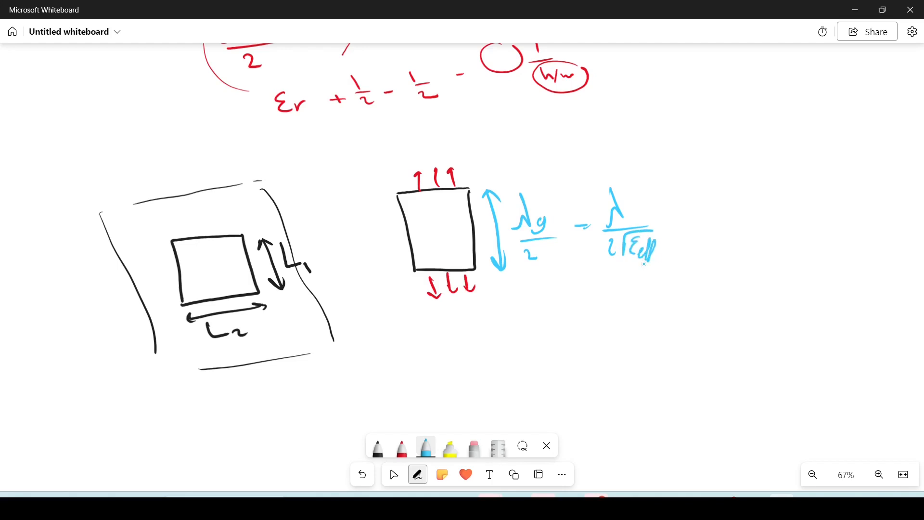
mouse_move(645, 264)
left_mouse_down()
mouse_move(691, 292)
mouse_move(675, 282)
mouse_move(712, 275)
left_mouse_up()
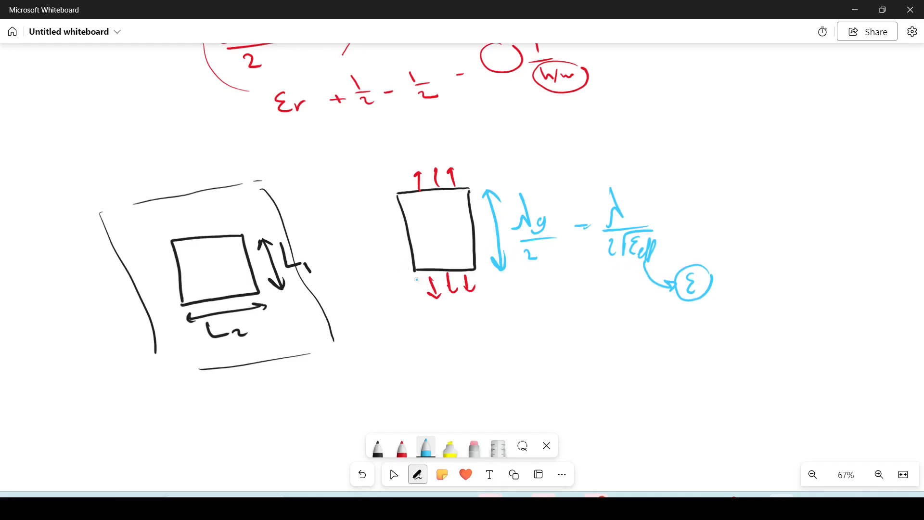
- Mark the second patch's width with a blue double arrow and write L2 < L1 below it
mouse_move(471, 312)
left_mouse_down()
mouse_move(419, 321)
mouse_move(471, 311)
mouse_move(449, 338)
mouse_move(482, 335)
left_mouse_up()
mouse_move(492, 309)
left_mouse_down()
mouse_move(496, 329)
mouse_move(513, 332)
left_mouse_up()
left_click(513, 328)
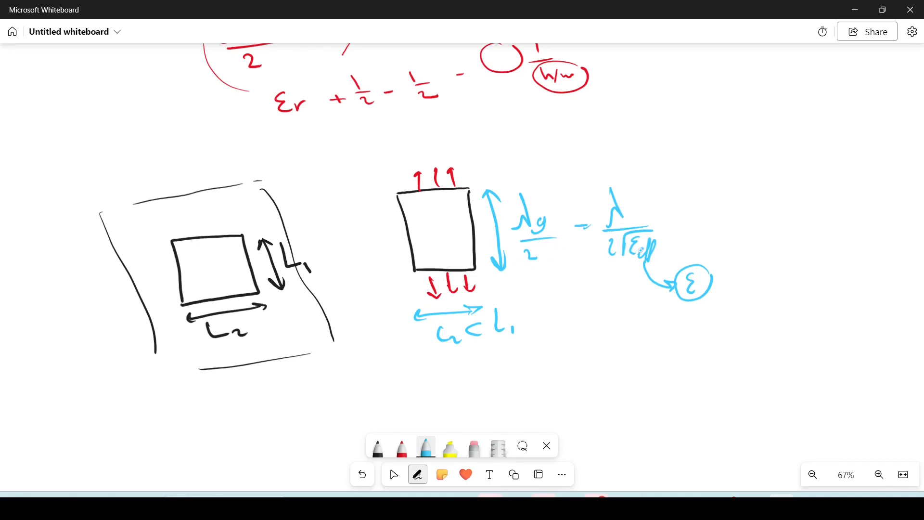
left_click_drag(697, 292, 706, 291)
left_click(394, 475)
left_click(417, 475)
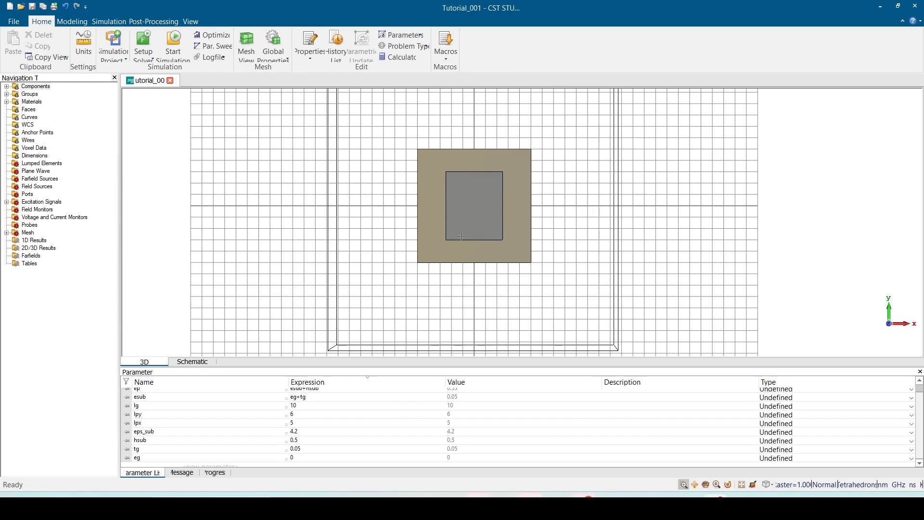
- Give the parameter lg the description "ground size"
scroll(489, 242, "down", 2)
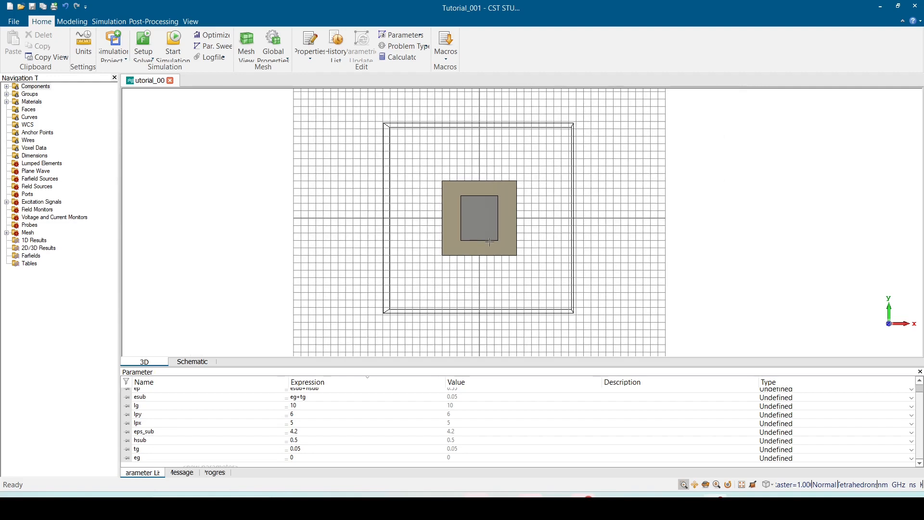
scroll(490, 242, "up", 3)
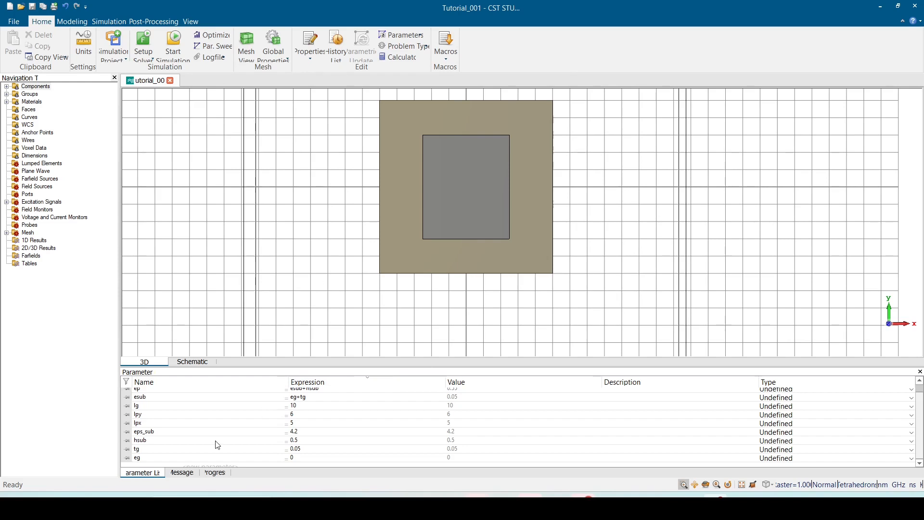
scroll(225, 449, "up", 1)
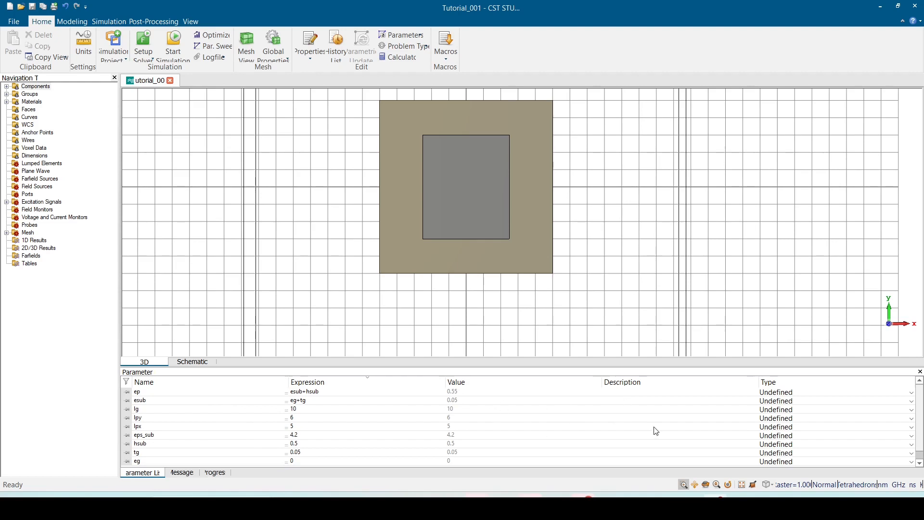
left_click(617, 418)
left_click(618, 410)
type("ground size")
key("Return")
- Give the parameter lpy the description "Patch - Length Y"
left_click(613, 419)
type("Patch -")
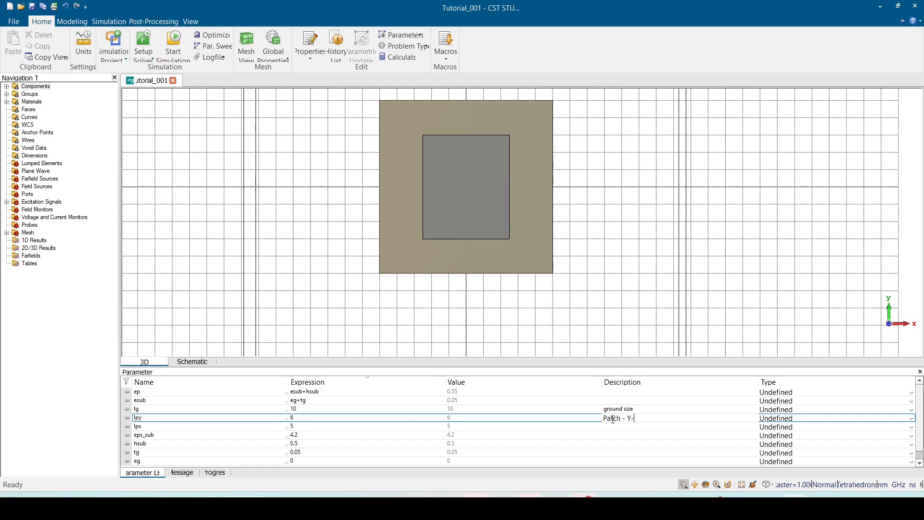
type("Y-")
key("BackSpace")
key("BackSpace")
type("Lengh")
type("t")
type(" y")
key("BackSpace")
type("h Y")
key("Return")
- Copy the description of lpy to the parameter lpx
left_click(613, 418)
key("ctrl+c")
left_click(617, 428)
key("ctrl+v")
left_click(660, 436)
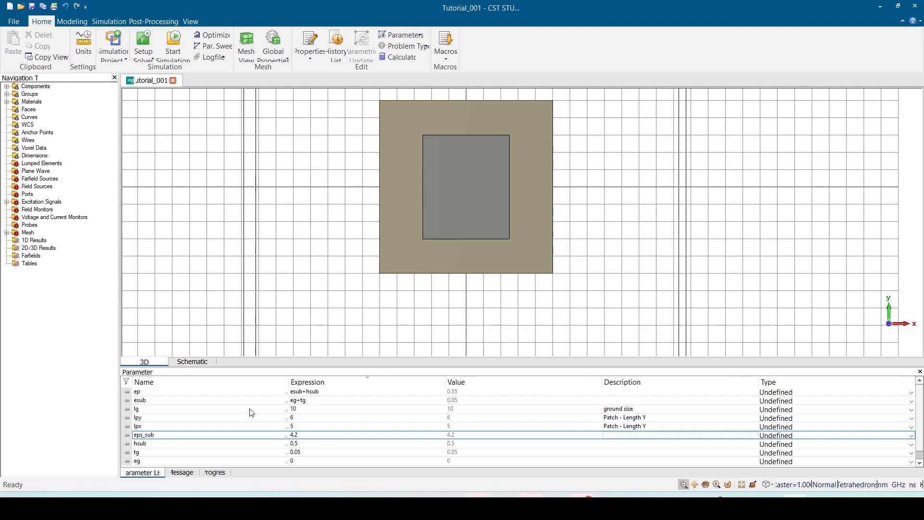
- Re-sort the parameter list and change the description of lg to "ground - size"
left_click(620, 383)
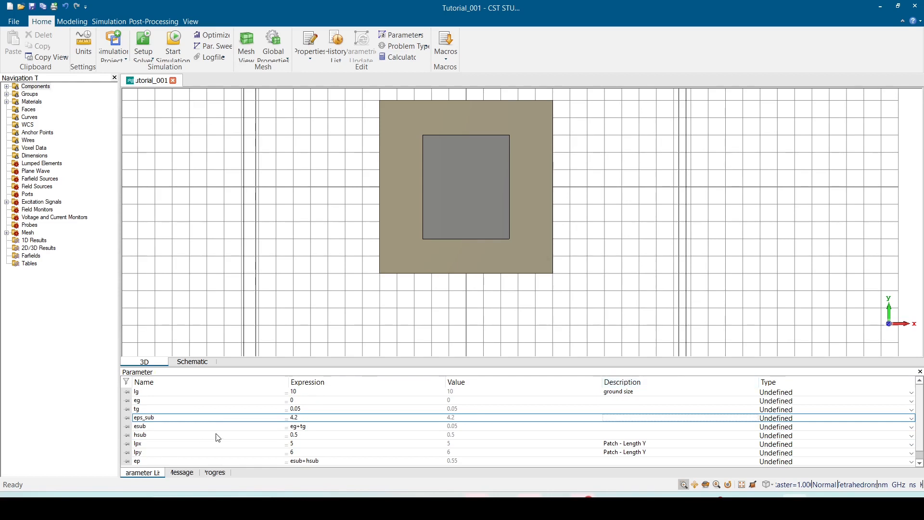
double_click(624, 393)
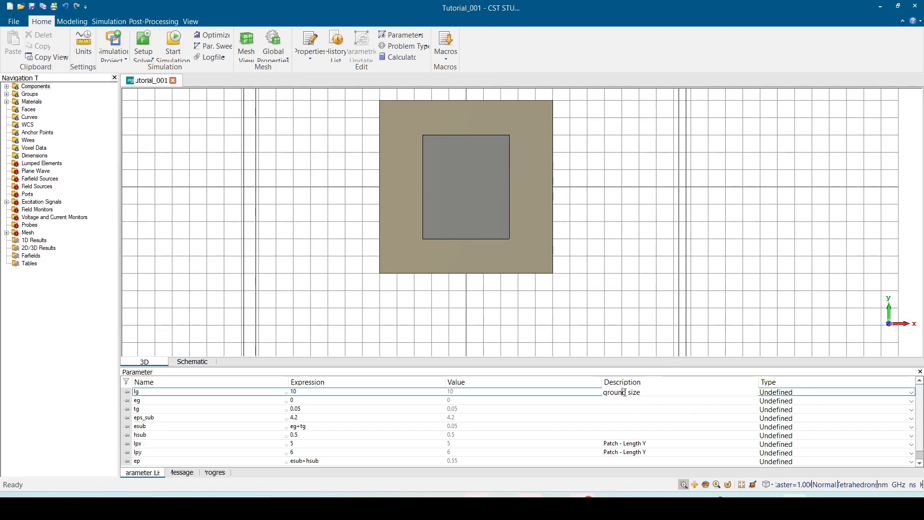
type("-")
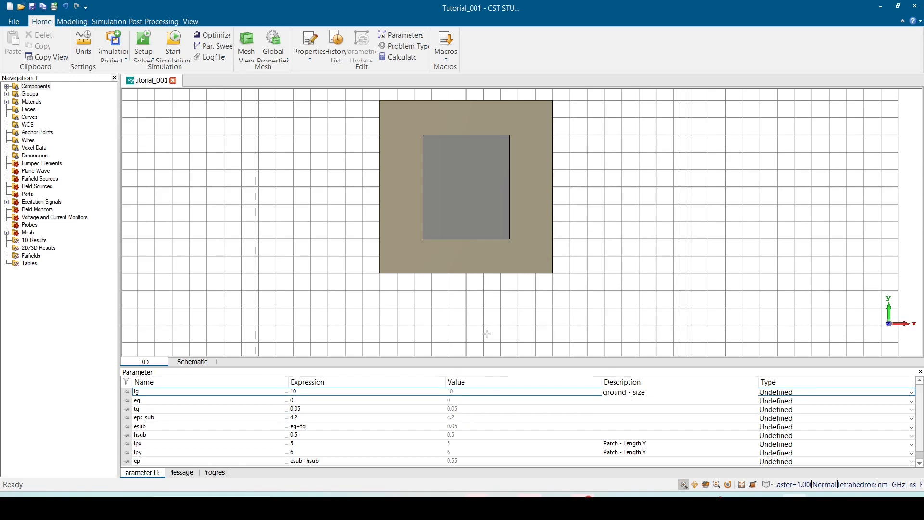
- Describe the parameter eg as "Ground - elev." and capitalize the description of lg to "Ground - size"
left_click(609, 400)
type("Ground -")
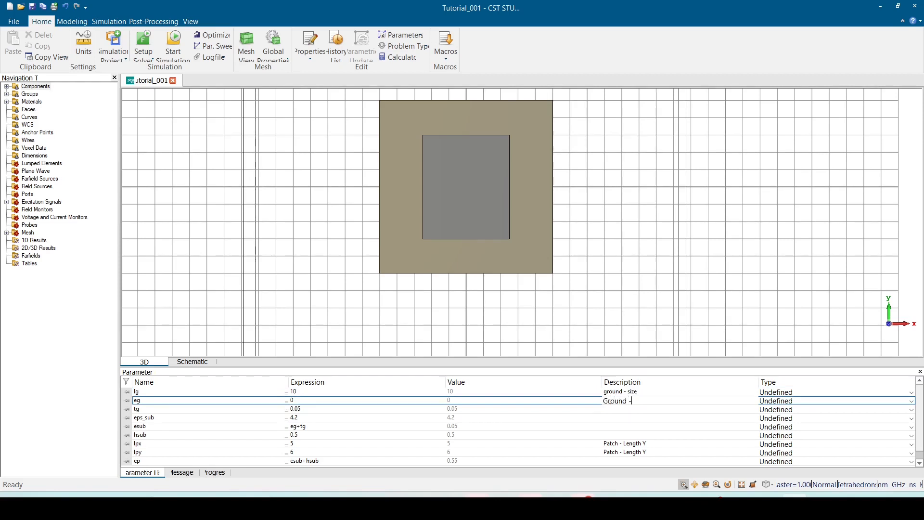
type(" elev.")
key("Return")
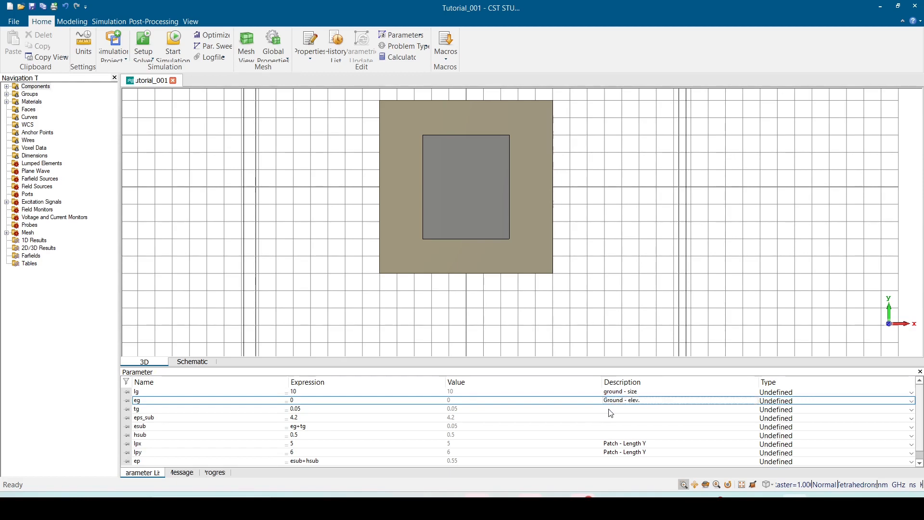
left_click(614, 393)
left_click(608, 391)
key("BackSpace")
type("G")
left_click(617, 413)
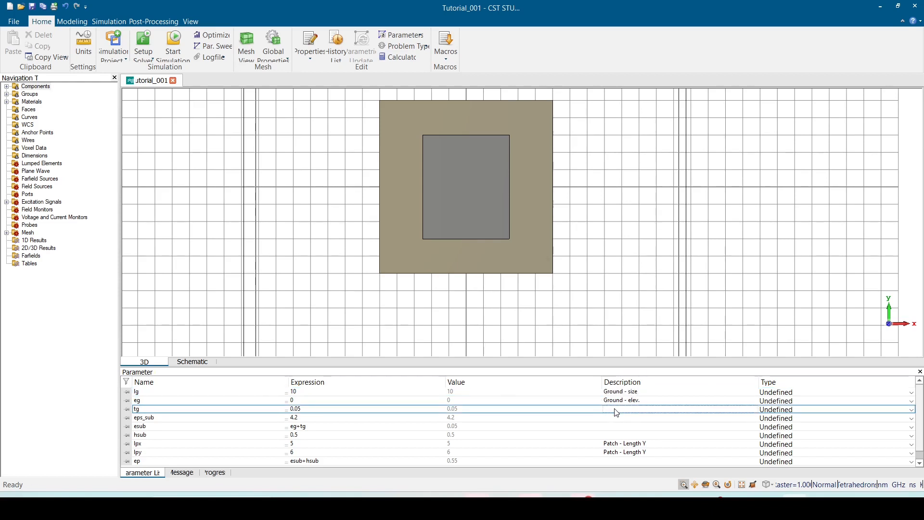
- Give the parameter tg the description "Thickness - Metals"
left_click(615, 410)
type("Meta")
key("BackSpace")
key("BackSpace")
key("BackSpace")
key("BackSpace")
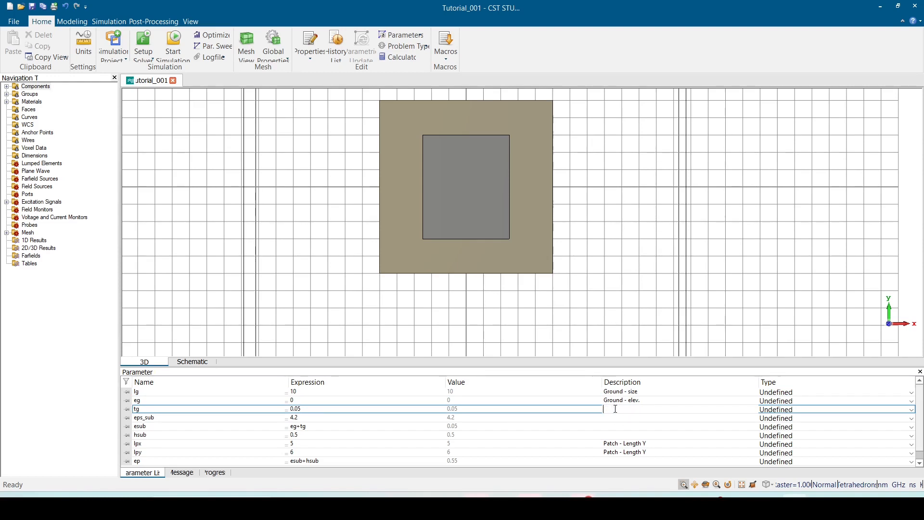
type("Thickness - Metals")
key("Return")
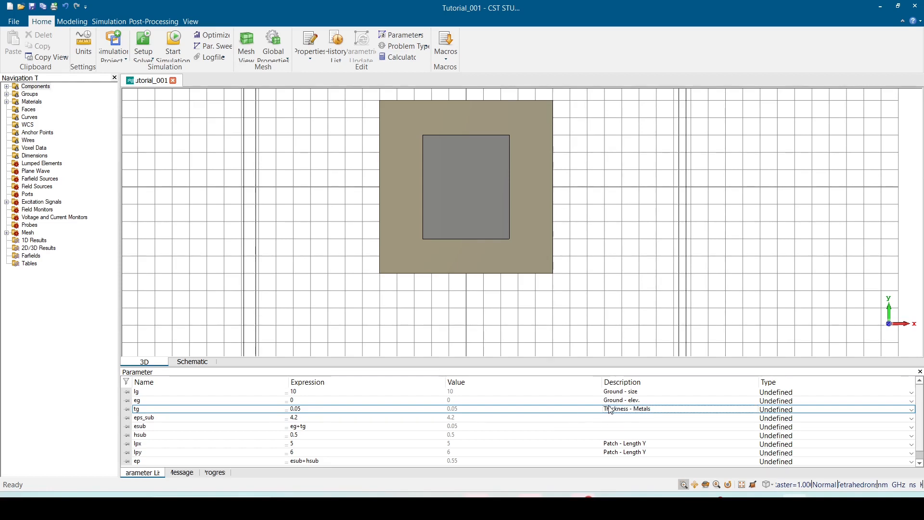
- Add a parameter fo with the value 10 and the description "Freq in GHz"
scroll(606, 426, "down", 1)
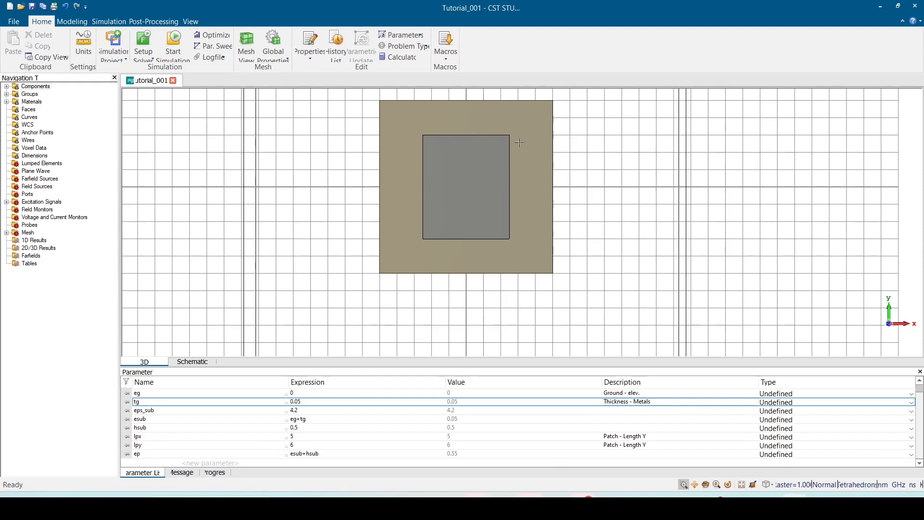
left_click(224, 462)
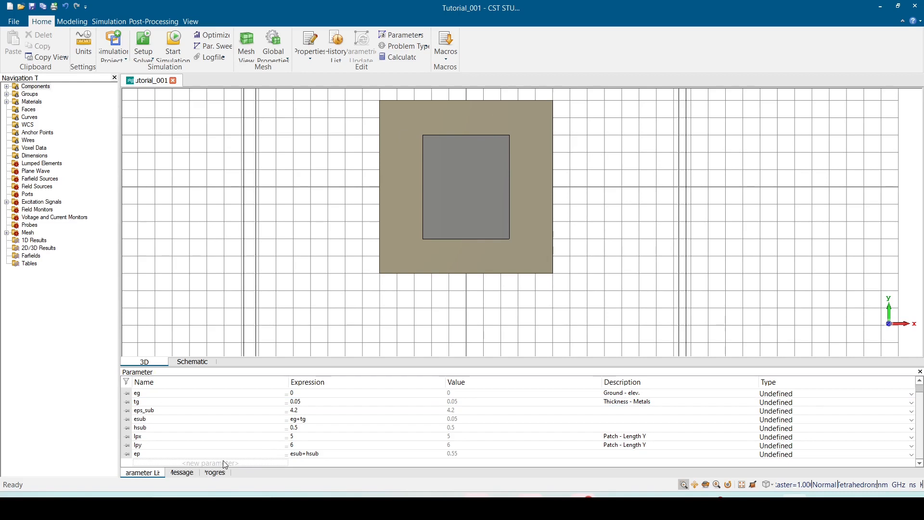
left_click(223, 462)
type("fo")
key("Return")
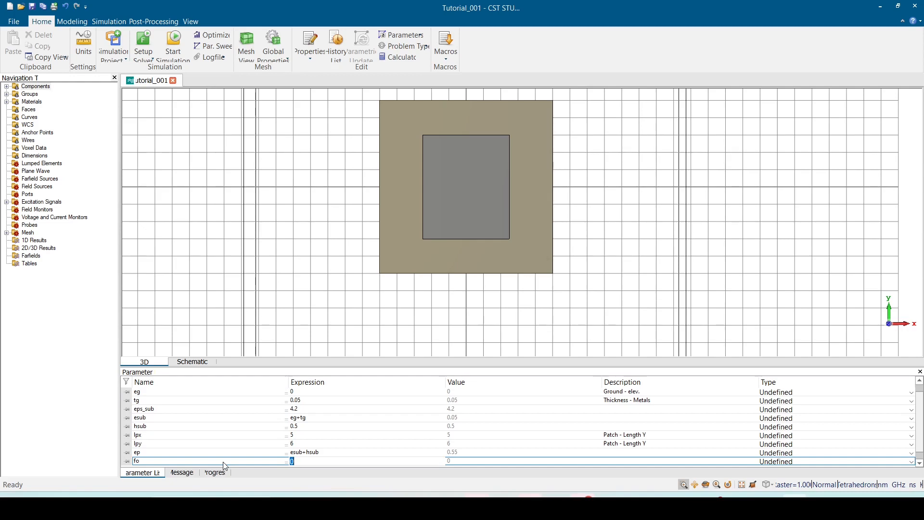
key("BackSpace")
type("10")
left_click(632, 463)
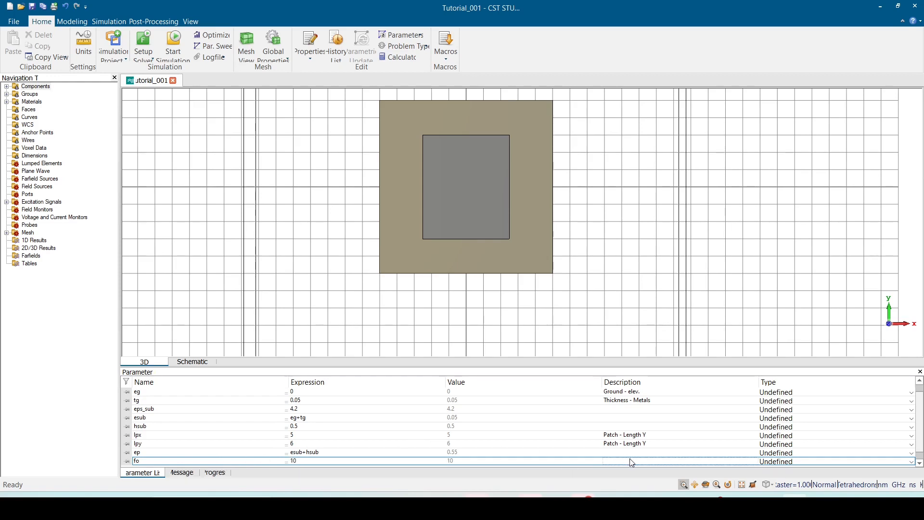
left_click(630, 459)
type("Freq io")
type("GHz")
- Add a parameter lambdao with the expression 300/fo and the description "wavelength in mm"
scroll(480, 424, "down", 1)
left_click(249, 459)
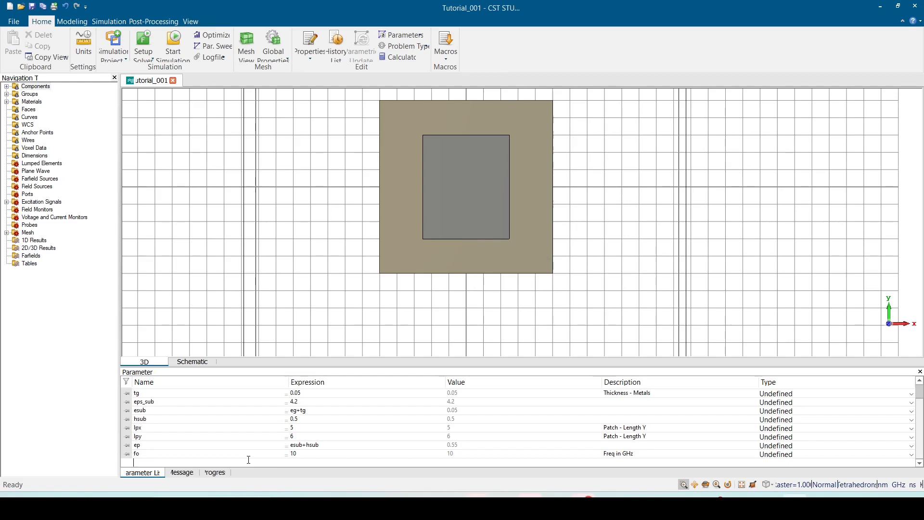
type("lambdao")
left_click(299, 463)
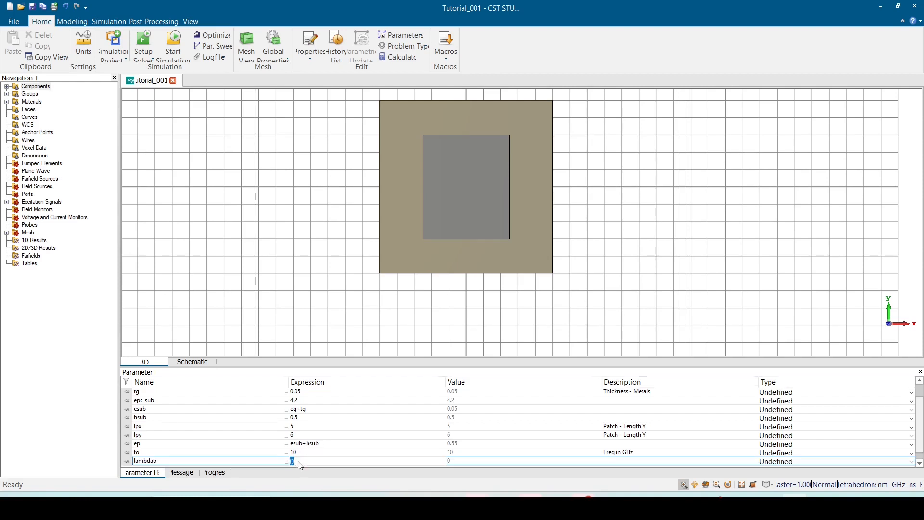
type("300/fo")
key("Return")
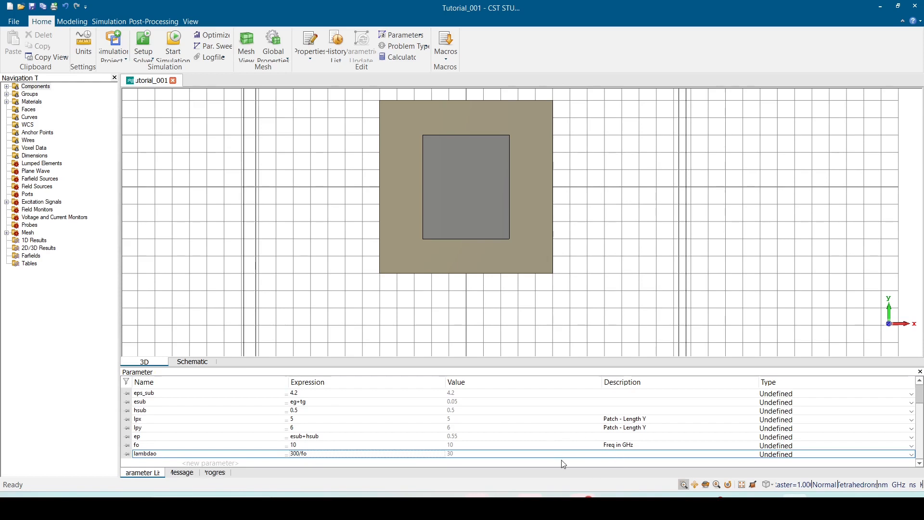
left_click(638, 454)
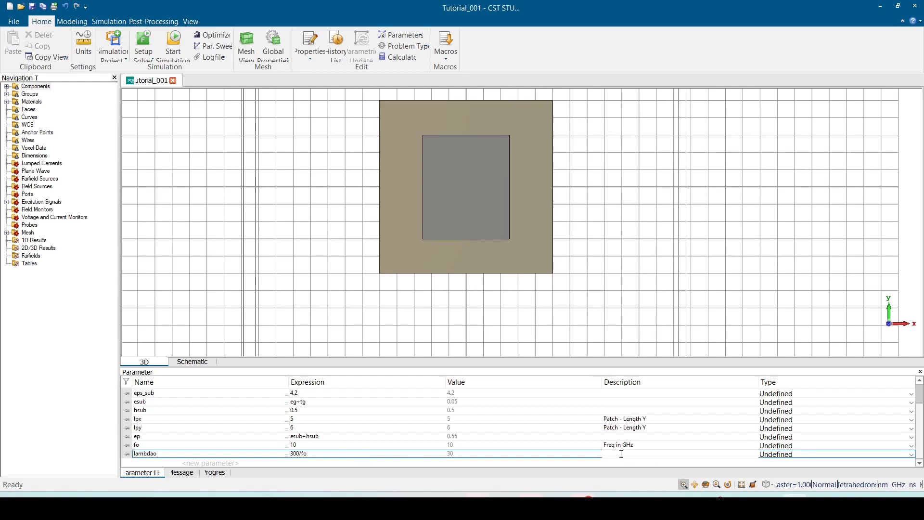
type("avelength")
key("BackSpace")
type("in mm")
key("Return")
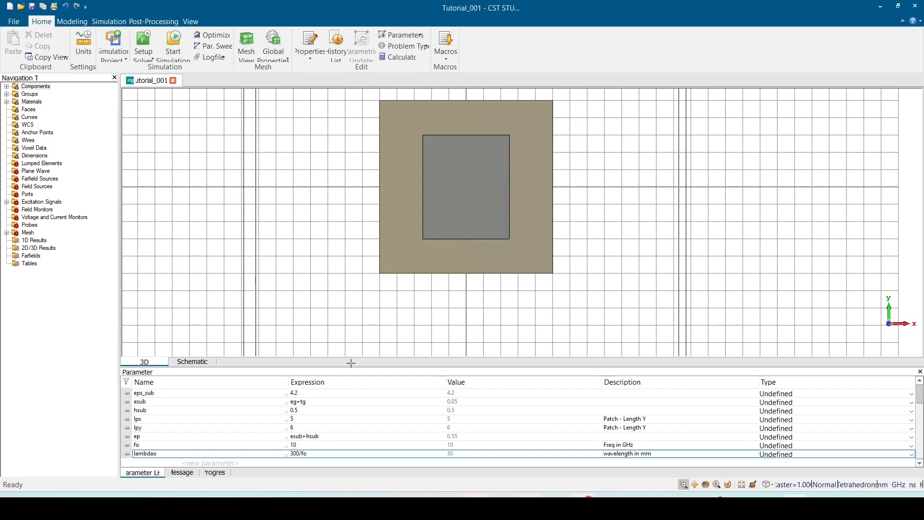
- Set the expression of the ground size parameter lg to lambdao/2
scroll(303, 434, "up", 1)
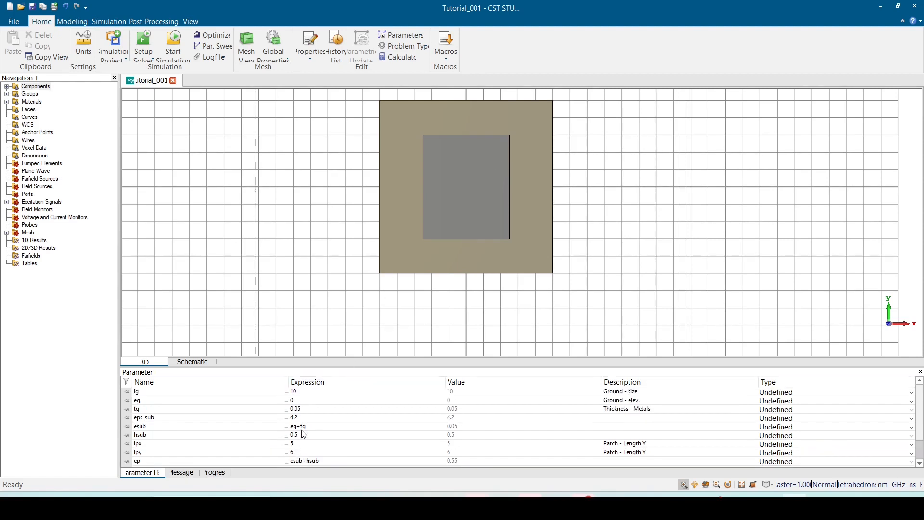
left_click(305, 393)
left_click(304, 393)
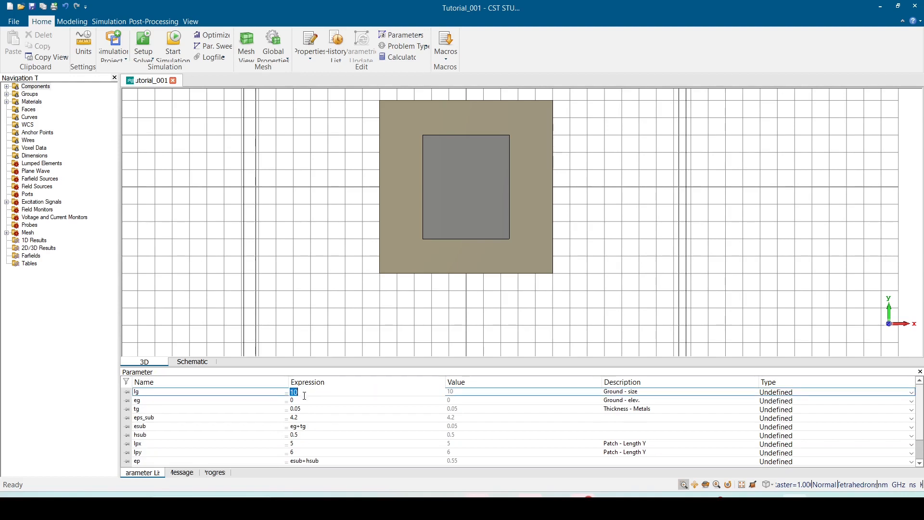
type("lambdao/2")
key("Return")
- Enter lambdao/2/sqrt(eps_sub) as the expression of the patch length parameter lpy
scroll(308, 405, "down", 1)
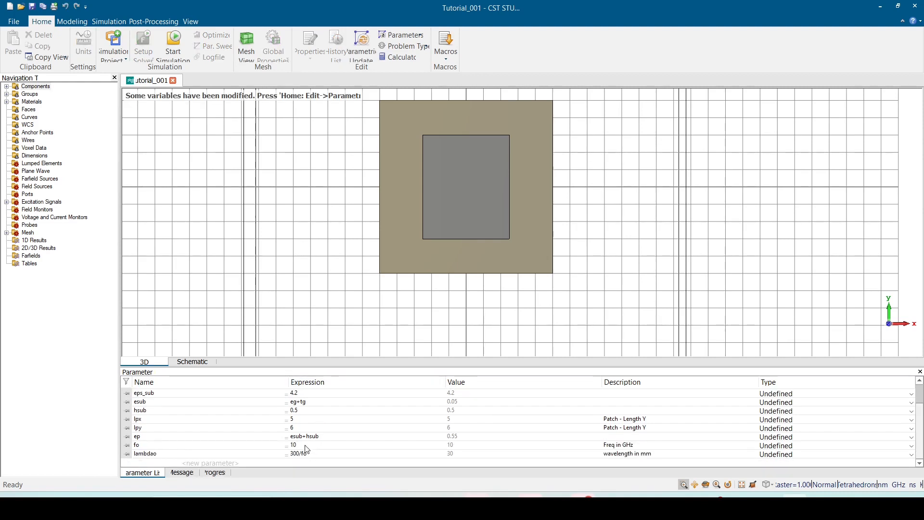
double_click(305, 428)
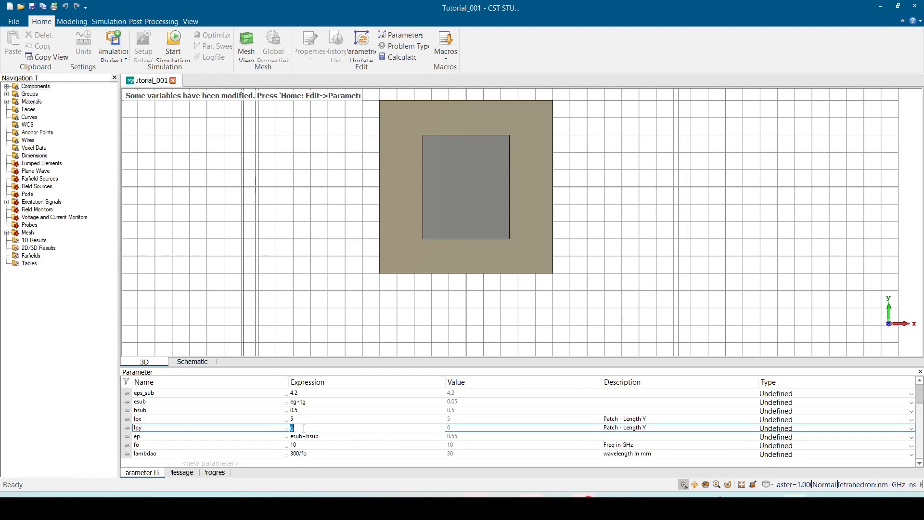
type("lamdab")
type("bdao/2")
type("/sqrt")
type("()")
type("eps_sub)")
key("Right")
key("Return")
- Correct the square root function in the lpy expression so it reads lambdao/2/sqr(eps_sub)
double_click(324, 430)
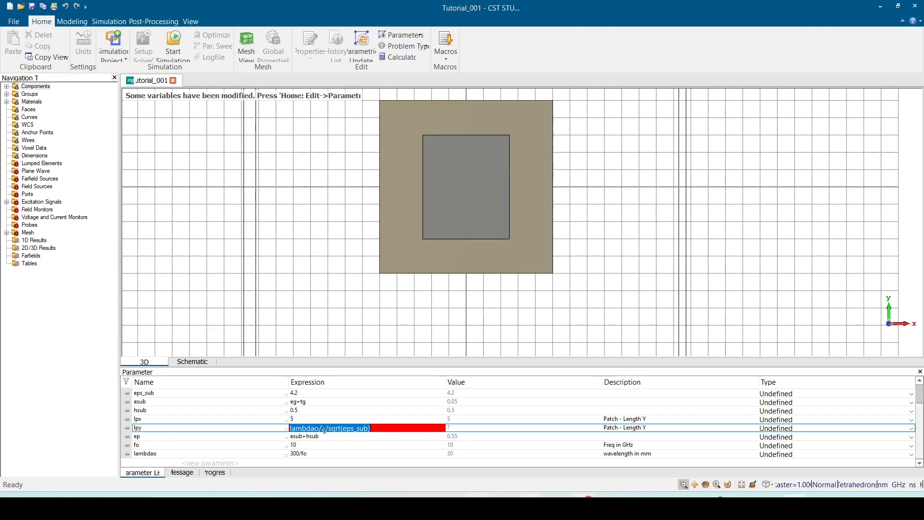
left_click(325, 429)
key("BackSpace")
key("Return")
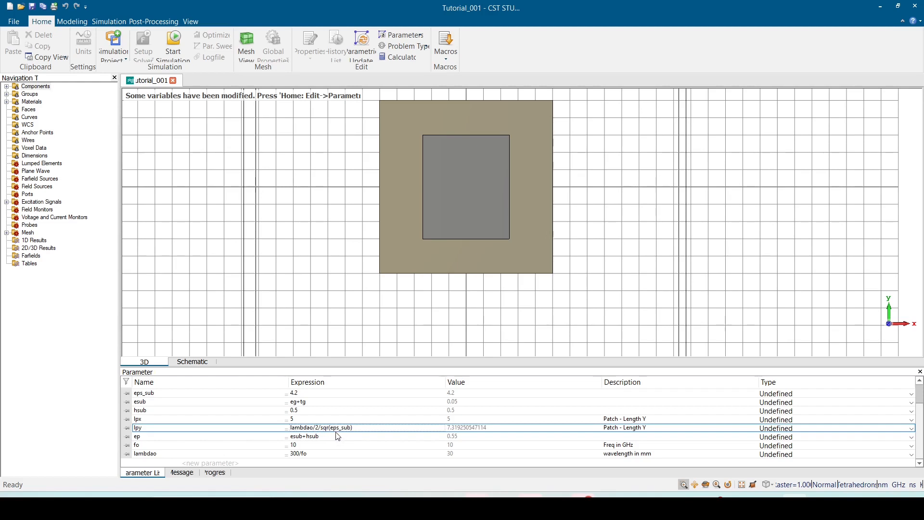
- Set the parameter lpx to 0.8*lpy and rebuild the model with the changed parameters
left_click(312, 418)
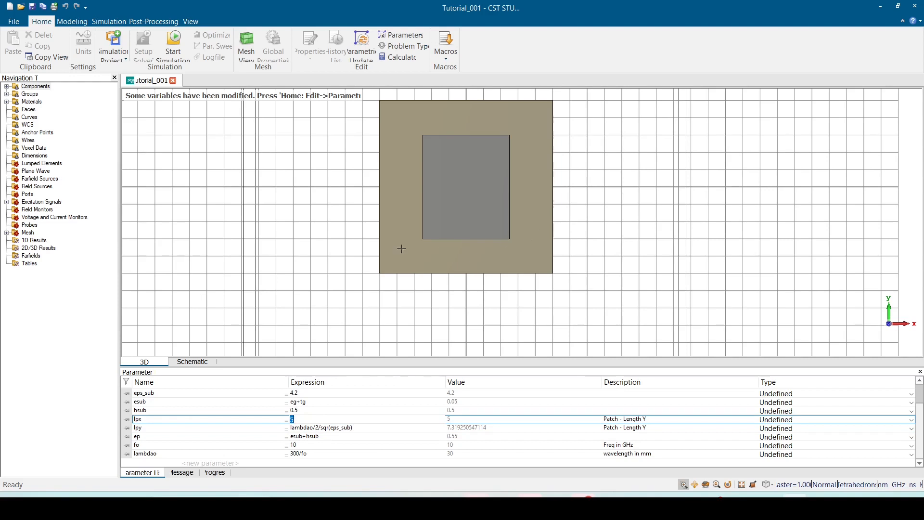
type("0.8*")
type("lpy")
key("Return")
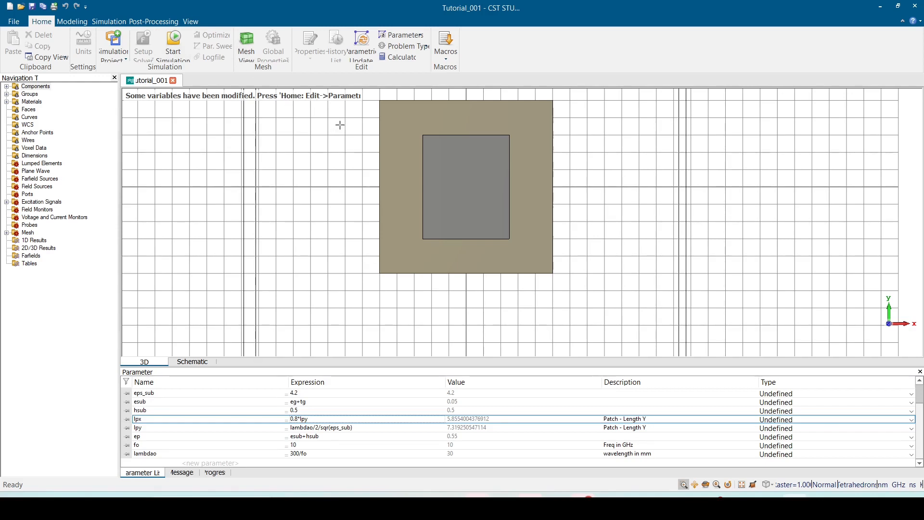
key("F7")
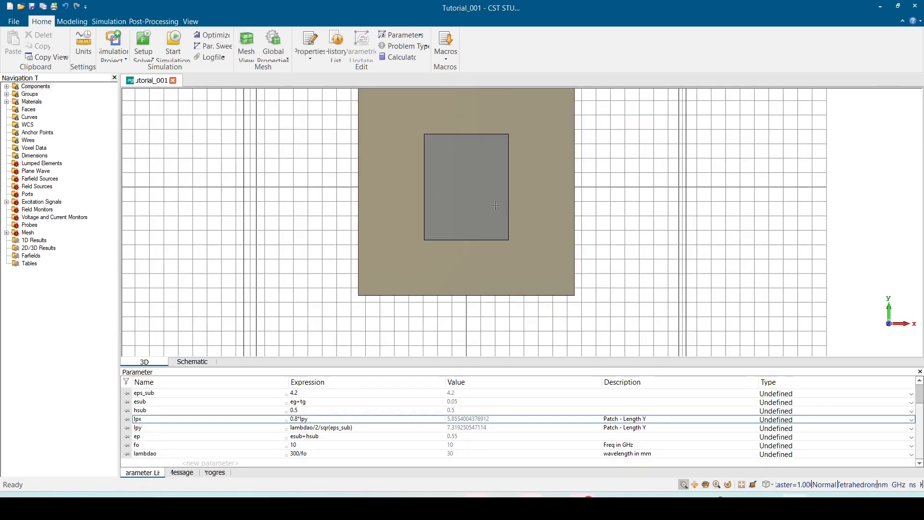
- Examine the proportions of the rebuilt patch and the square substrate around it, mainly in the view from above
left_click_drag(497, 209, 503, 185)
scroll(501, 185, "up", 2)
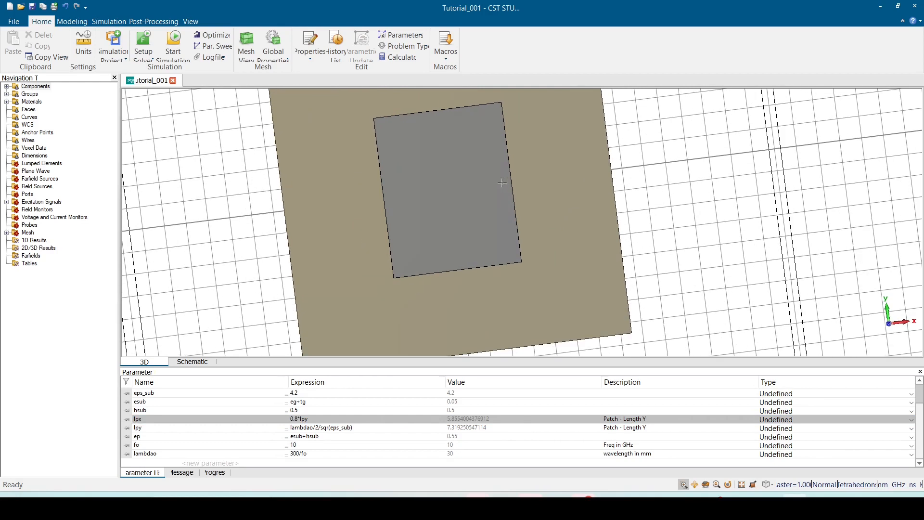
key("5")
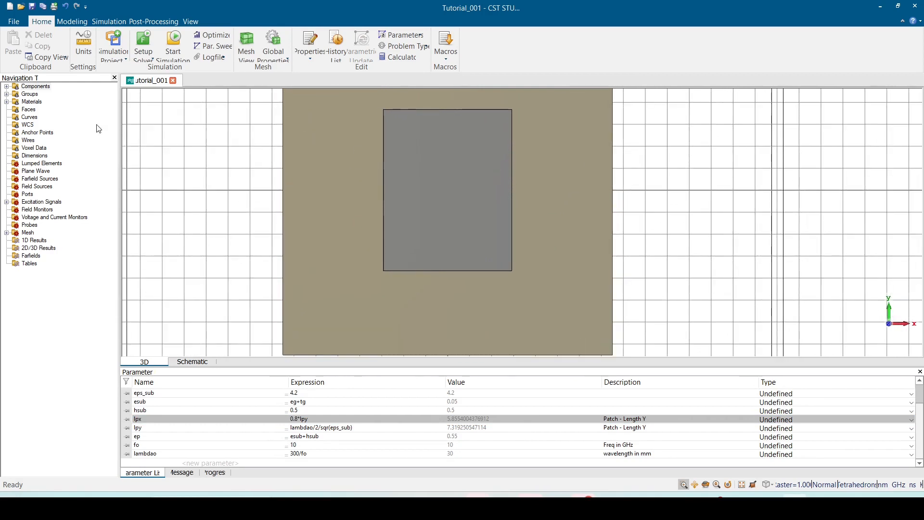
scroll(479, 170, "up", 2)
scroll(478, 172, "down", 2)
scroll(478, 177, "up", 2)
scroll(477, 186, "down", 2)
mouse_move(477, 188)
left_mouse_down("ctrl")
mouse_move(477, 205)
mouse_move(477, 195)
left_mouse_up("ctrl")
key("5")
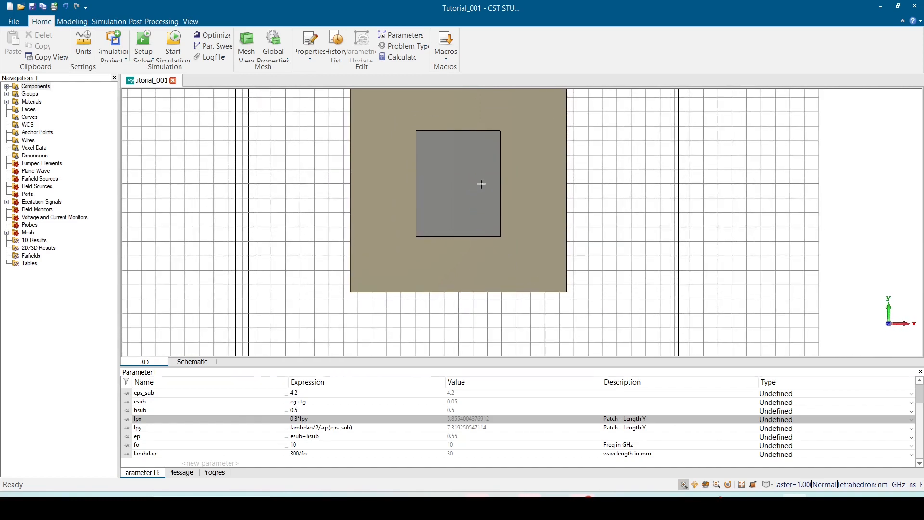
- Add distance dimensions to the upper and left edges of the square substrate, placed outside its outline
middle_click_drag(481, 184, 465, 255)
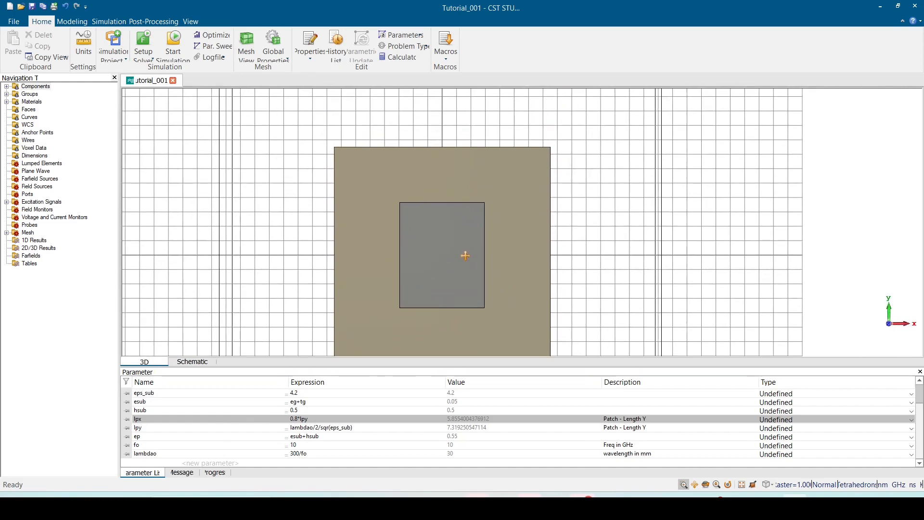
left_click(191, 21)
left_click(240, 44)
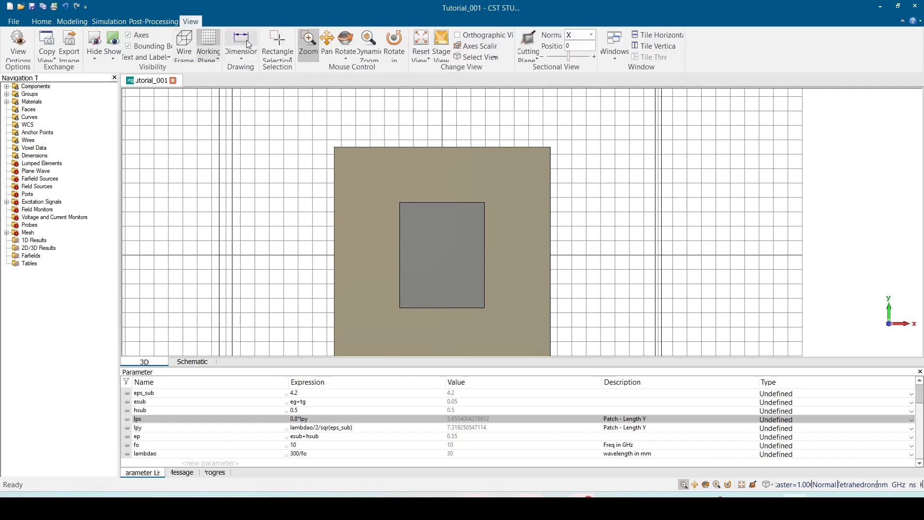
left_click(393, 147)
left_click(393, 121)
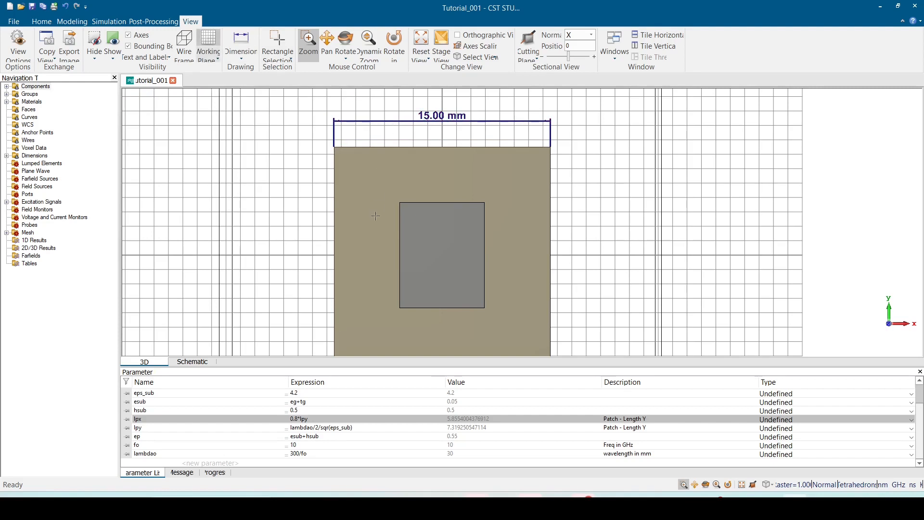
left_click_drag(380, 224, 356, 197)
left_click(240, 41)
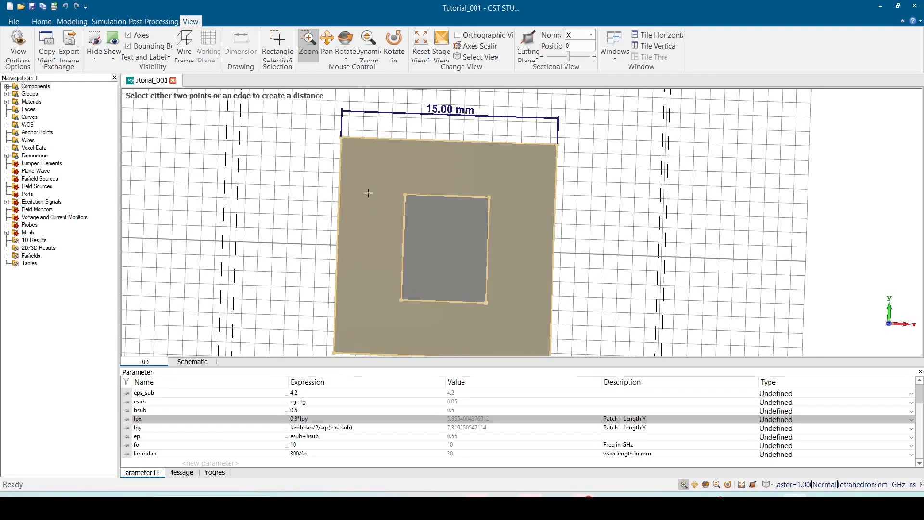
left_click(340, 197)
left_click(284, 204)
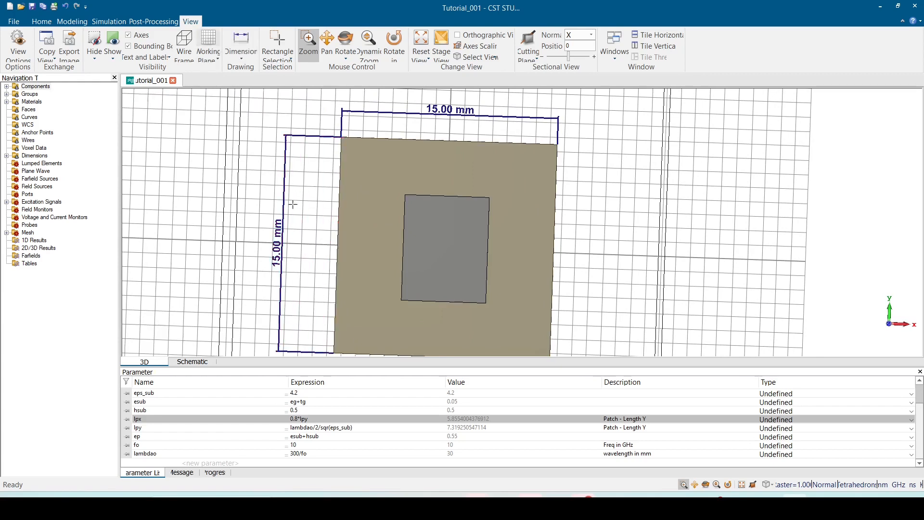
- Add distance dimensions to the upper and left edges of the patch, placed just outside its outline
key("5")
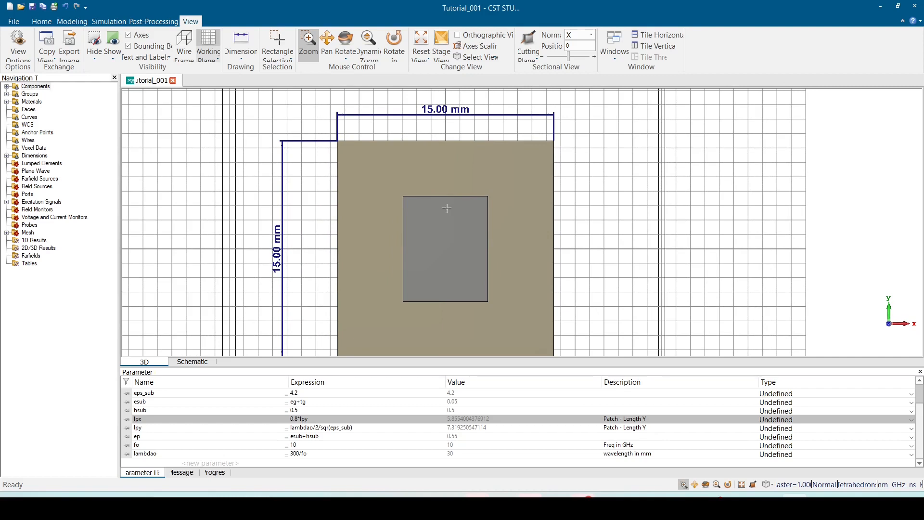
left_click(244, 39)
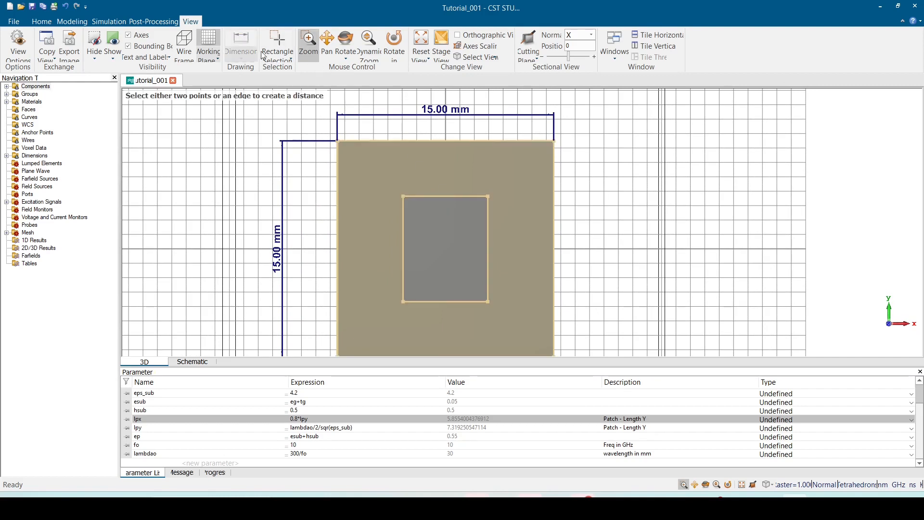
scroll(437, 188, "down", 3)
scroll(437, 188, "up", 5)
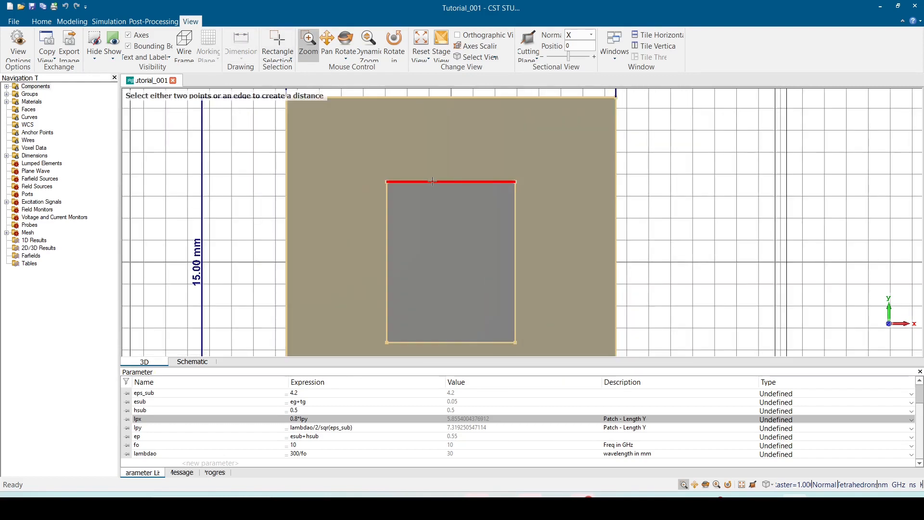
left_click(432, 181)
left_click(432, 141)
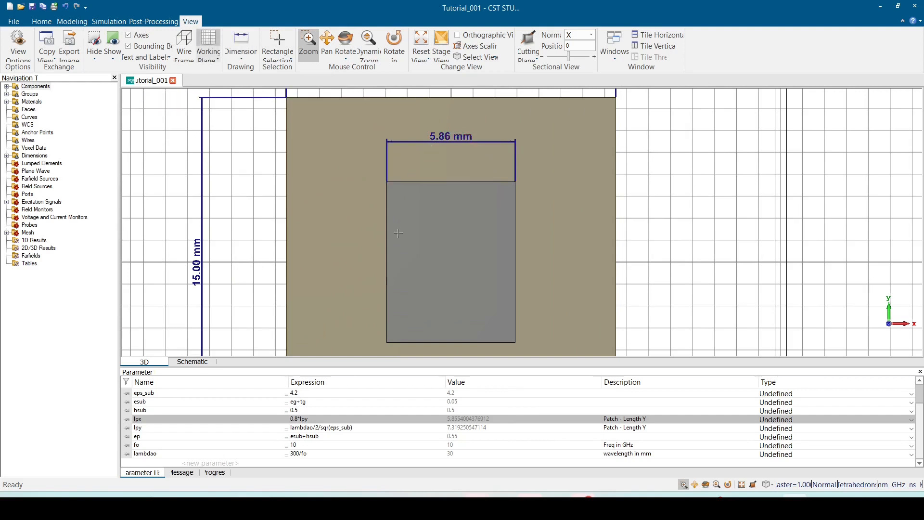
left_click(245, 42)
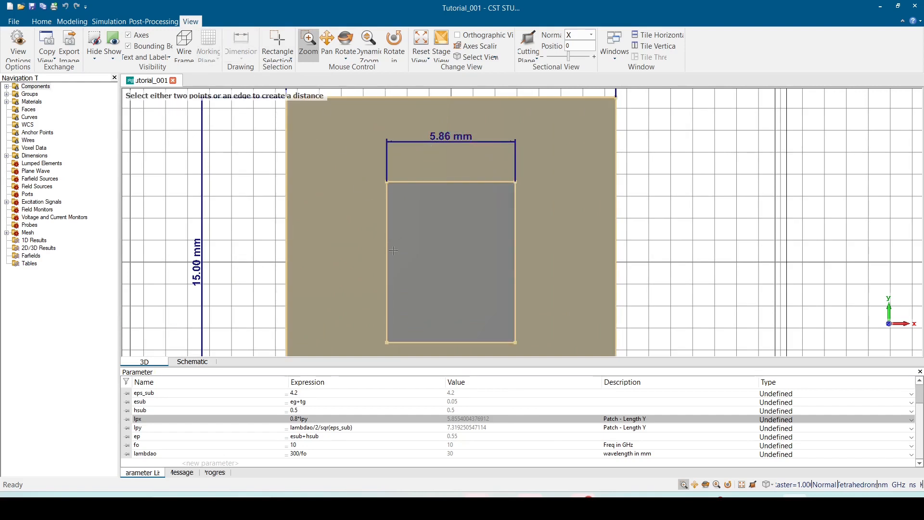
left_click(386, 249)
left_click(326, 248)
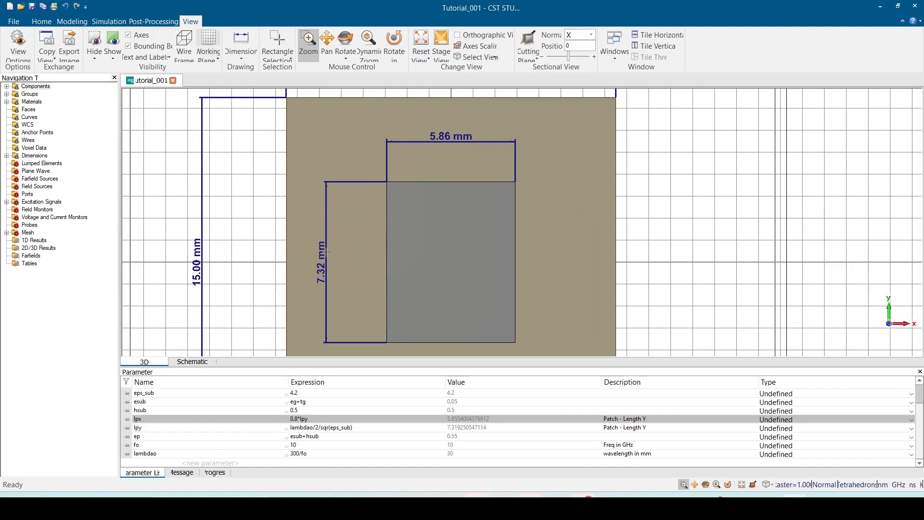
- Hide all dimensions in the model and show them all again
left_click(7, 155)
left_click(35, 155)
right_click(36, 157)
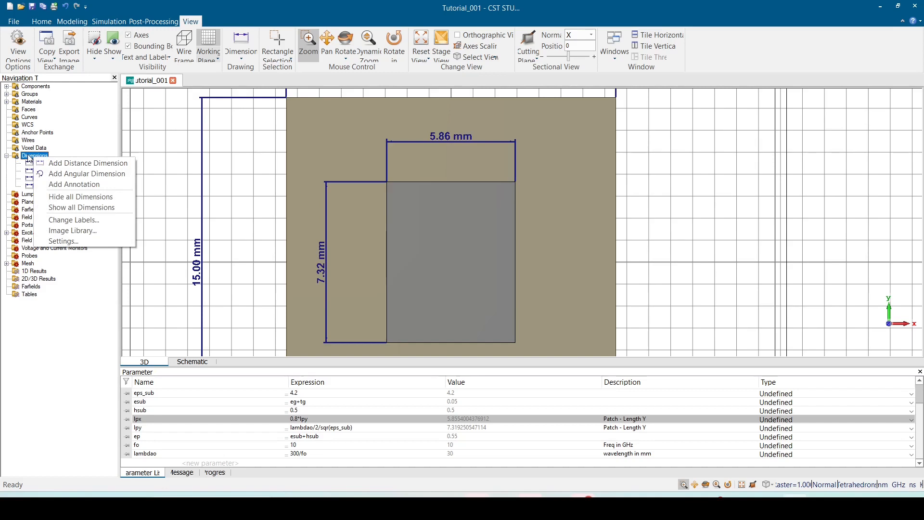
left_click(72, 197)
right_click(38, 157)
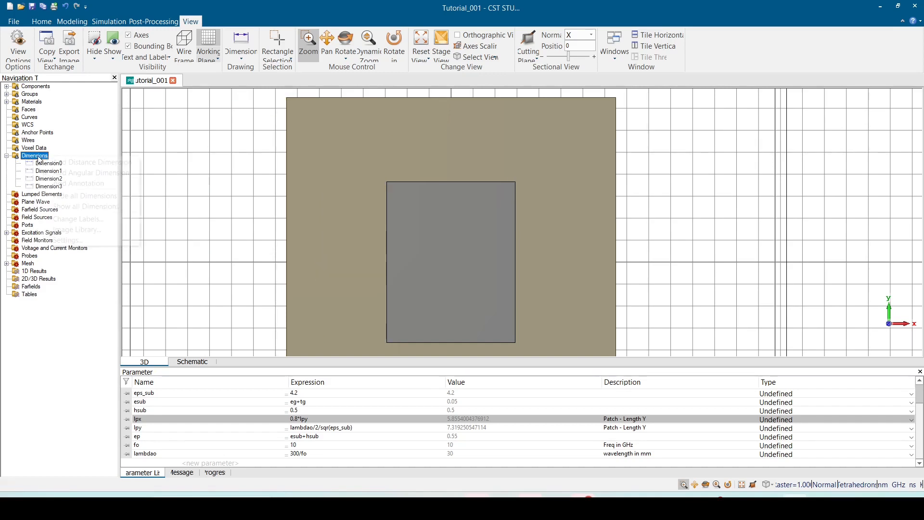
left_click(77, 207)
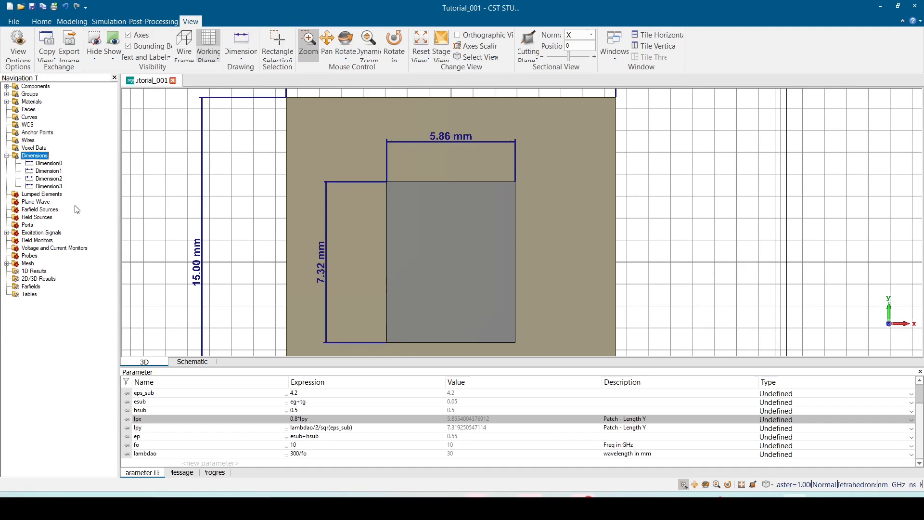
- Hide all the distance dimensions in the model and save the project
scroll(475, 172, "up", 3)
scroll(475, 171, "down", 5)
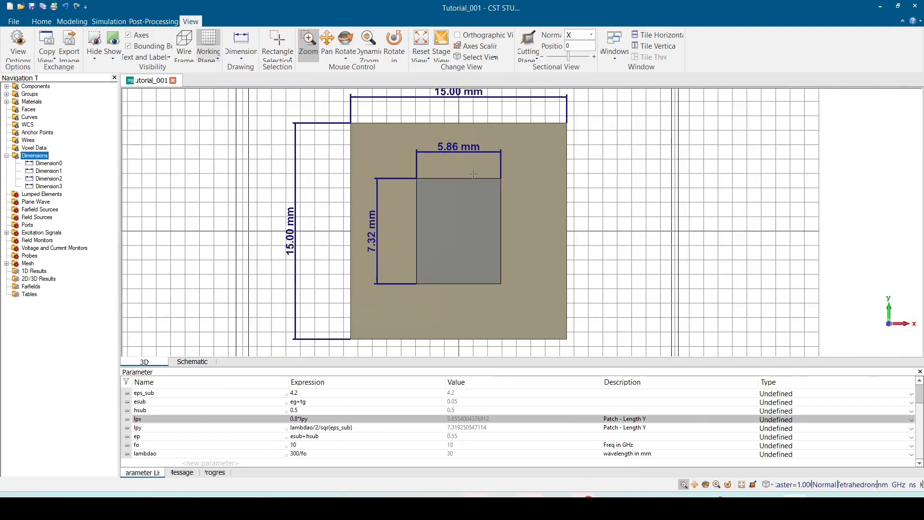
right_click(39, 157)
left_click(70, 199)
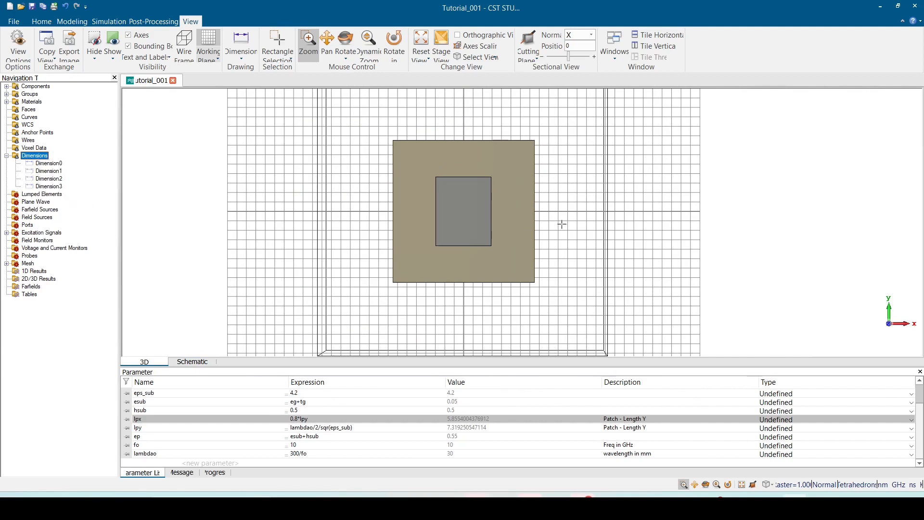
scroll(460, 209, "up", 2)
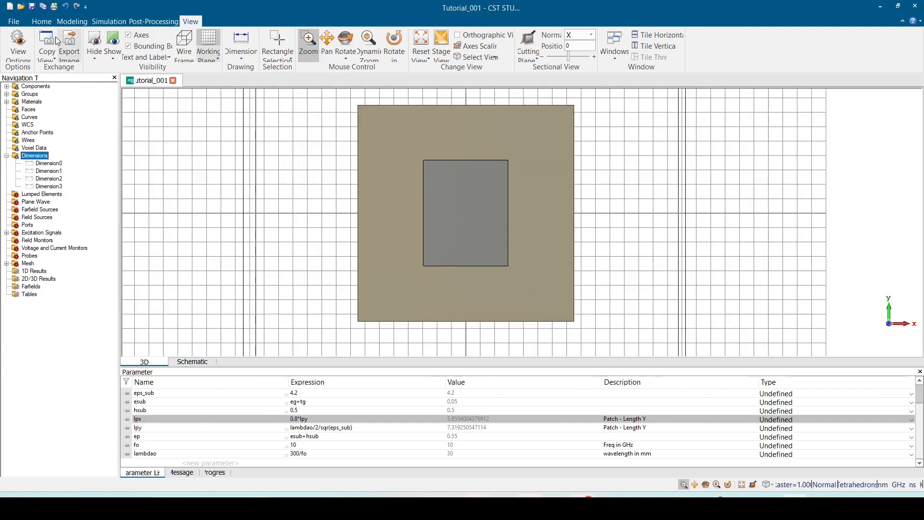
left_click(31, 7)
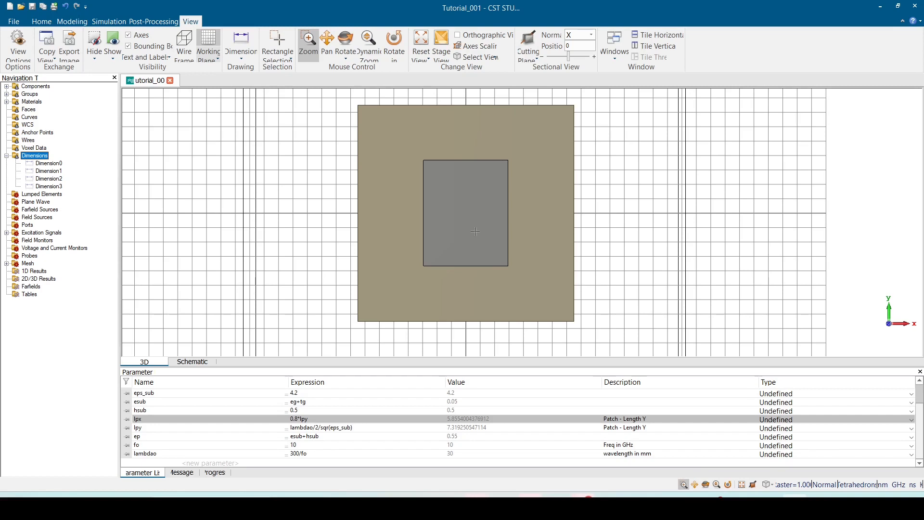
- Begin a numerically defined cylinder along Z named Port_Via, assigned to a new component named Port
mouse_move(505, 267)
middle_mouse_down()
mouse_move(506, 259)
mouse_move(503, 275)
middle_mouse_up()
left_click_drag(501, 275, 519, 199)
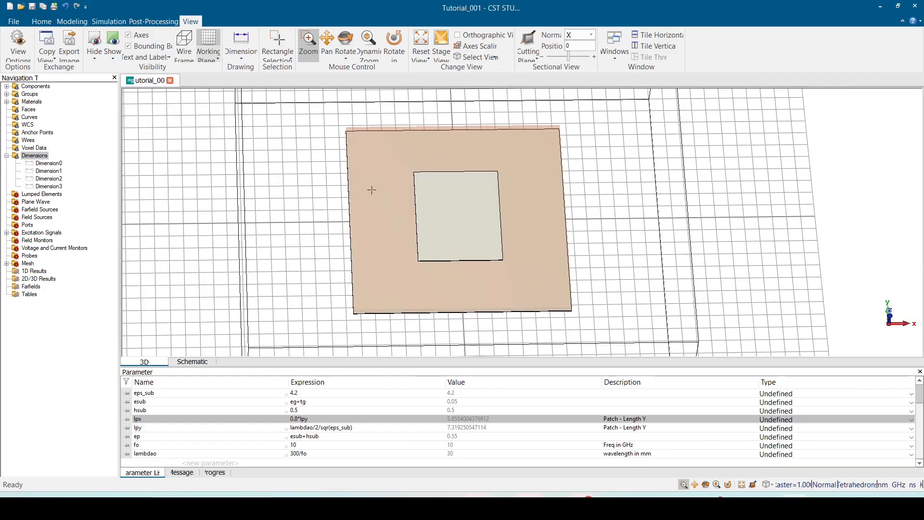
left_click(48, 23)
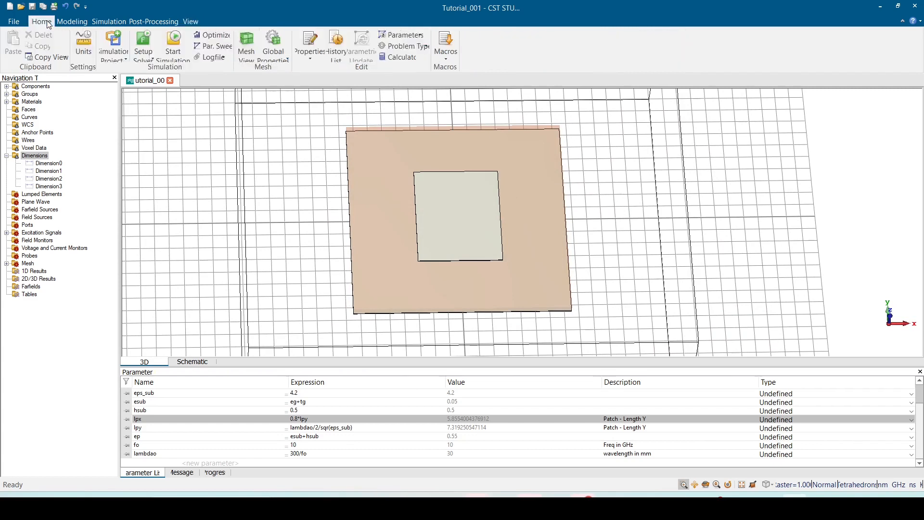
scroll(98, 38, "down", 1)
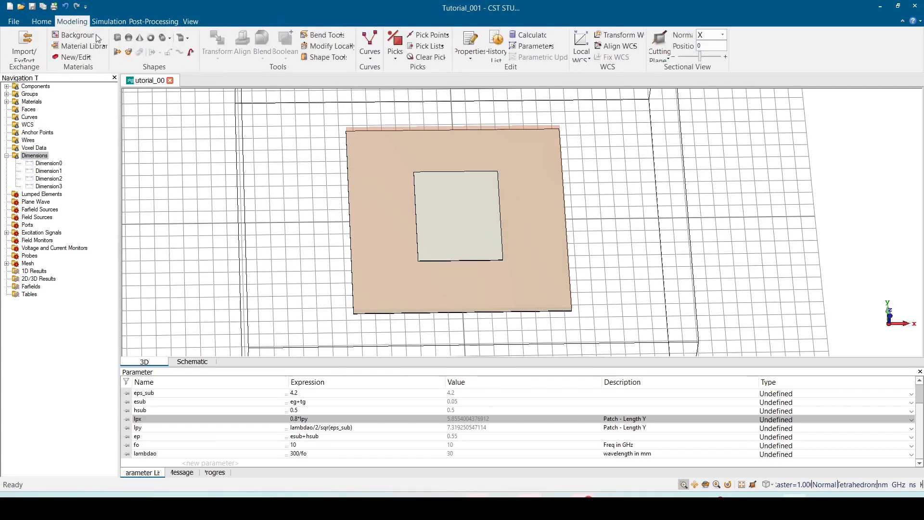
left_click(160, 39)
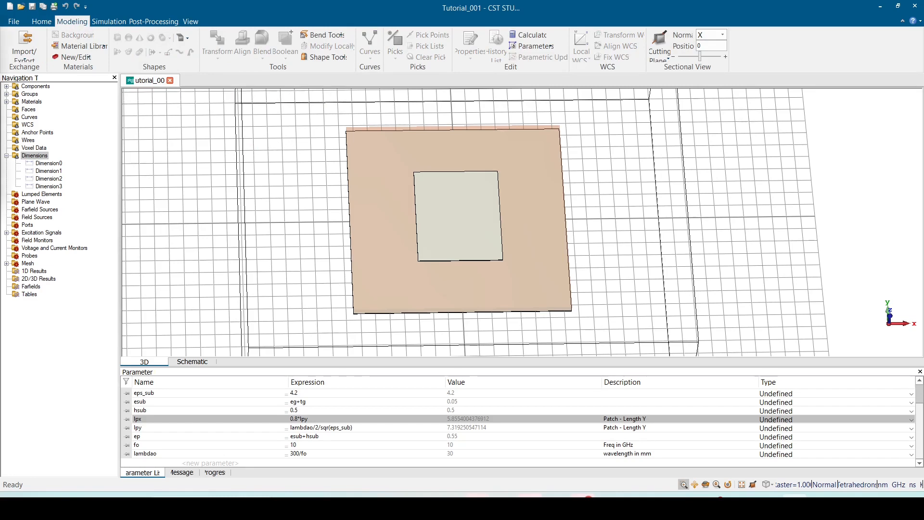
key("Escape")
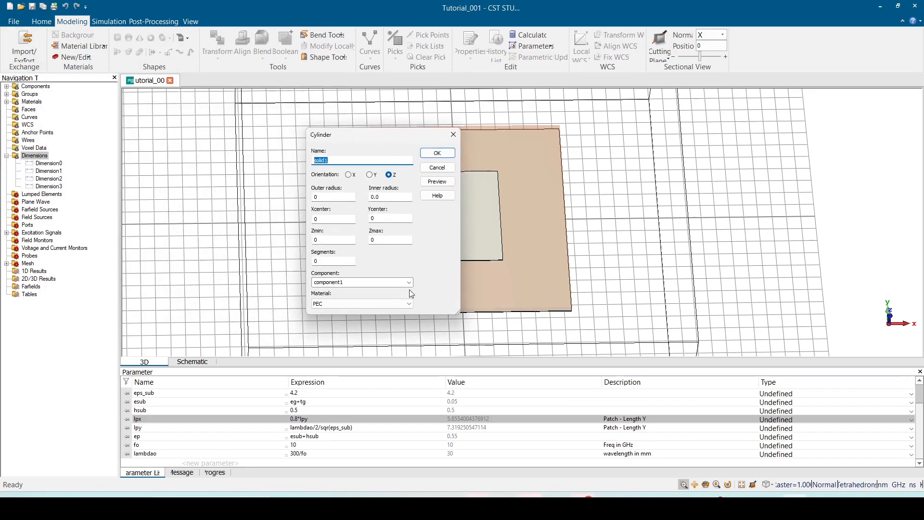
left_click(391, 283)
left_click(387, 292)
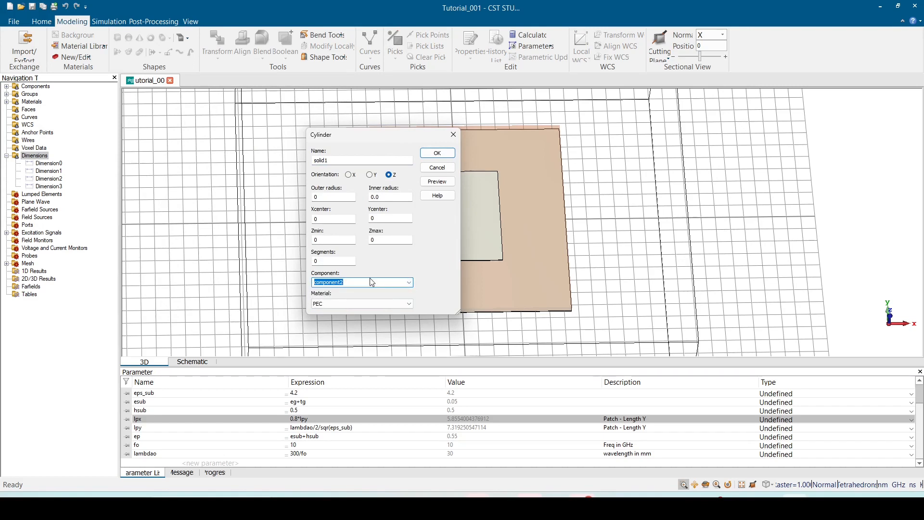
type("Port")
left_click(341, 160)
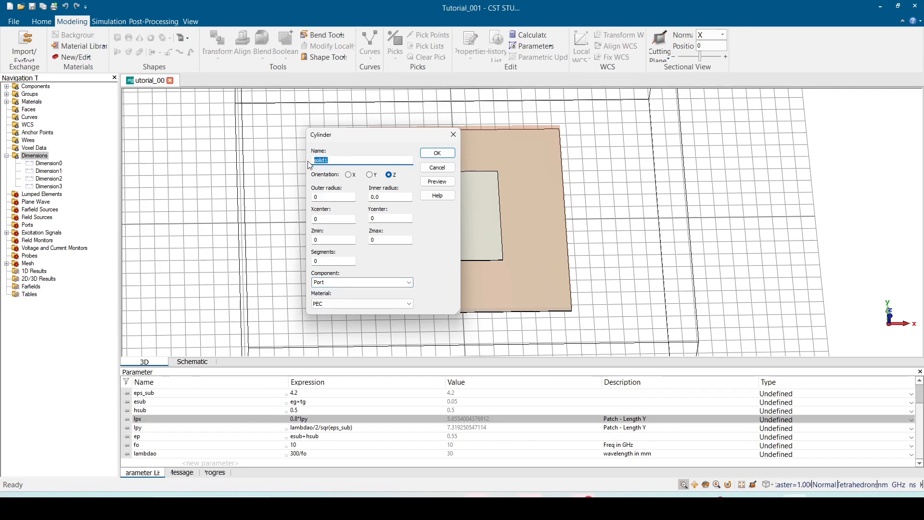
type("Port_Via")
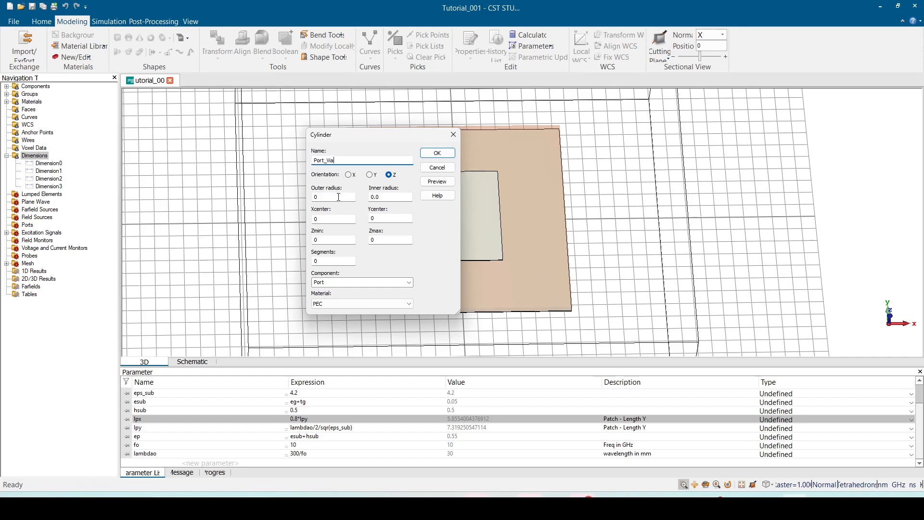
- Give the Port_Via cylinder an outer radius of Dpin/2, a centre at xf, yf, and a Z range from eg-Lpin to ep
double_click(316, 196)
double_click(316, 219)
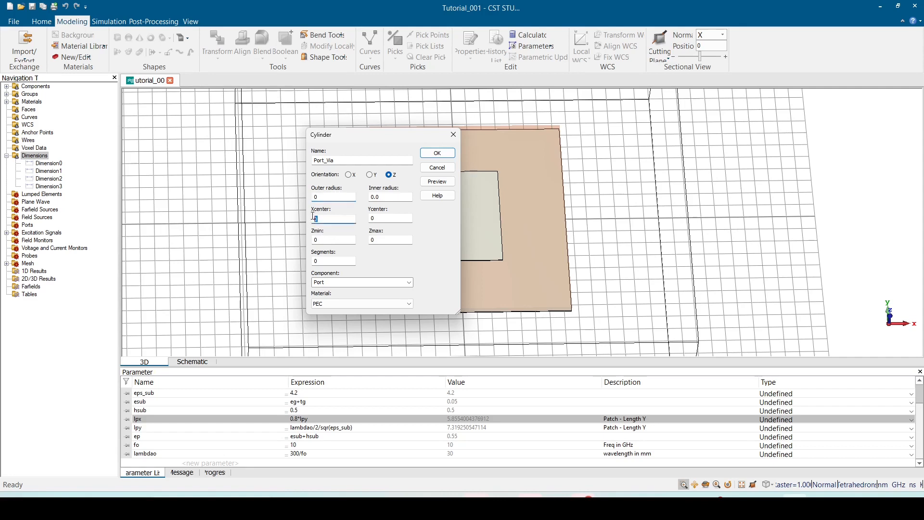
type("xf")
double_click(388, 219)
left_click(332, 198)
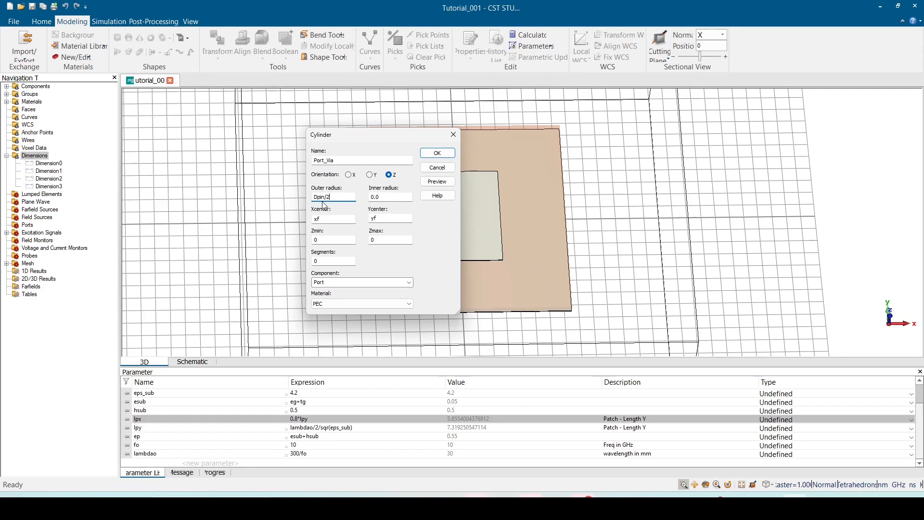
left_click(331, 239)
key("Tab")
key("BackSpace")
type("p")
left_click(346, 239)
type("eg-lpi")
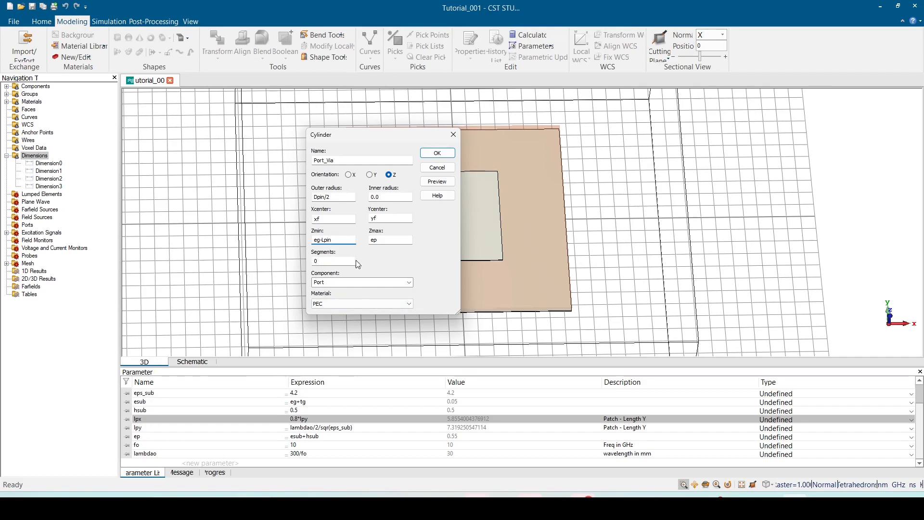
- Define the missing parameters Dpin as 0.2, xf and yf as 0, and Lpin as 1, and create the Port_Via cylinder
left_click(437, 182)
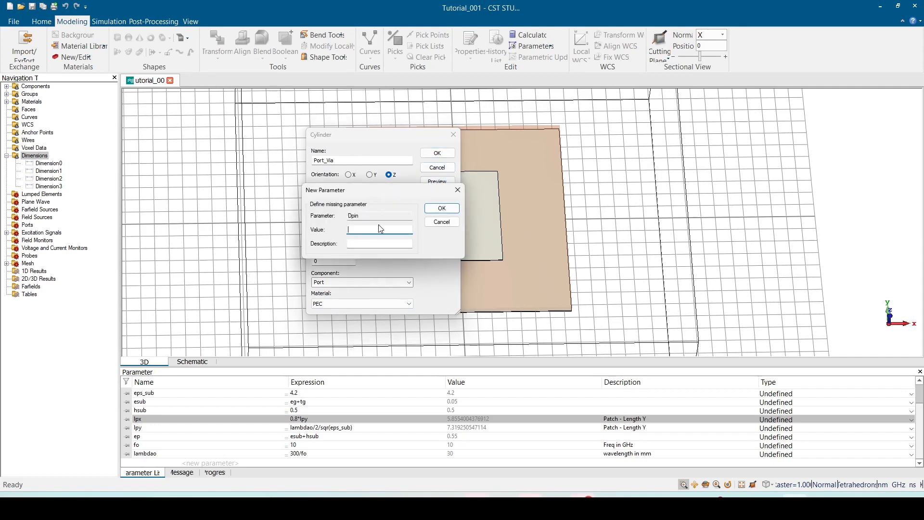
type("0.2")
key("Return")
type("0")
key("Return")
type("0")
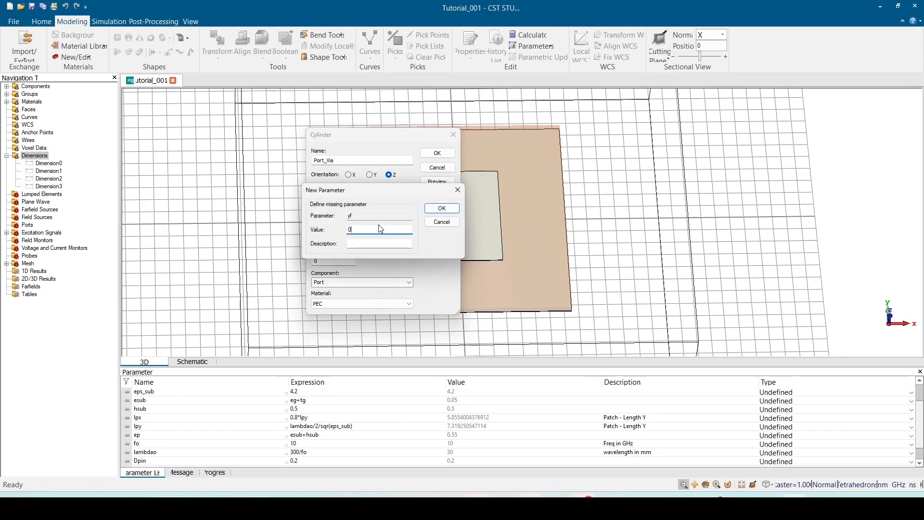
key("Return")
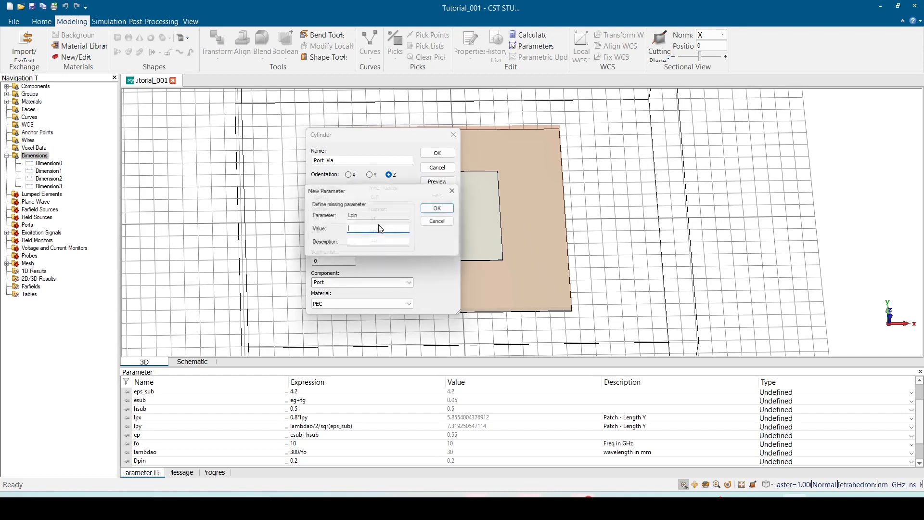
type("1")
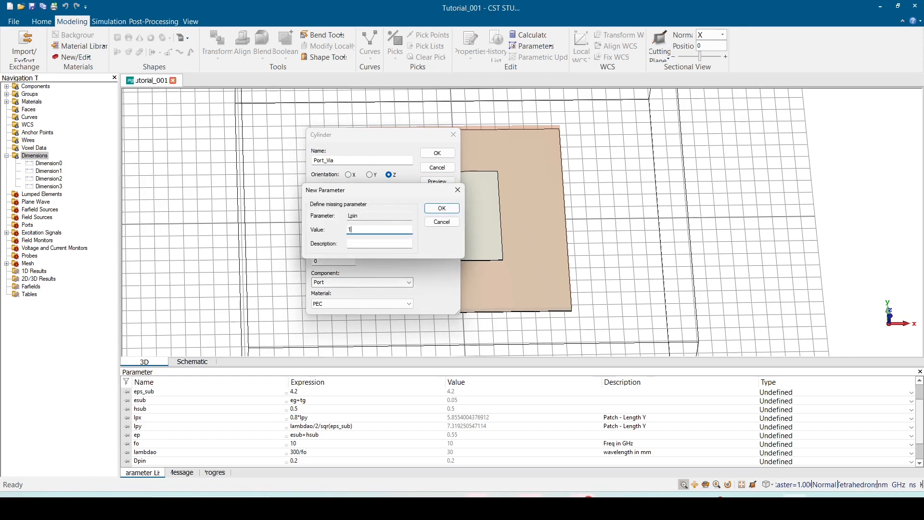
key("Return")
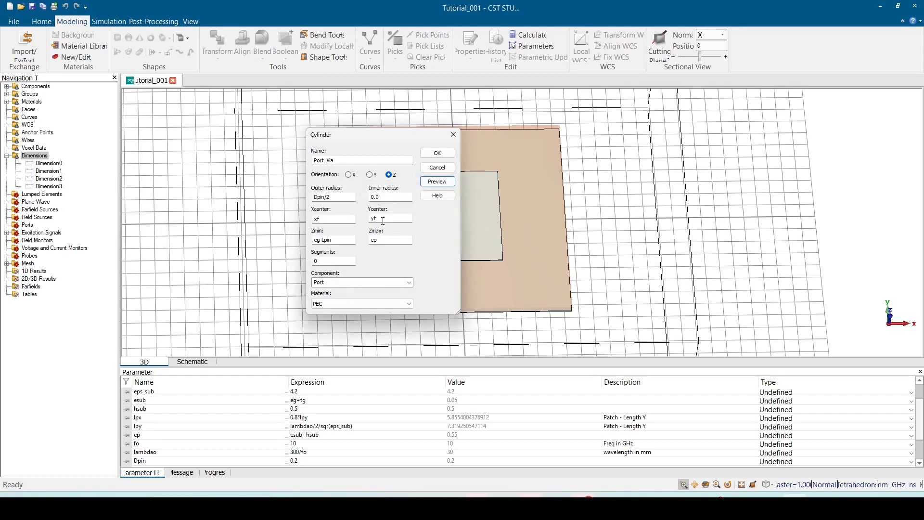
left_click(438, 153)
- Begin a second numerically defined PEC cylinder along Z named Port_Body in the Port component
left_click_drag(431, 320, 460, 197)
scroll(458, 241, "up", 5)
left_click_drag(458, 242, 465, 257)
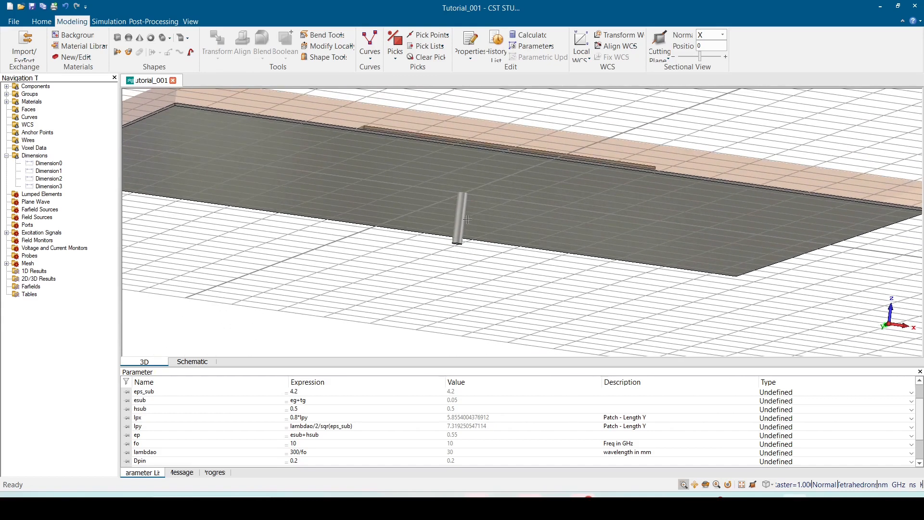
scroll(467, 219, "down", 4)
scroll(469, 219, "up", 2)
left_click_drag(471, 220, 457, 234, "ctrl")
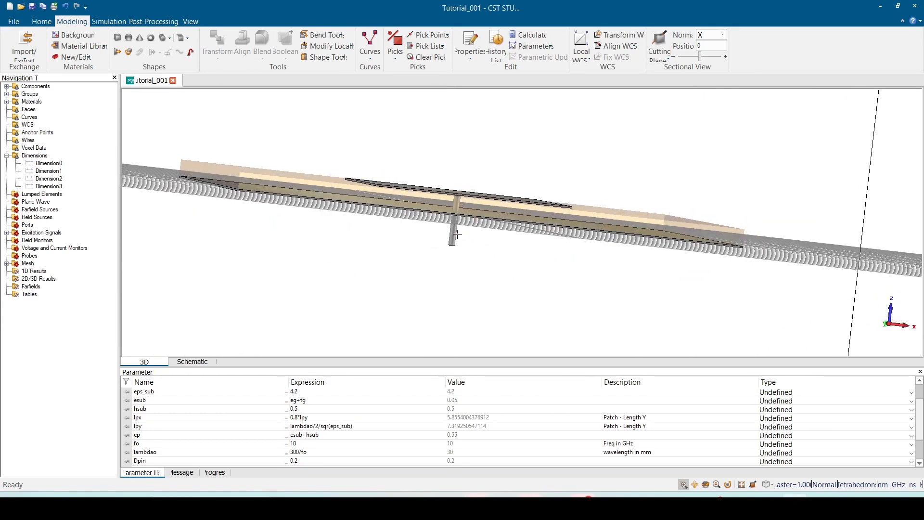
left_click(128, 39)
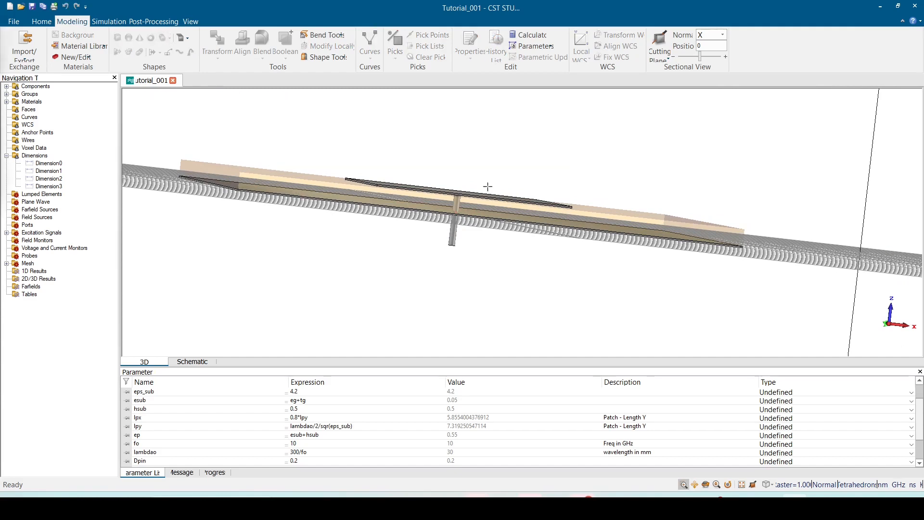
key("Escape")
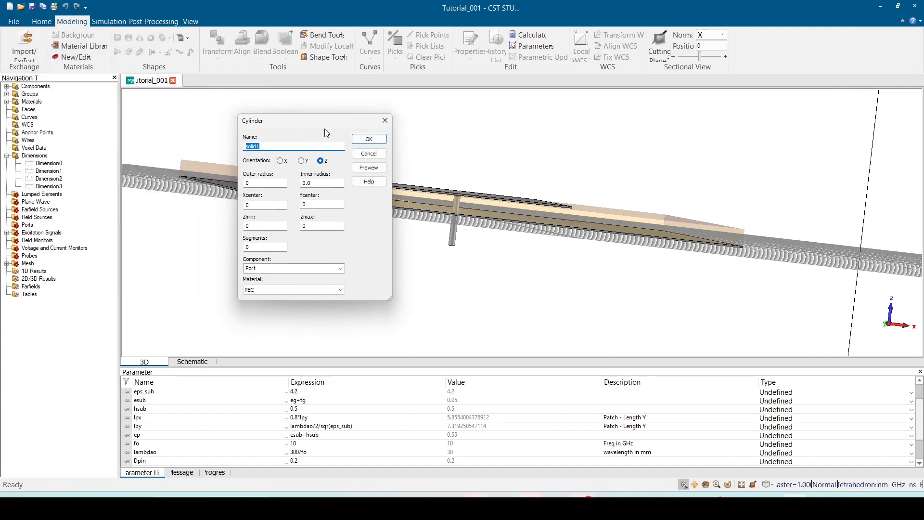
left_click(287, 148)
key("BackSpace")
key("BackSpace")
key("BackSpace")
type("Port_Body")
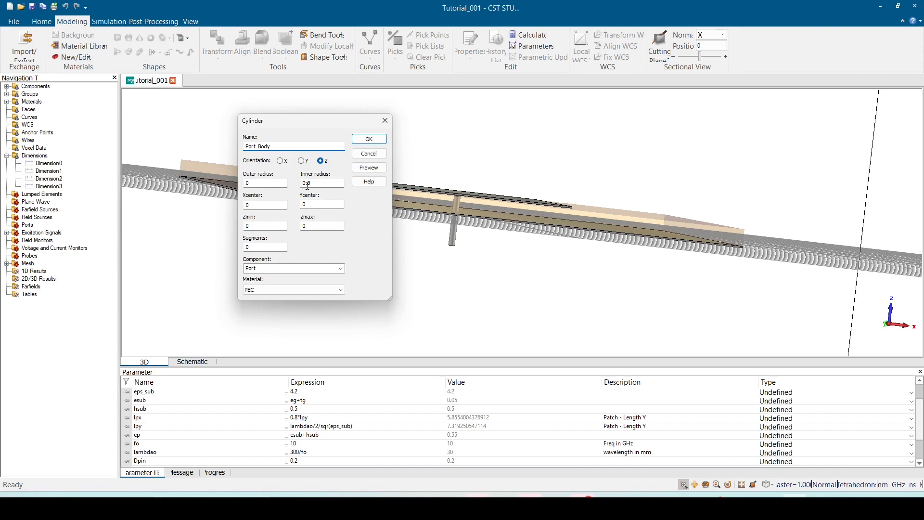
- Give the Port_Body cylinder an outer radius of Dout/2, a centre at xf, yf, and a Z range from eg-Lpin to eg
left_click(265, 183)
type("Dout/2")
double_click(267, 205)
type("xf")
key("Tab")
double_click(247, 226)
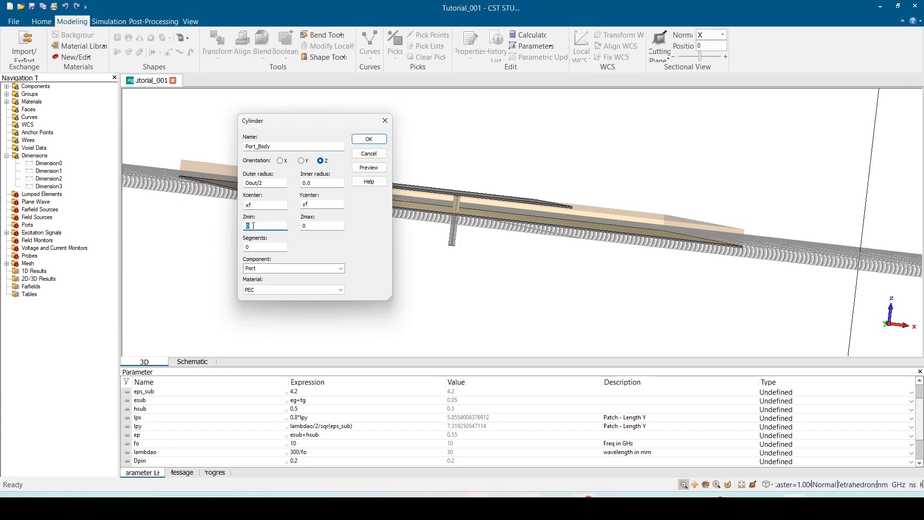
double_click(308, 225)
type("eg")
double_click(247, 225)
type("eg-L")
type("p")
- Define the missing parameter Dout as 3*Dpin and create the Port_Body cylinder
left_click(367, 168)
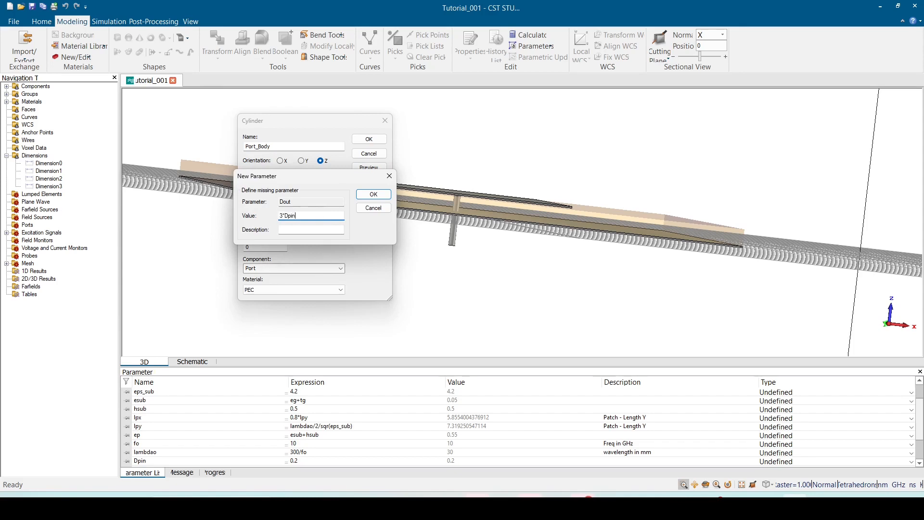
key("Return")
left_click(369, 139)
- Make one copy of the Port_Body cylinder in place, using a translation vector of 0, 0, 0
scroll(470, 267, "down", 3)
scroll(459, 263, "up", 4)
left_click_drag(482, 265, 452, 231)
scroll(452, 231, "up", 5)
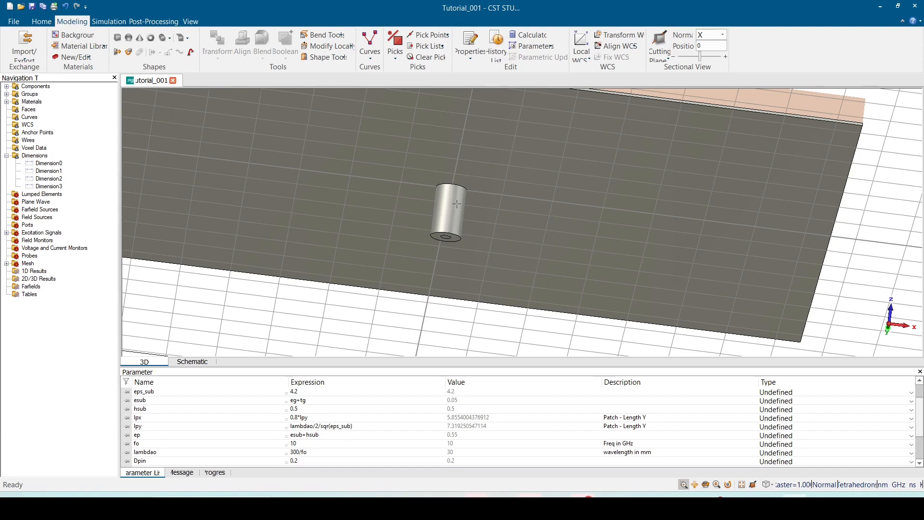
scroll(451, 238, "up", 8)
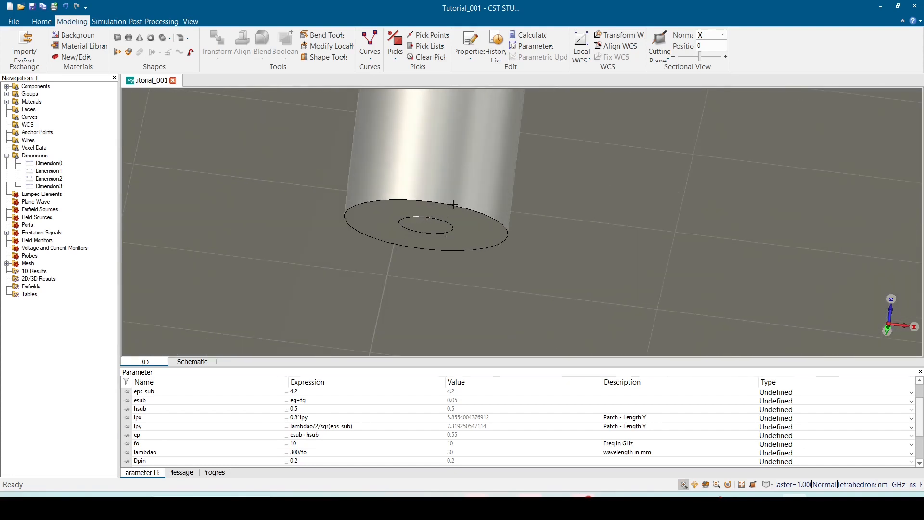
scroll(450, 214, "down", 8)
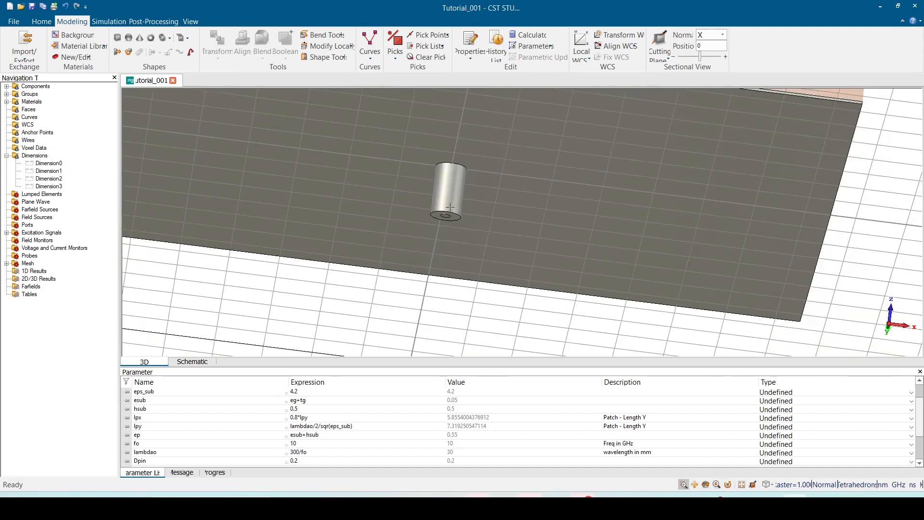
left_click(6, 86)
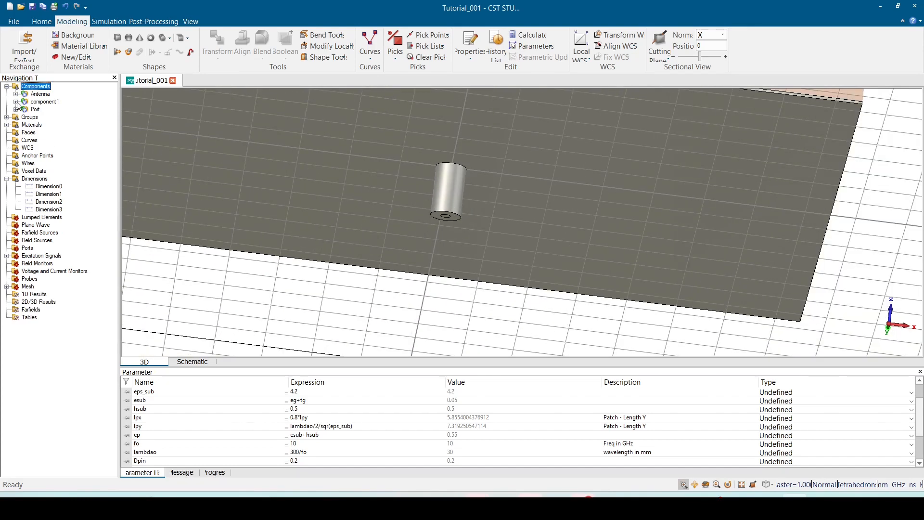
left_click(16, 102)
left_click(16, 125)
left_click(51, 133)
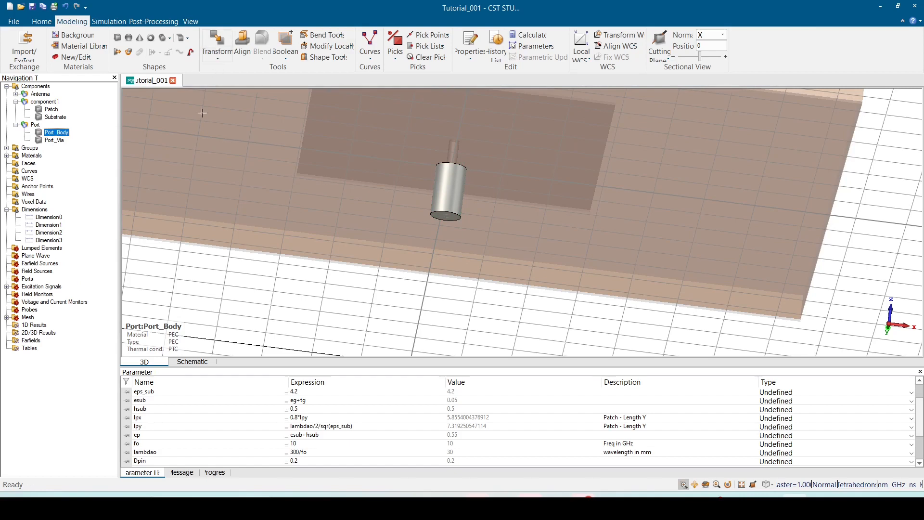
left_click(49, 132)
key("ctrl+t")
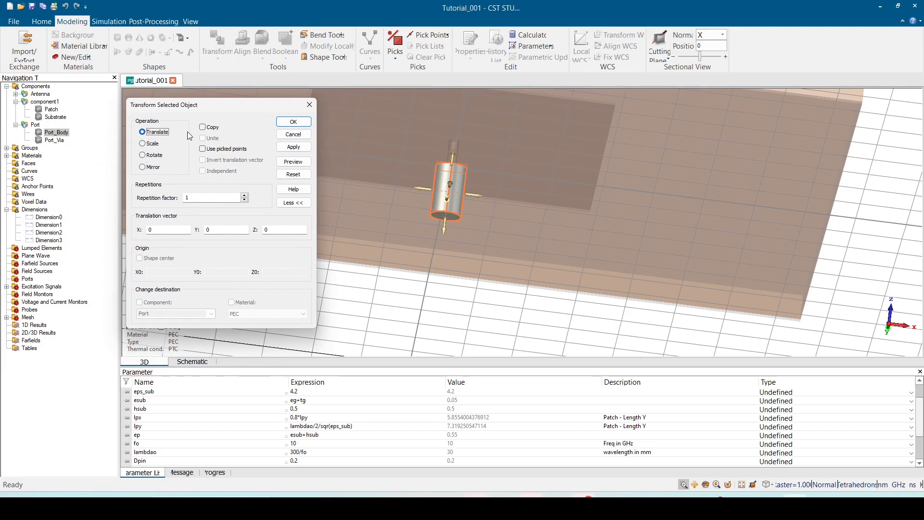
left_click(203, 128)
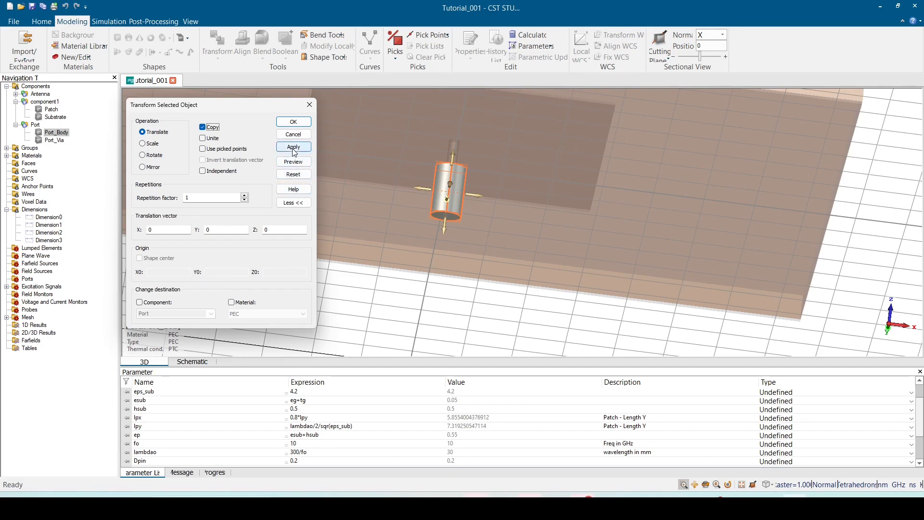
left_click(295, 122)
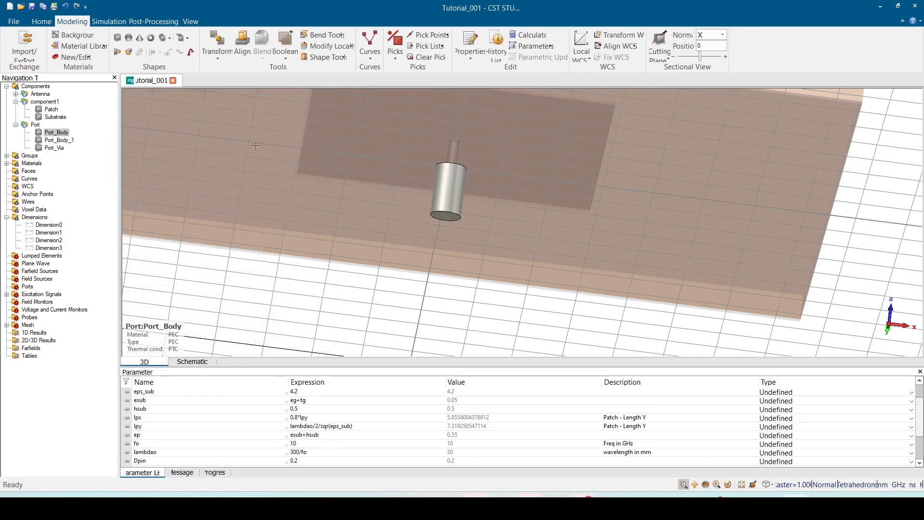
- Begin a new material named Port_Filling for Port_Body_1, with its epsilon set to the parameter eps_port
left_click(74, 140)
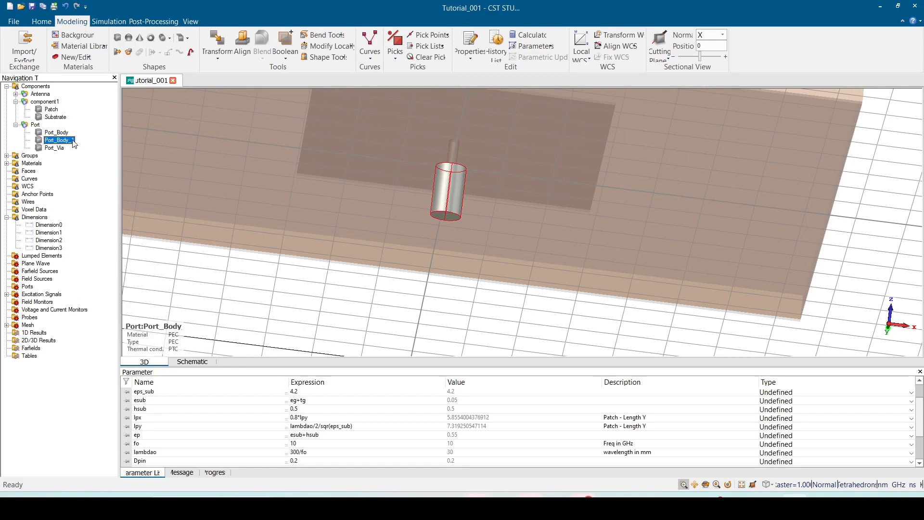
right_click(73, 143)
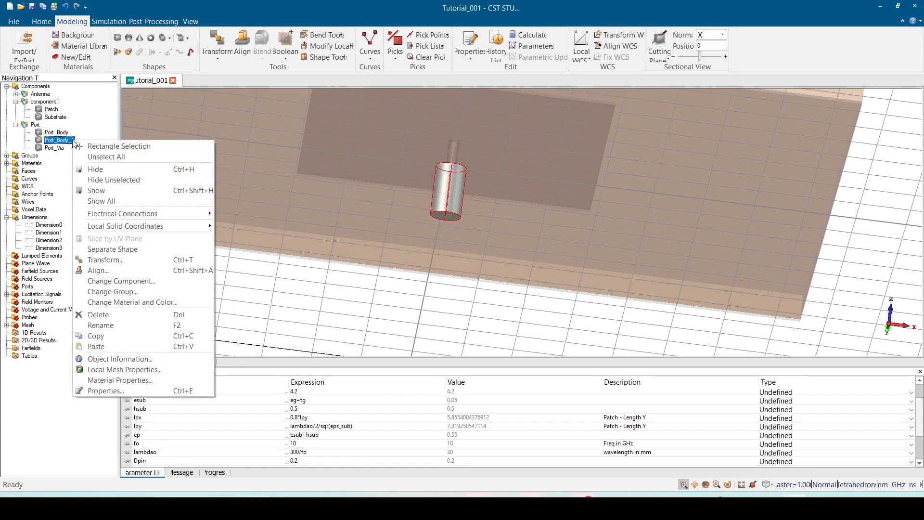
left_click(132, 302)
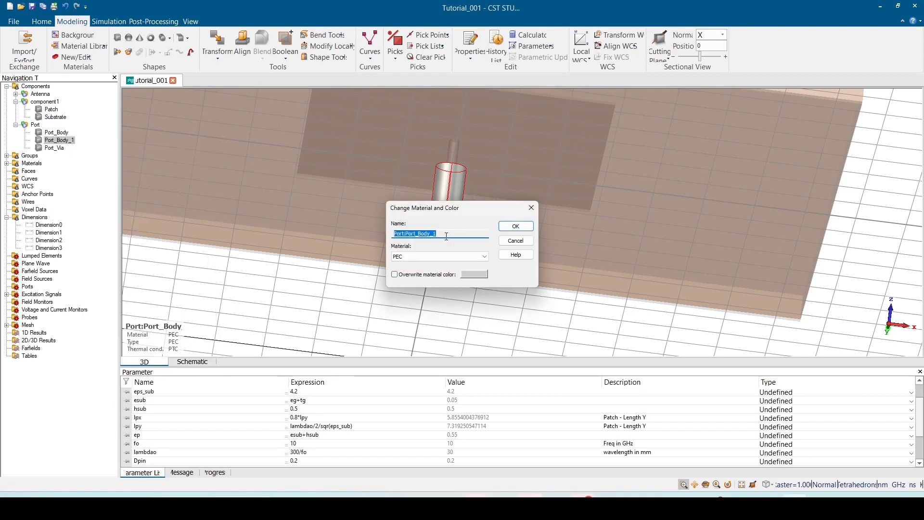
left_click(455, 259)
left_click(422, 268)
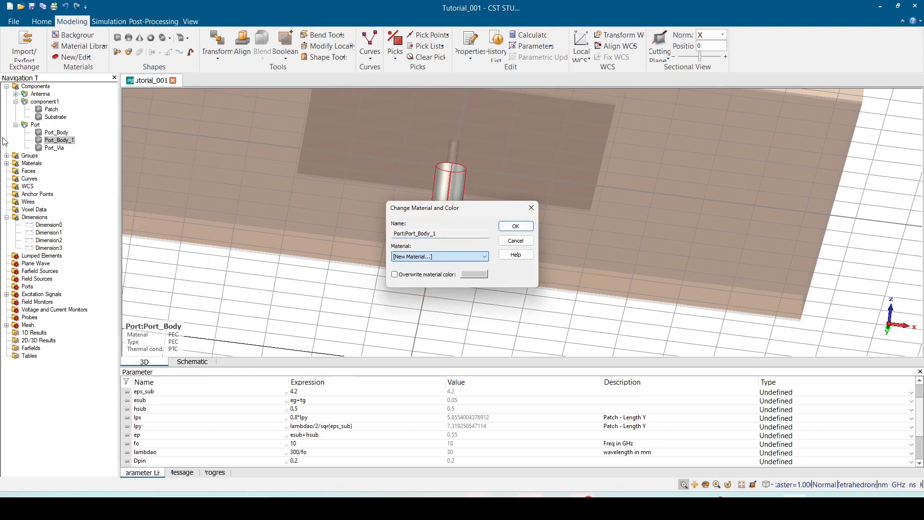
double_click(348, 234)
type("Port_Filling")
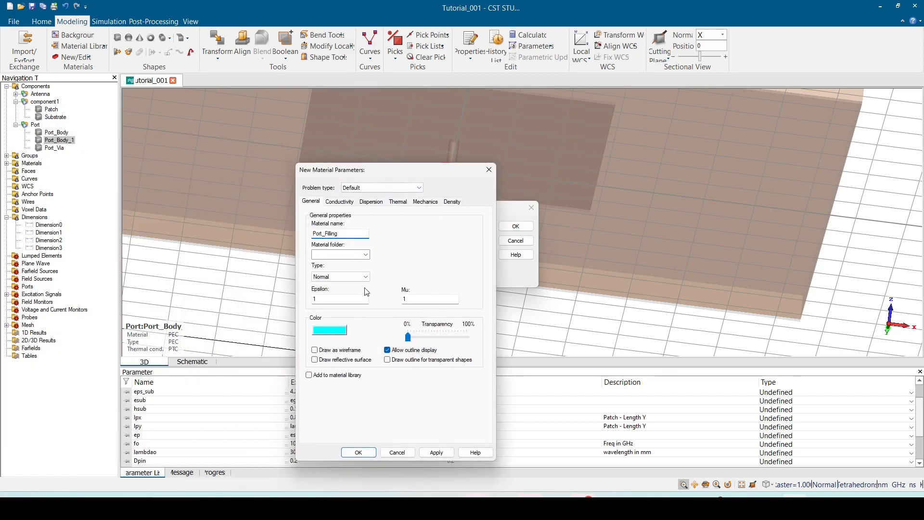
double_click(315, 299)
type("eps")
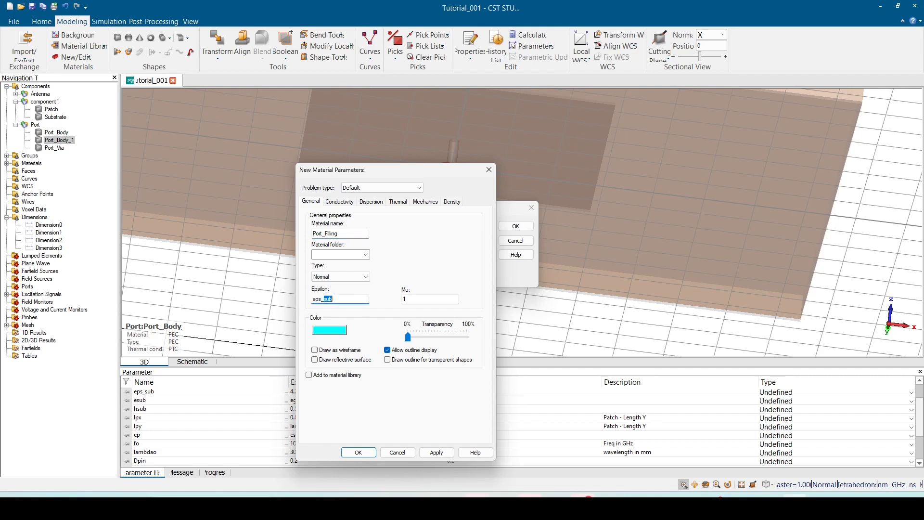
type("_port")
- Make the Port_Filling material partly transparent and light green
left_click_drag(408, 337, 446, 338)
left_click(337, 331)
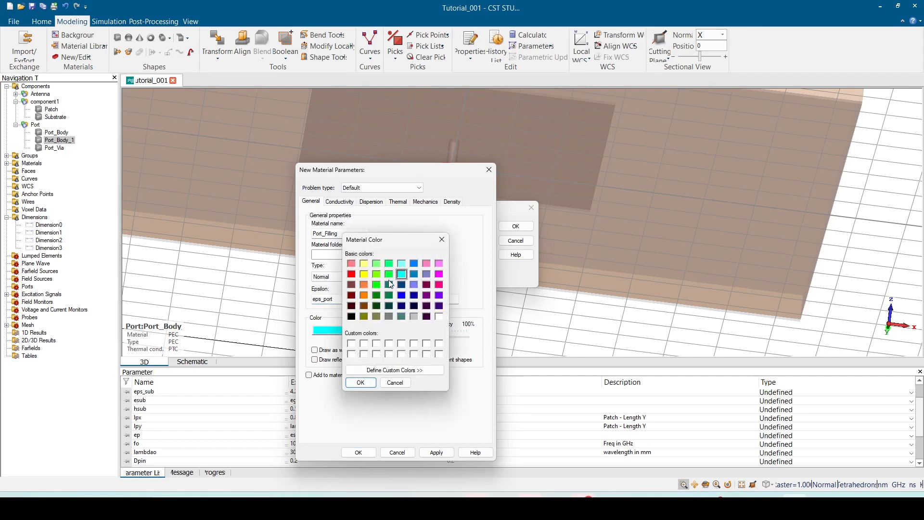
left_click(377, 263)
left_click(361, 382)
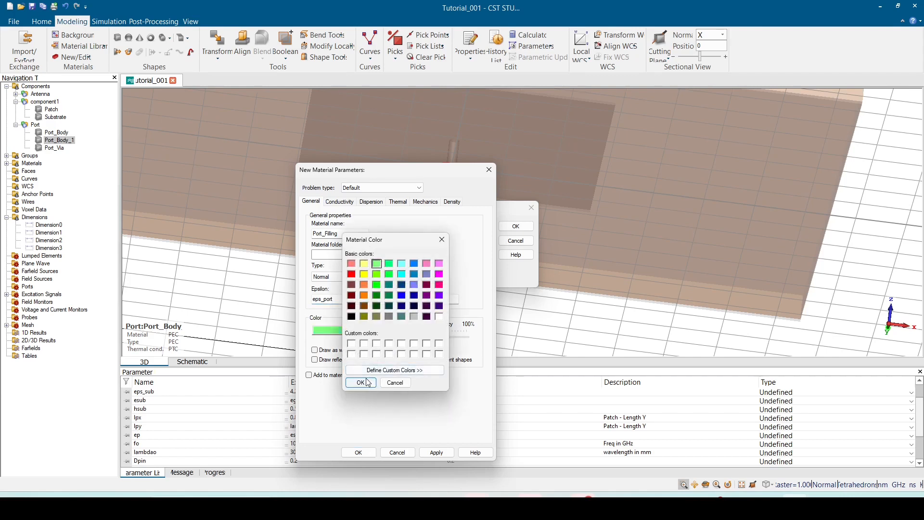
- Define the missing parameter eps_port as 4 and assign the Port_Filling material to Port_Body_1
left_click(368, 457)
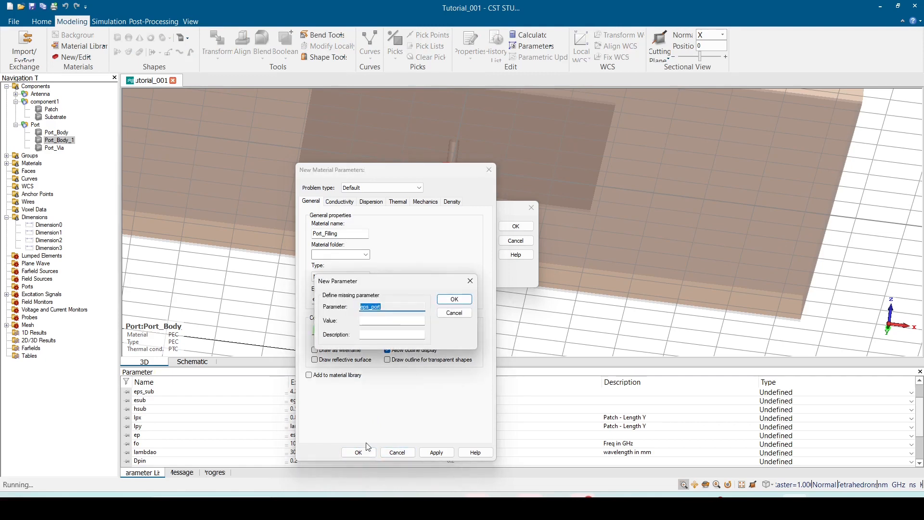
left_click(367, 321)
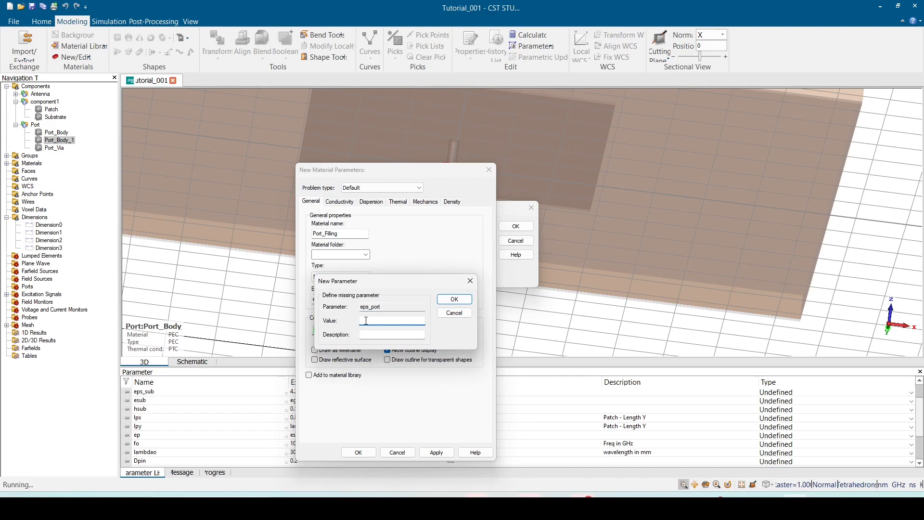
type("4")
key("Return")
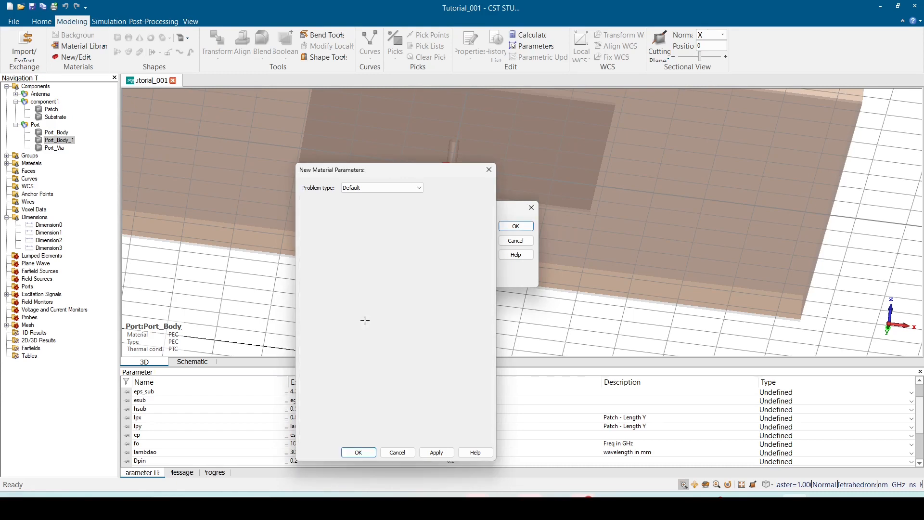
left_click(515, 226)
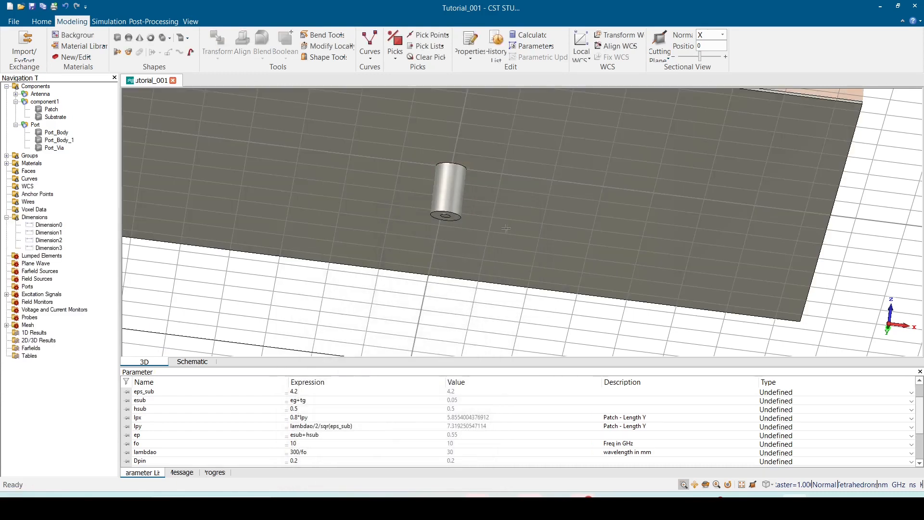
- Start a scale transform of the Port_Body cylinder that makes a copy and uses non-uniform scaling
left_click(66, 140)
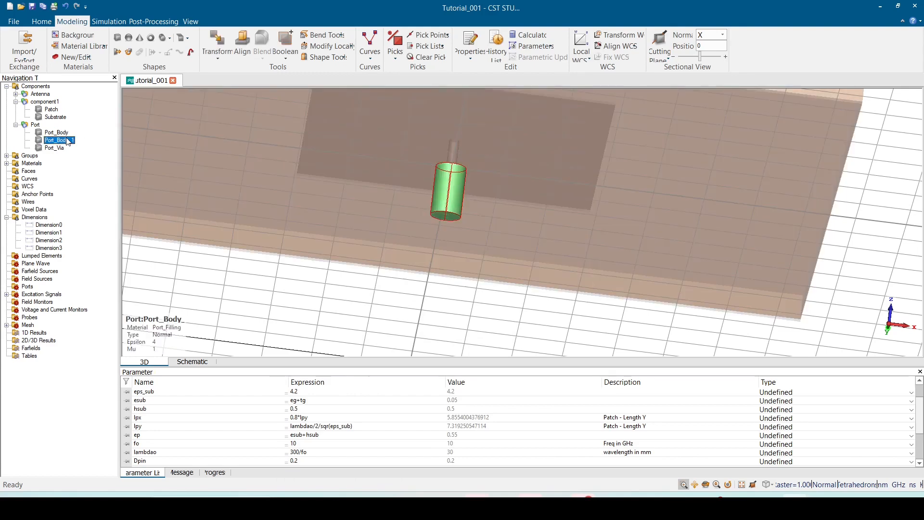
left_click(58, 134)
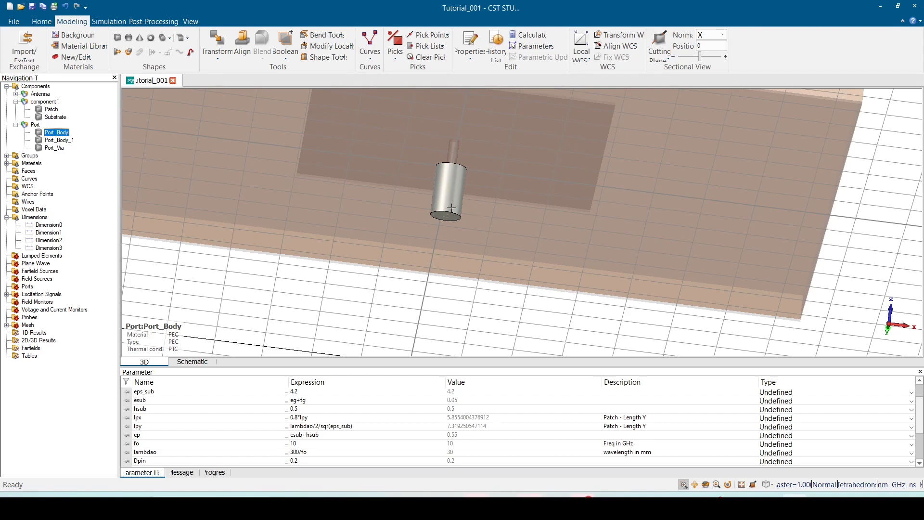
scroll(452, 207, "up", 4)
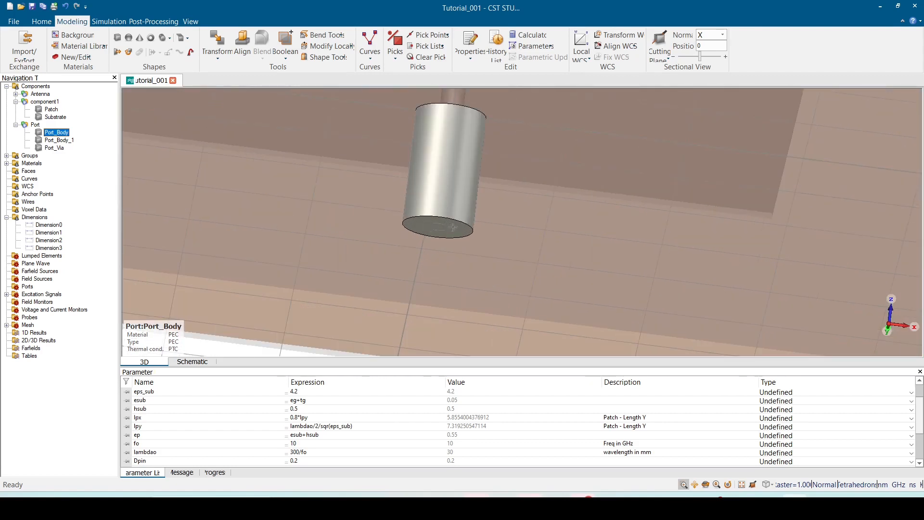
scroll(208, 272, "up", 2)
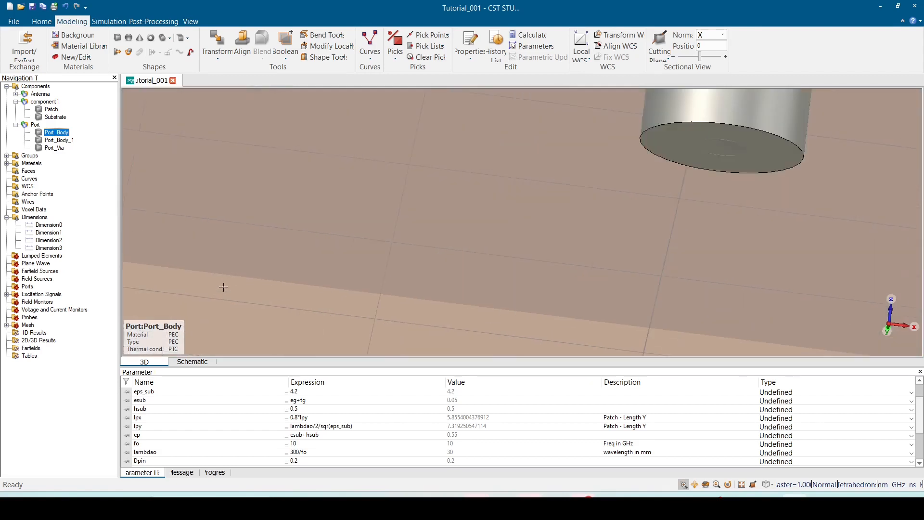
scroll(212, 275, "down", 6)
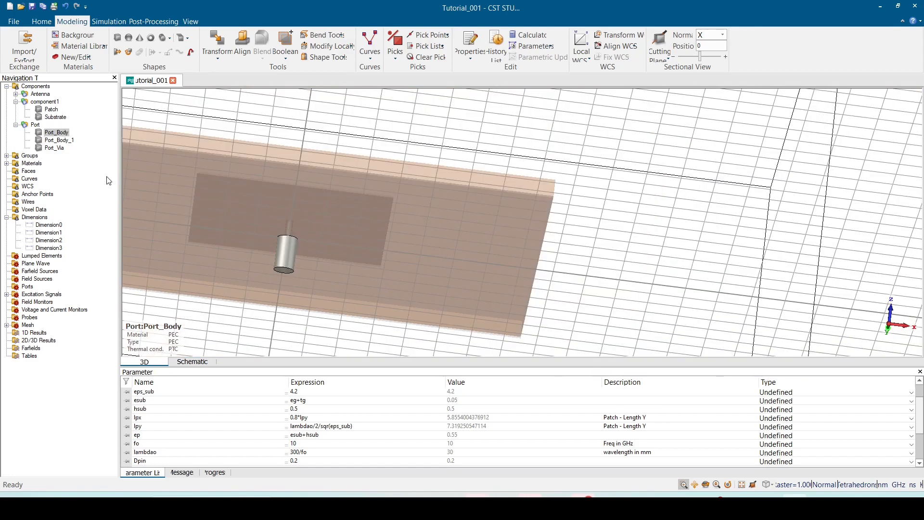
double_click(57, 134)
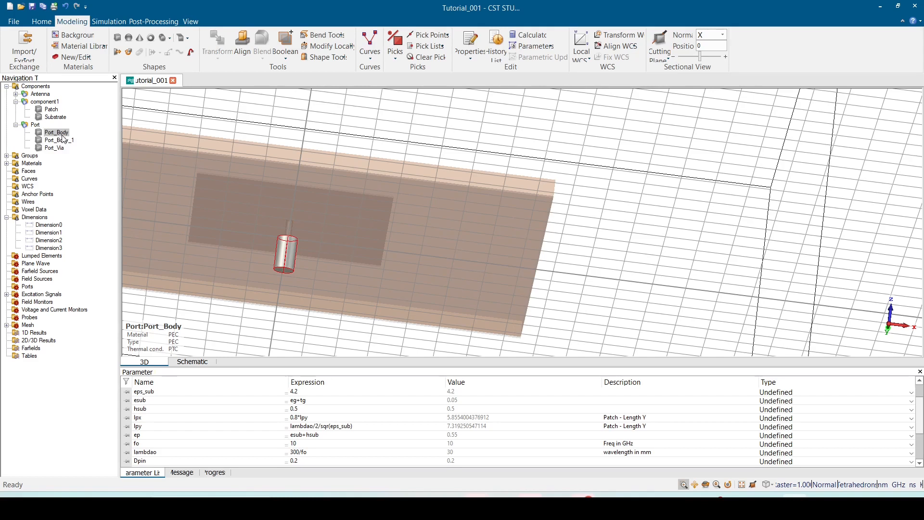
left_click_drag(334, 138, 519, 102)
left_click(410, 138)
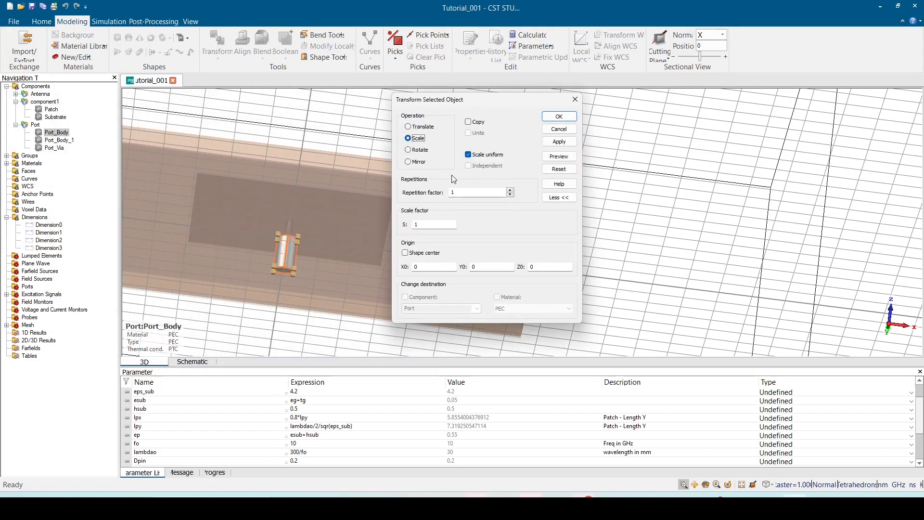
left_click(469, 122)
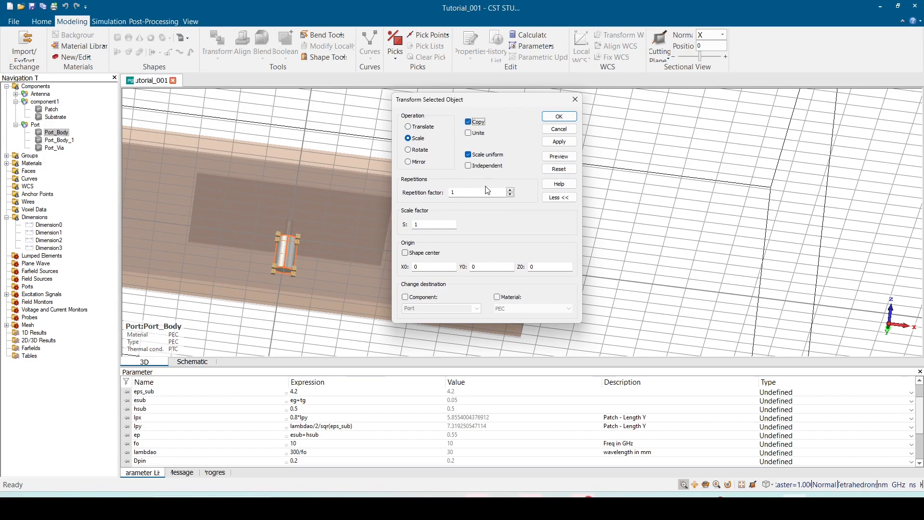
left_click(468, 155)
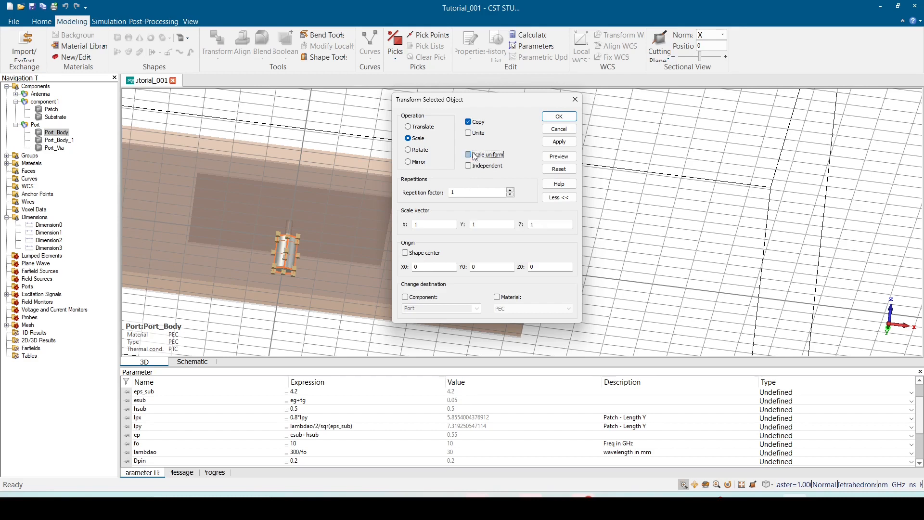
scroll(327, 248, "down", 1)
scroll(327, 248, "up", 1)
- Set the X and Y scale factors of the Port_Body copy to (Dout+2*tg)/Dout
left_click_drag(426, 224, 403, 224)
type("0")
type("Dp")
key("BackSpace")
type("out+2*tg)/Dout")
left_click_drag(457, 224, 415, 228)
key("ctrl+c")
left_click_drag(491, 226, 455, 228)
key("ctrl+v")
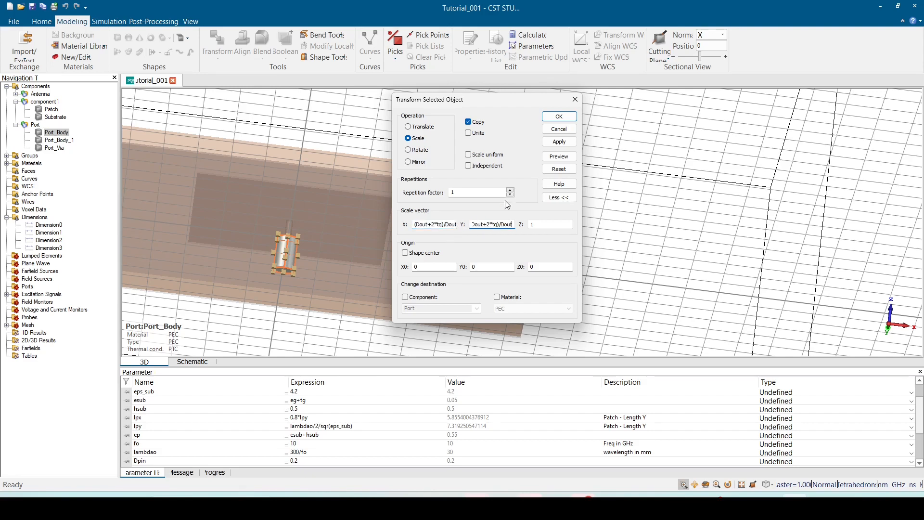
- Preview the enlarged Port_Body outline and create the scaled copy
scroll(284, 301, "up", 3)
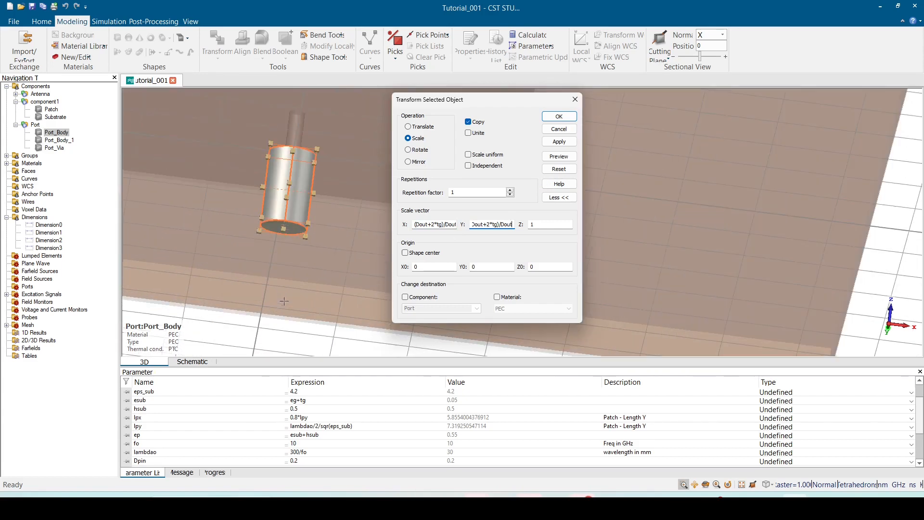
left_click(559, 157)
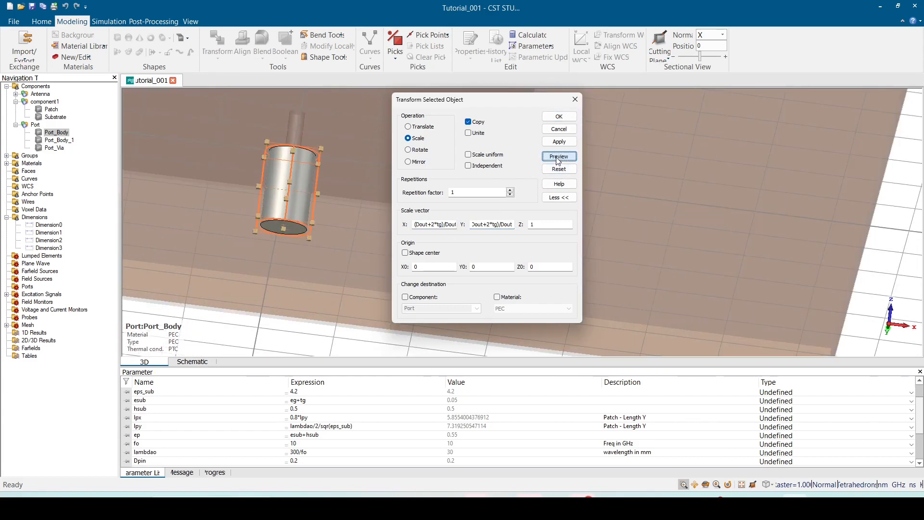
left_click_drag(321, 315, 325, 292, "ctrl")
left_click(560, 142)
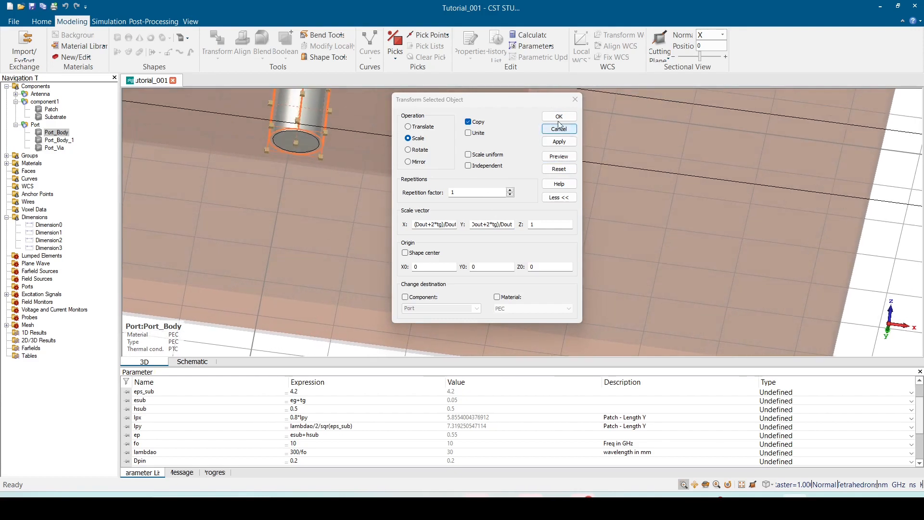
left_click(560, 117)
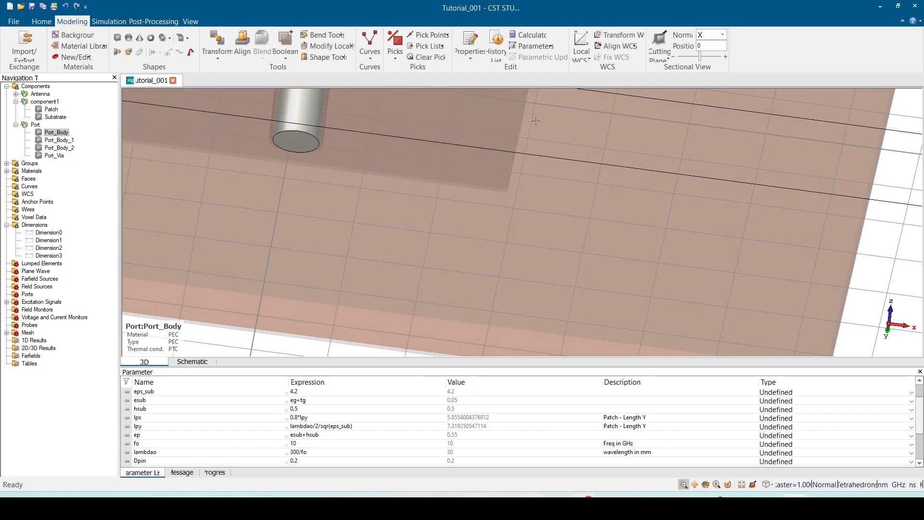
- Subtract the scaled copy Port_Body_2 from Port_Body with a Boolean operation and show all components
left_click(61, 140)
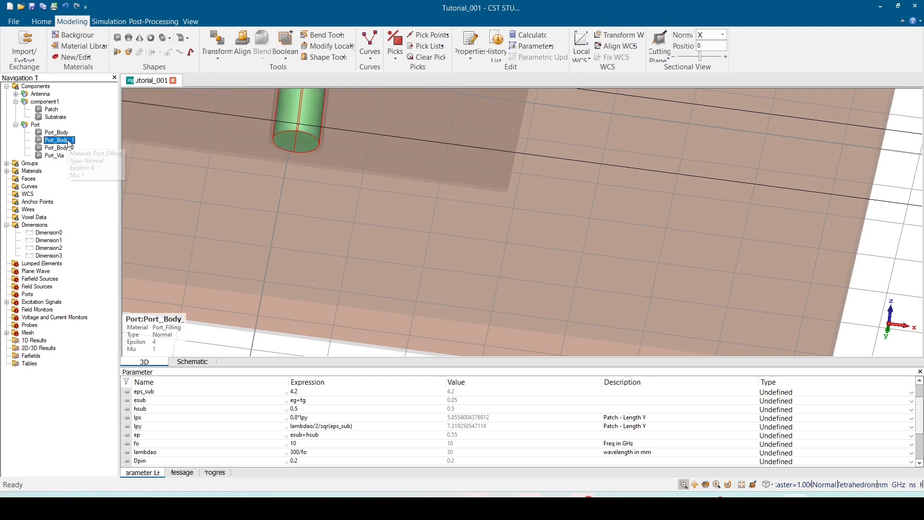
left_click(35, 124)
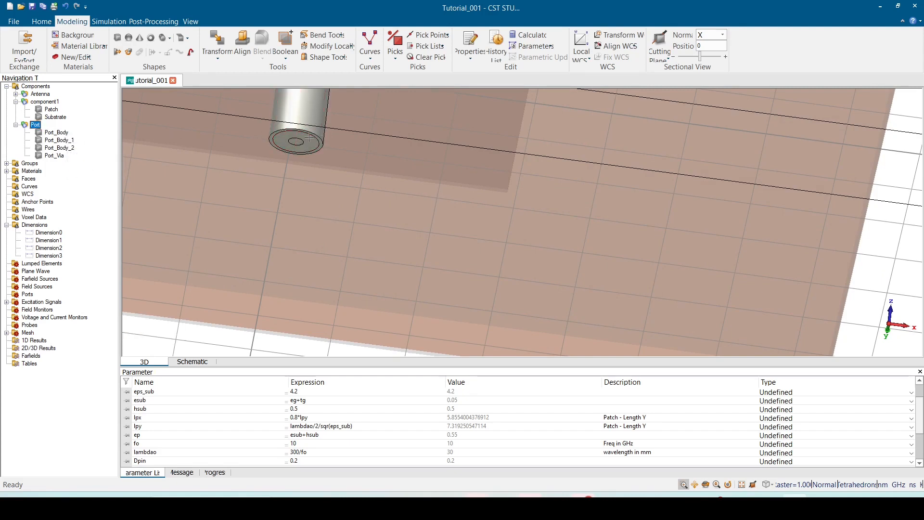
left_click(59, 148)
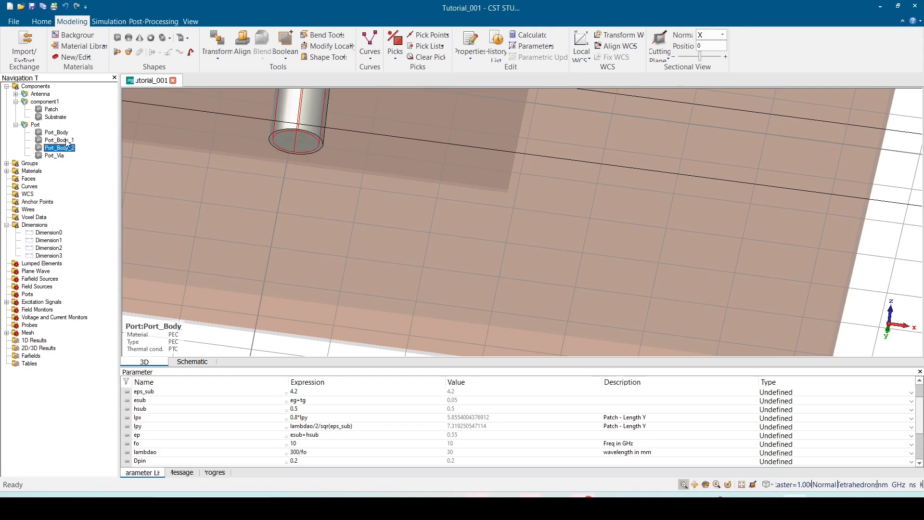
left_click(66, 140)
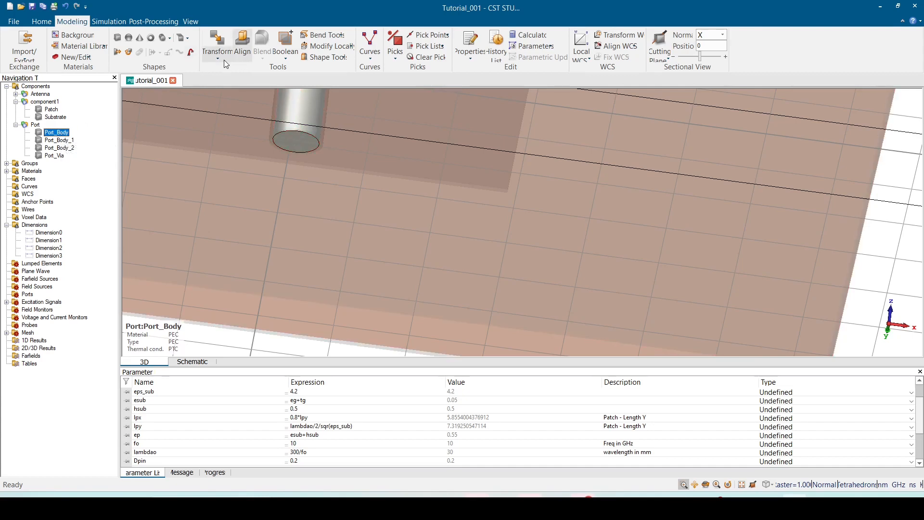
left_click(286, 59)
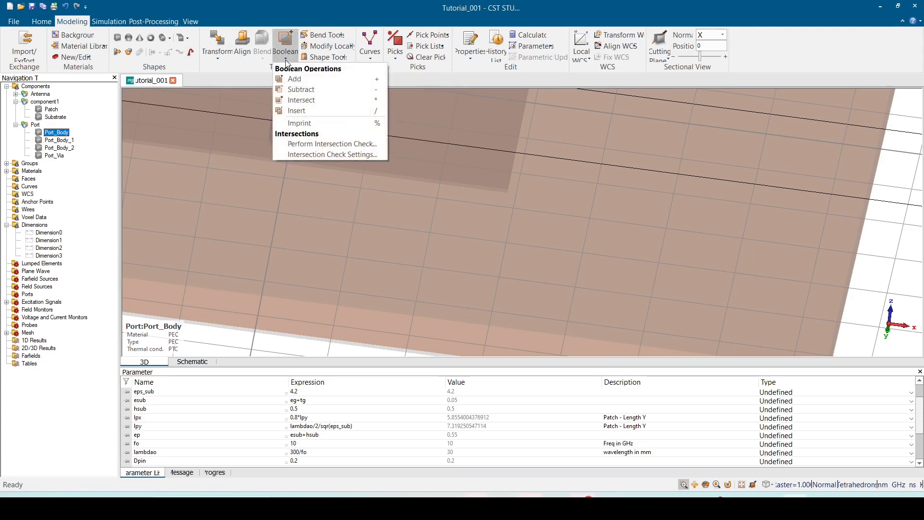
left_click(300, 90)
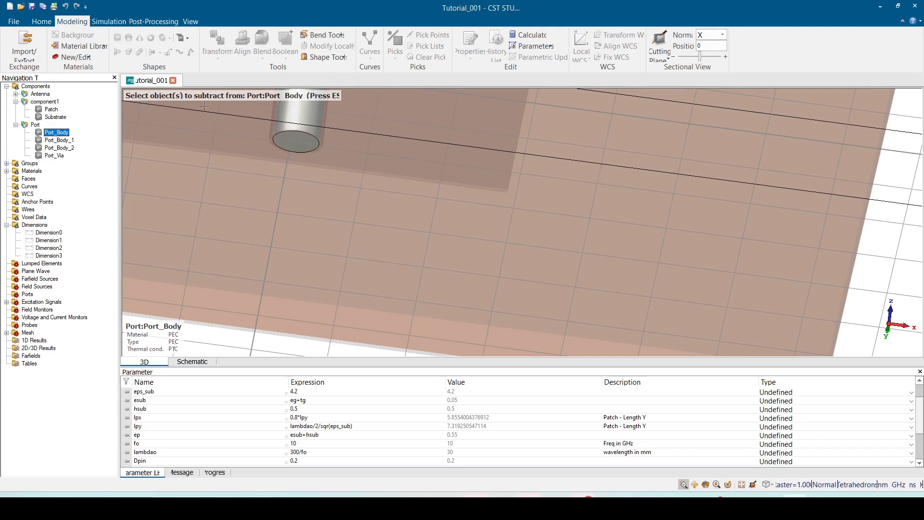
left_click(62, 148)
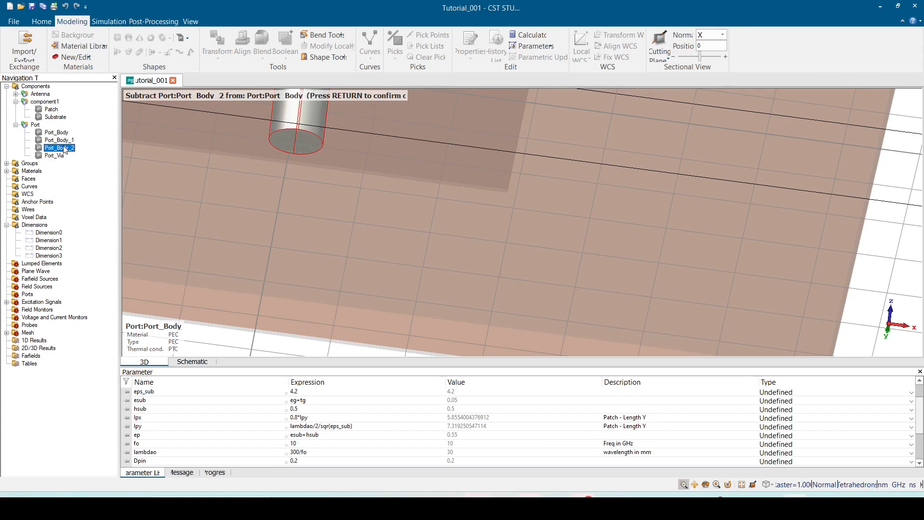
key("Return")
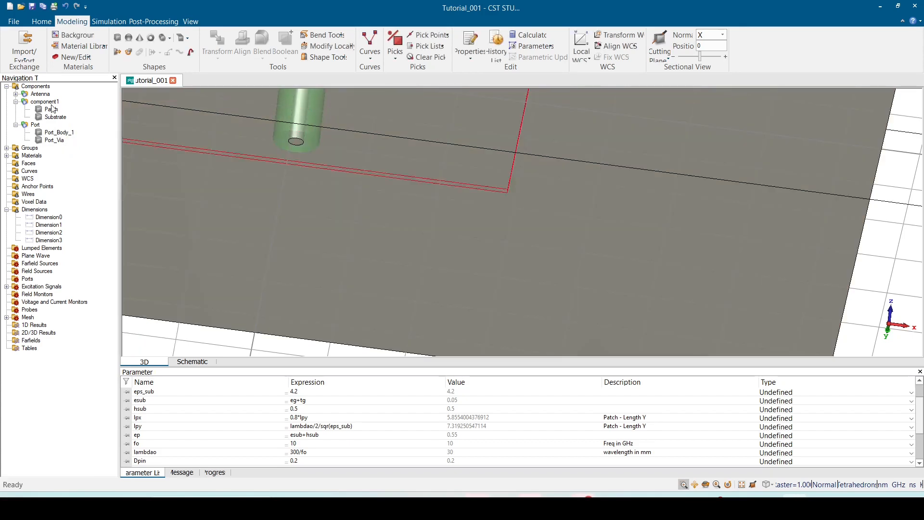
left_click(39, 87)
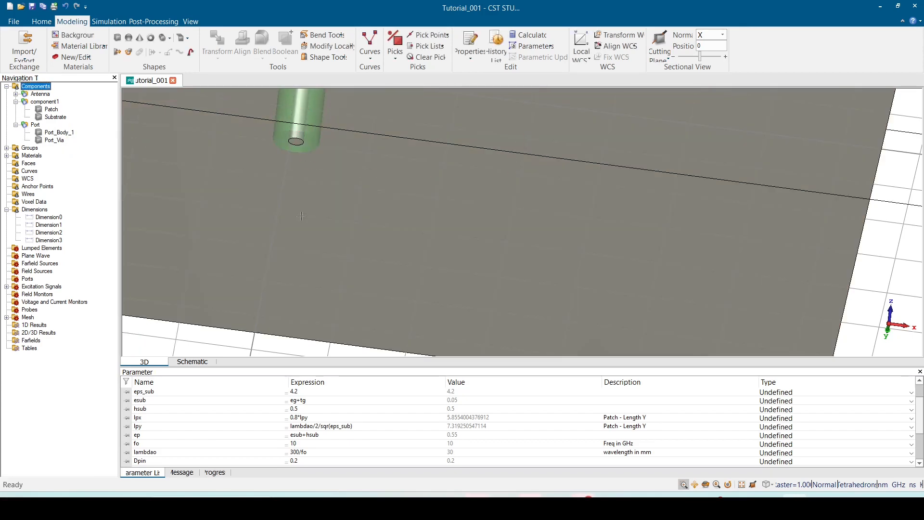
- Undo the last Boolean subtraction and subtract Port_Body from Port_Body_2 instead
key("ctrl+z")
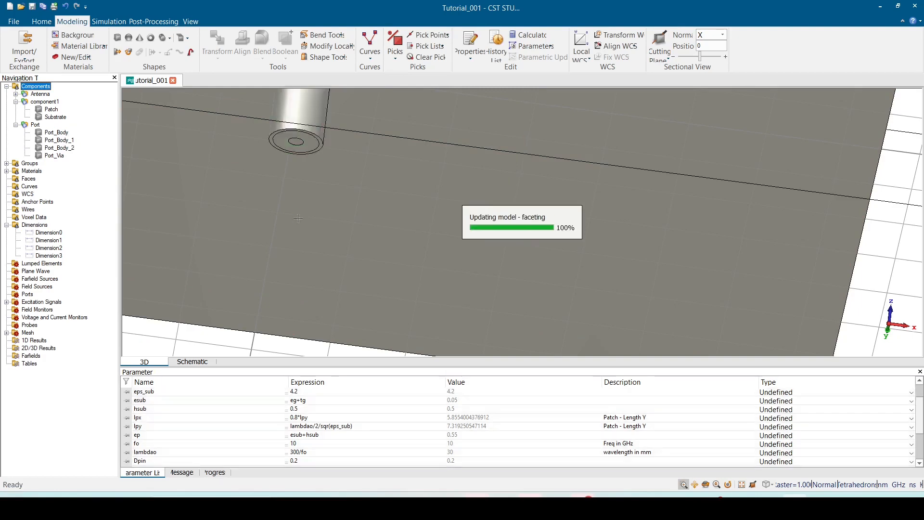
left_click(65, 148)
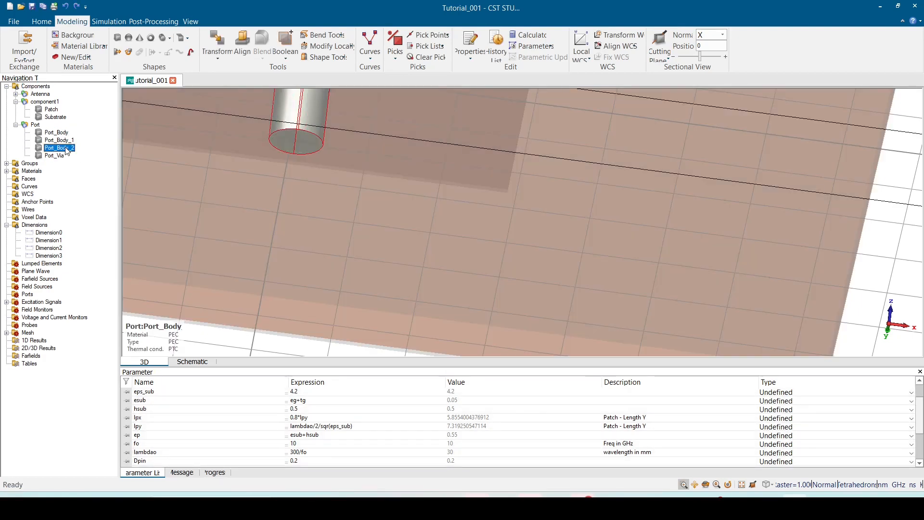
key("minus")
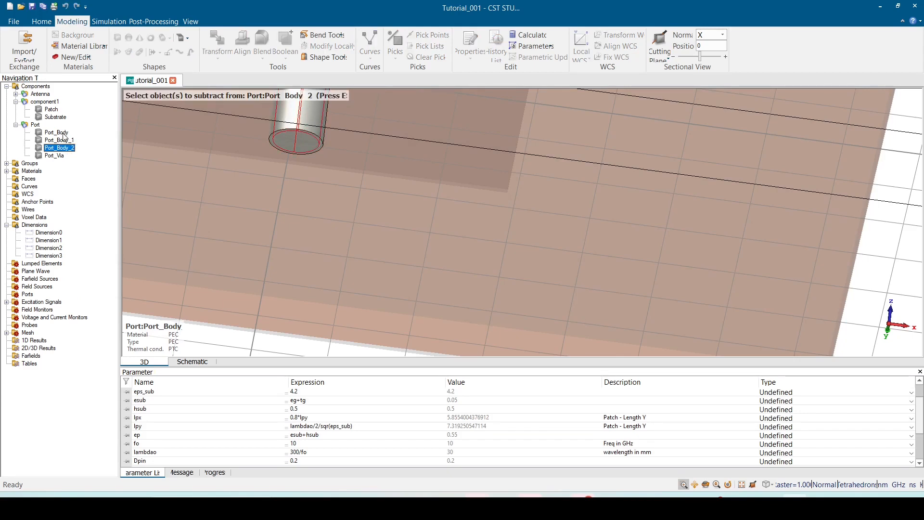
left_click(56, 133)
key("Return")
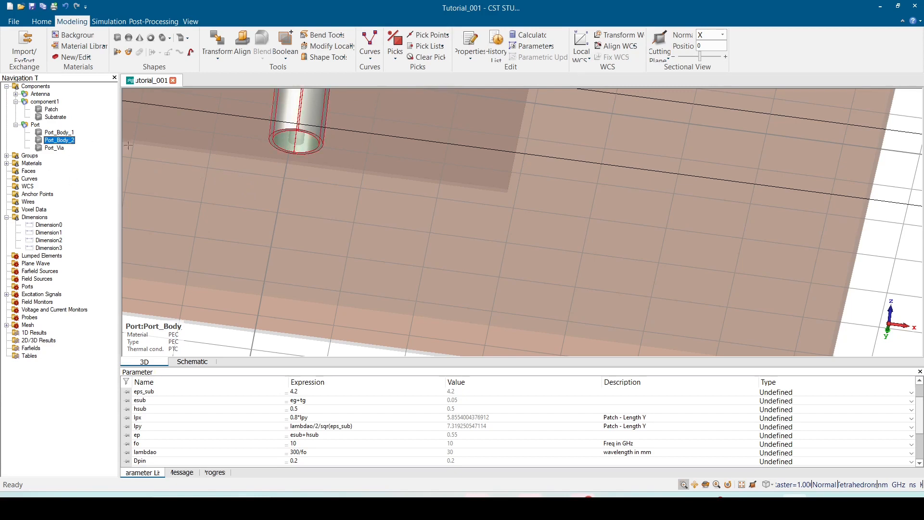
- Show all components and examine the hollow outer conductor Port_Body_2 beneath the antenna at different angles
left_click(71, 139)
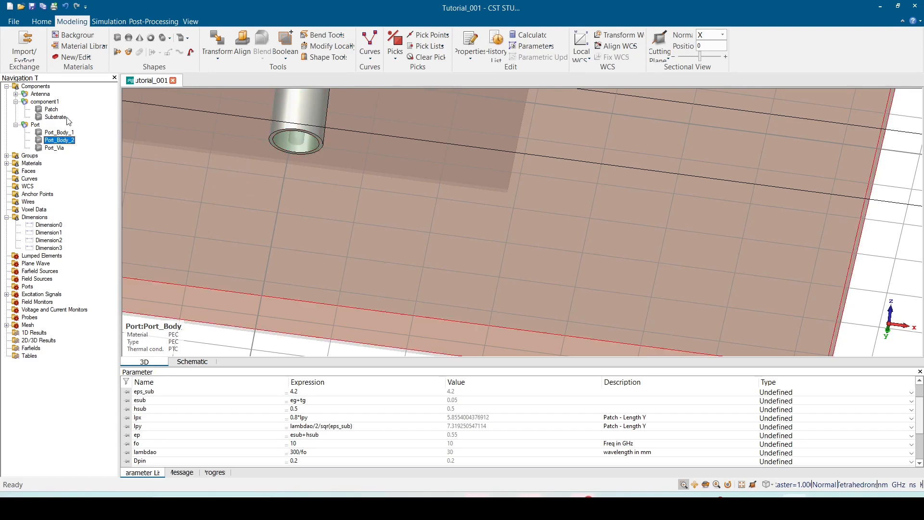
left_click(40, 86)
scroll(275, 189, "up", 3)
scroll(290, 198, "down", 10)
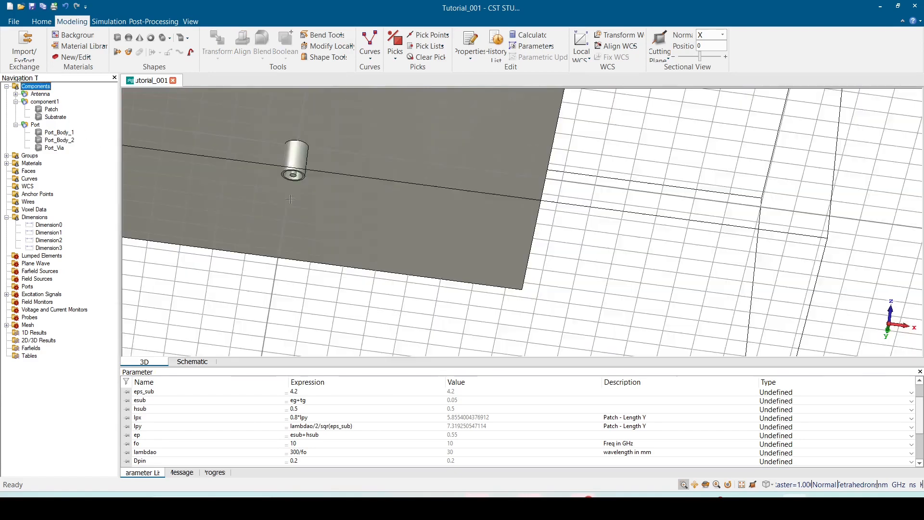
scroll(297, 164, "down", 2)
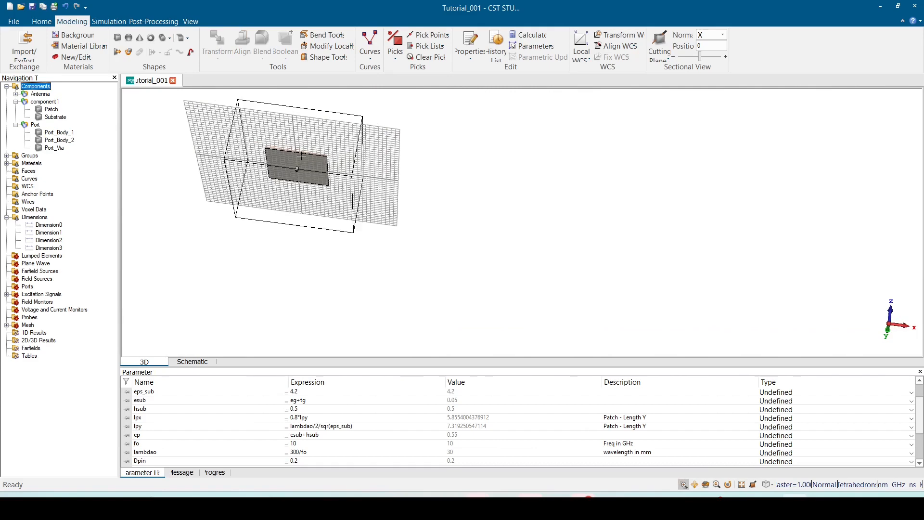
scroll(300, 158, "up", 4)
mouse_move(288, 172)
left_mouse_down()
mouse_move(291, 161)
mouse_move(292, 183)
mouse_move(284, 179)
left_mouse_up()
left_click_drag(274, 248, 289, 161, "ctrl")
scroll(290, 197, "down", 8)
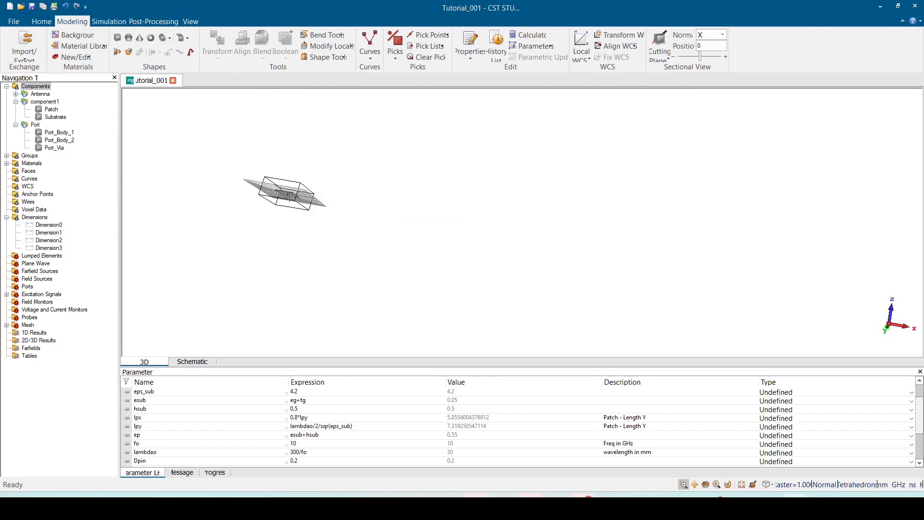
scroll(288, 197, "up", 10)
left_click(55, 140)
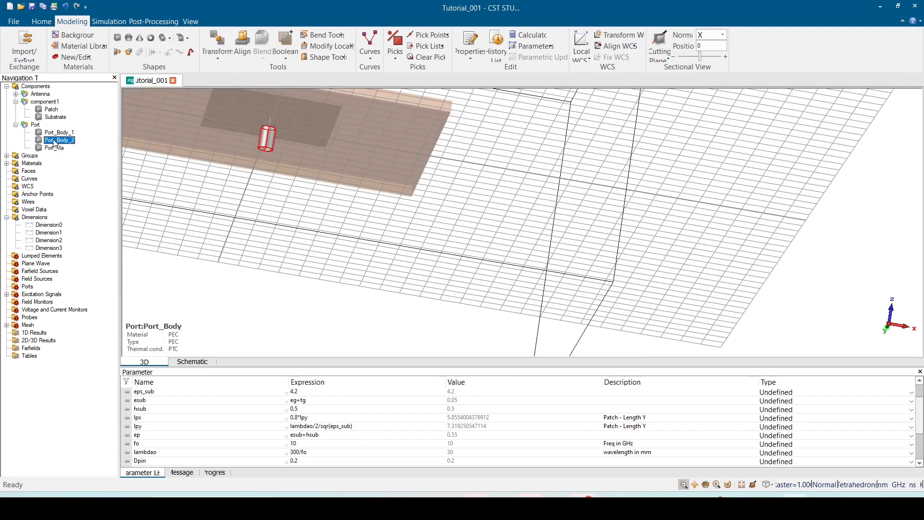
scroll(274, 119, "up", 3)
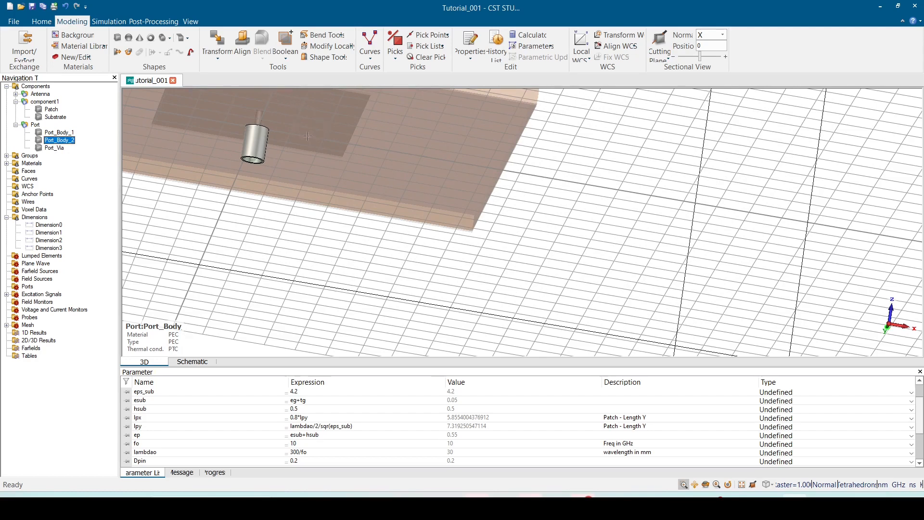
scroll(288, 127, "down", 2)
left_click_drag(292, 127, 269, 175, "ctrl")
scroll(263, 147, "up", 2)
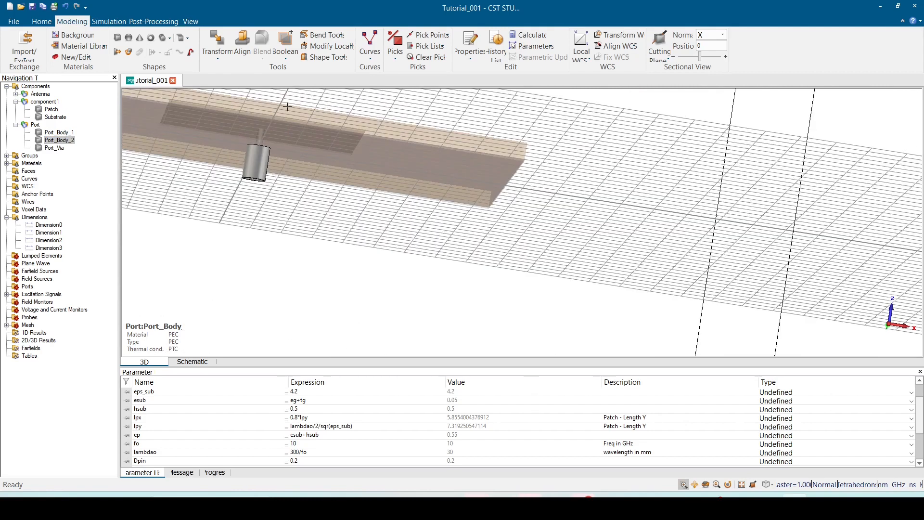
scroll(285, 126, "down", 2)
- Examine the Ground, Port_Via, Substrate and Port_Body_1 solids to check how the feed meets the ground plane
left_click(23, 95)
left_click(16, 94)
left_click(52, 101)
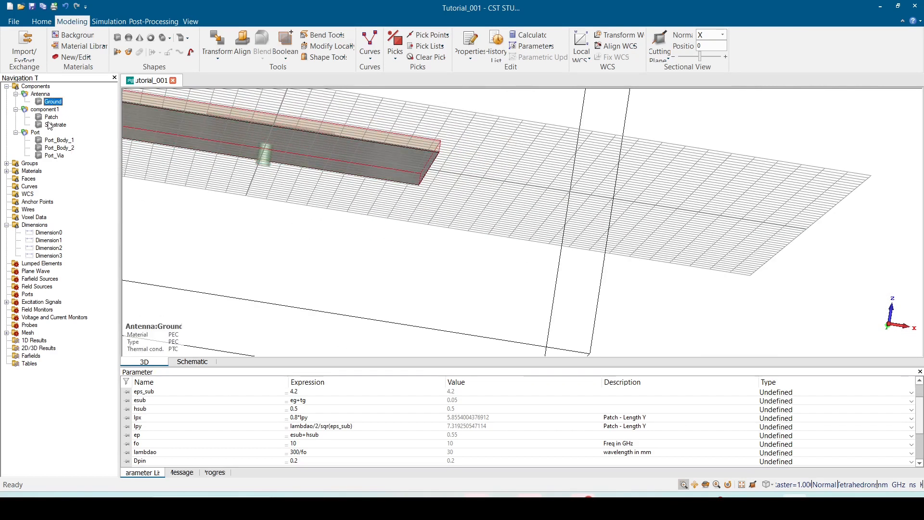
left_click(55, 156)
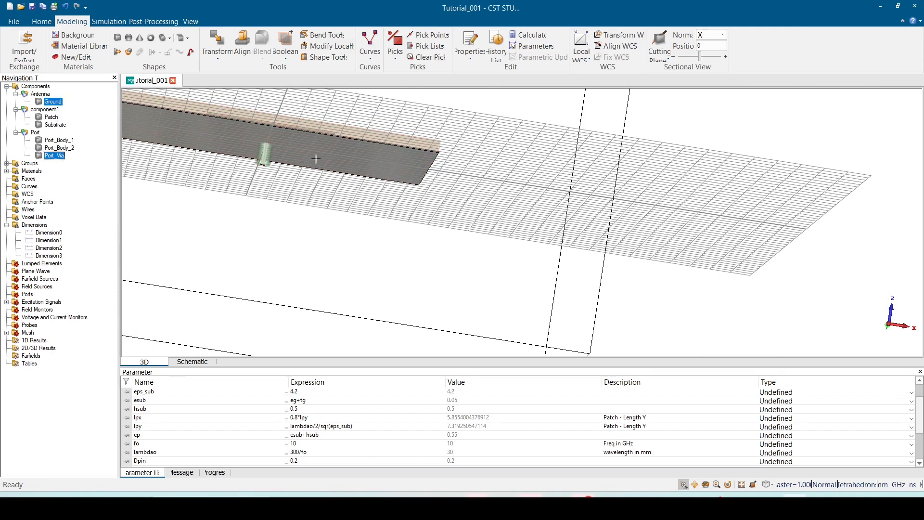
middle_click_drag(319, 180, 303, 200)
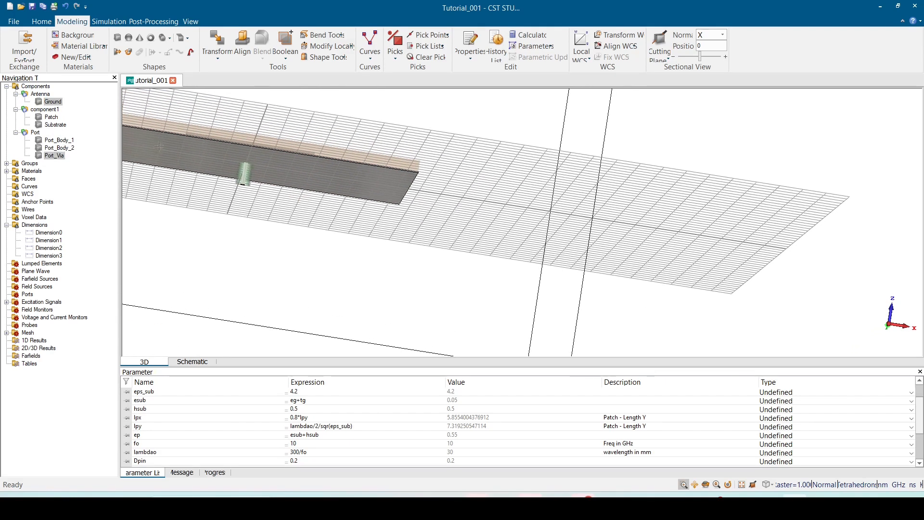
left_click(56, 126)
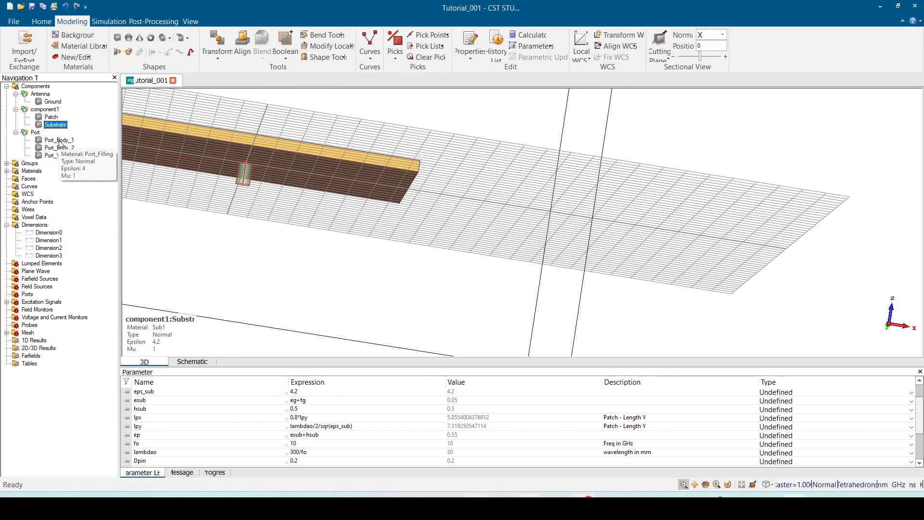
left_click(58, 140)
scroll(211, 193, "down", 5)
scroll(210, 193, "up", 6)
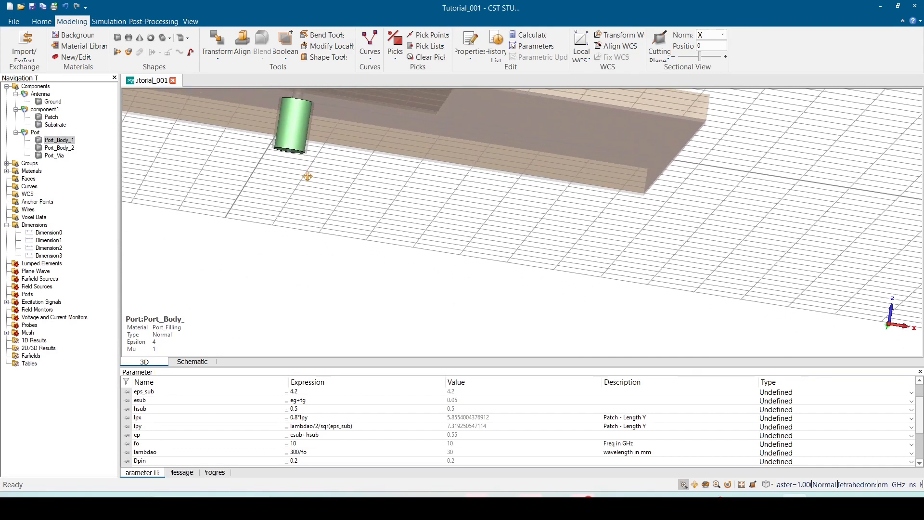
double_click(69, 143)
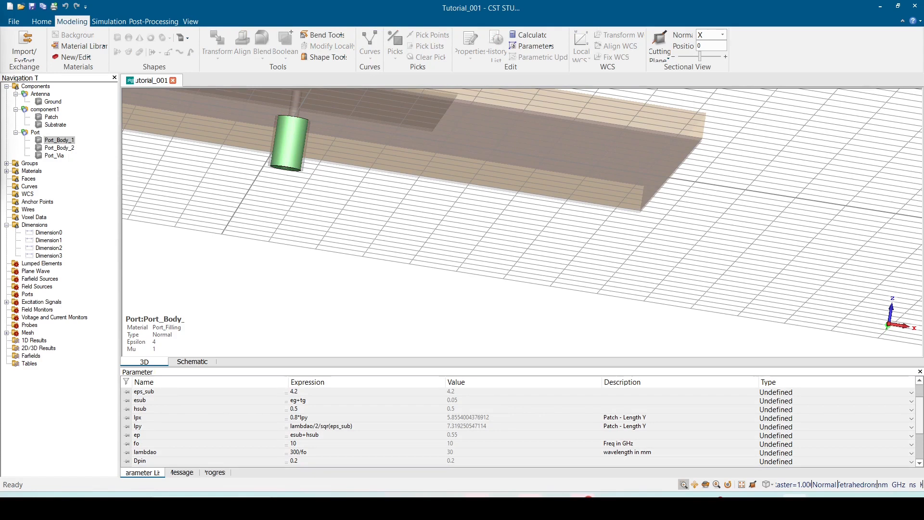
key("Escape")
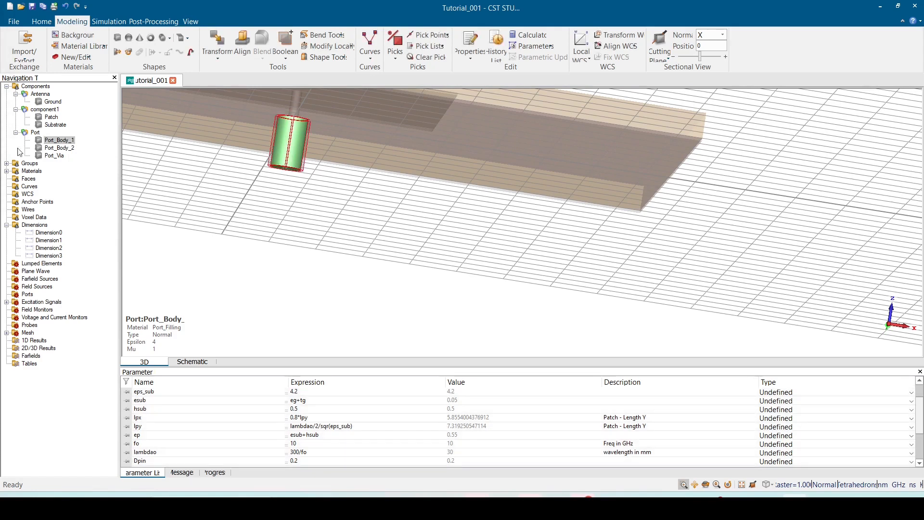
left_click(63, 148)
double_click(64, 149)
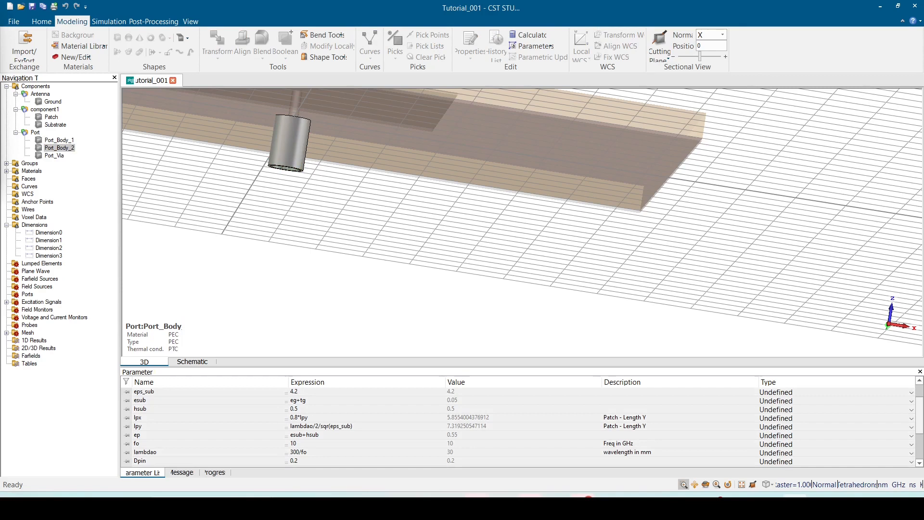
key("Escape")
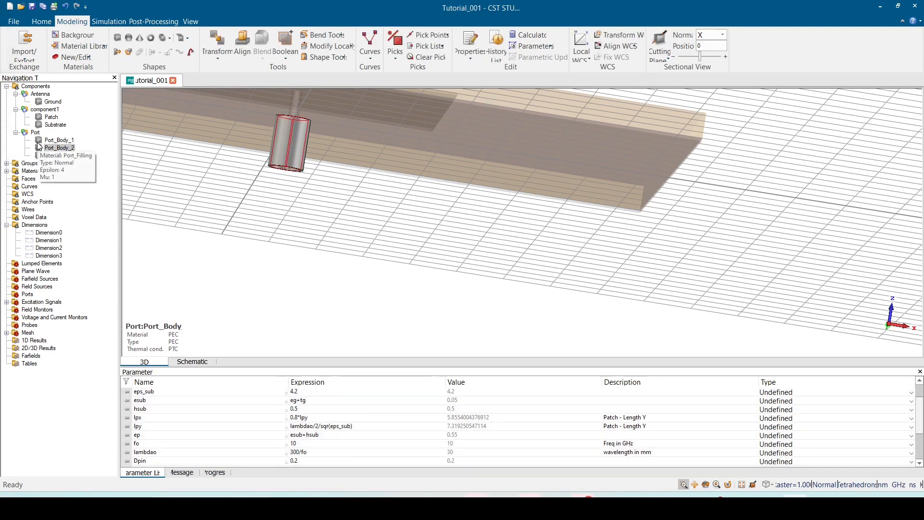
- Edit the Port_Body_1 cylinder so its Zmax is eg+tg, and preview it
double_click(48, 140)
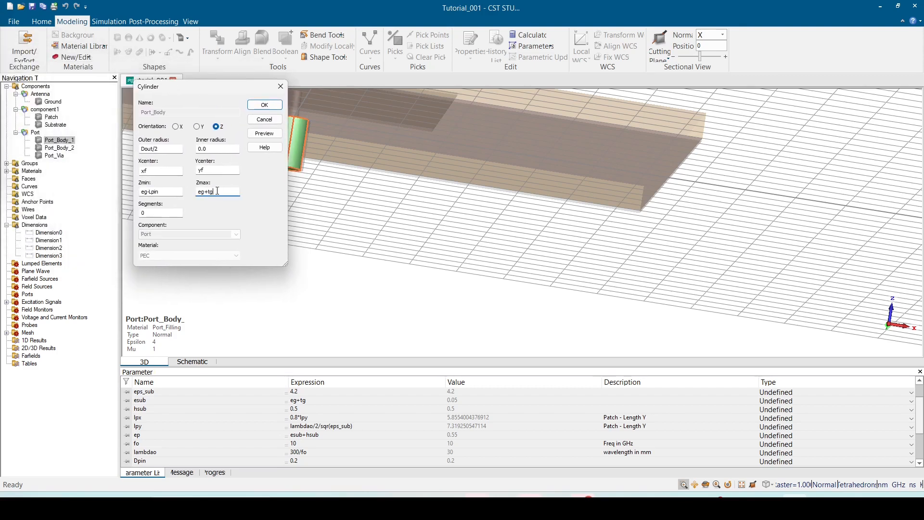
left_click(264, 134)
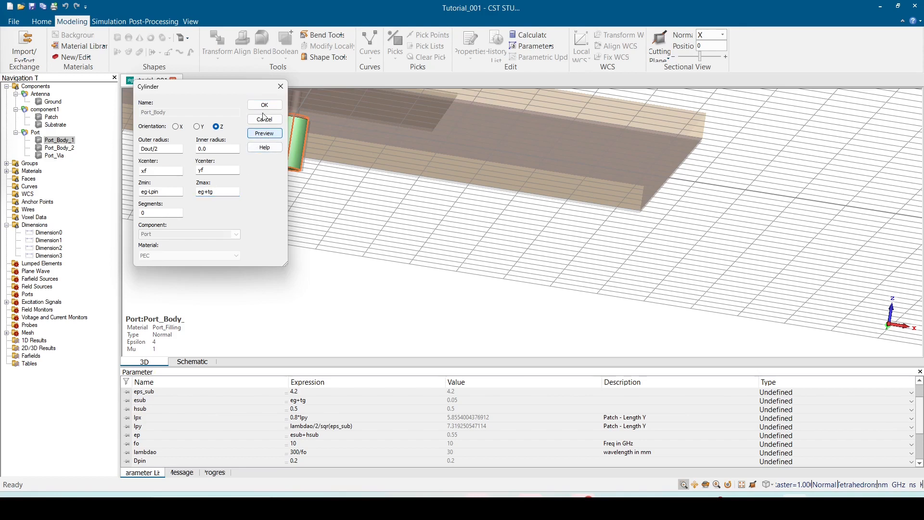
left_click(264, 118)
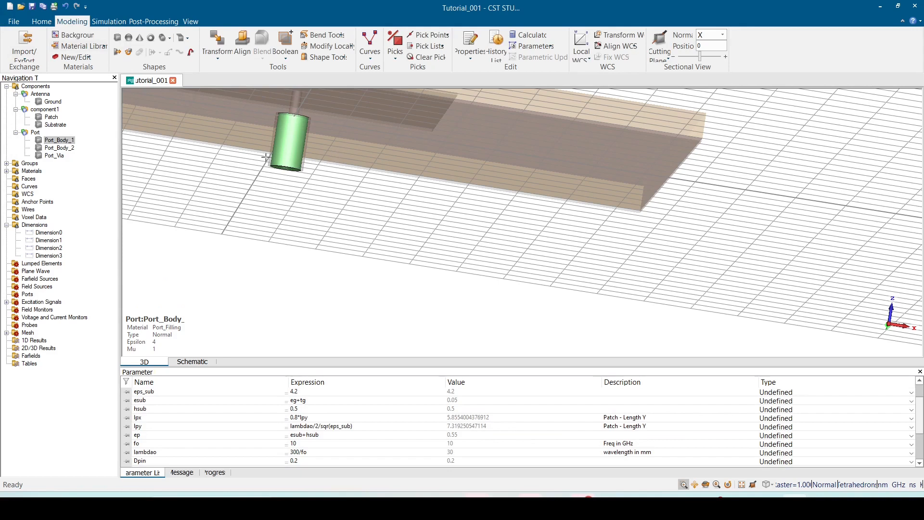
- Examine the junction between the Ground plate and the coaxial port in the front view
key("5")
left_click(55, 103)
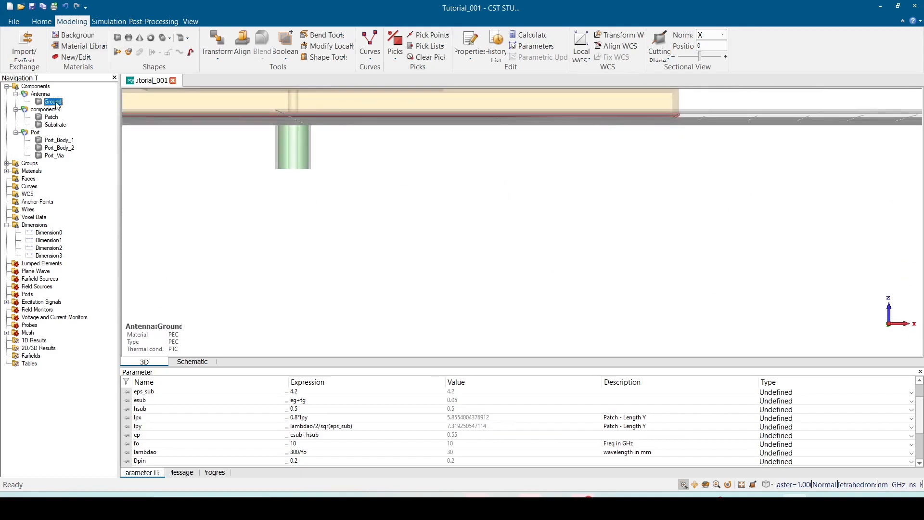
scroll(289, 122, "down", 2)
left_click_drag(313, 172, 297, 322, "shift")
key("5")
scroll(309, 225, "down", 3)
scroll(305, 228, "up", 9)
scroll(355, 197, "up", 5)
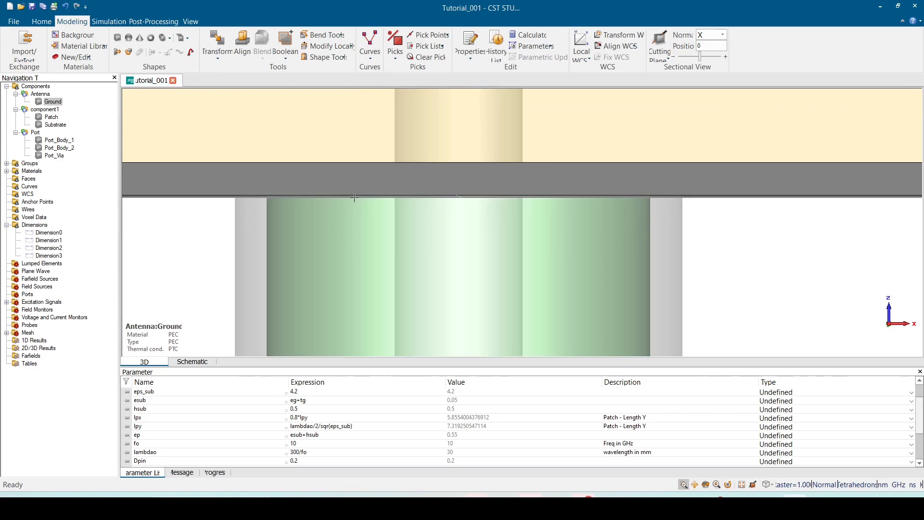
scroll(361, 166, "down", 6)
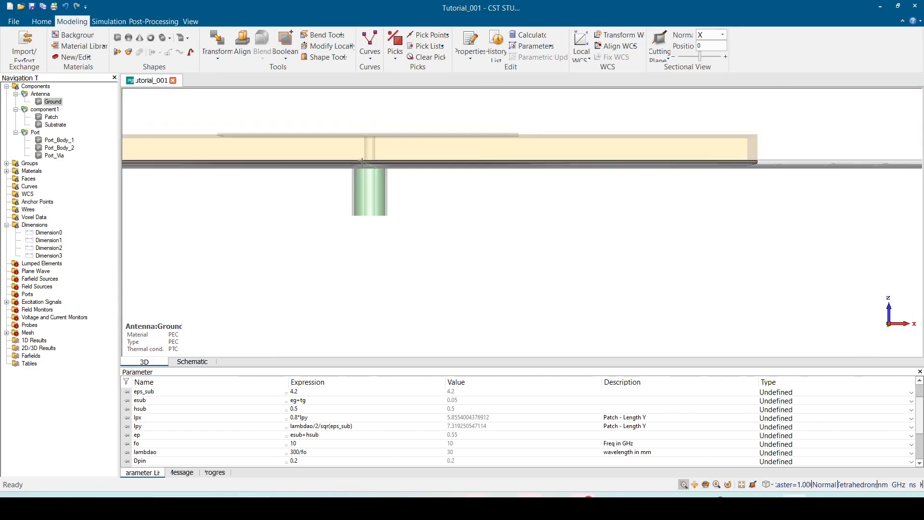
left_click_drag(357, 171, 344, 188, "ctrl+shift")
- Use a Boolean Insert to insert Port_Body_1 into the Ground plate
left_click(43, 94)
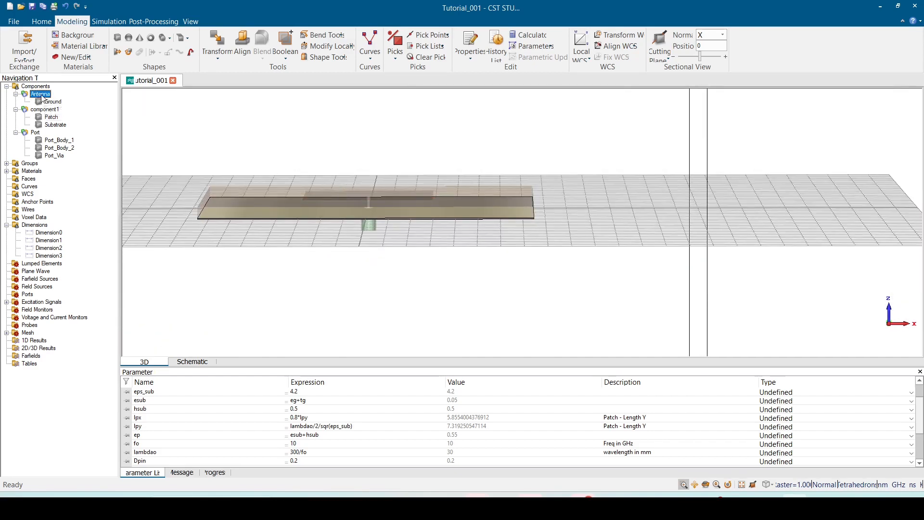
left_click(50, 101)
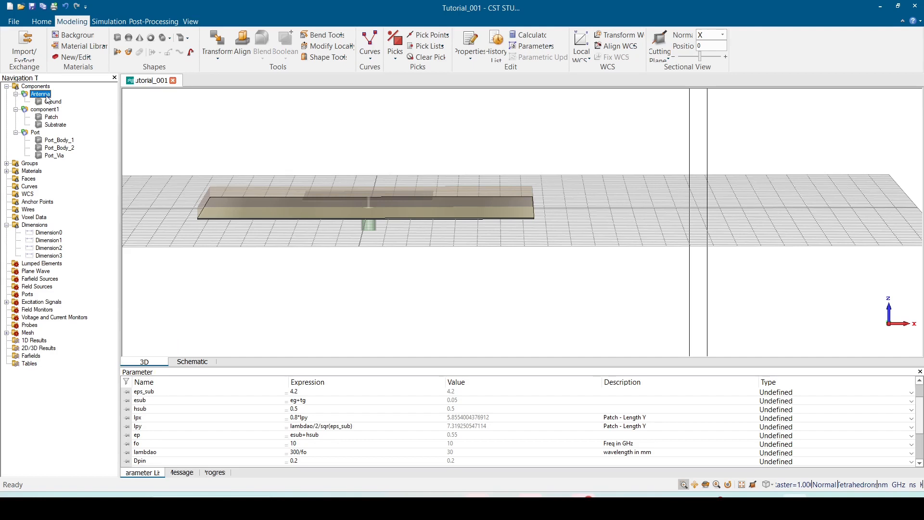
scroll(382, 231, "up", 3)
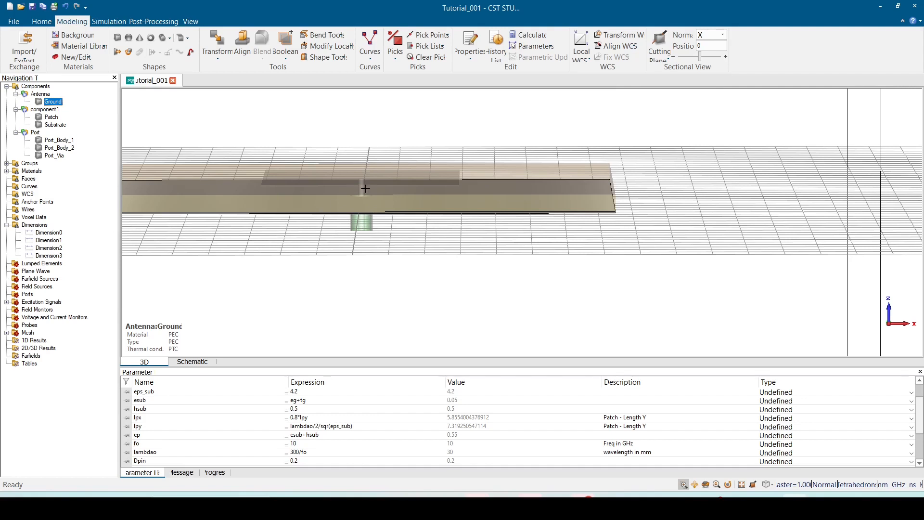
left_click(287, 60)
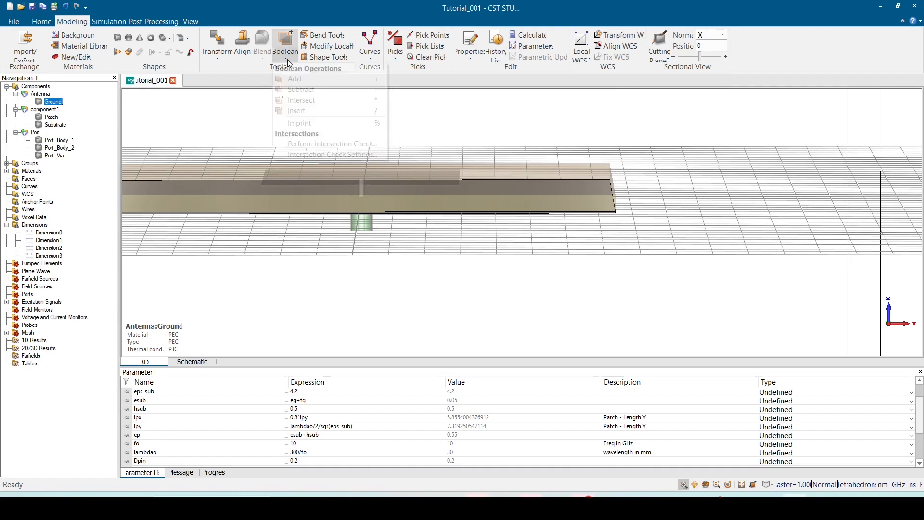
left_click(311, 110)
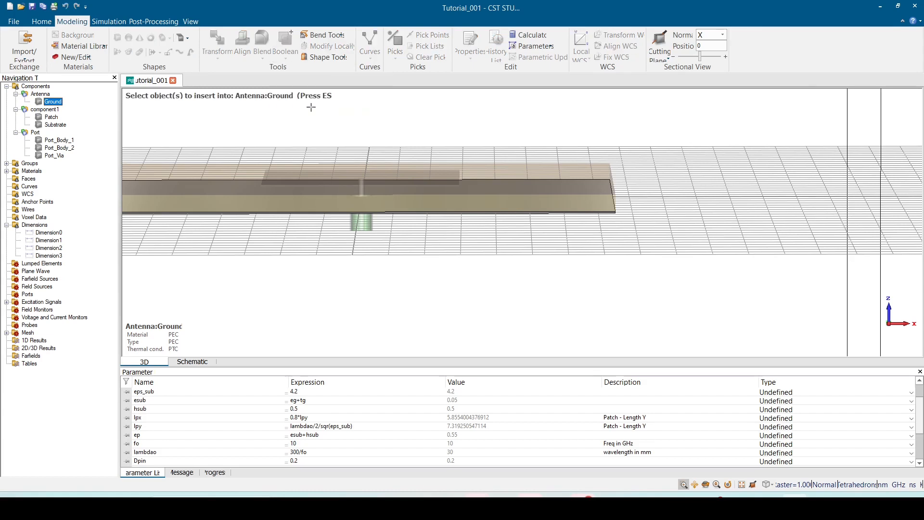
left_click(60, 141)
key("Return")
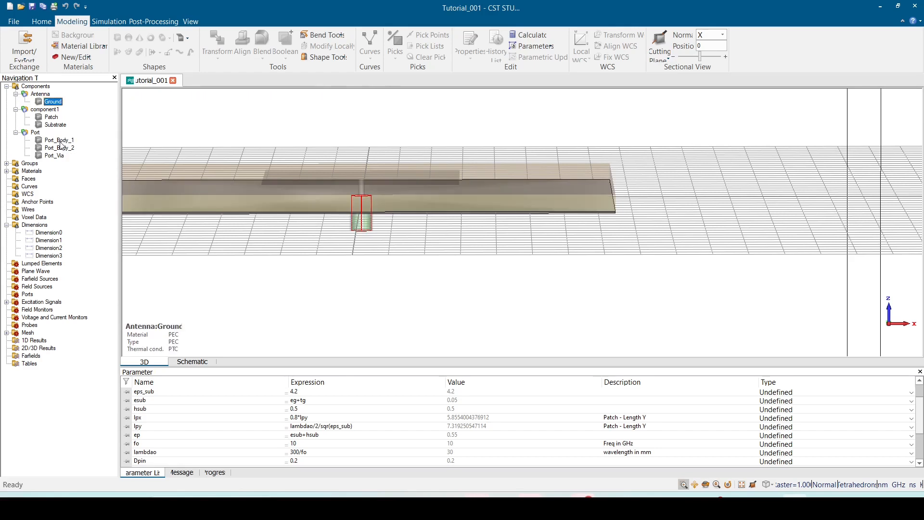
- Examine the Ground plate around Port_Body_1 from below
left_click_drag(396, 275, 365, 180)
scroll(365, 179, "up", 3)
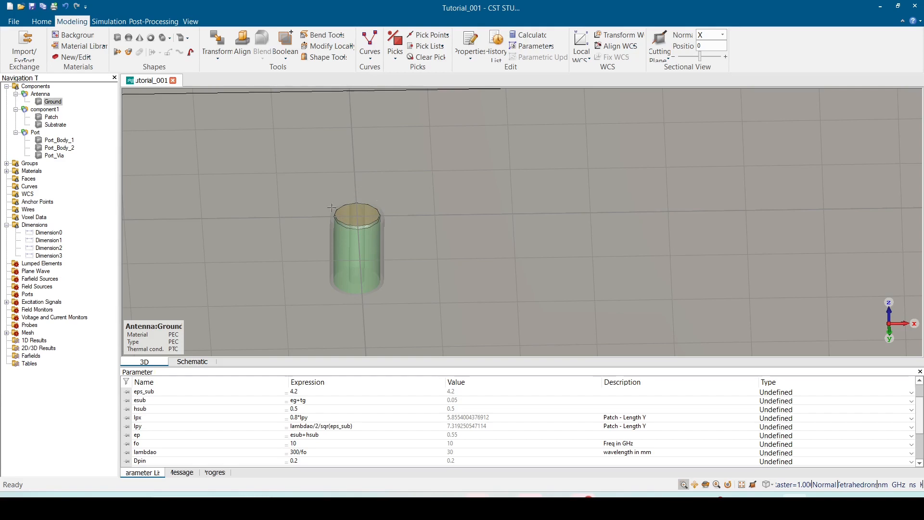
scroll(332, 208, "down", 5)
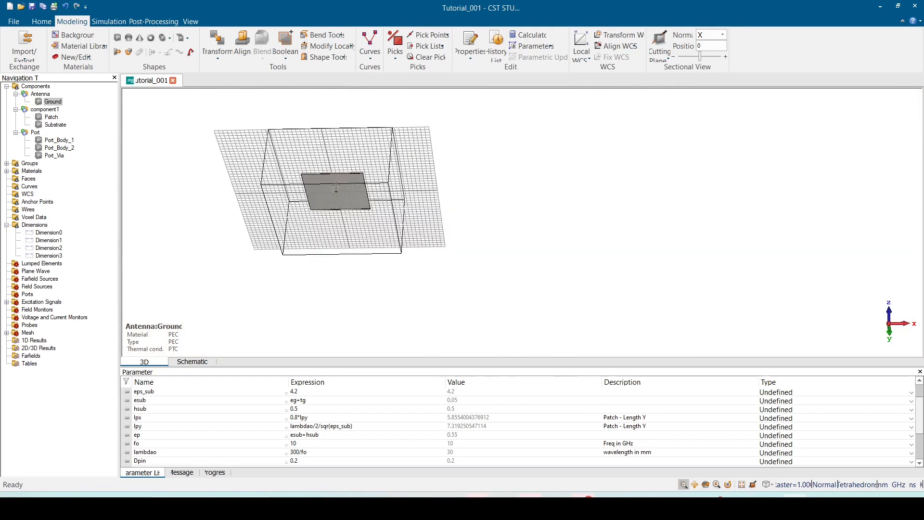
scroll(336, 185, "up", 5)
middle_click_drag(340, 197, 341, 204)
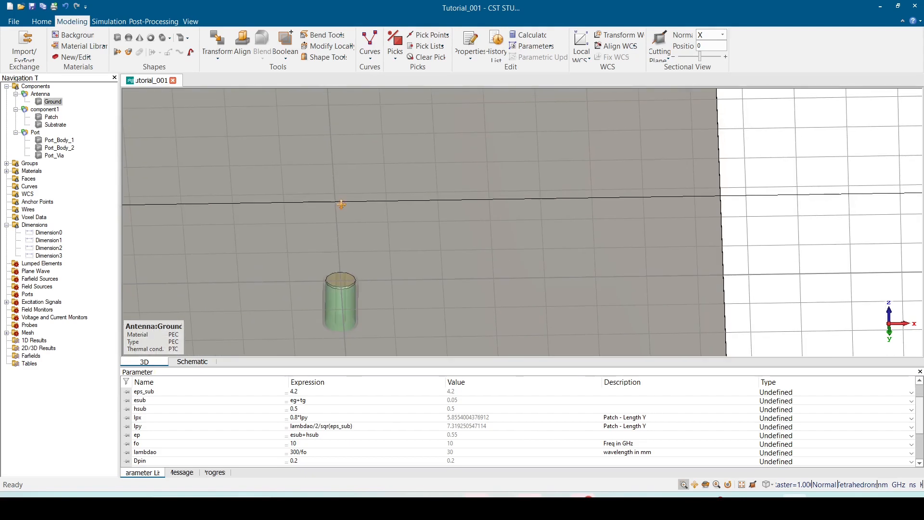
- Examine the coaxial port's open end beneath the Ground plate and the patch on the upper side
left_click_drag(335, 185, 335, 315, "ctrl")
scroll(334, 268, "up", 3)
left_click(37, 87)
scroll(493, 184, "down", 2)
scroll(493, 185, "up", 4)
scroll(486, 179, "down", 6)
middle_click_drag(523, 159, 467, 176)
left_click_drag(510, 160, 498, 158, "shift")
middle_click_drag(404, 237, 402, 234)
left_click_drag(402, 234, 410, 189)
scroll(385, 243, "up", 4)
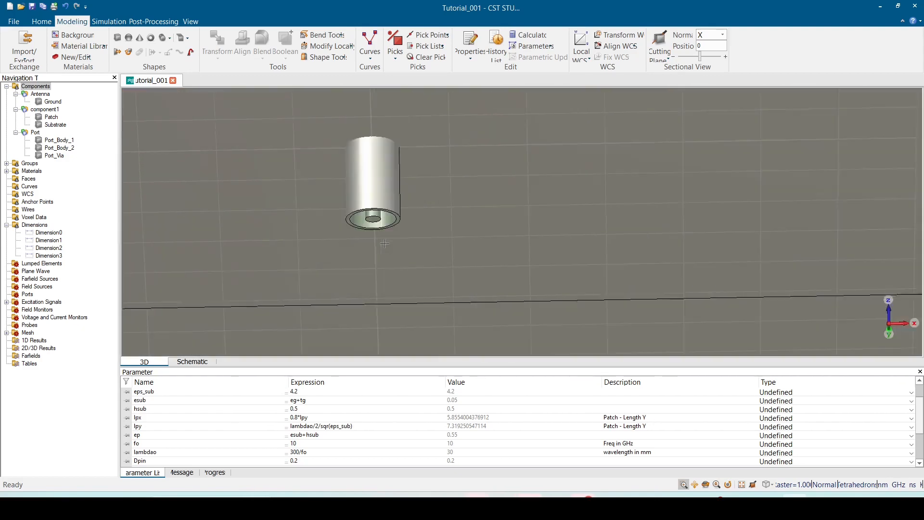
left_click_drag(380, 227, 398, 299)
scroll(386, 256, "down", 5)
left_click_drag(388, 190, 359, 272, "ctrl")
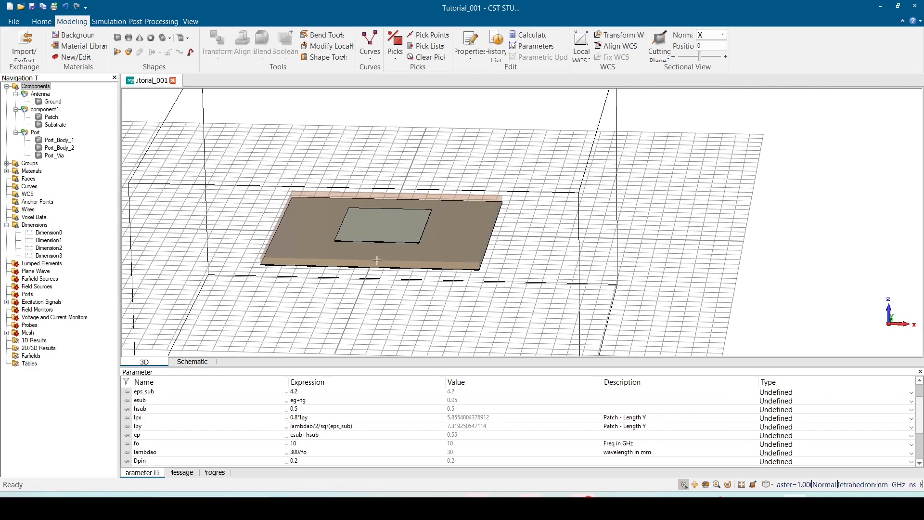
- Examine the complete antenna and its coaxial feed from above, the front, below and the side
left_click_drag(397, 256, 376, 208, "ctrl")
scroll(362, 222, "down", 5)
scroll(367, 249, "up", 10)
key("space")
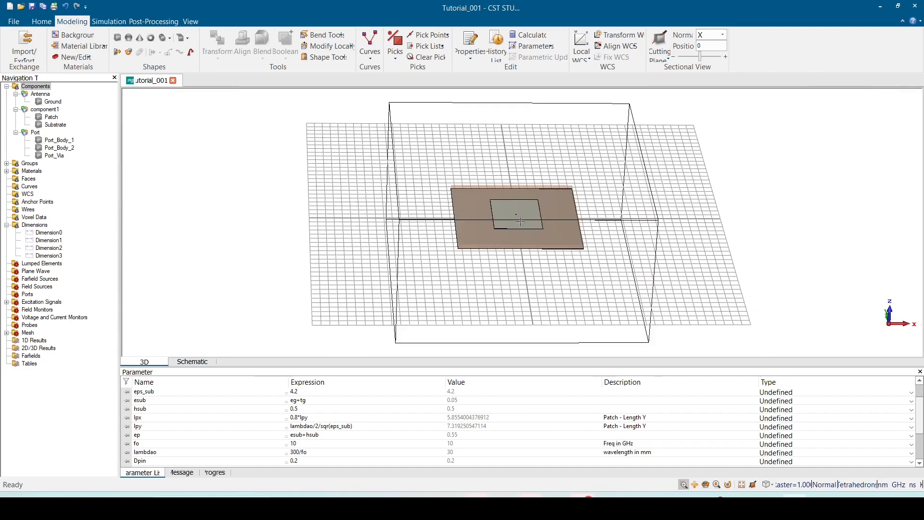
scroll(265, 185, "down", 5)
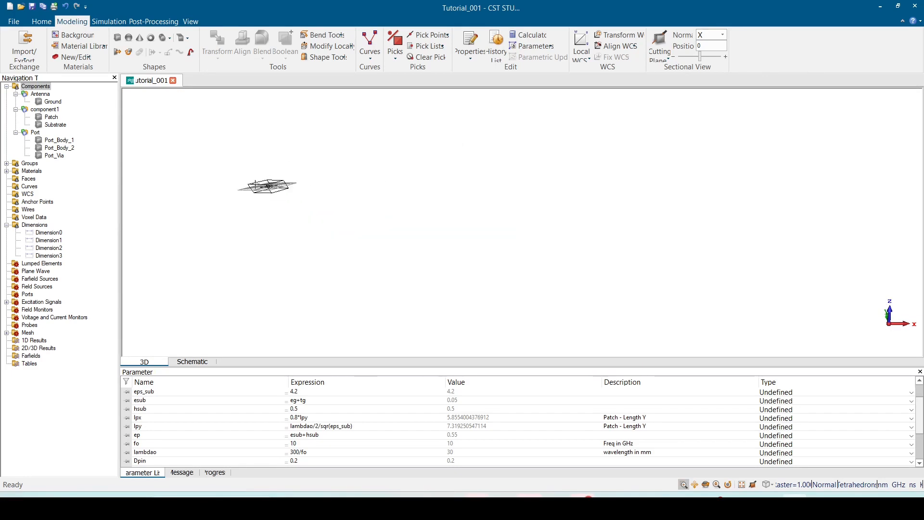
key("space")
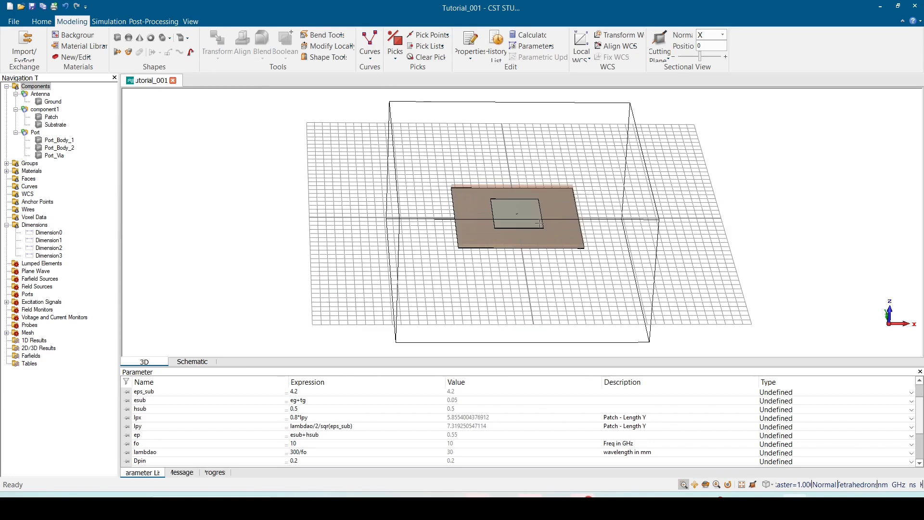
left_click_drag(539, 223, 537, 227)
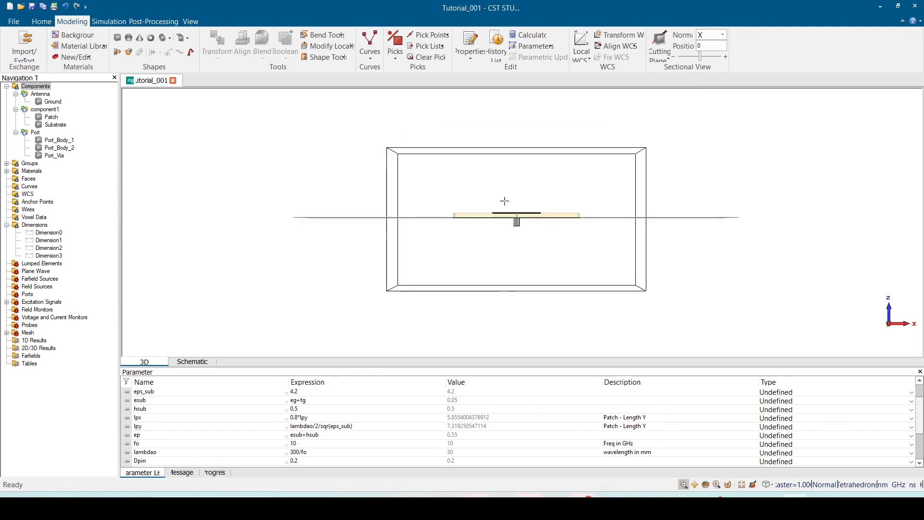
left_click_drag(522, 187, 520, 205, "ctrl+shift")
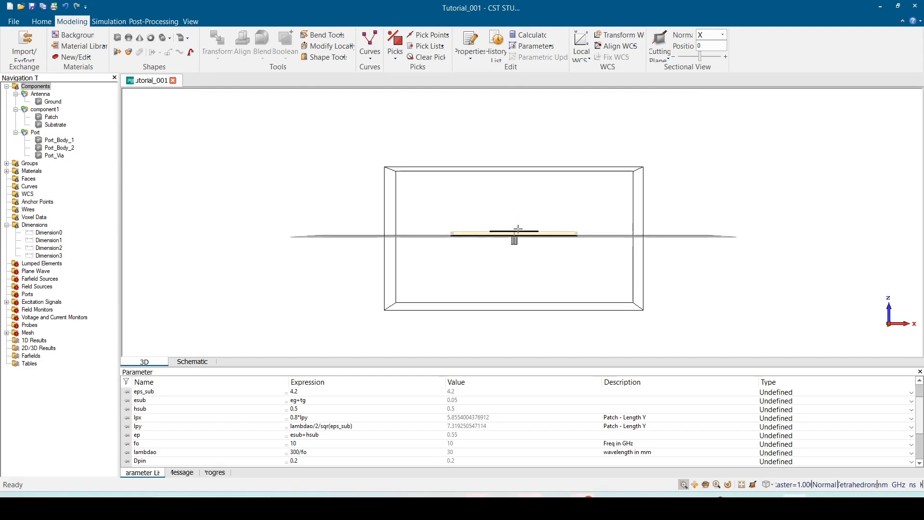
scroll(522, 233, "up", 5)
left_click_drag(520, 318, 537, 200, "ctrl")
key("2")
scroll(535, 198, "up", 5)
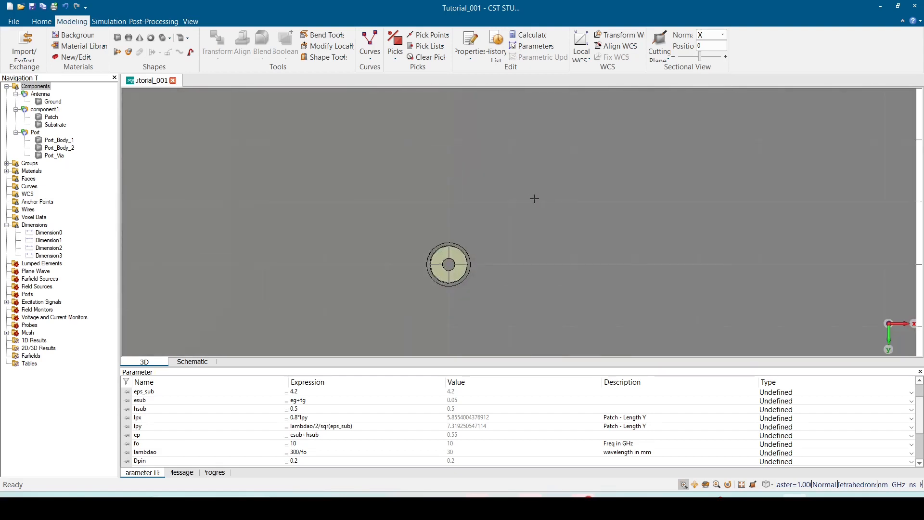
scroll(534, 199, "down", 8)
left_click_drag(685, 213, 469, 218, "ctrl")
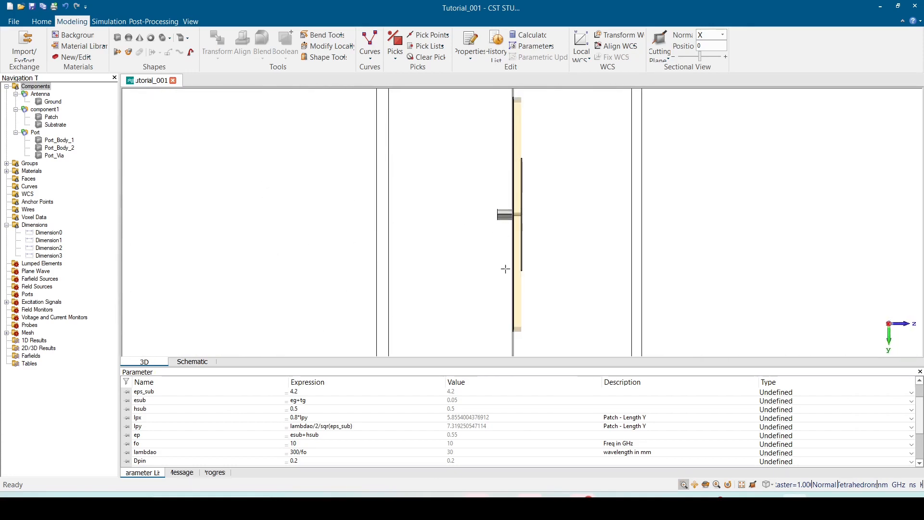
left_click_drag(478, 251, 609, 253, "ctrl")
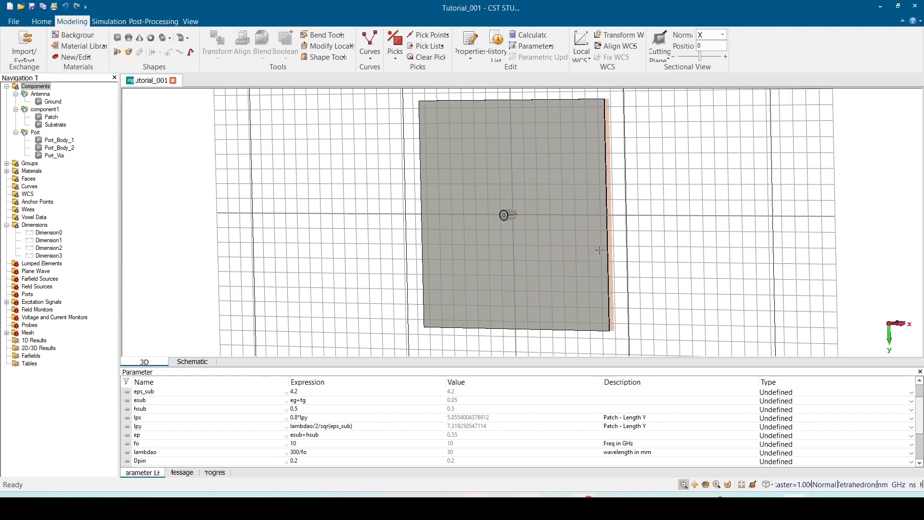
- Pick the ring-shaped end face of Port_Body_2 at the coaxial feed's open end and start a waveguide port from it
scroll(507, 214, "up", 10)
scroll(512, 214, "up", 2)
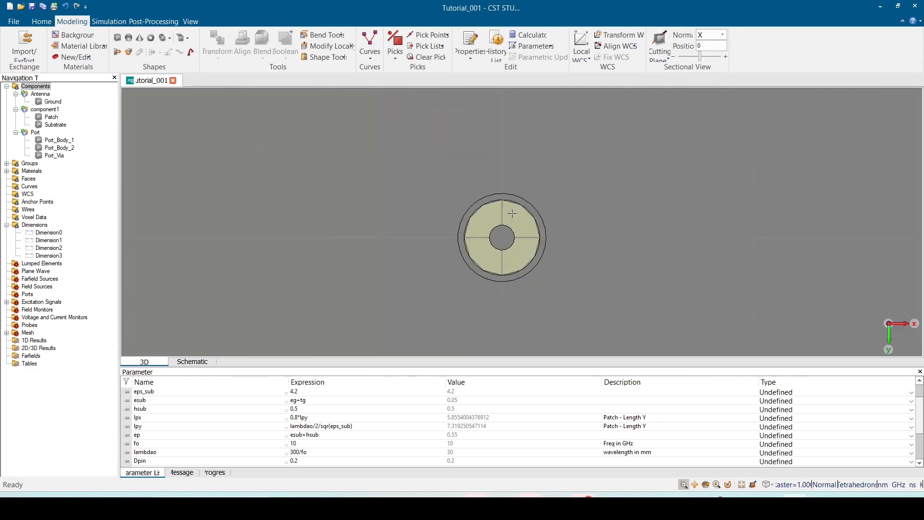
key("f")
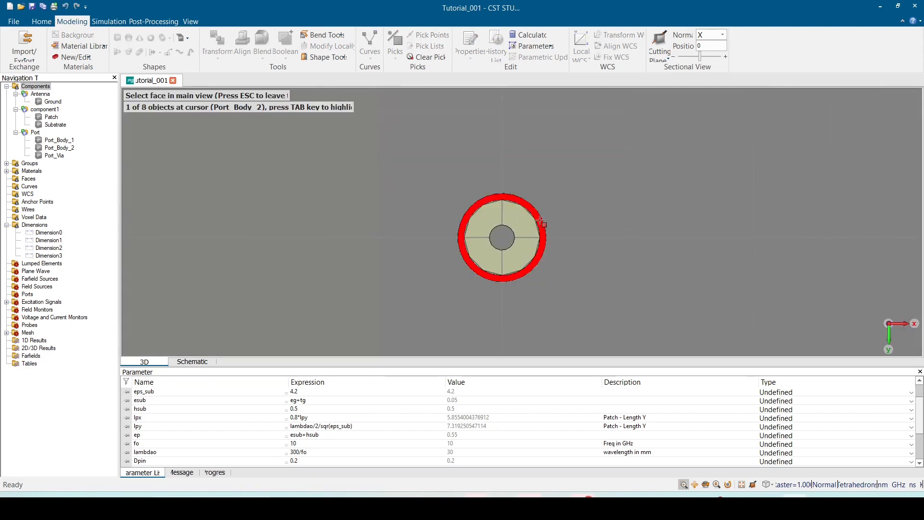
key("Escape")
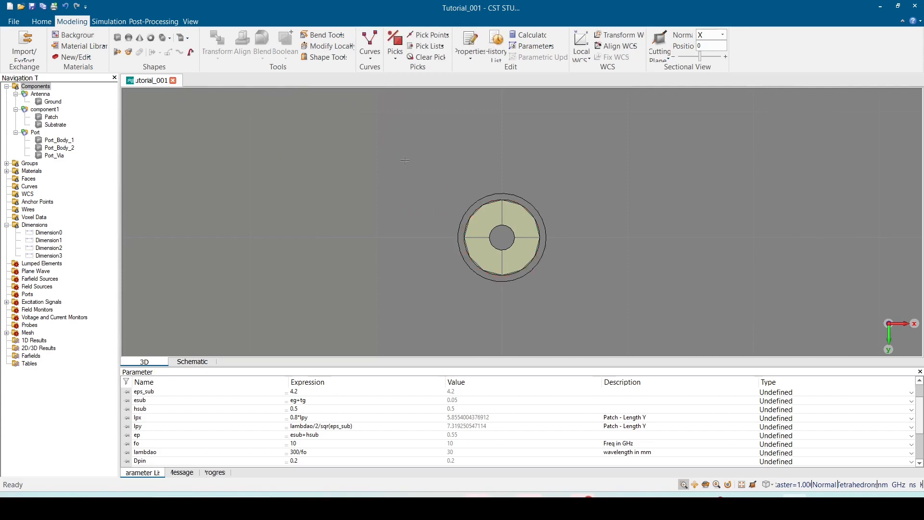
left_click(399, 58)
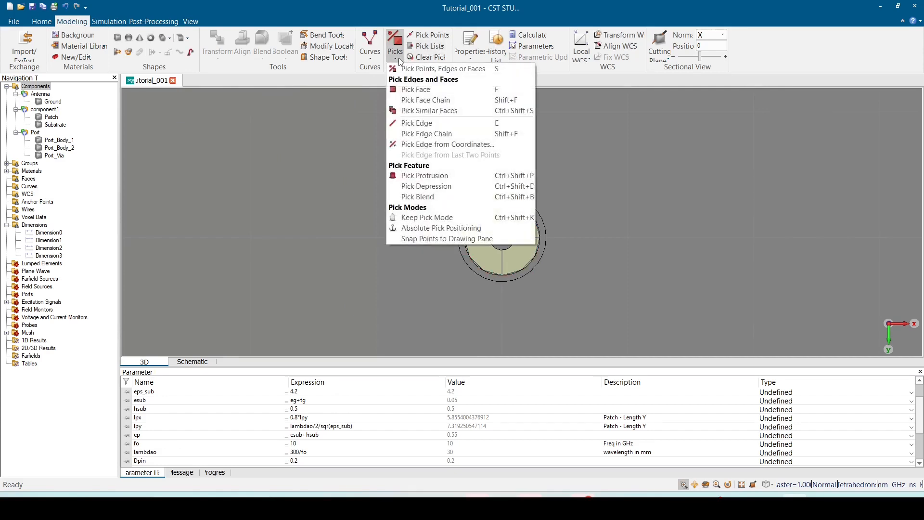
left_click(416, 90)
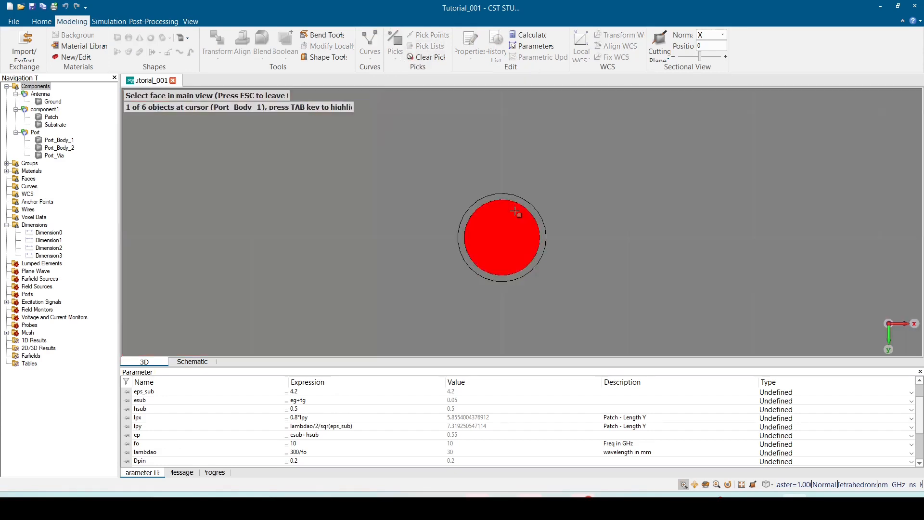
left_click(544, 234)
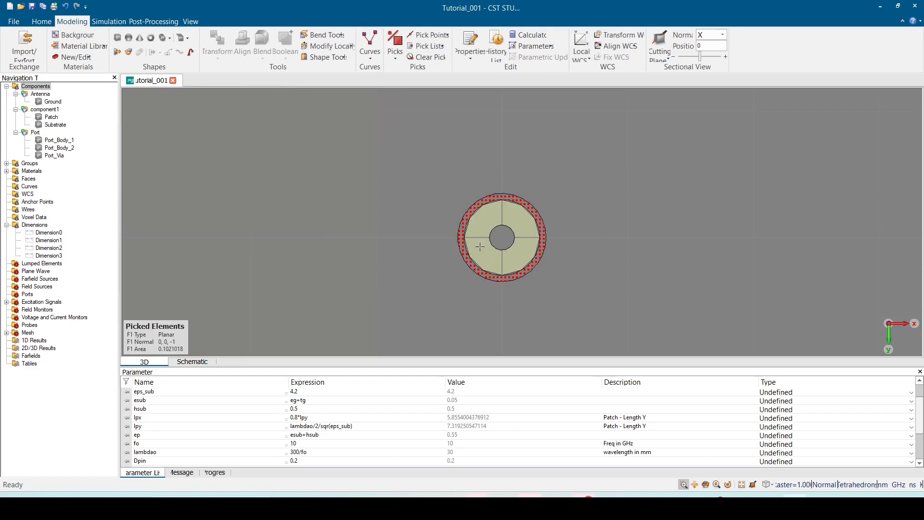
left_click(97, 22)
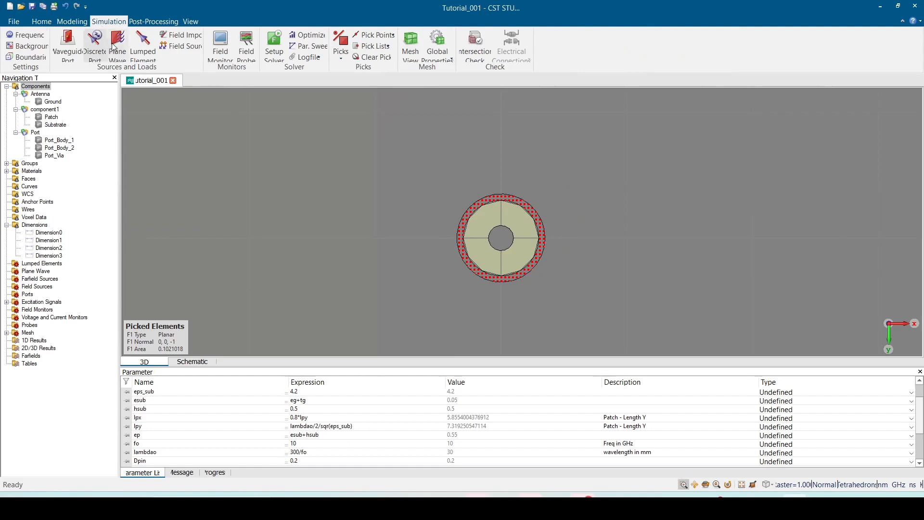
left_click(65, 45)
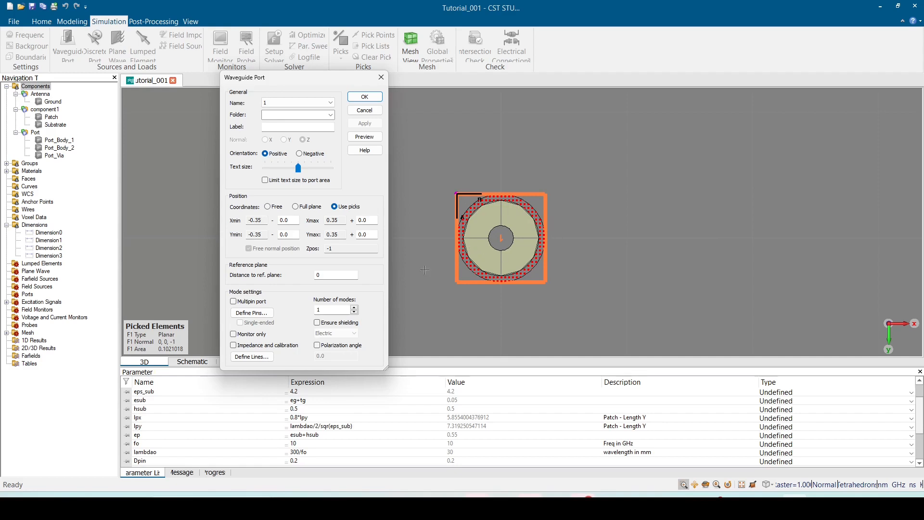
- Extend the waveguide port by 0.5 beyond its picked Xmin limit and preview it
left_click_drag(294, 221, 267, 219)
type("0.5")
left_click(365, 137)
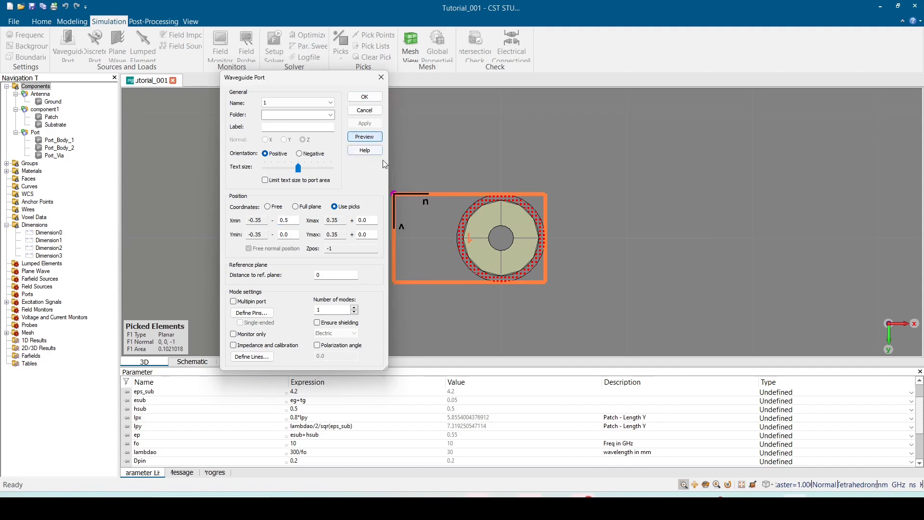
- Reset the Xmin extension to 0, preview the port, and create waveguide port 1 with positive orientation and one mode
left_click(296, 220)
key("BackSpace")
key("BackSpace")
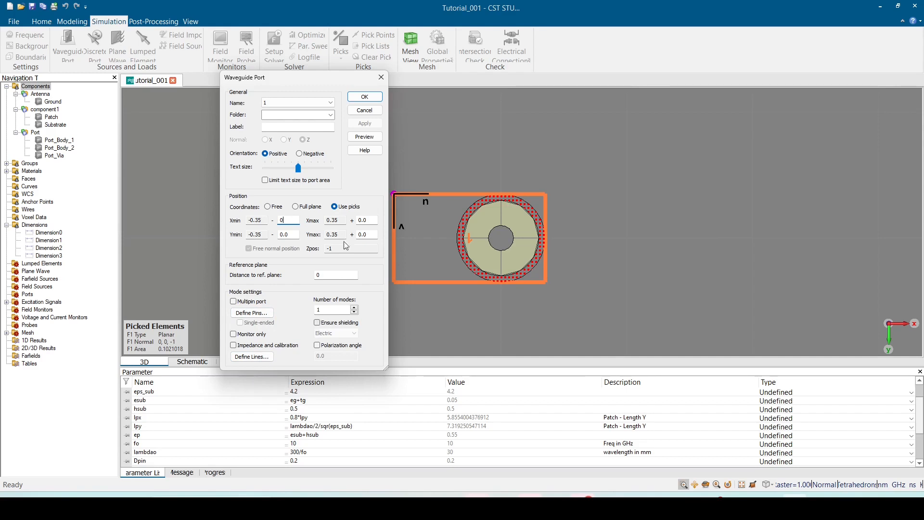
left_click(364, 137)
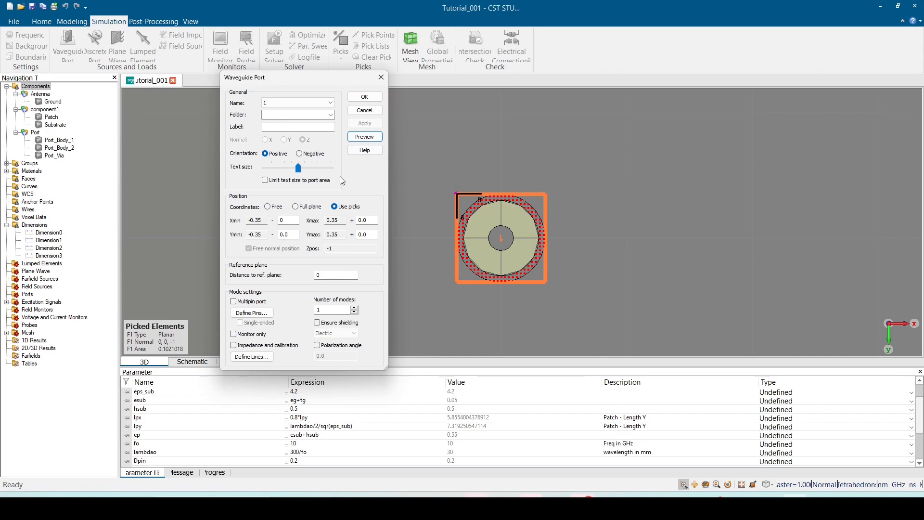
left_click(375, 101)
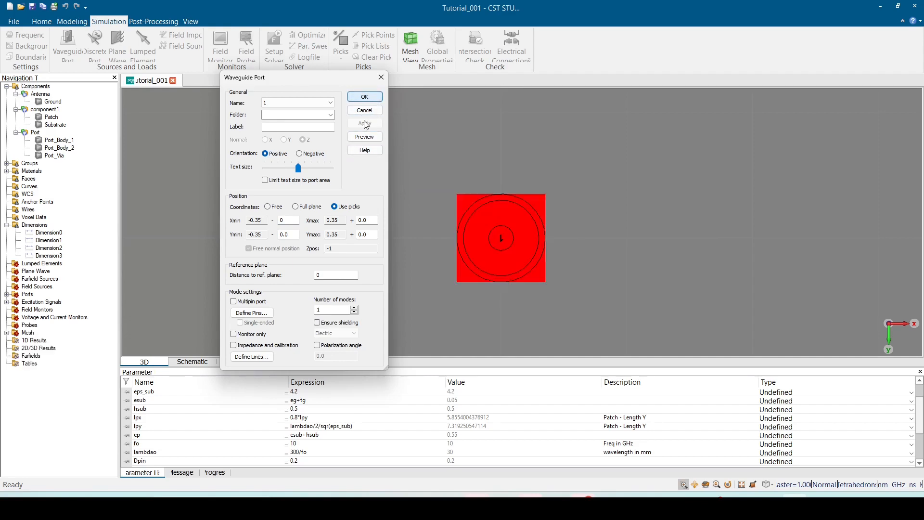
left_click(365, 96)
- Set the feed position parameter yf to -lpy/4 and update the model parametrically
scroll(367, 193, "down", 5)
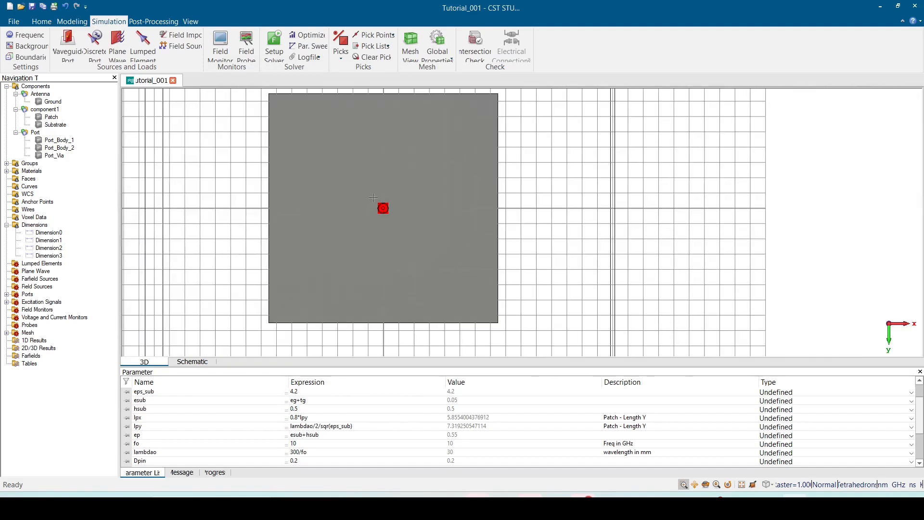
scroll(373, 193, "down", 2)
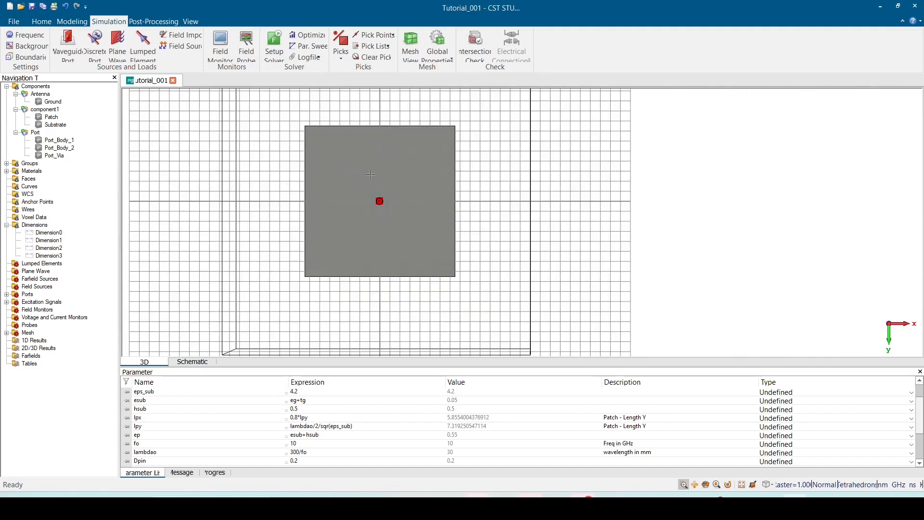
scroll(334, 419, "down", 2)
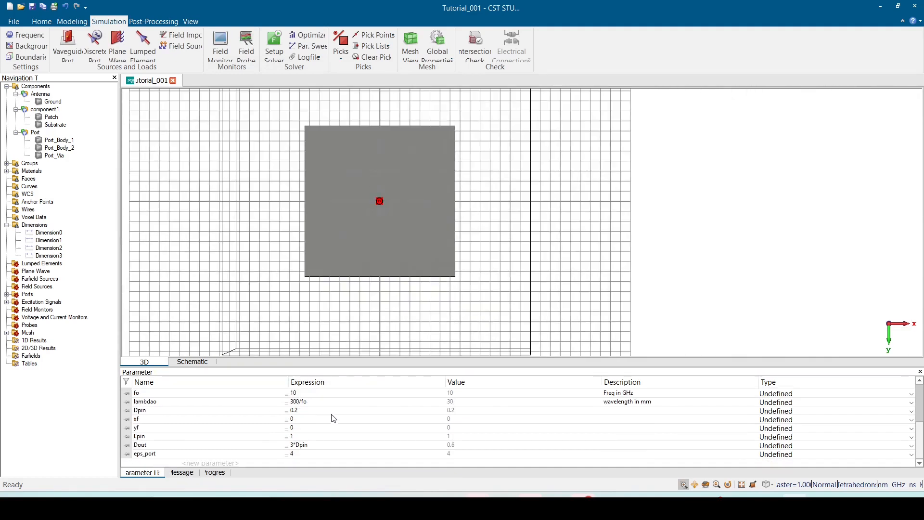
double_click(303, 429)
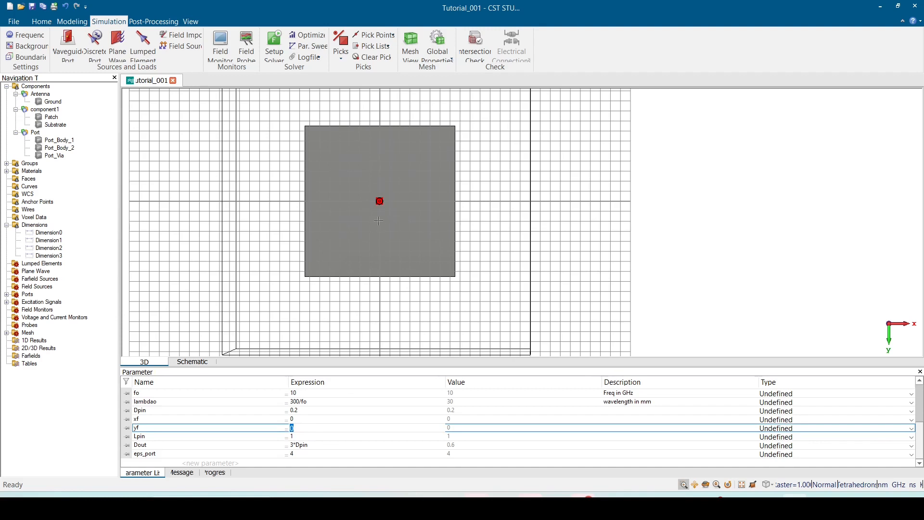
type("-lpy/4")
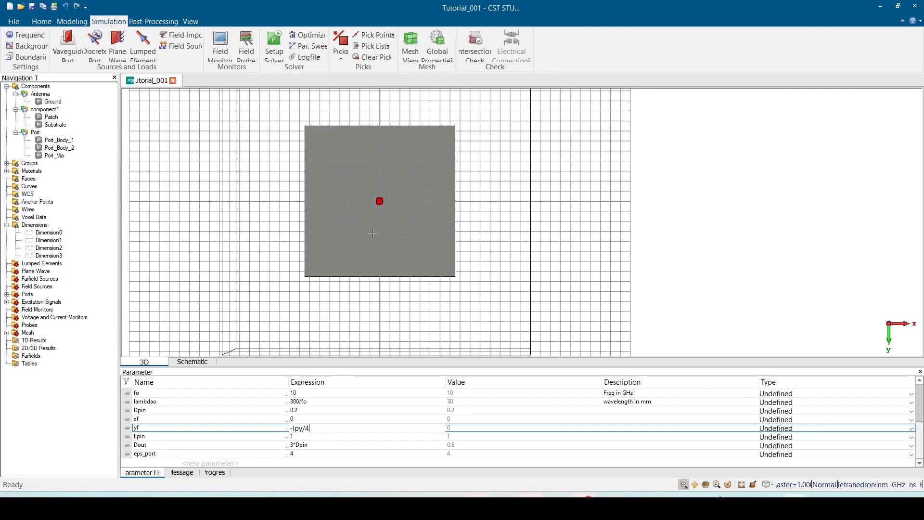
key("Return")
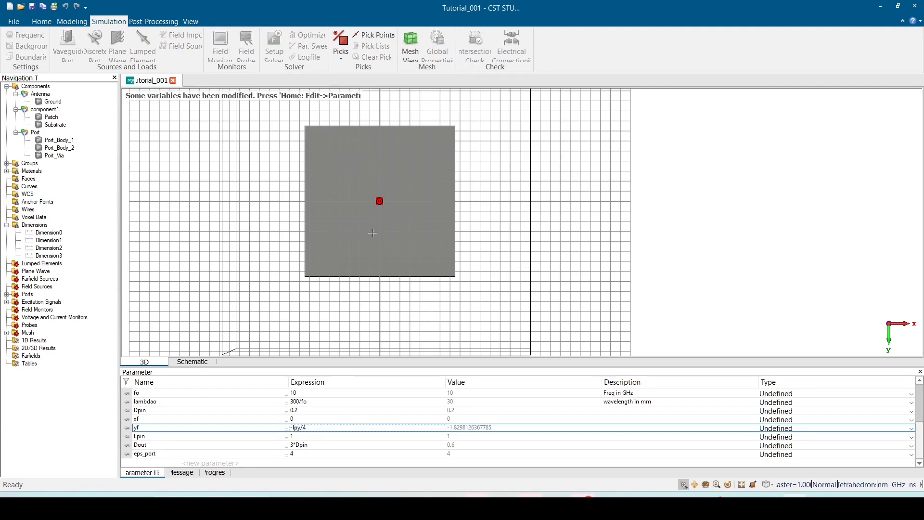
key("F7")
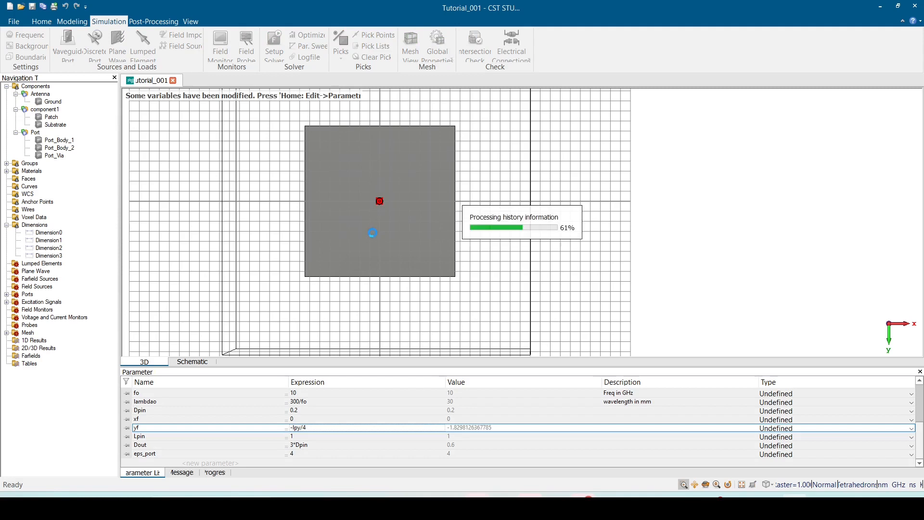
- Examine the alignment of the waveguide port with the coaxial port bodies beneath the Ground plate
scroll(380, 180, "up", 8)
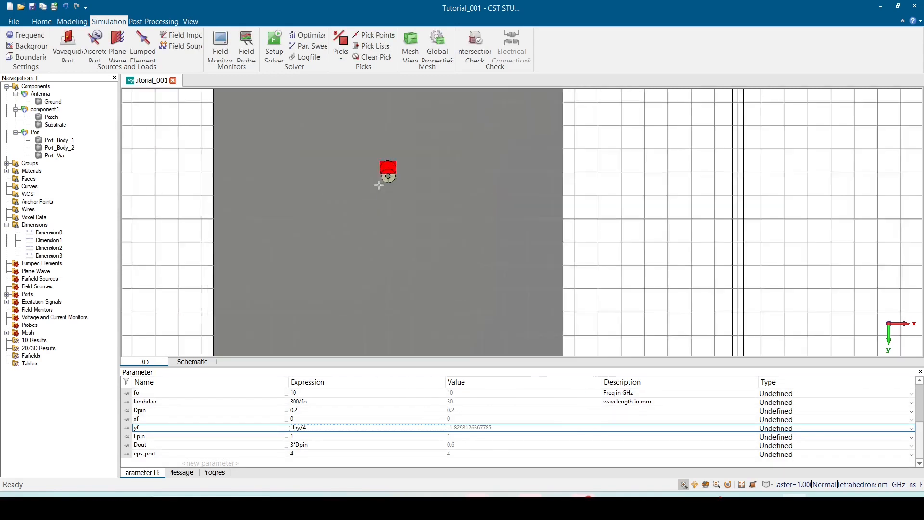
scroll(435, 155, "down", 4)
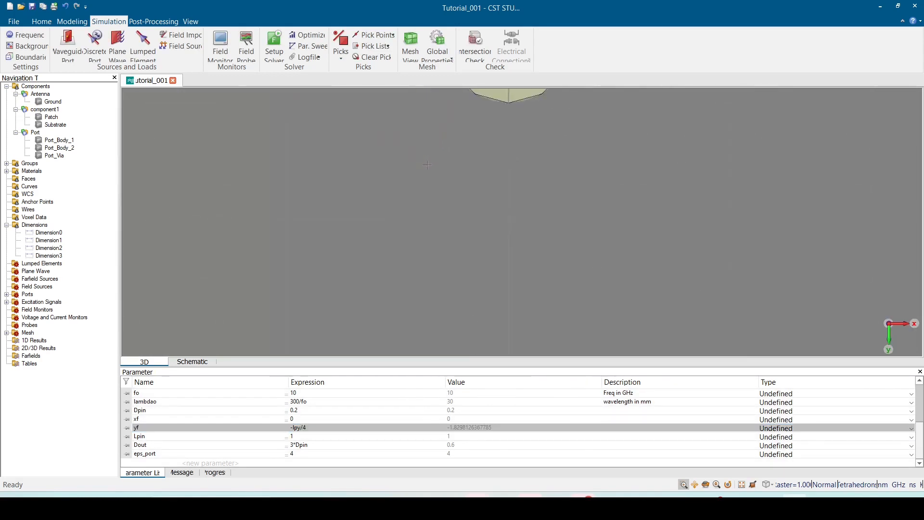
scroll(430, 165, "down", 4)
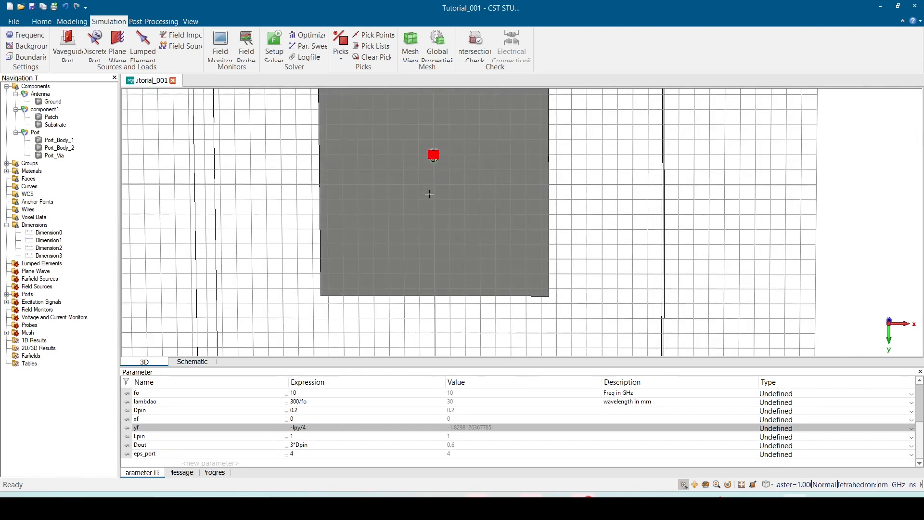
left_click_drag(435, 171, 450, 208)
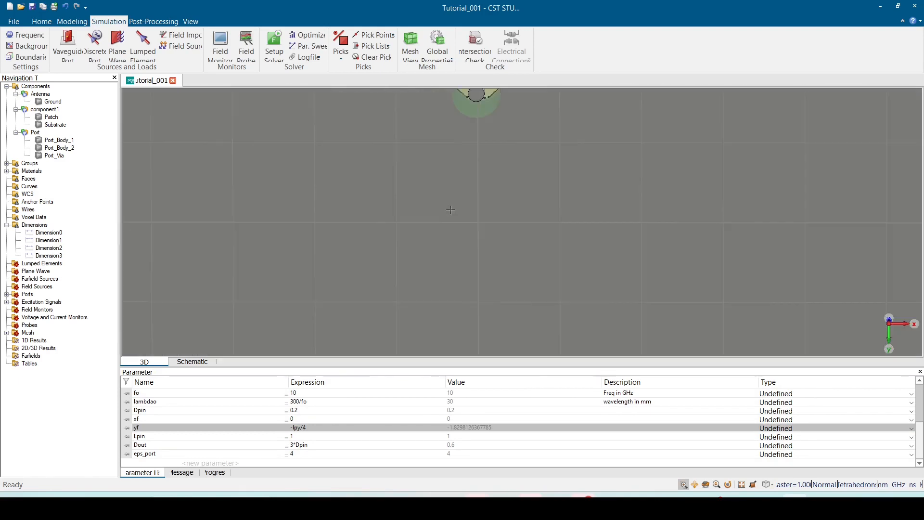
key("space")
scroll(528, 216, "down", 5)
scroll(527, 216, "up", 6)
middle_click_drag(525, 208, 560, 171)
mouse_move(560, 172)
left_mouse_down("ctrl")
mouse_move(567, 165)
mouse_move(554, 175)
left_mouse_up("ctrl")
scroll(553, 176, "down", 6)
scroll(553, 176, "up", 12)
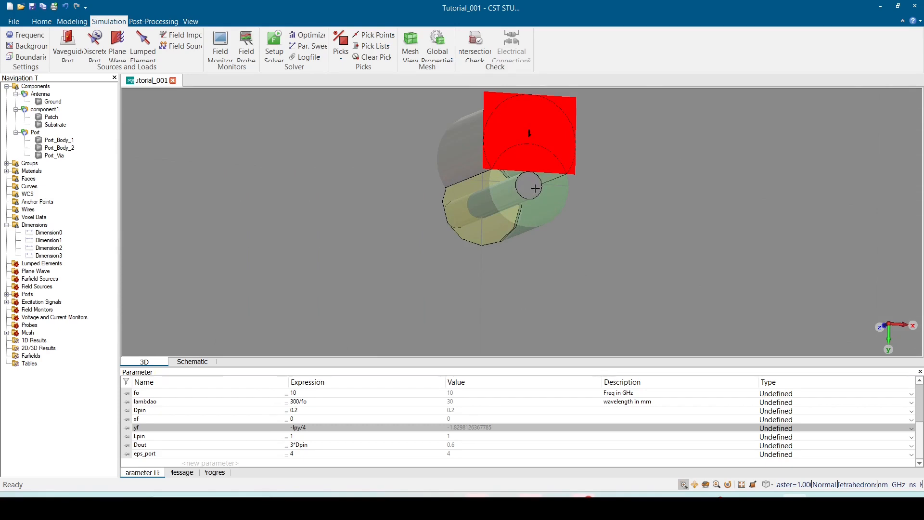
- Restore the waveguide port and examine the position of the Port_Via pin relative to the port bodies and the Ground plate
double_click(530, 133)
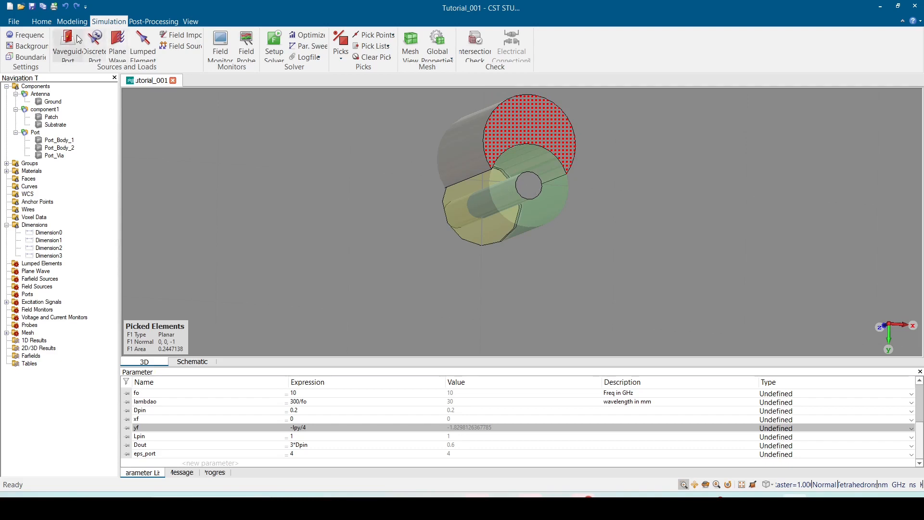
left_click(68, 7)
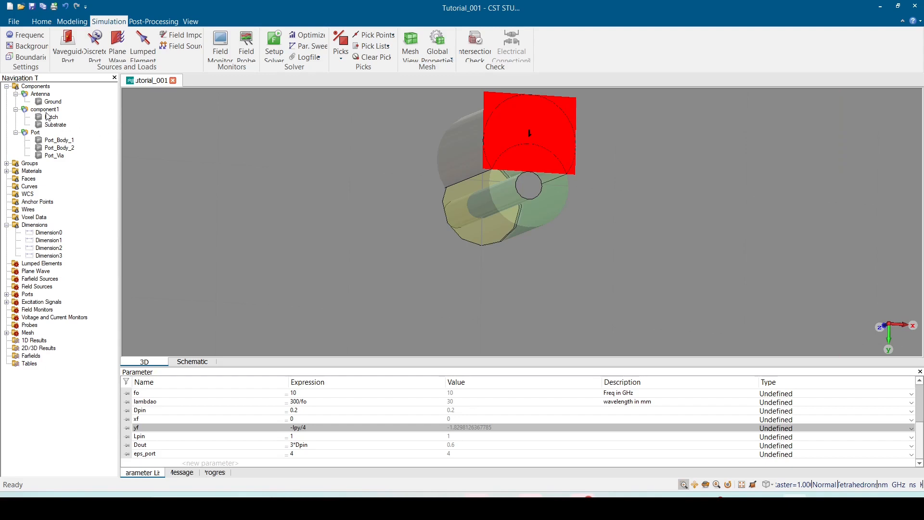
left_click(54, 155)
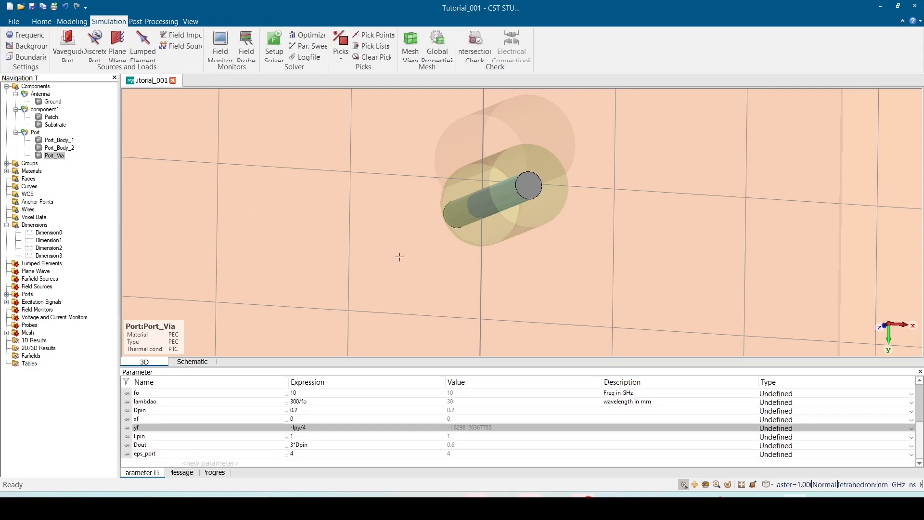
scroll(400, 257, "down", 5)
mouse_move(407, 249)
left_mouse_down("ctrl")
mouse_move(461, 241)
mouse_move(405, 250)
mouse_move(474, 202)
left_mouse_up("ctrl")
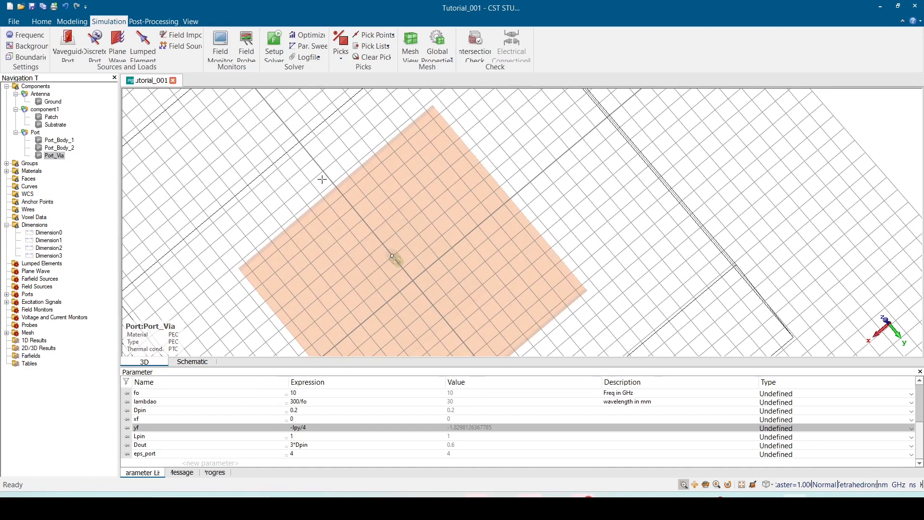
- Highlight the component1 and Port components and examine how the coaxial port bodies line up on the underside of the antenna
left_click(32, 111)
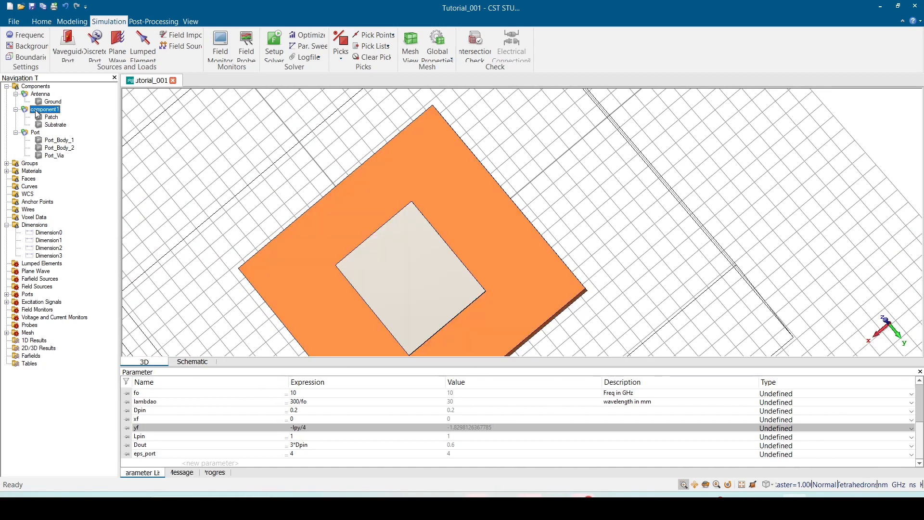
left_click(37, 133)
mouse_move(459, 283)
left_mouse_down("ctrl")
mouse_move(435, 281)
mouse_move(432, 260)
mouse_move(343, 215)
mouse_move(302, 180)
left_mouse_up("ctrl")
scroll(436, 262, "down", 5)
scroll(436, 262, "up", 7)
left_click_drag(568, 318, 464, 268, "ctrl")
scroll(476, 311, "up", 3)
scroll(476, 311, "up", 3)
mouse_move(453, 311)
left_mouse_down("ctrl")
mouse_move(423, 222)
mouse_move(456, 272)
mouse_move(484, 245)
mouse_move(472, 251)
left_mouse_up("ctrl")
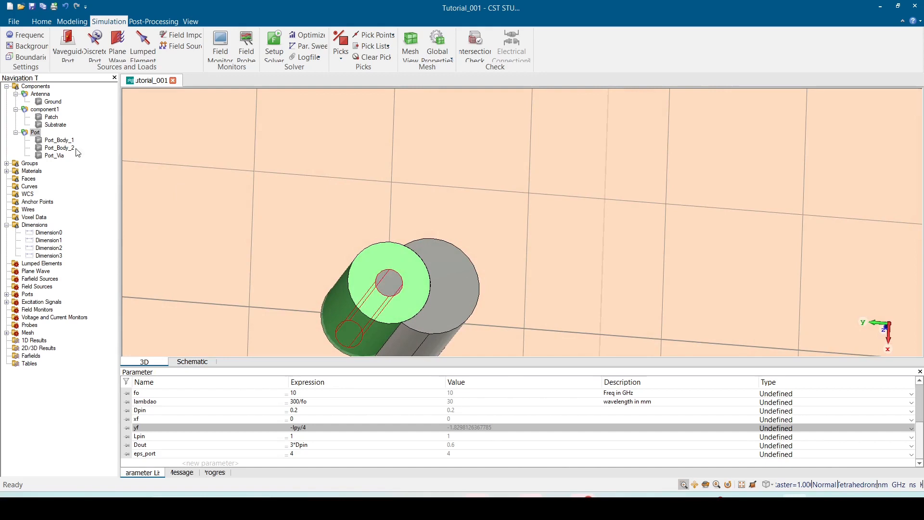
- Isolate Port_Body_2 and examine its offset from the Port_Via pin and Port_Body_1
left_click(68, 148)
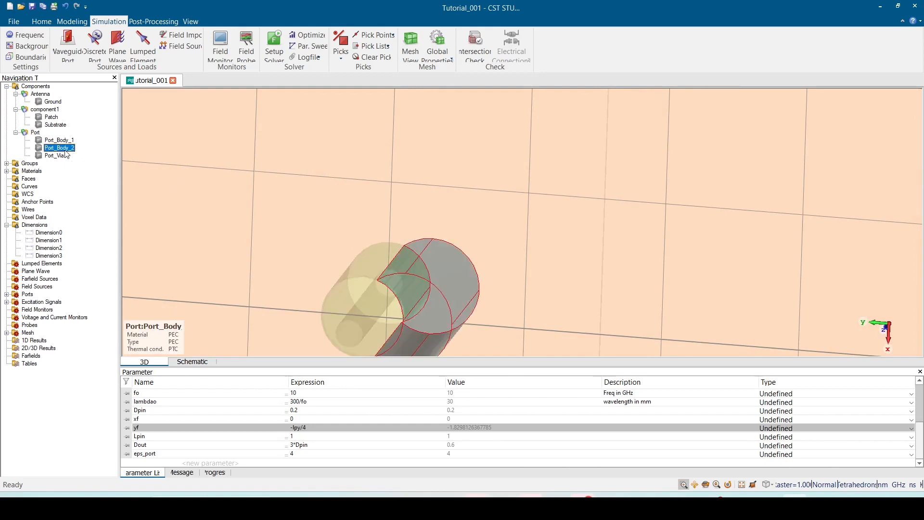
double_click(65, 150)
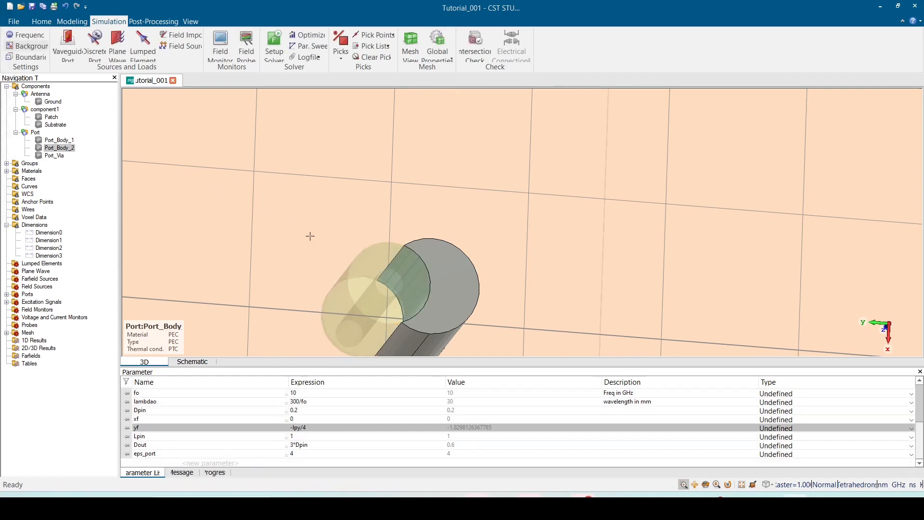
scroll(347, 281, "down", 3)
middle_click_drag(343, 278, 351, 269)
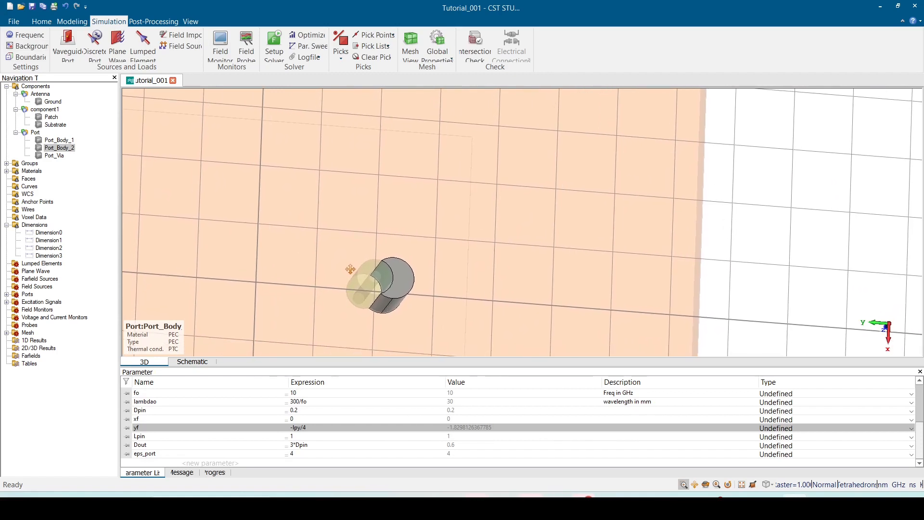
left_click(60, 149)
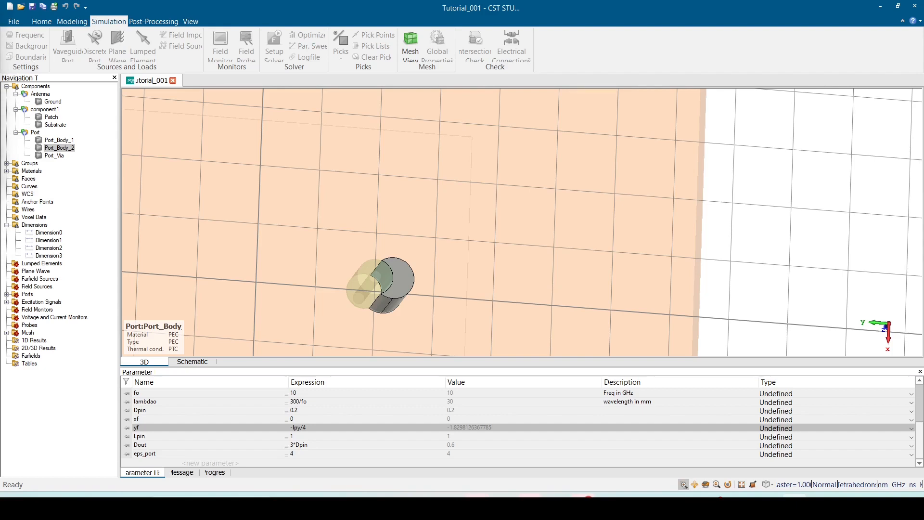
- Open the "transform: scale Port:Port_Body" entry of the history list for editing and select its Origin value
left_click(40, 22)
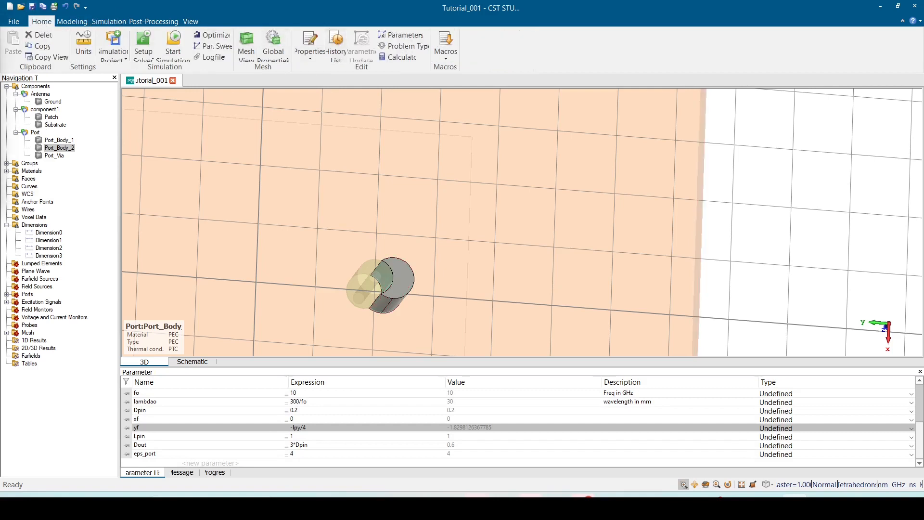
left_click_drag(0, 32, 523, 118)
left_click_drag(566, 300, 577, 322)
double_click(455, 283)
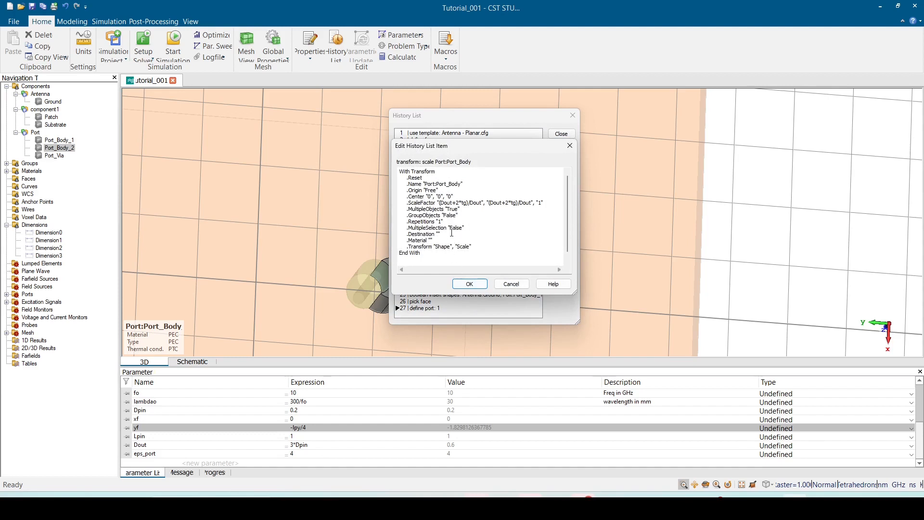
double_click(430, 191)
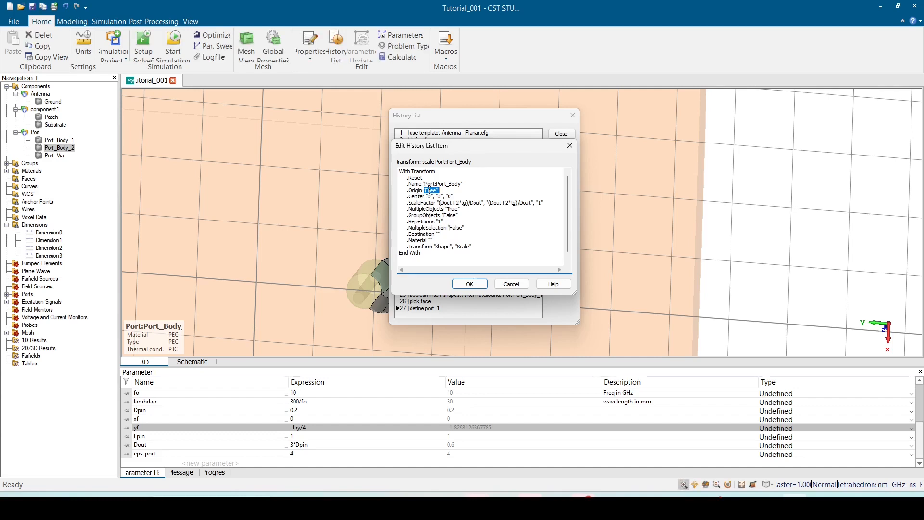
- Discard the open history item edit and run the history only up to the Port_Body_1 material change to Port_Filling
left_click(512, 284)
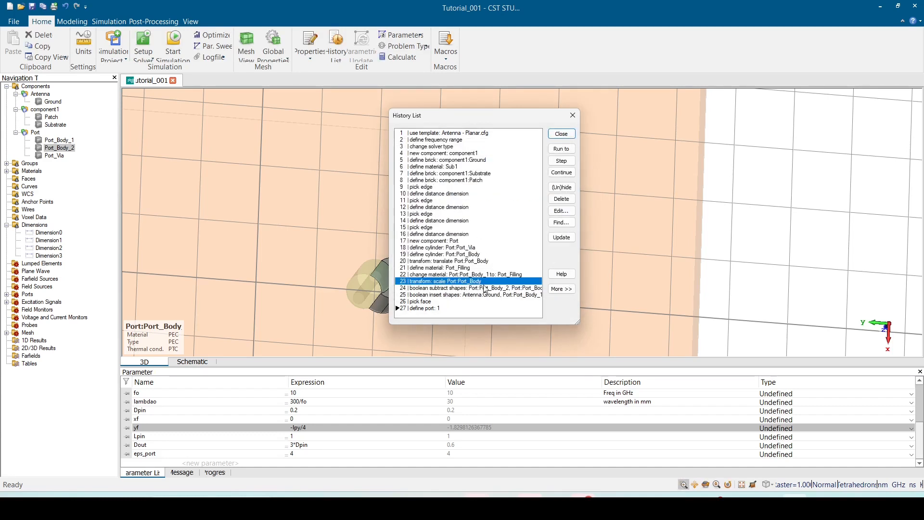
left_click(442, 275)
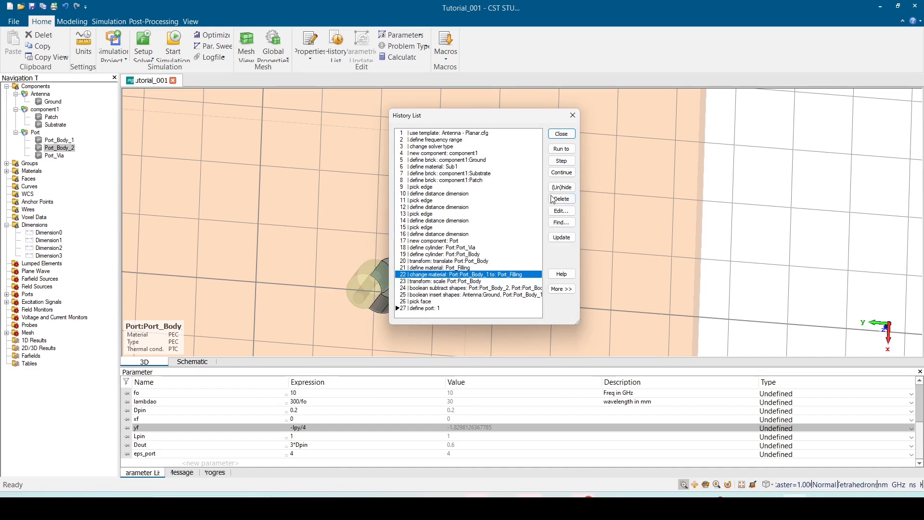
left_click(558, 149)
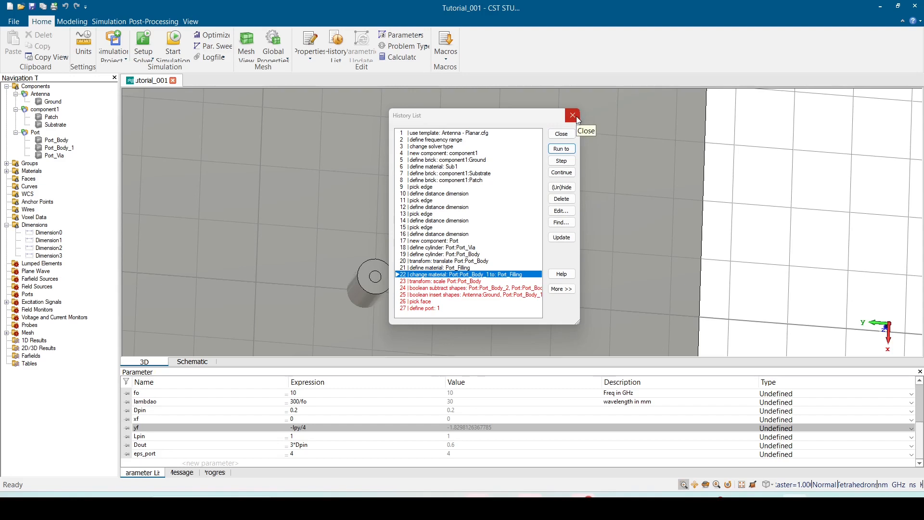
- Delete the Port_Body scale transform from the history list without updating the structure yet
left_click(473, 283)
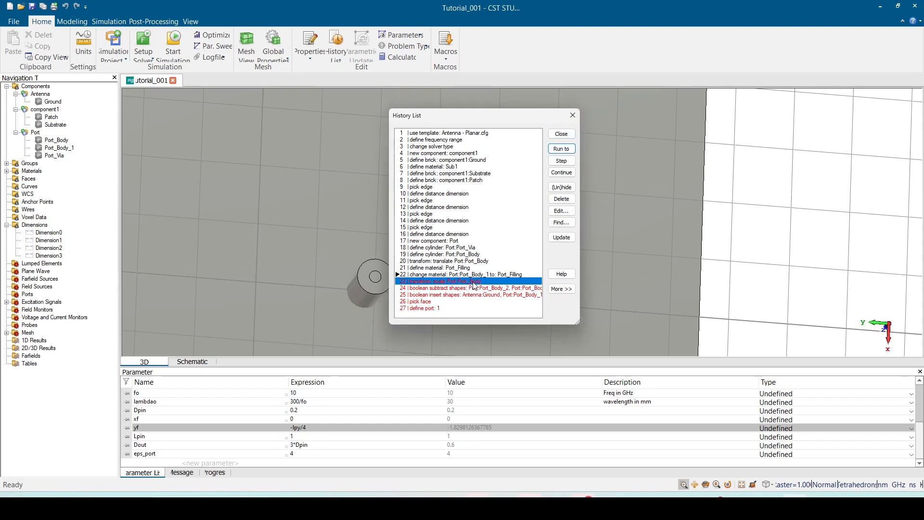
left_click(562, 199)
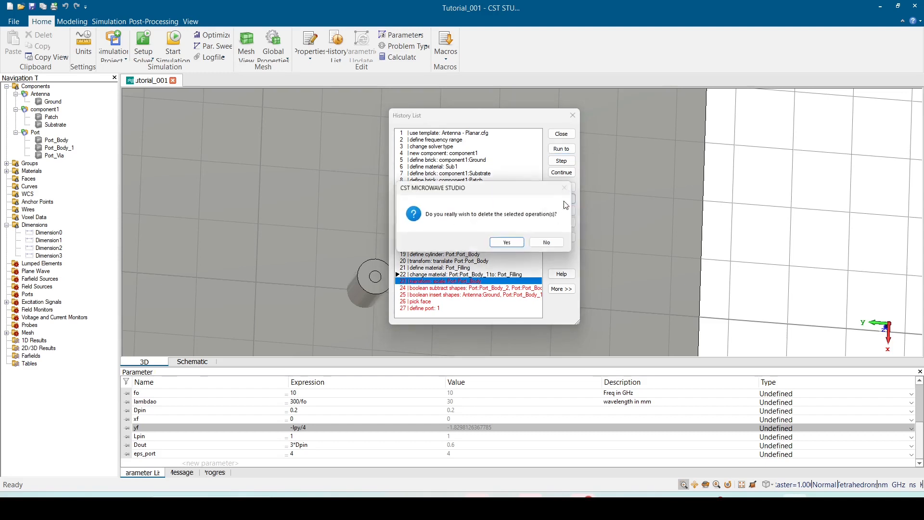
left_click(509, 245)
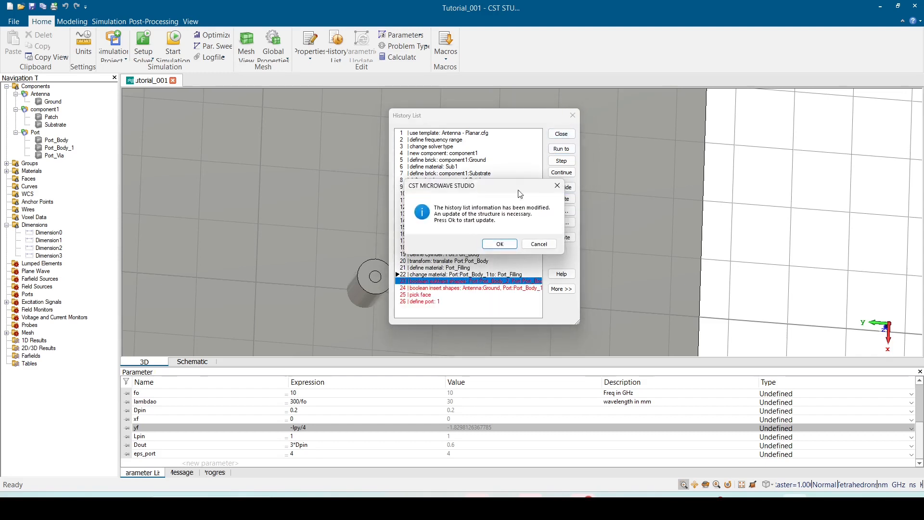
left_click(538, 244)
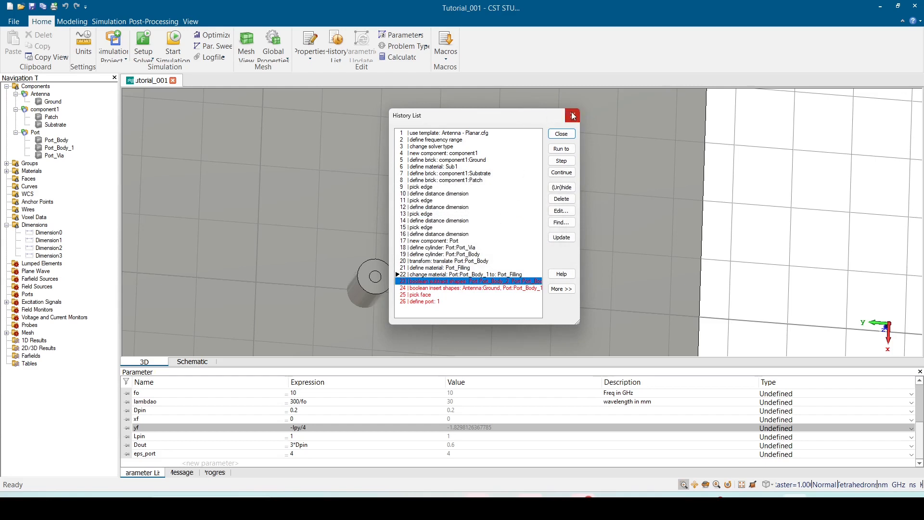
- Try to update the structure with the modified history and close the history list
left_click(457, 274)
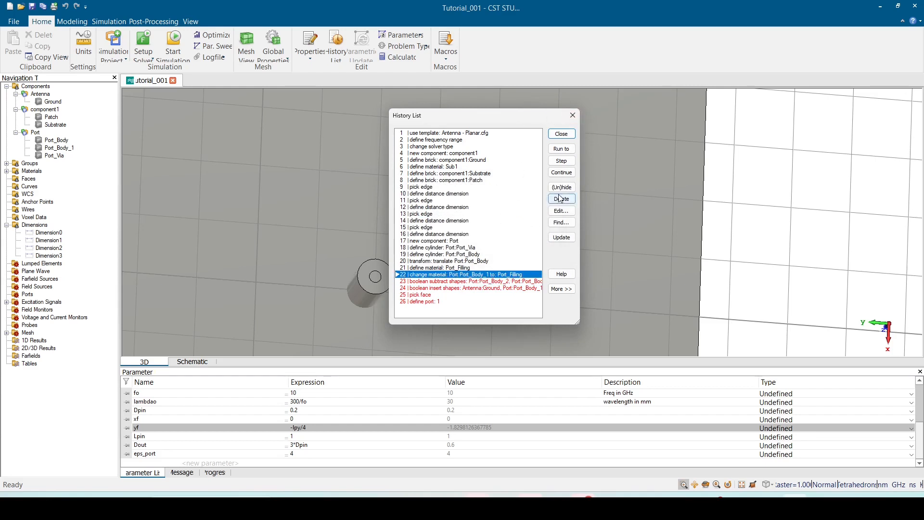
left_click(565, 135)
left_click(493, 242)
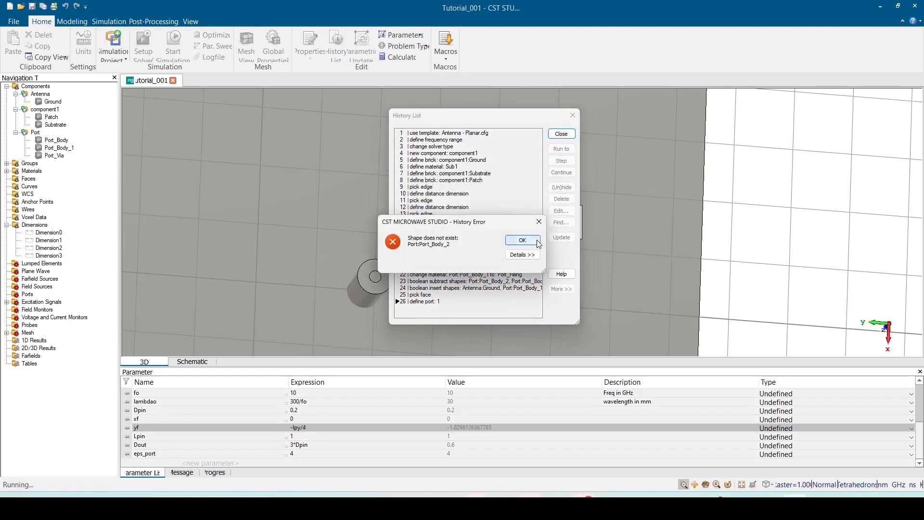
left_click(522, 240)
left_click(573, 116)
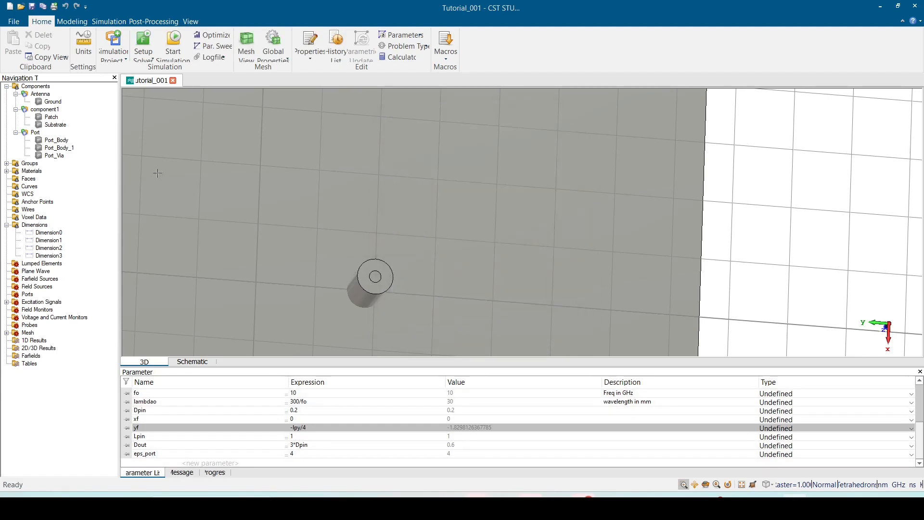
- Set up a non-uniform Scale transform of Port_Body with the shape center as origin
left_click(65, 140)
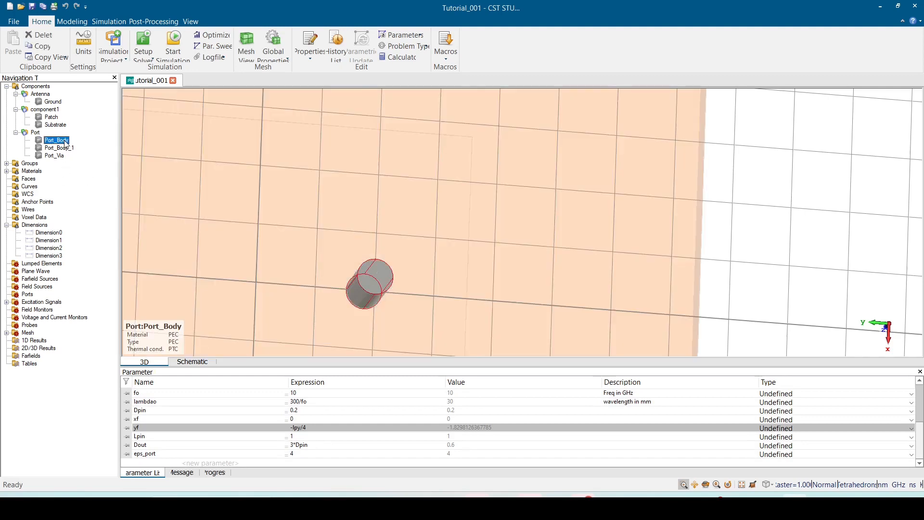
left_click(66, 149)
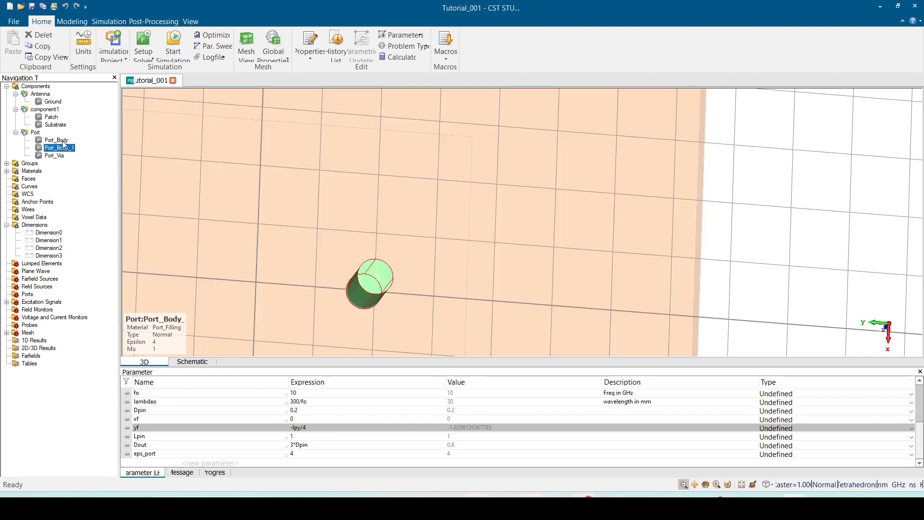
left_click(64, 142)
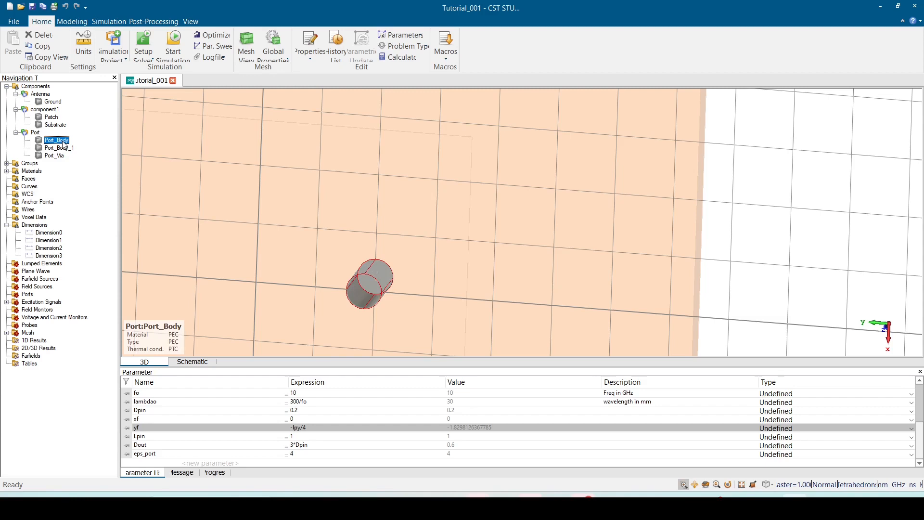
key("ctrl+t")
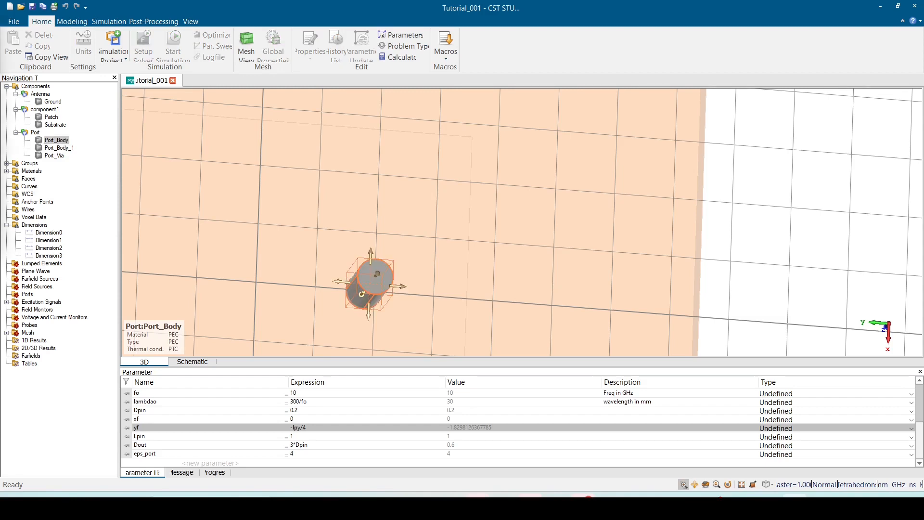
left_click_drag(187, 74, 246, 85)
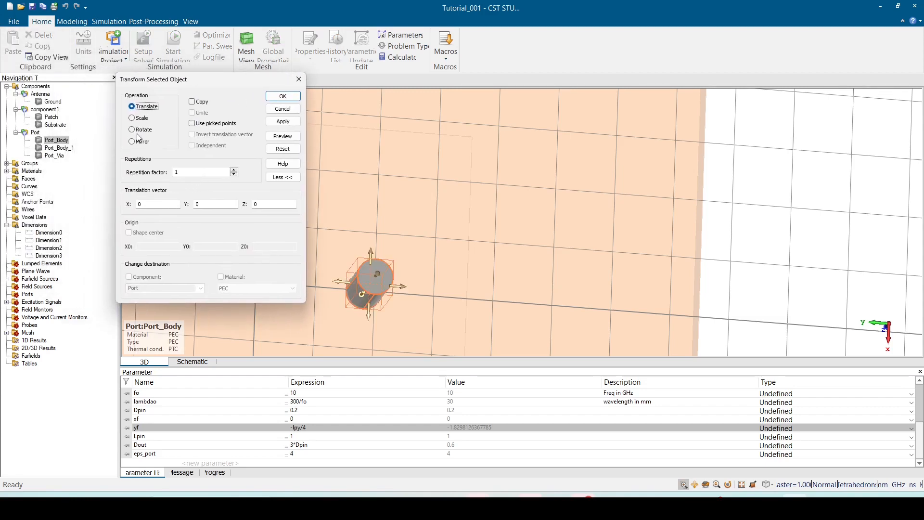
left_click(132, 118)
left_click(130, 233)
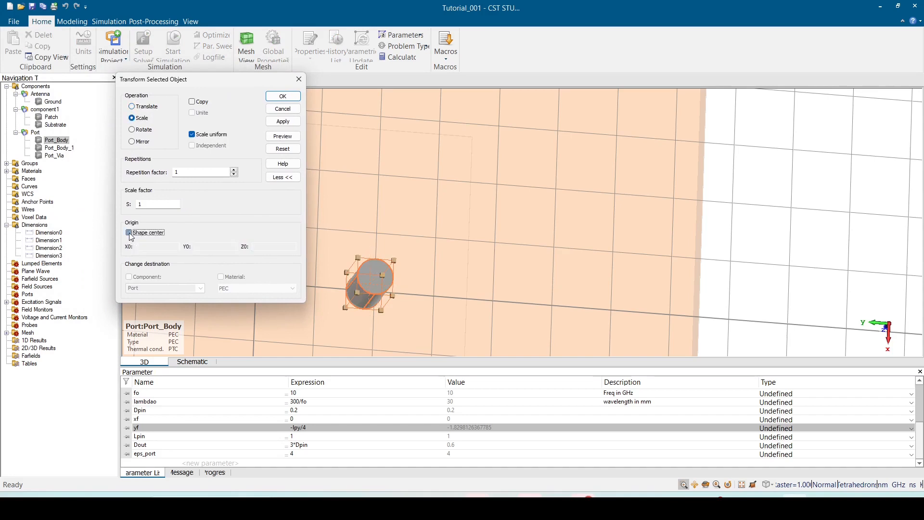
left_click(193, 134)
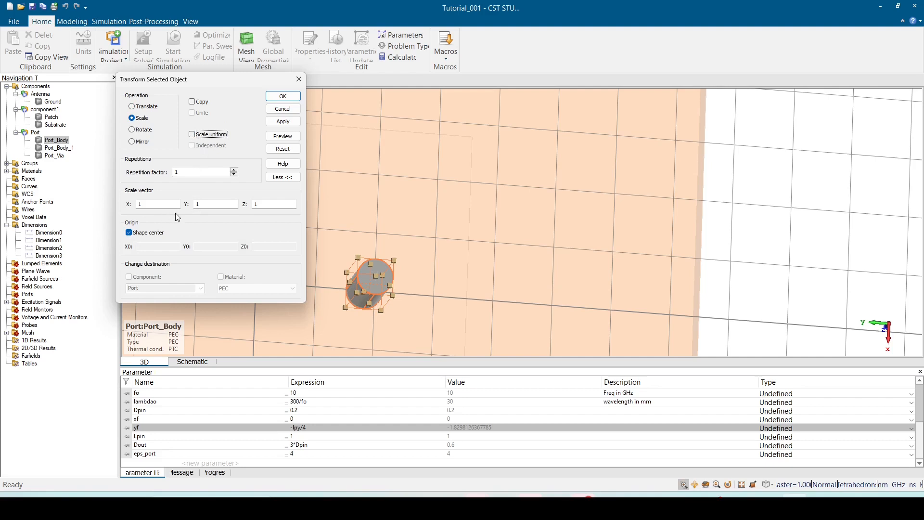
- Scale Port_Body as a copy with X and Y factors of (dout+2*tg)/dout and a Z factor of 1
double_click(155, 204)
type("dout+2*tg")
left_click(142, 204)
type("/dout")
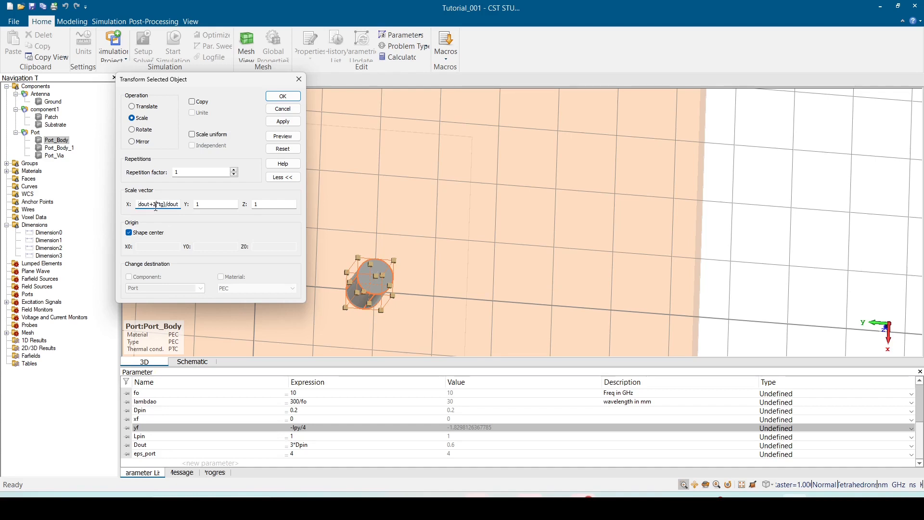
left_click_drag(179, 204, 117, 195)
key("ctrl+c")
left_click_drag(219, 206, 190, 203)
key("ctrl+v")
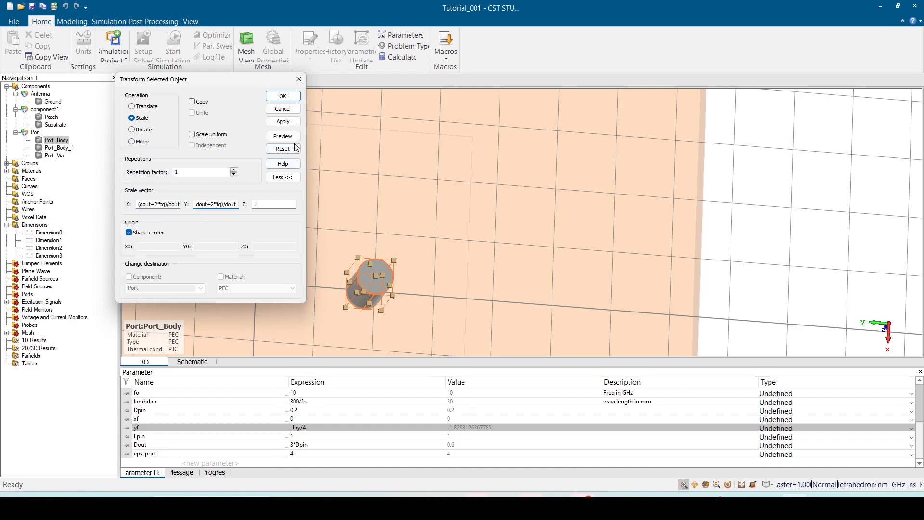
left_click(193, 102)
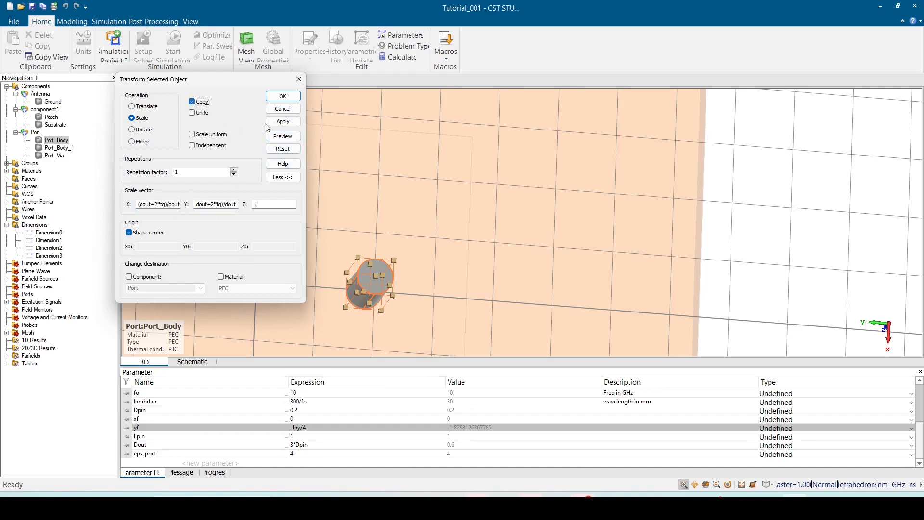
left_click(288, 138)
left_click(283, 96)
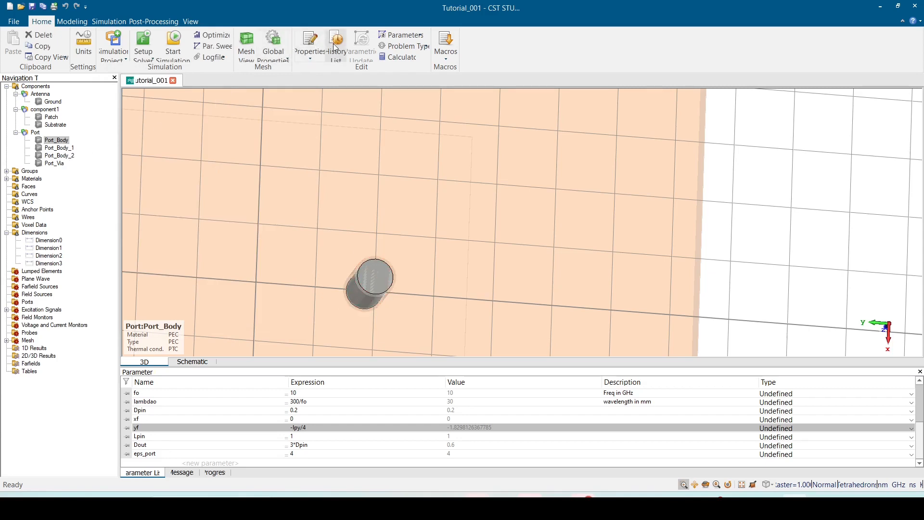
- Run the model history through its final entry, the definition of port 1, and close the history list
left_click(345, 54)
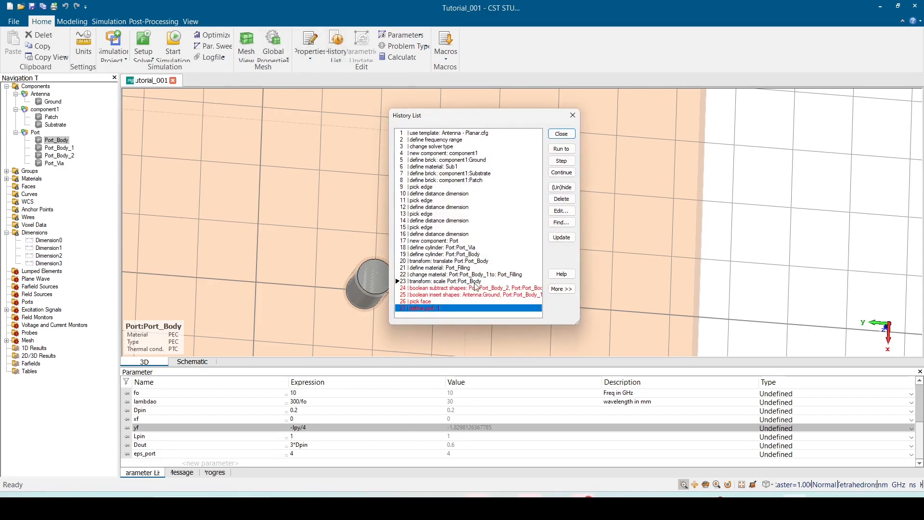
left_click(571, 149)
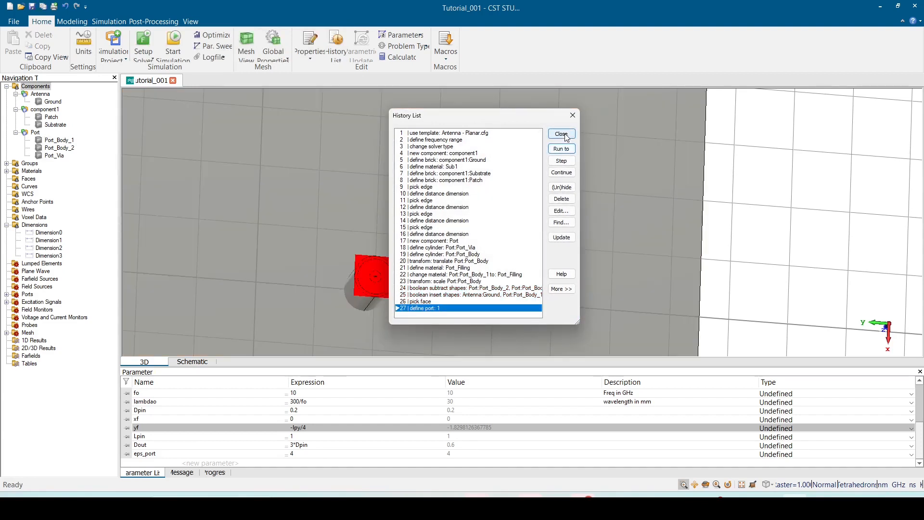
left_click(561, 134)
- Set the expression of parameter yf to -lpy/3
scroll(562, 229, "down", 5)
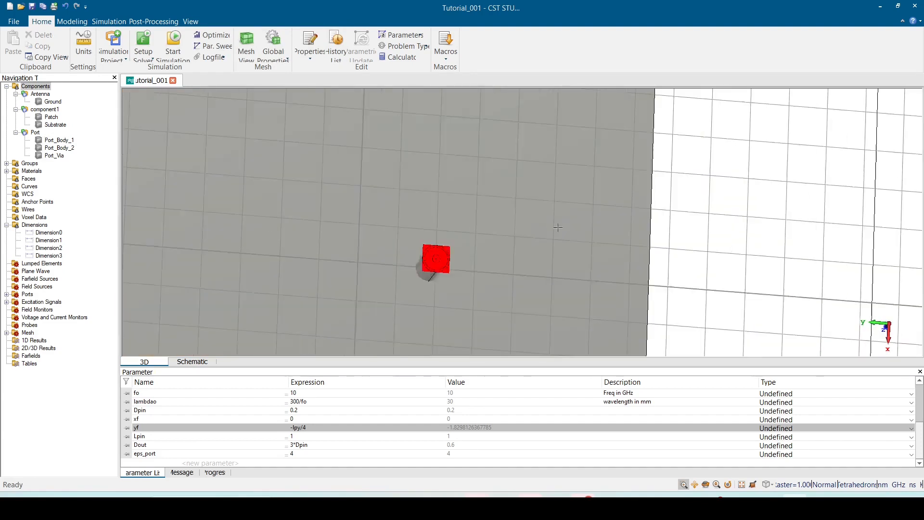
scroll(554, 245, "up", 3)
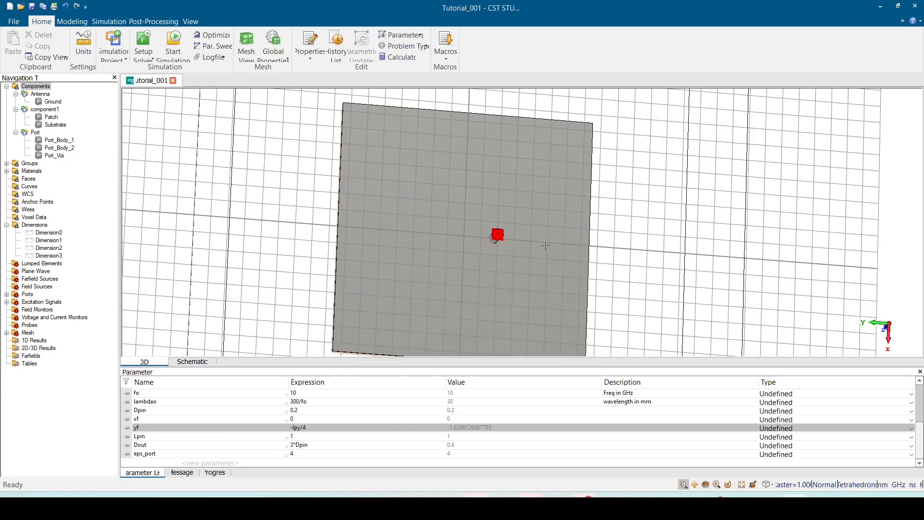
double_click(319, 427)
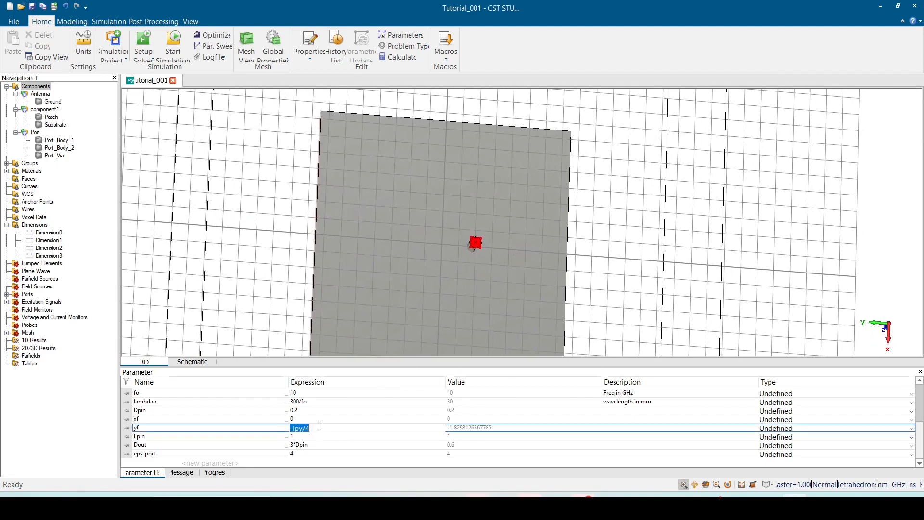
left_click(320, 427)
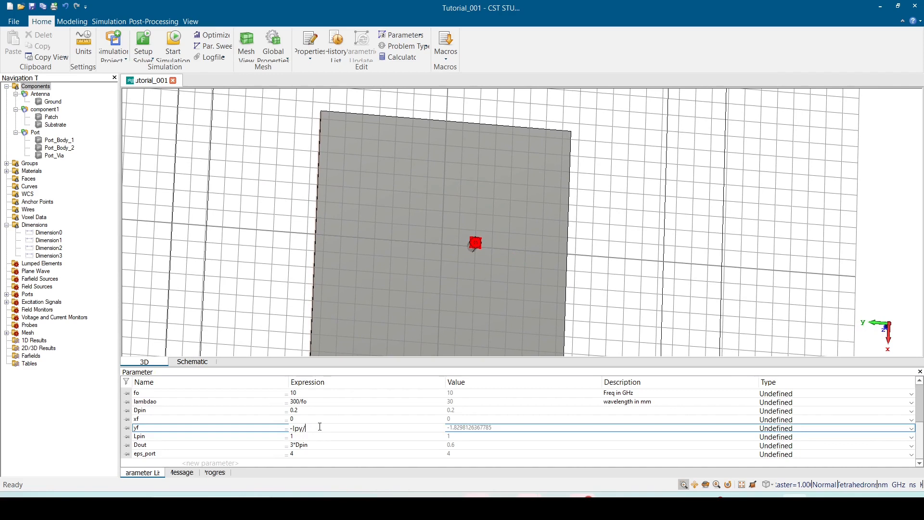
type("3")
key("Return")
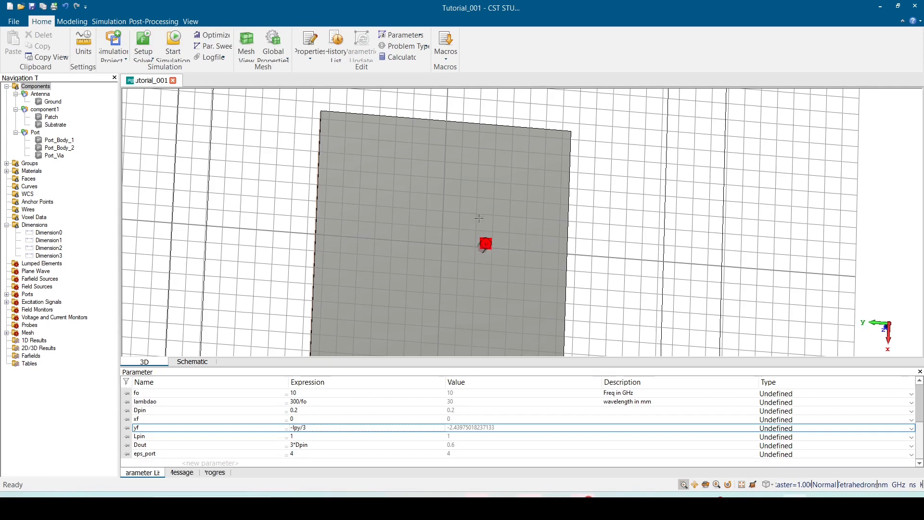
- Inspect the feed port on the ground plane and the whole antenna from several angles, finishing with a front view of the patch
scroll(442, 237, "up", 2)
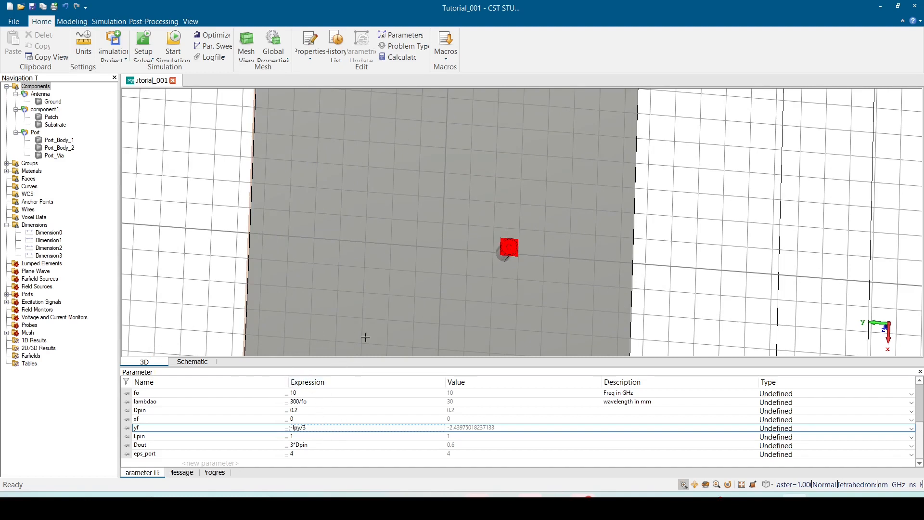
left_click(315, 429)
scroll(461, 293, "up", 2)
scroll(461, 292, "down", 4)
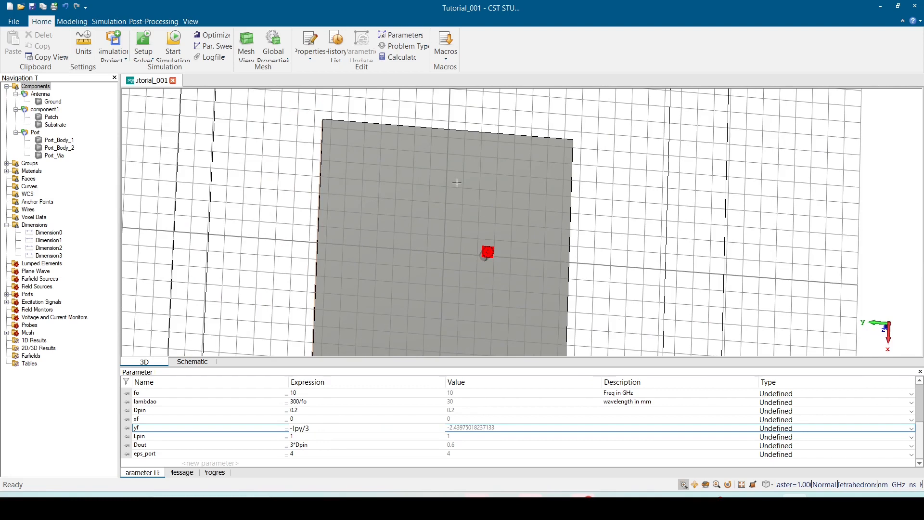
left_click_drag(513, 154, 534, 110, "ctrl+shift")
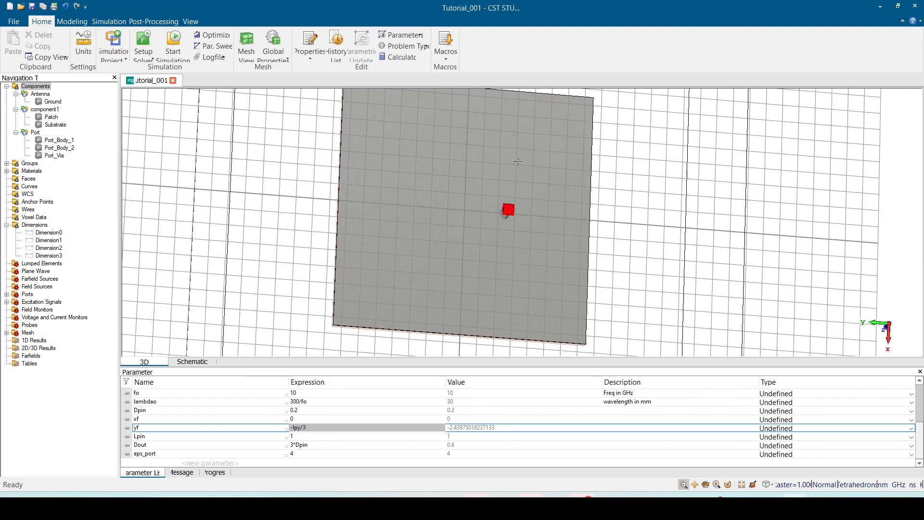
left_click_drag(518, 157, 523, 164, "ctrl")
key("3")
scroll(541, 169, "up", 3)
scroll(616, 215, "up", 4)
scroll(615, 214, "down", 4)
scroll(615, 215, "down", 10)
left_click_drag(643, 235, 782, 275, "ctrl")
scroll(629, 224, "down", 8)
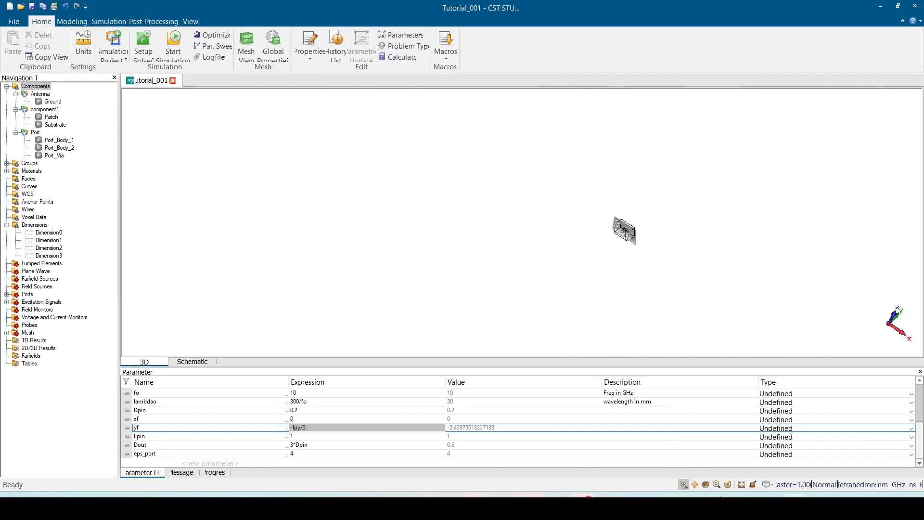
scroll(624, 235, "up", 12)
left_click_drag(624, 235, 648, 304, "ctrl")
key("5")
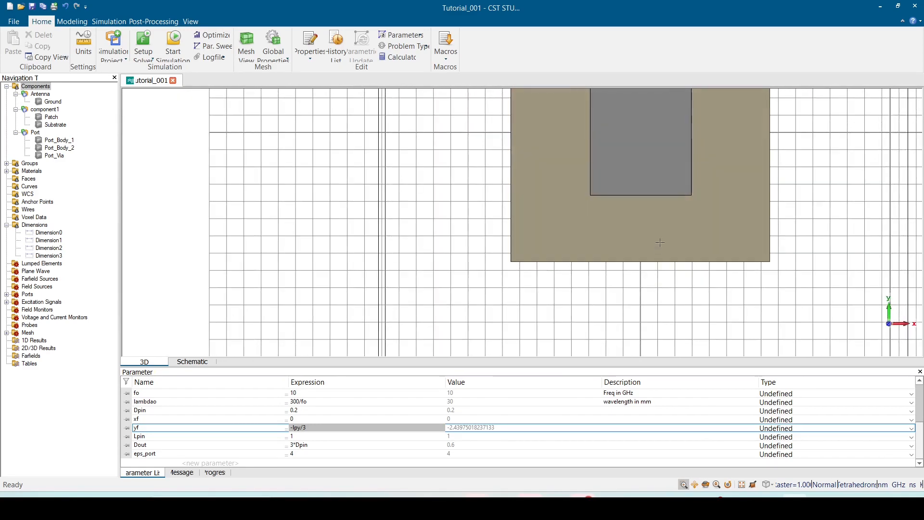
left_click_drag(660, 226, 517, 313)
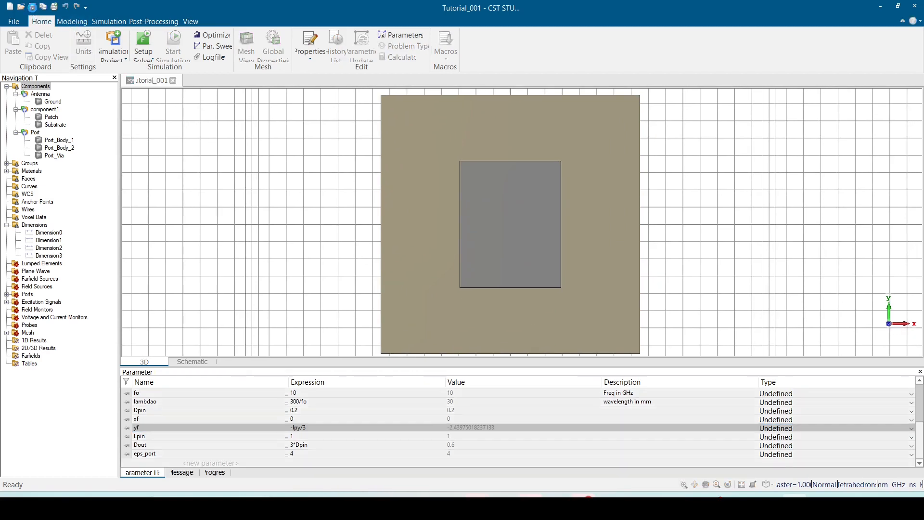
- Run the frequency domain solver with its existing sweep, mesh and excitation settings
left_click(145, 40)
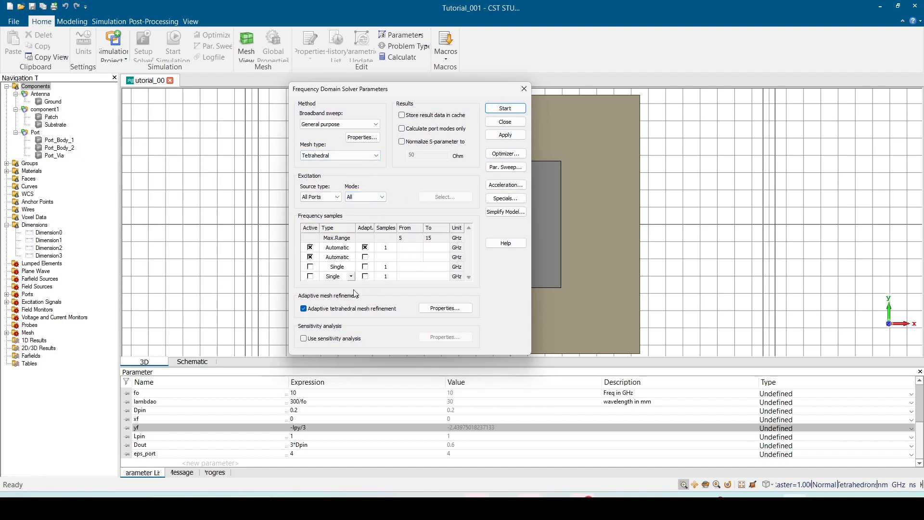
left_click(502, 110)
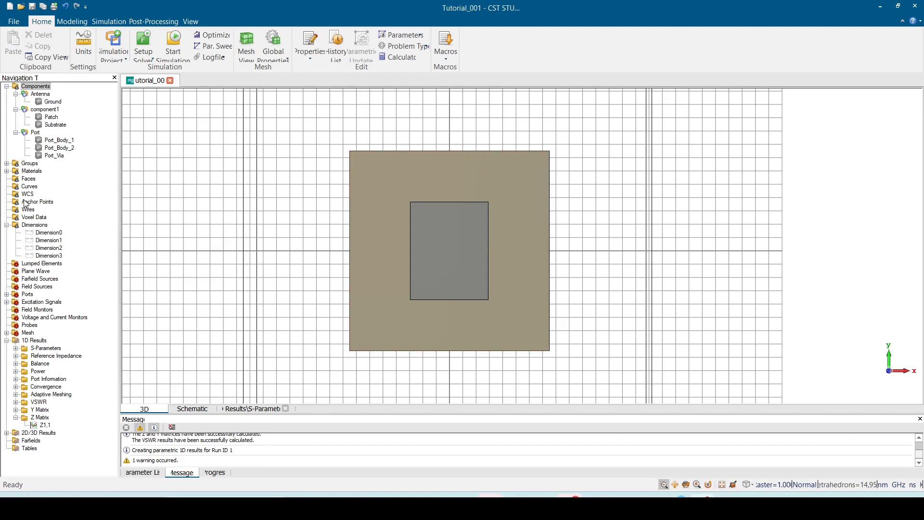
- View the S1,1 magnitude plot and the port's reference impedance plot in the 1D results
left_click(16, 348)
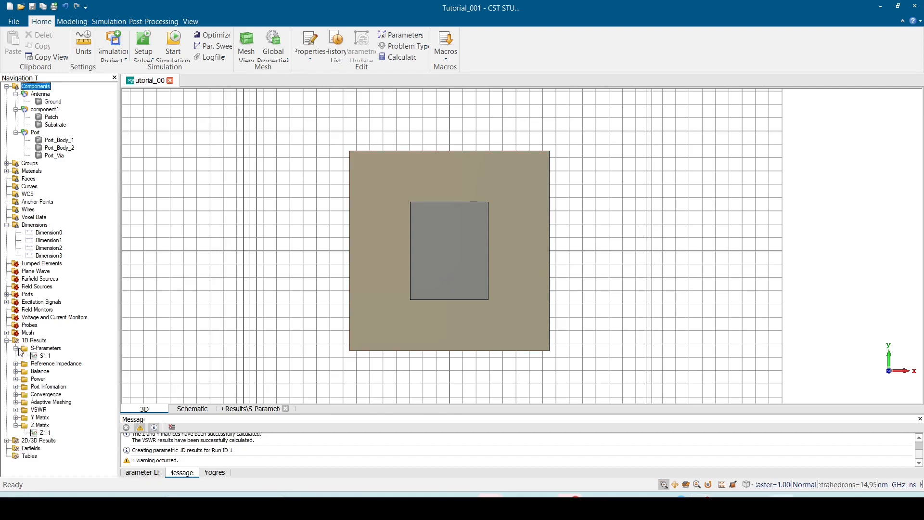
left_click(48, 356)
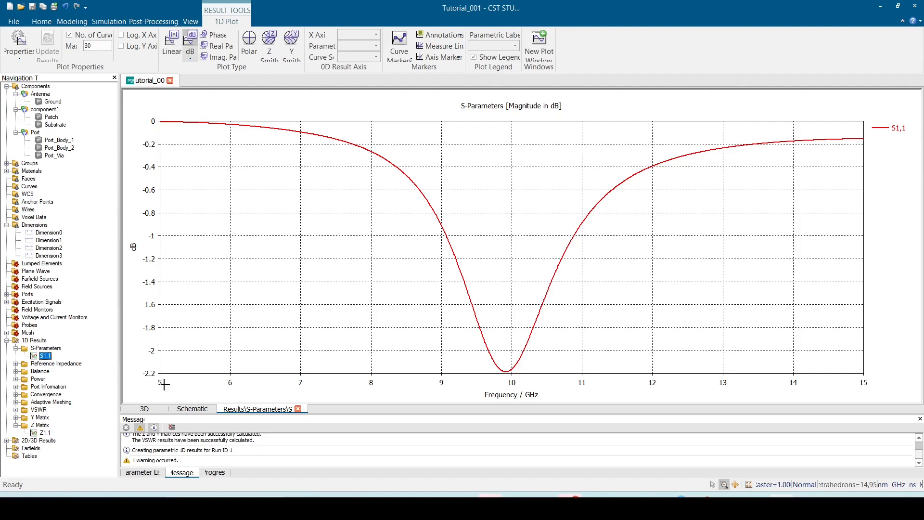
left_click(16, 364)
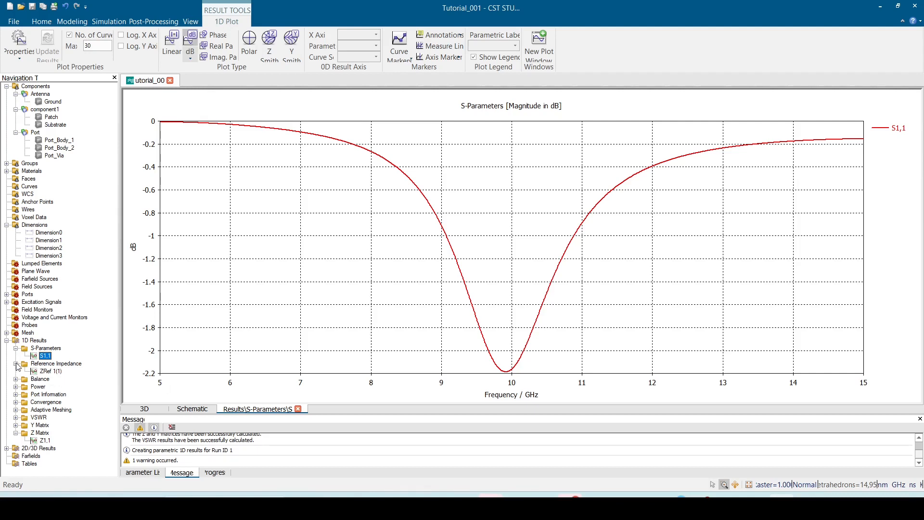
left_click(50, 372)
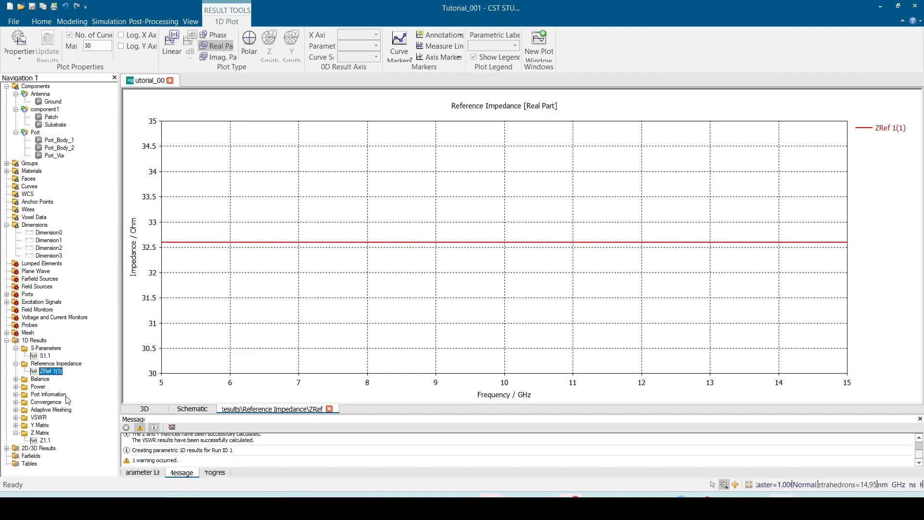
- Display the e1 electric field mode of port 1 and examine the coaxial cross-section and its mode data up close
left_click(7, 448)
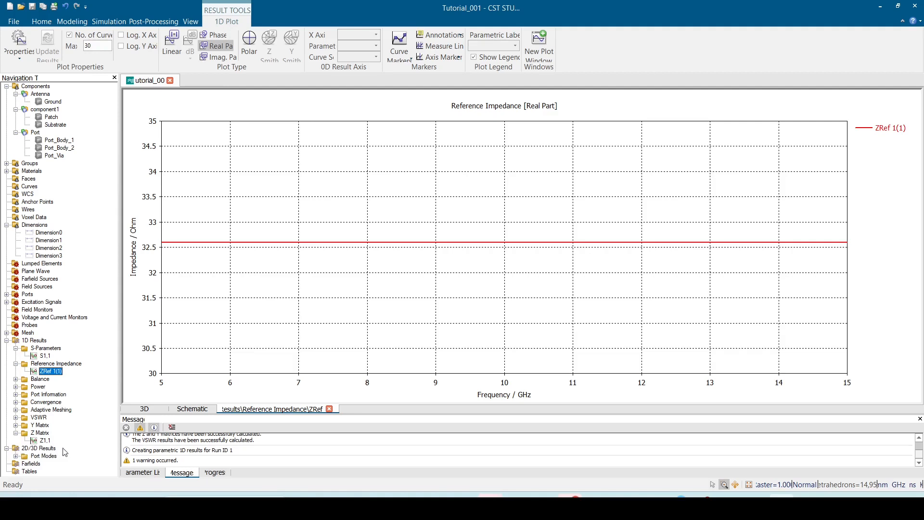
left_click(16, 456)
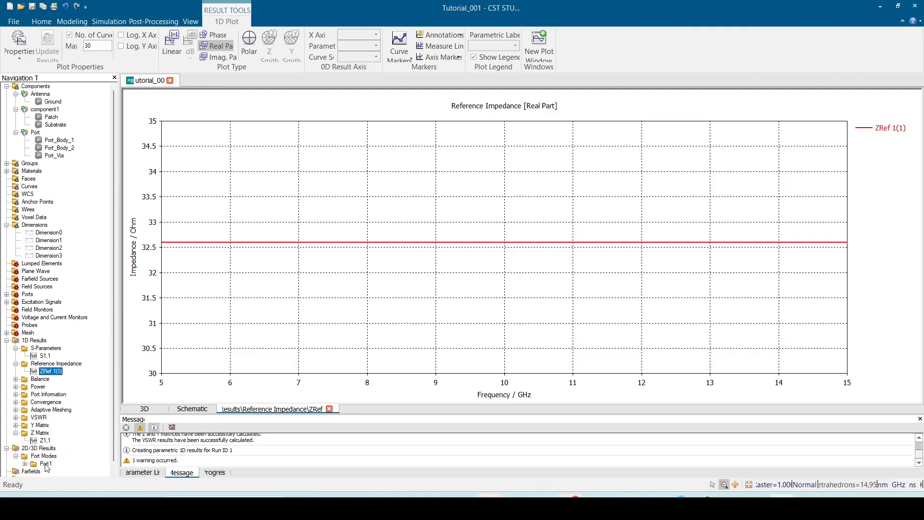
left_click(46, 464)
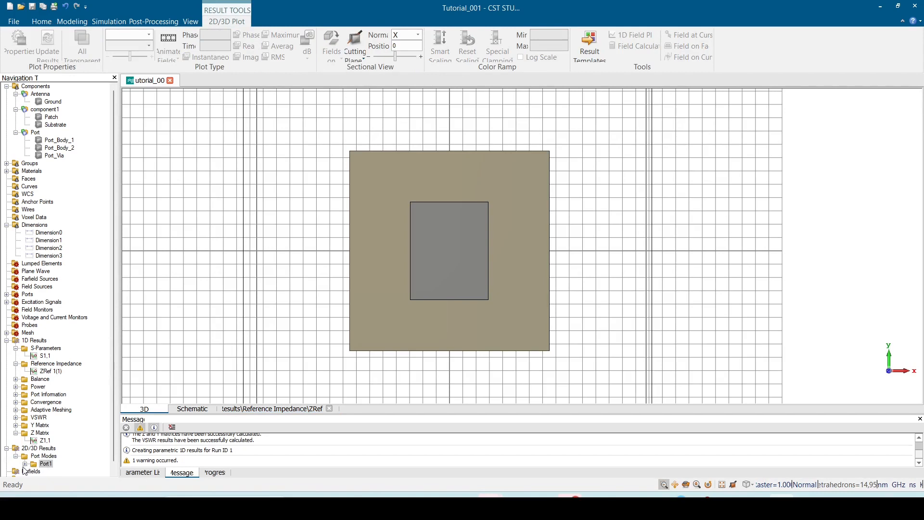
left_click(25, 464)
left_click(51, 465)
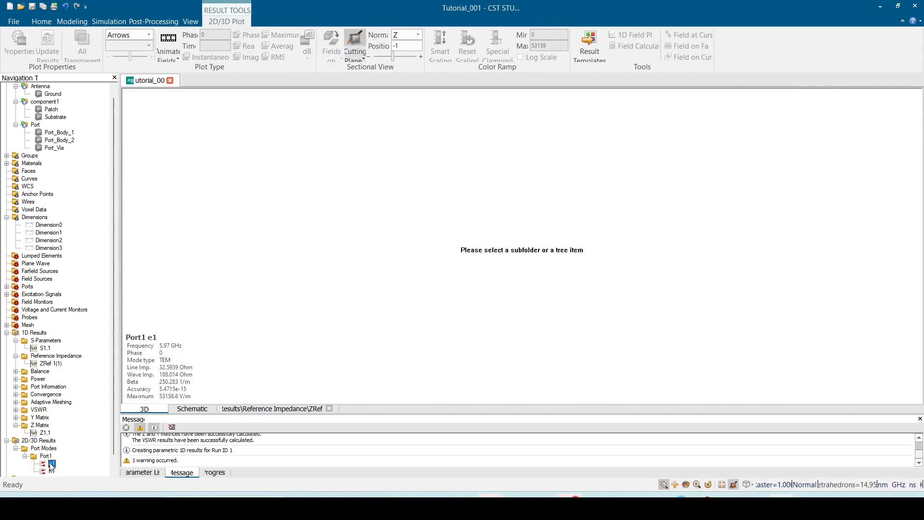
scroll(450, 281, "up", 6)
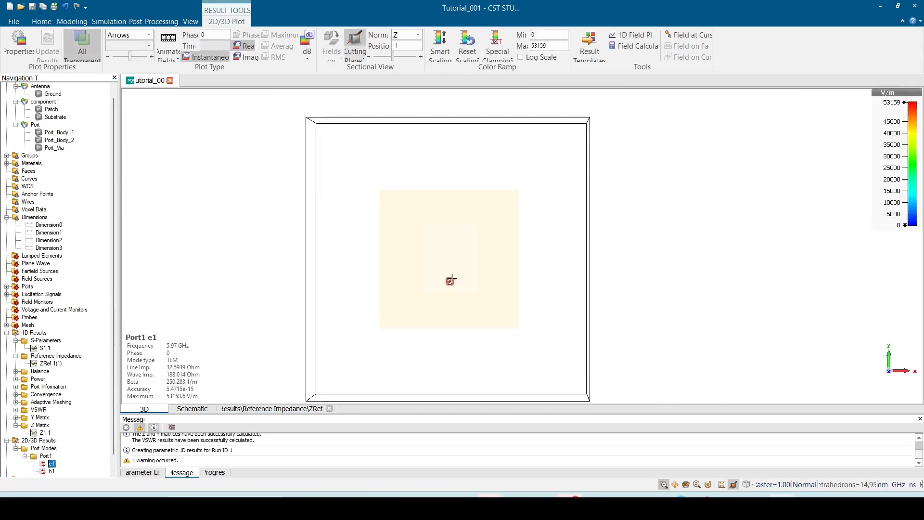
scroll(442, 285, "up", 3)
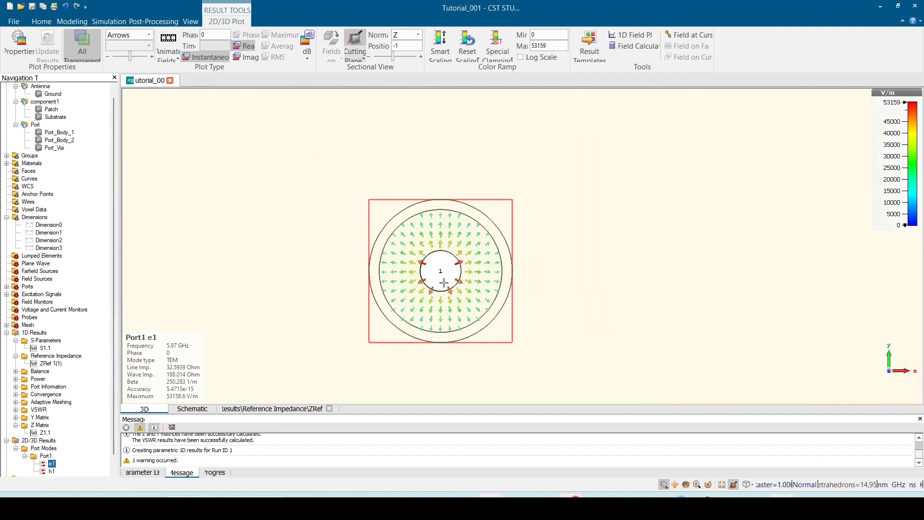
mouse_move(185, 361)
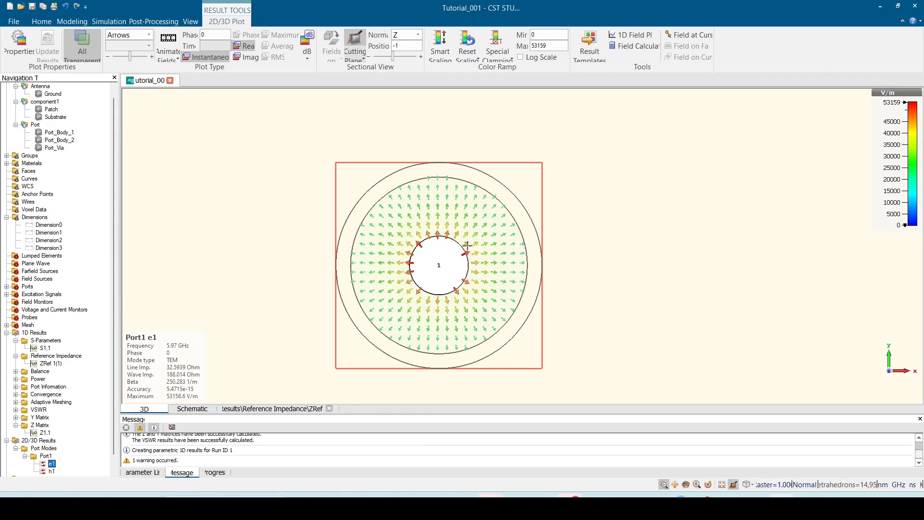
mouse_move(177, 388)
mouse_move(143, 377)
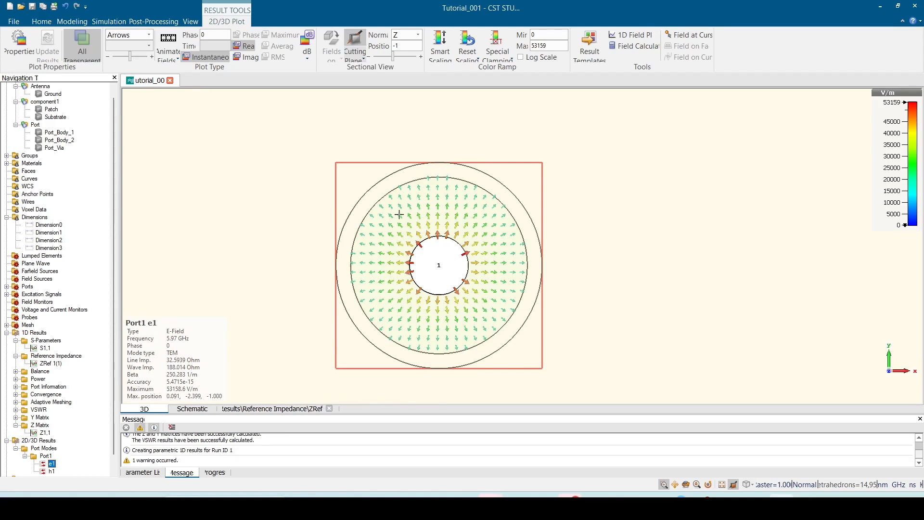
scroll(296, 245, "down", 1)
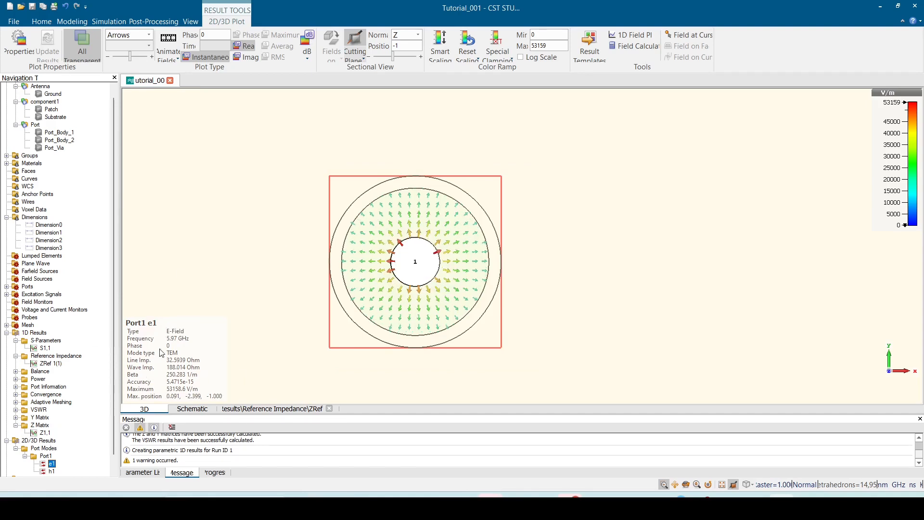
- Compare the ZRef 1(1) reference impedance plot with the line impedance listed for port mode e1
left_click(44, 363)
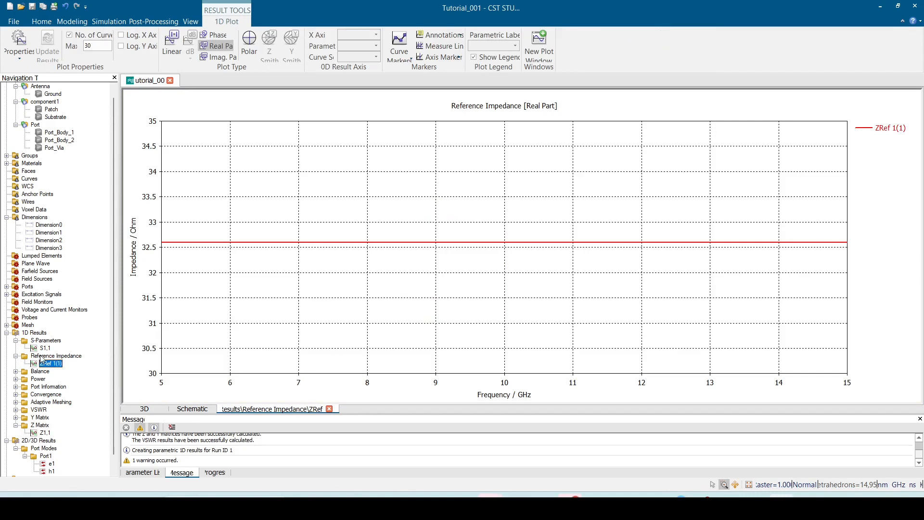
left_click(144, 409)
scroll(227, 318, "up", 5)
scroll(227, 317, "down", 10)
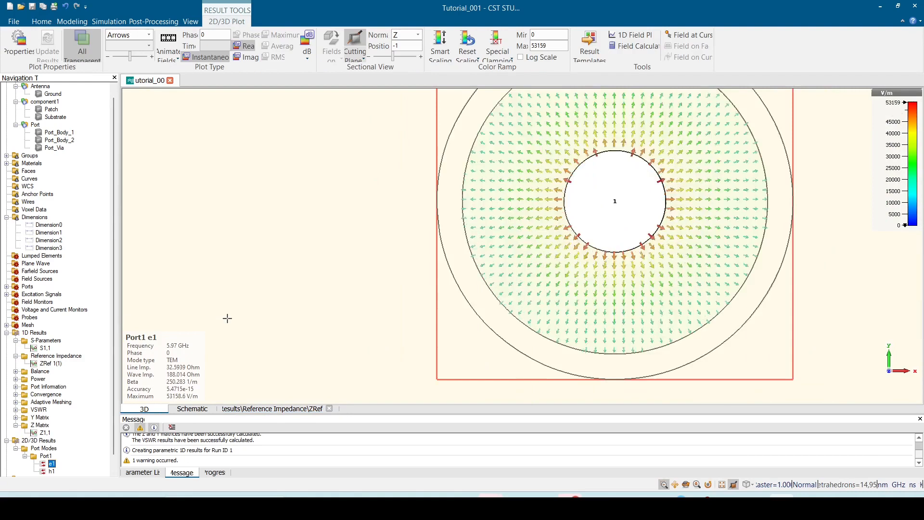
scroll(227, 317, "down", 2)
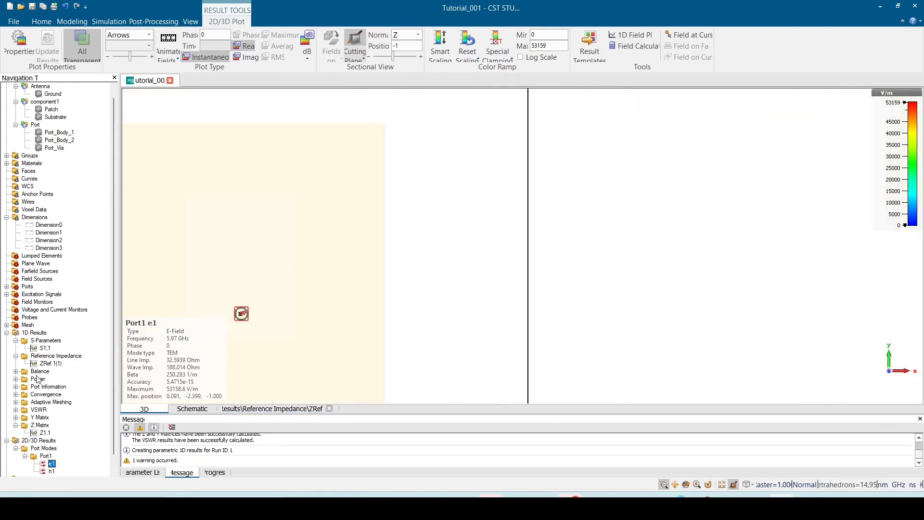
- Plot Z1,1 from the Z matrix as magnitude, imaginary part and real part
left_click(44, 433)
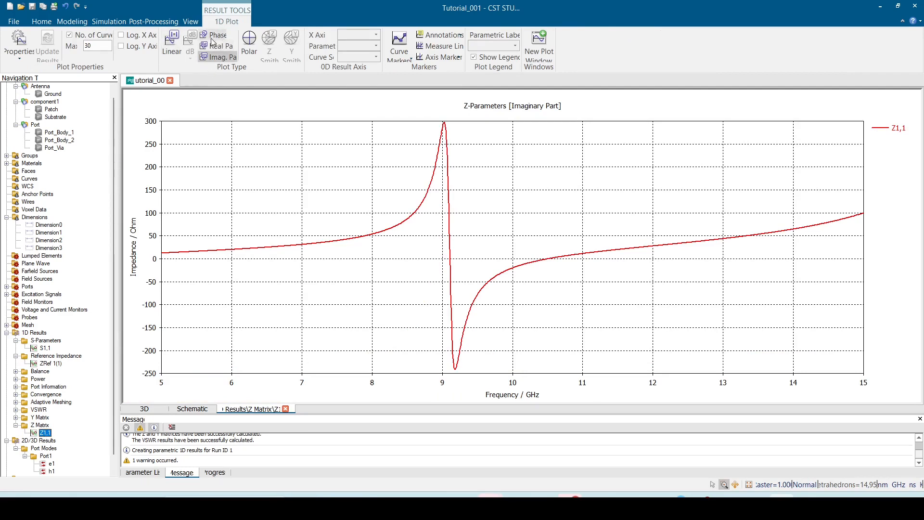
left_click(172, 44)
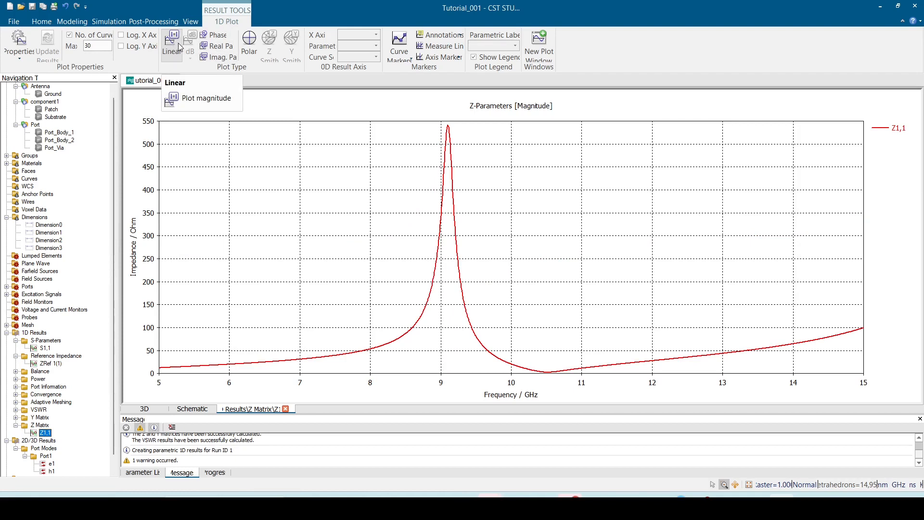
left_click(220, 58)
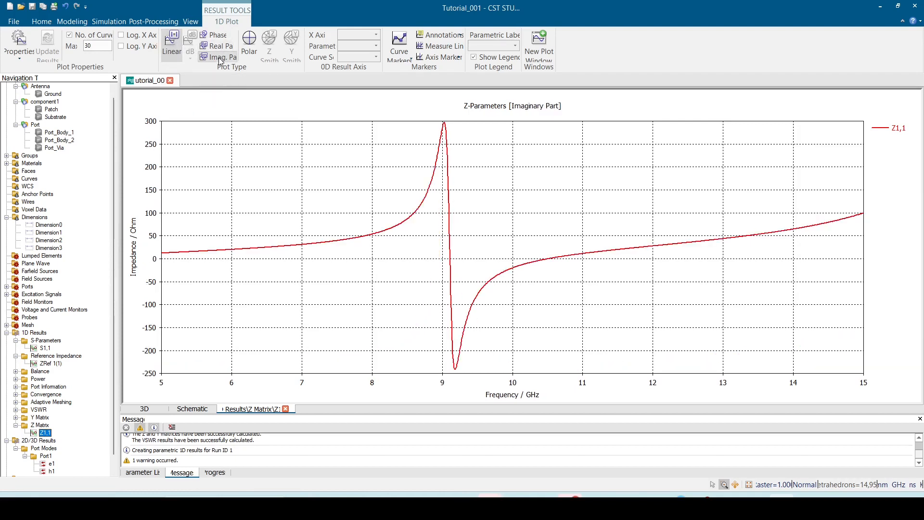
left_click(220, 46)
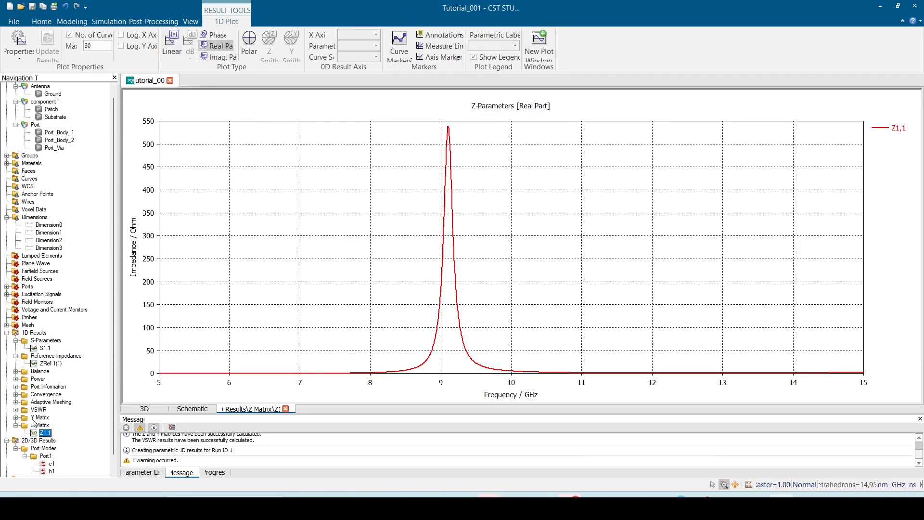
- Check the S-parameter post-processing options for calculating the Z and Y matrices and VSWR
left_click(150, 23)
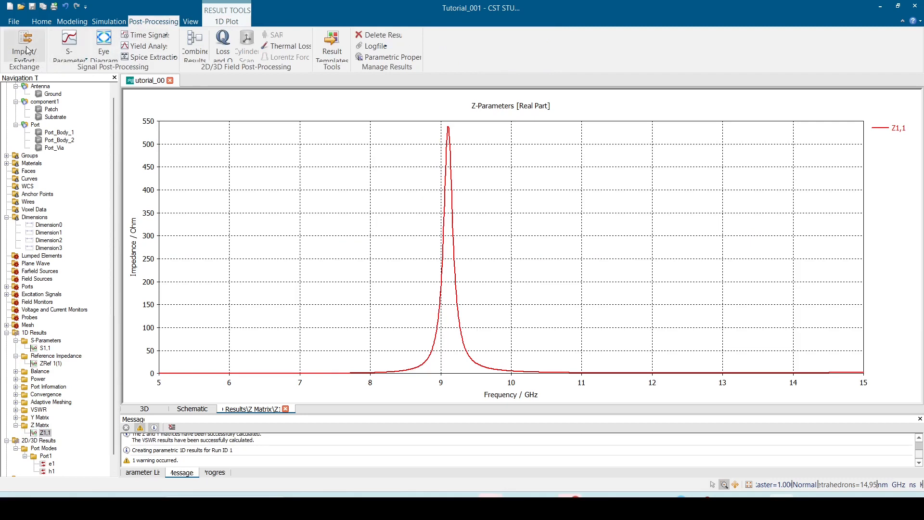
left_click(80, 53)
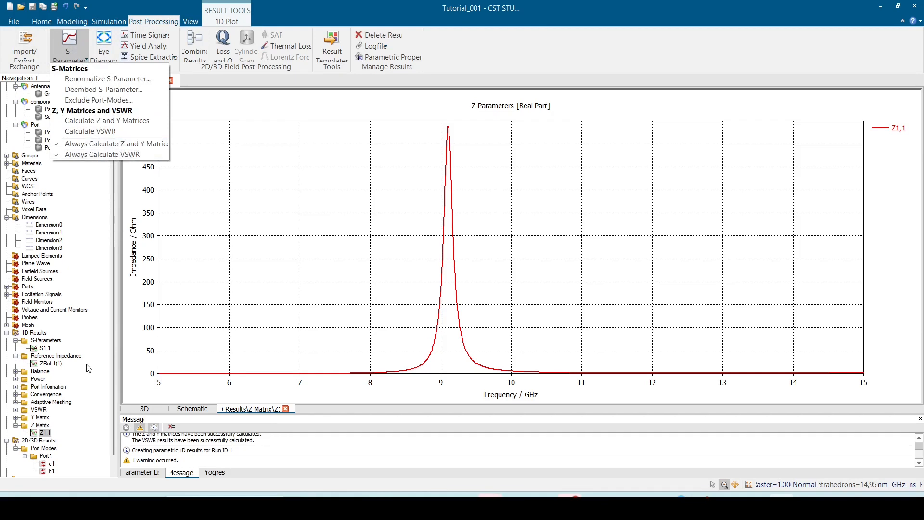
left_click(49, 439)
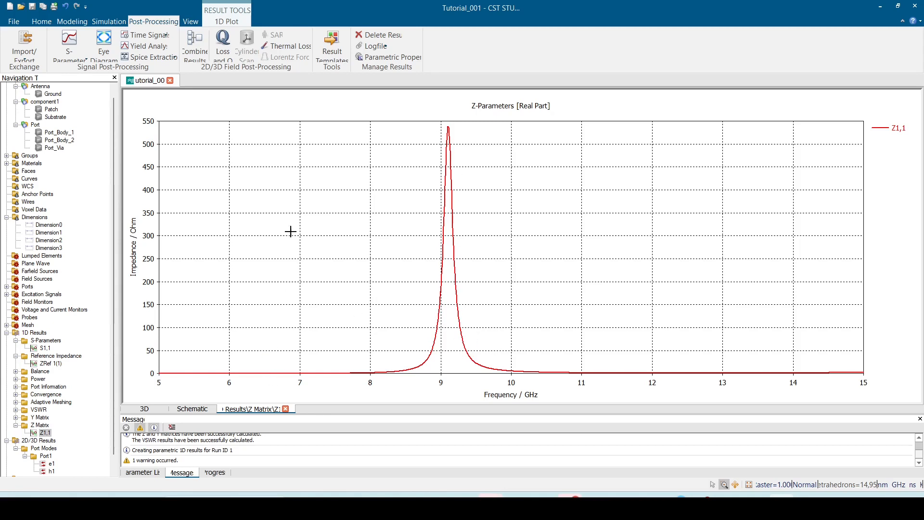
- Compare the imaginary and real parts of Z1,1 around resonance, ending with the S1,1 magnitude plot
left_click(226, 21)
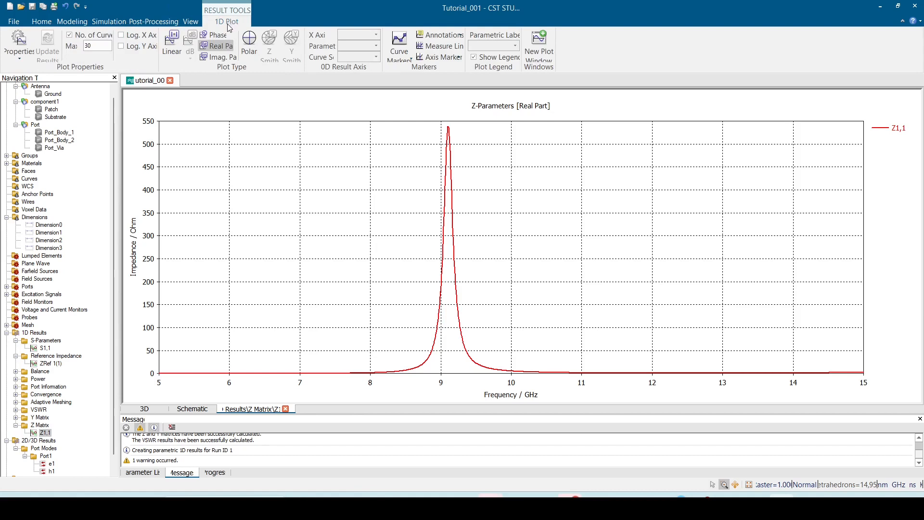
left_click(219, 57)
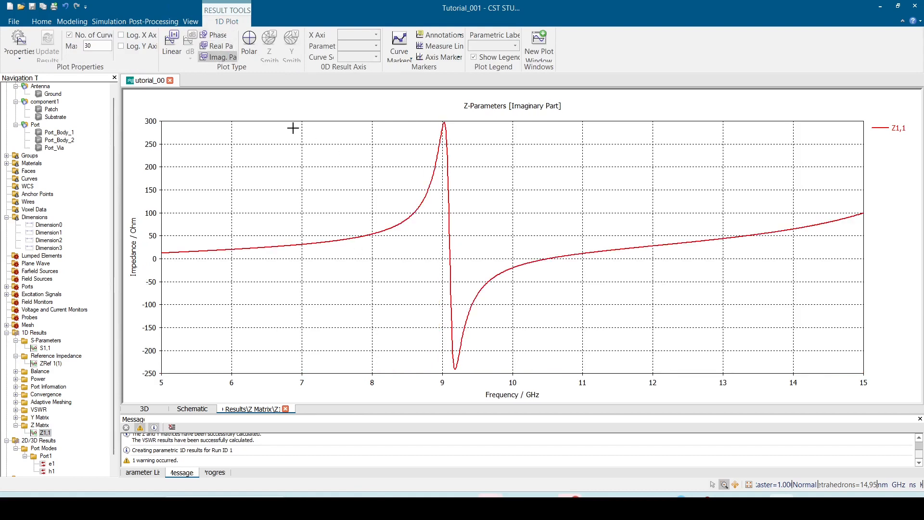
left_click(216, 46)
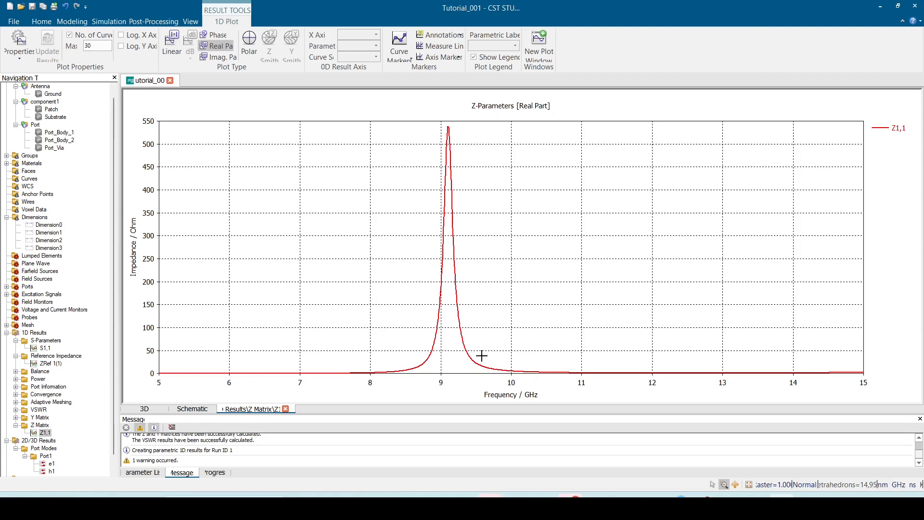
left_click(219, 58)
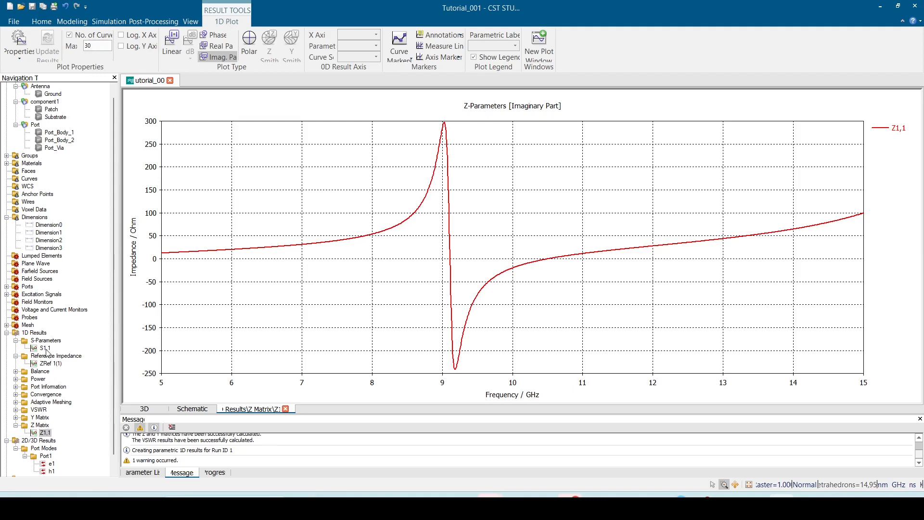
left_click(217, 46)
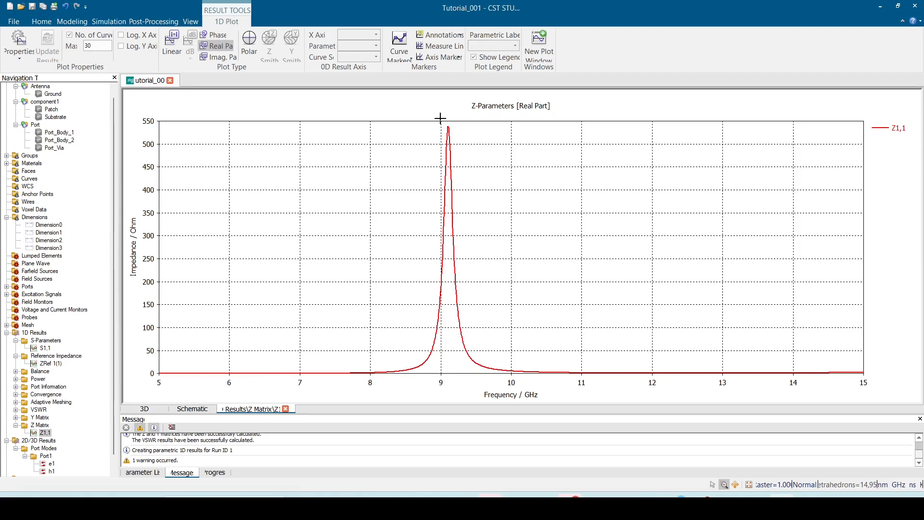
left_click(45, 348)
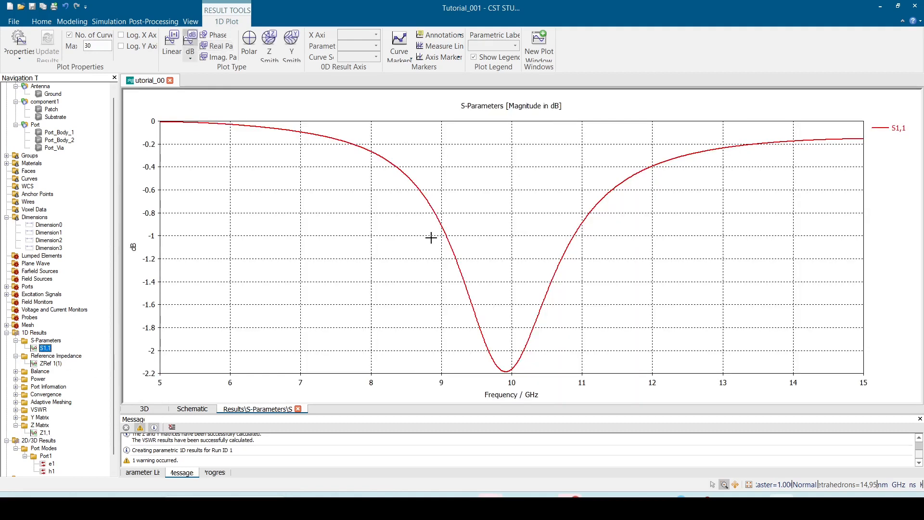
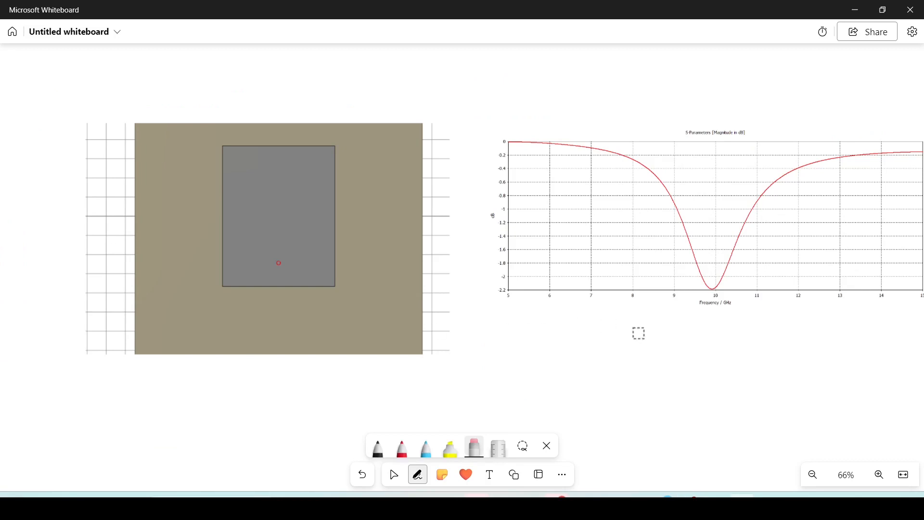
- In Microsoft Whiteboard, review the pasted patch image alongside the S1,1 plot and the real and imaginary Z-parameter plots
left_click(394, 475)
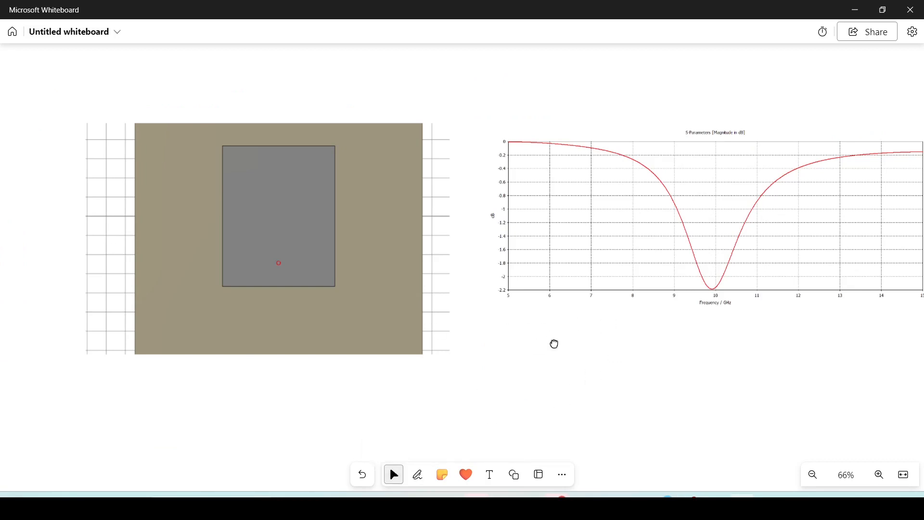
left_click_drag(553, 342, 355, 369)
left_click(469, 279)
left_click_drag(684, 405, 345, 406)
left_click(567, 166)
left_click(628, 404)
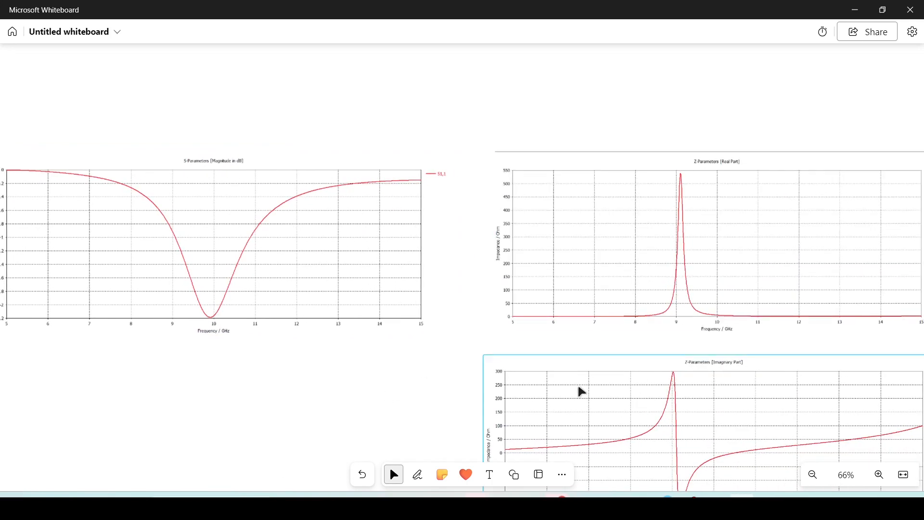
left_click_drag(415, 393, 571, 343)
left_click_drag(341, 322, 572, 329)
left_click(238, 277)
left_click(284, 381)
left_click_drag(287, 385, 316, 387)
left_click(266, 335)
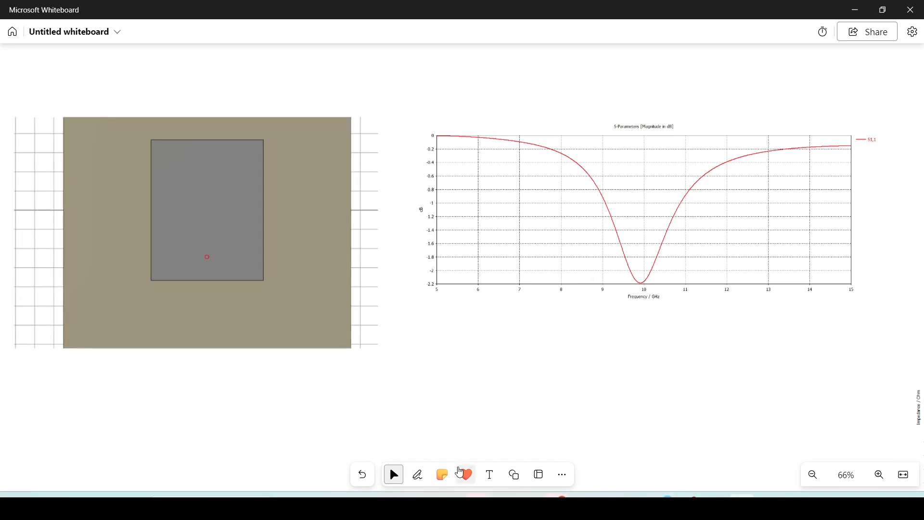
- Compare the real and imaginary Z-parameter plots with the S1,1 plot, ending at the patch image
left_click_drag(582, 396, 300, 297)
left_click_drag(452, 424, 281, 366)
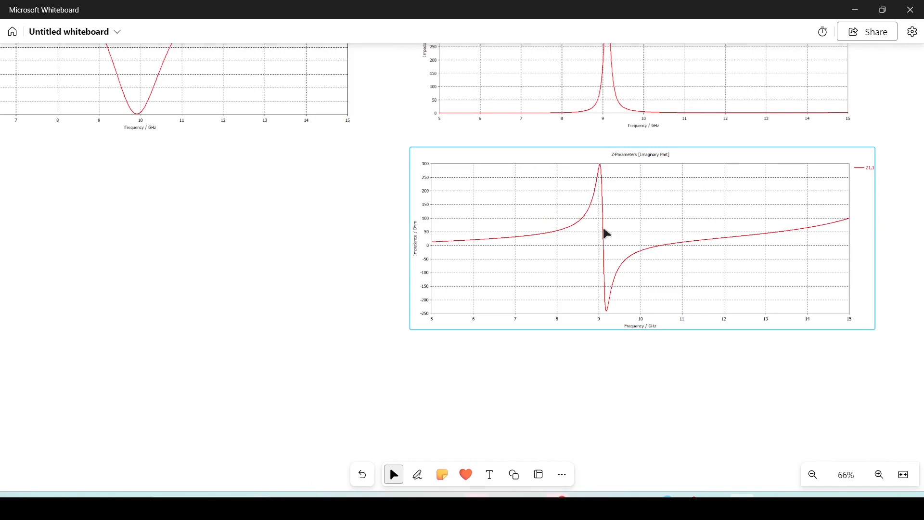
left_click_drag(359, 240, 279, 324)
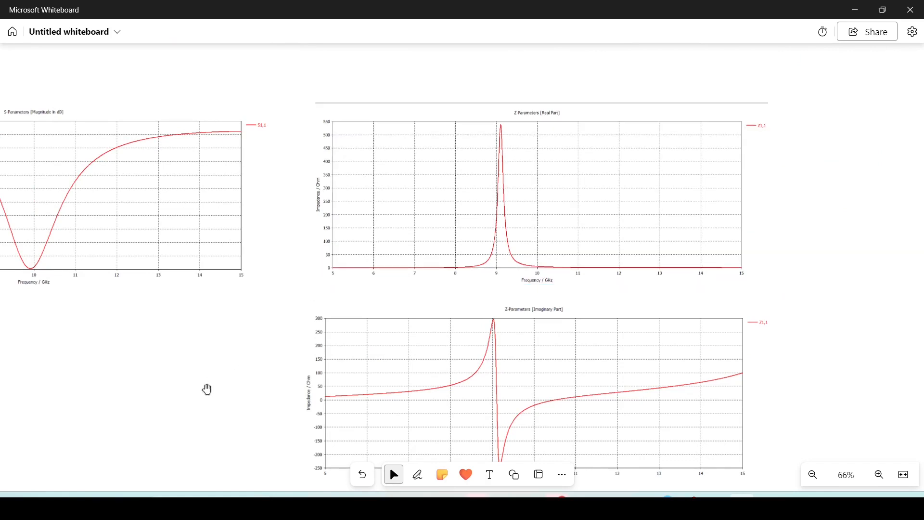
left_click_drag(163, 396, 326, 383)
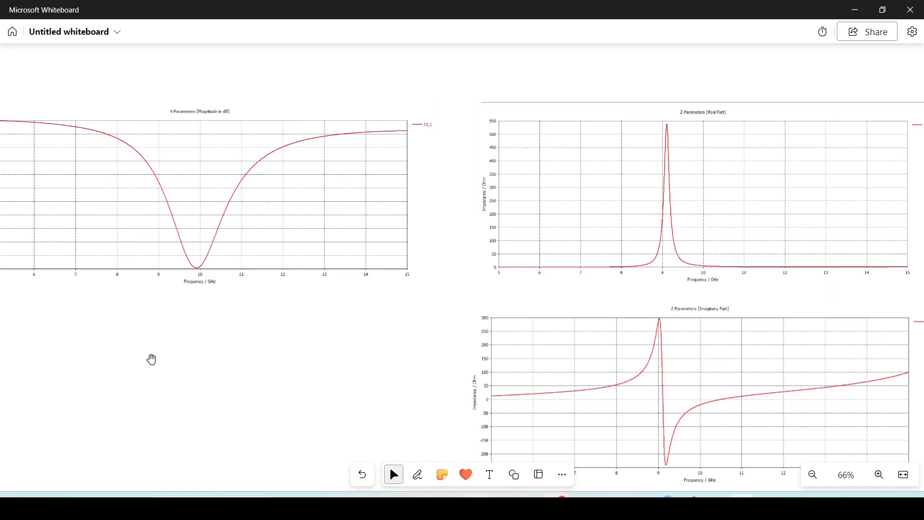
left_click_drag(152, 360, 429, 398)
left_click_drag(274, 374, 504, 337)
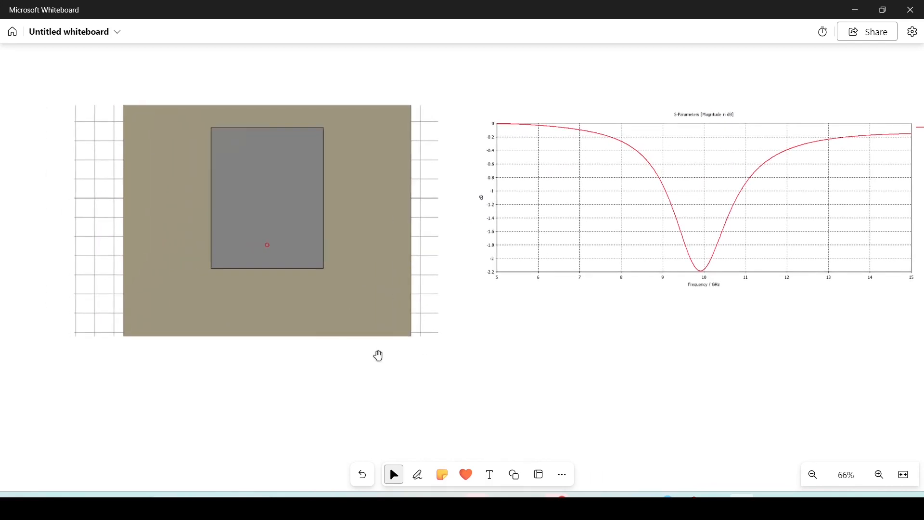
left_click_drag(378, 356, 413, 348)
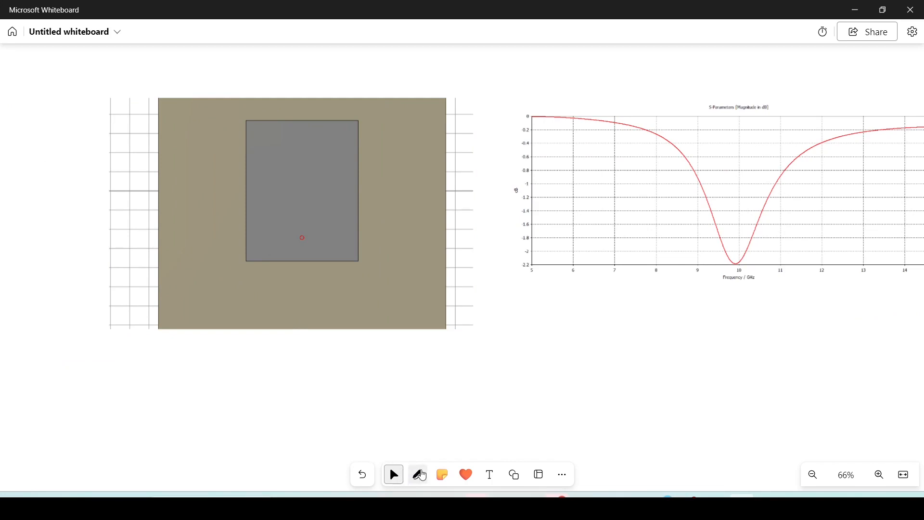
- Draw red fringing-field arrows around the patch: outward at the upper and lower edges, outward and inward along both side edges
left_click(418, 475)
left_click(405, 449)
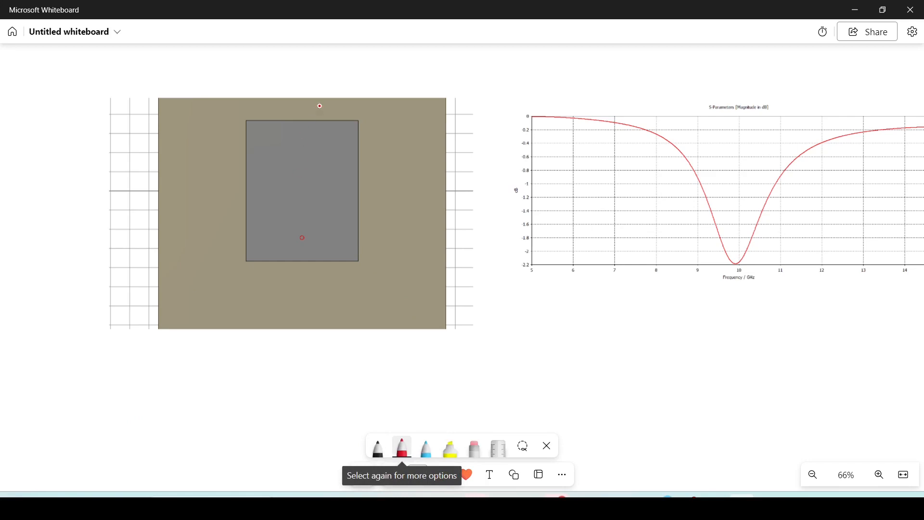
mouse_move(341, 120)
left_mouse_down()
mouse_move(349, 97)
mouse_move(254, 102)
left_mouse_up()
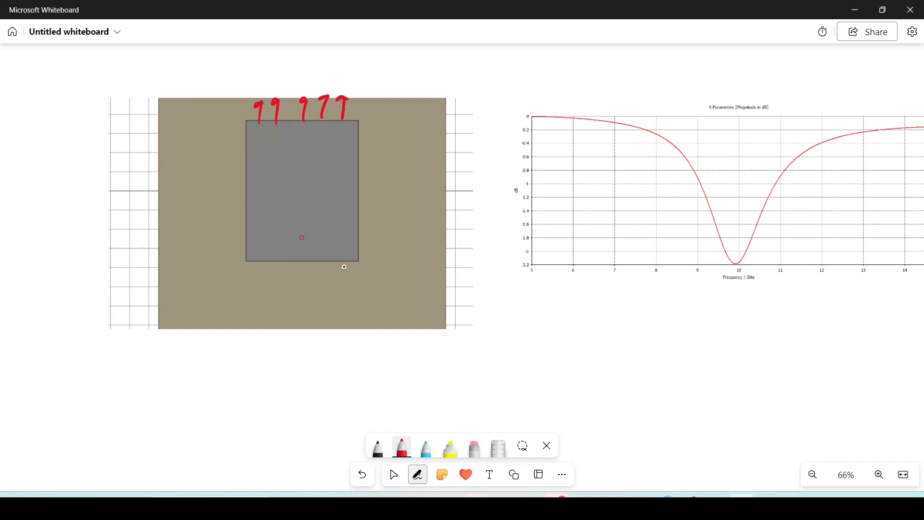
mouse_move(340, 269)
left_mouse_down()
mouse_move(313, 284)
mouse_move(269, 282)
left_mouse_up()
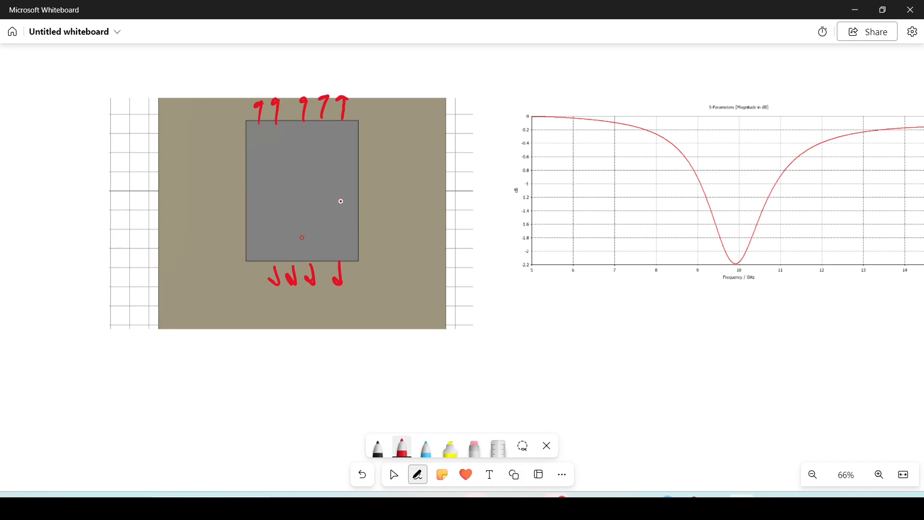
left_click_drag(360, 147, 377, 142)
left_click_drag(370, 214, 388, 211)
left_click_drag(242, 146, 218, 153)
left_click_drag(217, 233, 241, 230)
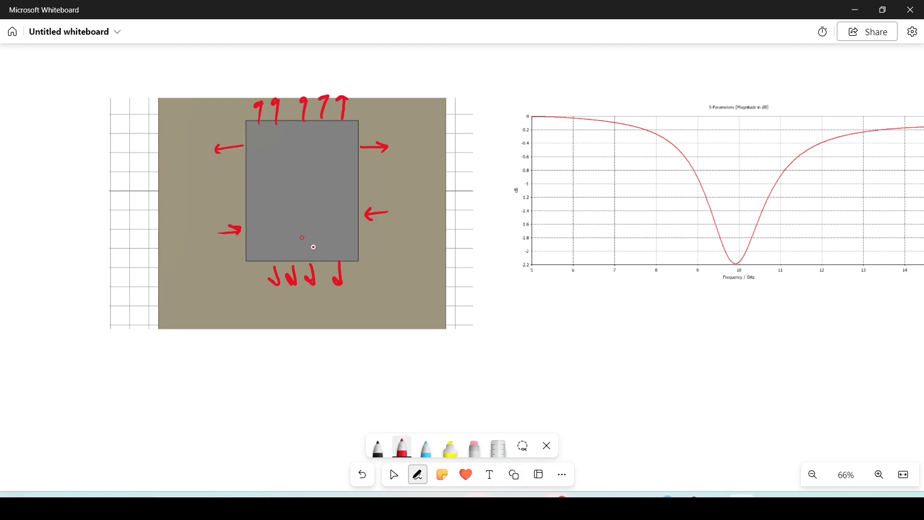
- Sketch a blue field curve marked + and − and a black half-wave curve along the patch, plus a black upward arrow on it
left_click(426, 448)
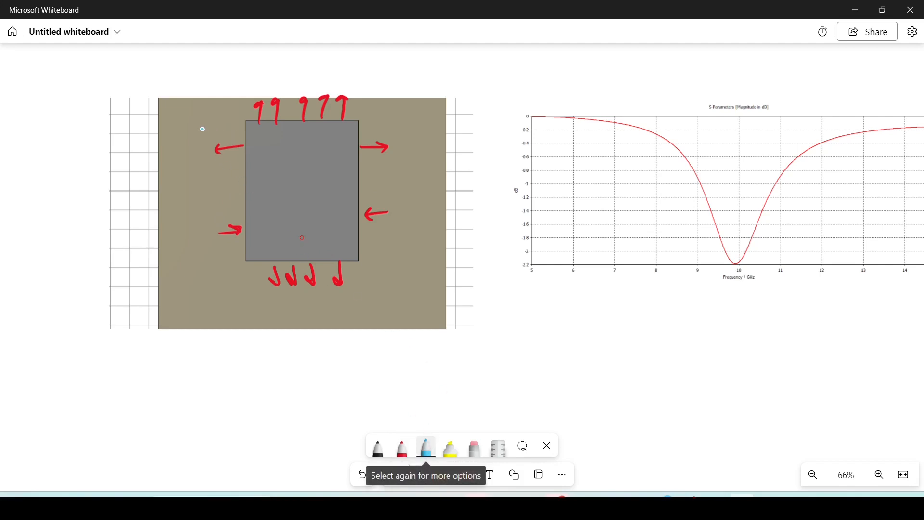
mouse_move(195, 135)
left_mouse_down()
mouse_move(215, 164)
mouse_move(274, 206)
mouse_move(281, 256)
left_mouse_up()
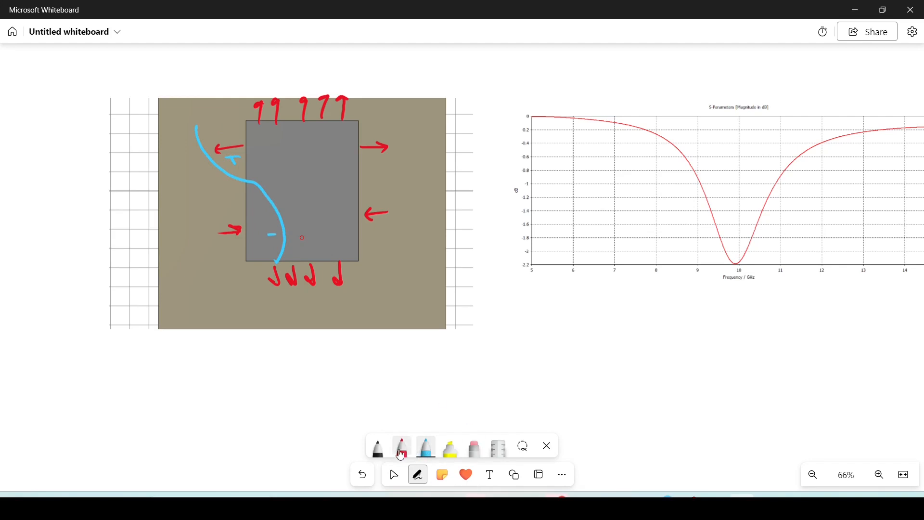
left_click(379, 450)
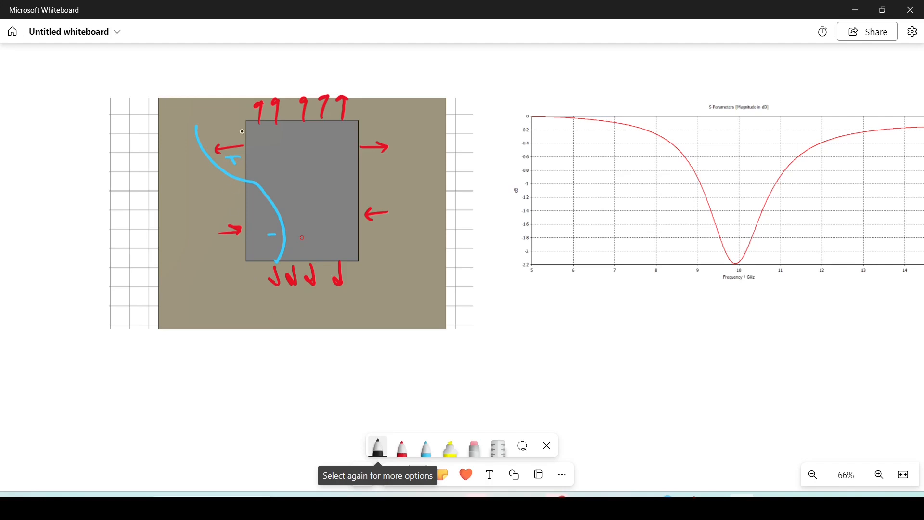
mouse_move(237, 126)
left_mouse_down()
mouse_move(207, 150)
mouse_move(199, 197)
mouse_move(254, 253)
left_mouse_up()
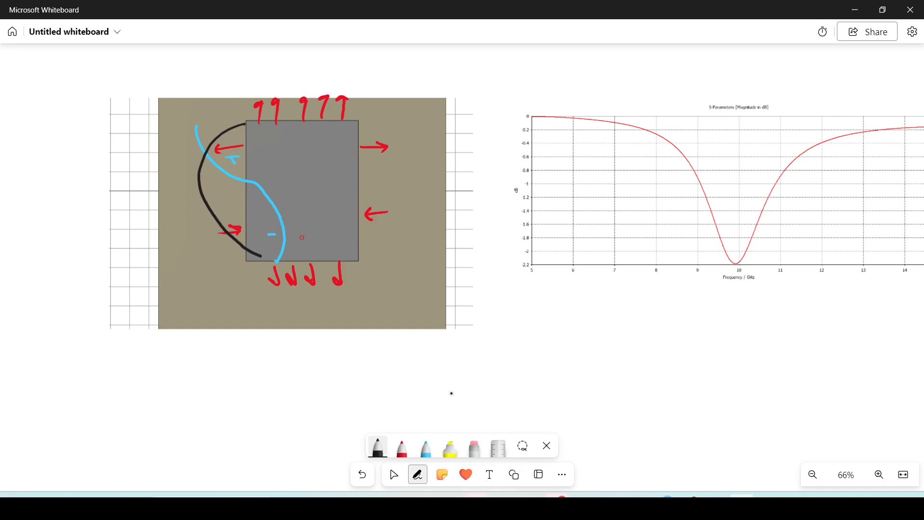
left_click(378, 447)
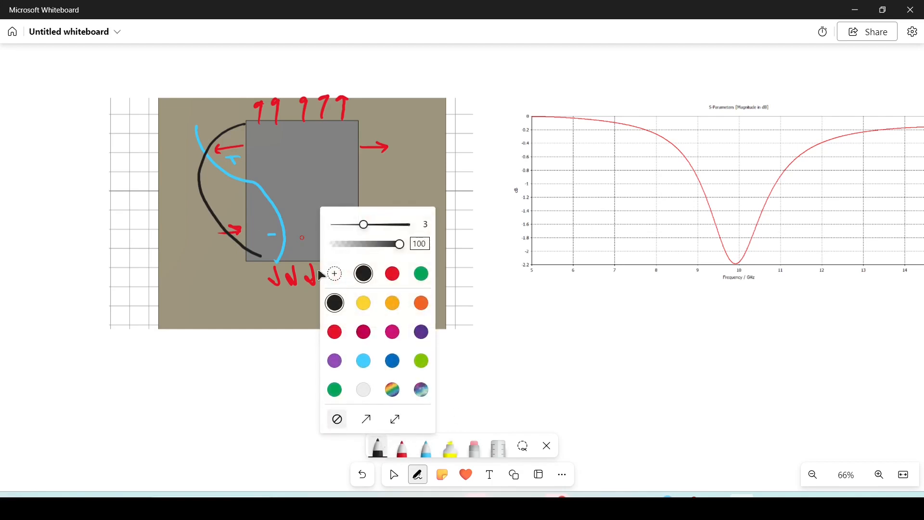
left_click(320, 192)
mouse_move(327, 144)
left_mouse_down()
mouse_move(339, 235)
mouse_move(326, 153)
mouse_move(339, 153)
left_mouse_up()
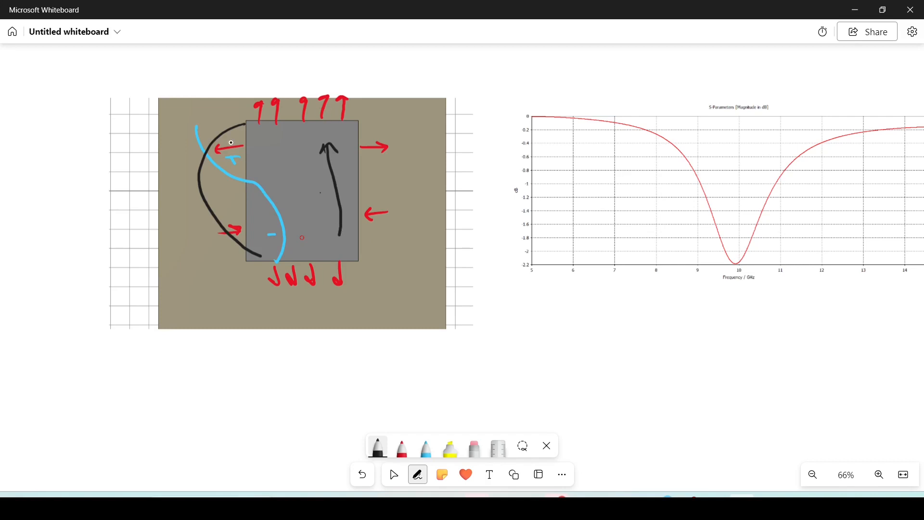
- Label the black curve H ∝ I, write E ∝ V beneath it, and label the blue curve E in blue
left_click_drag(205, 181, 210, 195)
left_click_drag(213, 180, 144, 210)
left_click_drag(144, 209, 170, 213)
left_click_drag(163, 216, 173, 213)
mouse_move(180, 231)
left_mouse_down()
mouse_move(179, 250)
mouse_move(190, 244)
left_mouse_up()
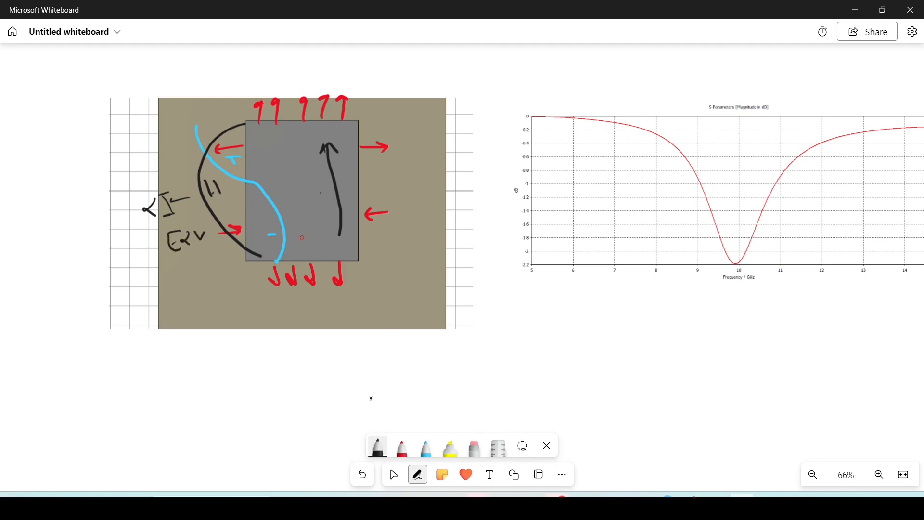
left_click(419, 439)
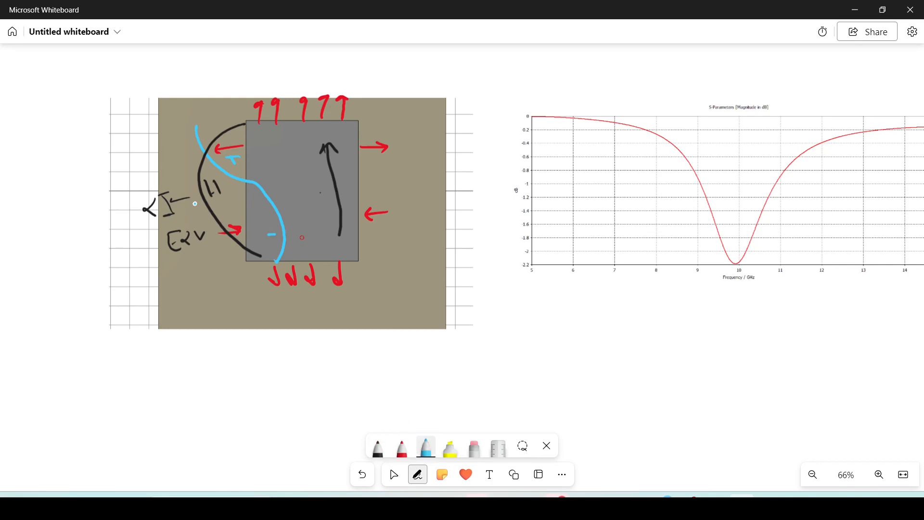
mouse_move(176, 135)
left_mouse_down()
mouse_move(188, 154)
mouse_move(193, 145)
left_mouse_up()
- Write Zin = V/I in red below the patch and mark Zin = 0 at its centre line and ∞ at its lower edge
left_click_drag(165, 315, 169, 337)
left_click(401, 447)
mouse_move(152, 312)
left_mouse_down()
mouse_move(166, 314)
mouse_move(171, 337)
mouse_move(186, 337)
left_mouse_up()
mouse_move(218, 309)
left_mouse_down()
mouse_move(231, 312)
mouse_move(232, 354)
left_mouse_up()
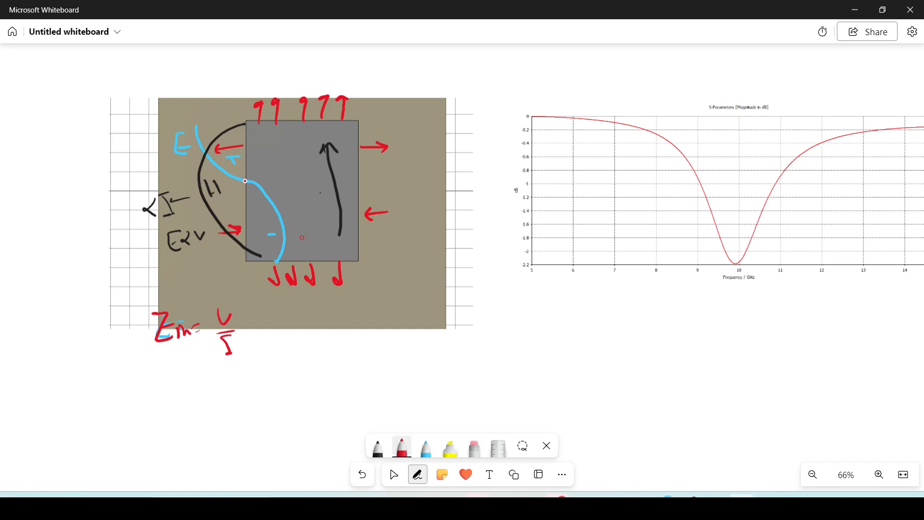
left_click_drag(284, 183, 364, 195)
mouse_move(355, 265)
left_mouse_down()
mouse_move(413, 258)
mouse_move(396, 269)
left_mouse_up()
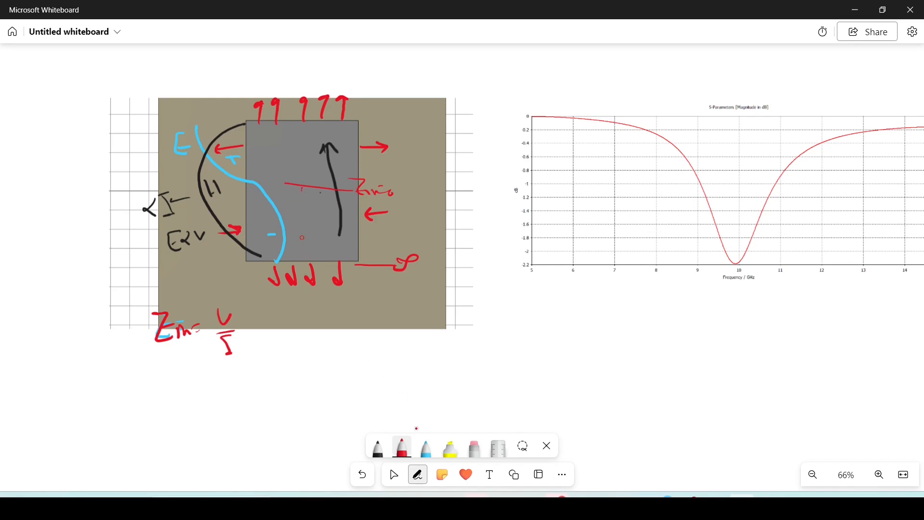
- Sketch a side view below the patch image with a patch line over a hatched ground, upward feed arrows and outward current arrows
left_click(378, 448)
left_click_drag(336, 362, 417, 359)
mouse_move(289, 390)
left_mouse_down()
mouse_move(474, 382)
mouse_move(306, 393)
left_mouse_up()
mouse_move(395, 377)
left_mouse_down()
mouse_move(395, 365)
mouse_move(403, 366)
left_mouse_up()
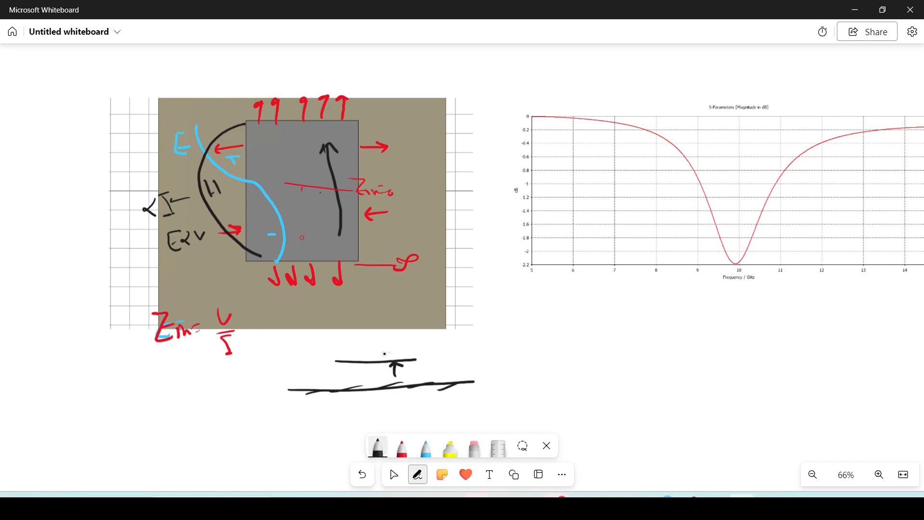
left_click_drag(388, 352, 339, 350)
left_click_drag(400, 347, 414, 349)
left_click(402, 448)
left_click_drag(370, 370, 376, 383)
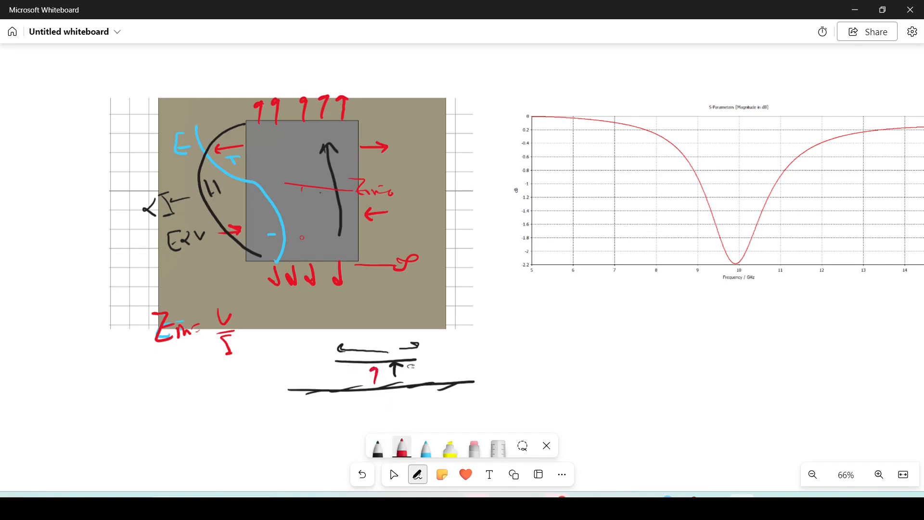
left_click_drag(353, 353, 327, 356)
left_click_drag(395, 354, 418, 353)
- Draw a red vertical double-headed arrow through the feed point from the patch's centre line to its lower edge
left_click_drag(302, 187, 302, 264)
left_click_drag(297, 198, 309, 197)
mouse_move(294, 250)
left_mouse_down()
mouse_move(302, 262)
mouse_move(309, 254)
left_mouse_up()
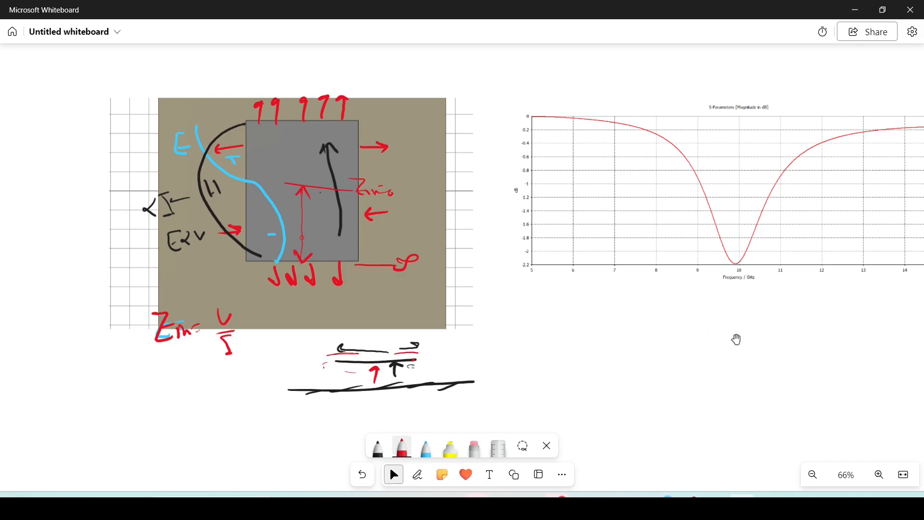
- Annotate the real-part Z plot in red with a vertical double-headed arrow, a low broad peak and a taller narrow peak
left_click_drag(737, 340, 489, 359)
left_click_drag(648, 360, 417, 387)
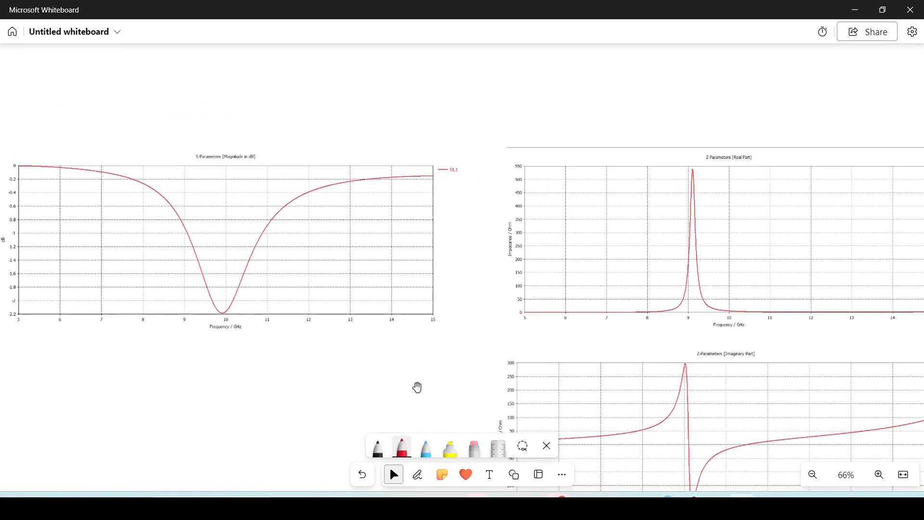
key("alt+w")
mouse_move(706, 172)
left_mouse_down()
mouse_move(715, 216)
mouse_move(708, 273)
mouse_move(702, 266)
mouse_move(713, 270)
left_mouse_up()
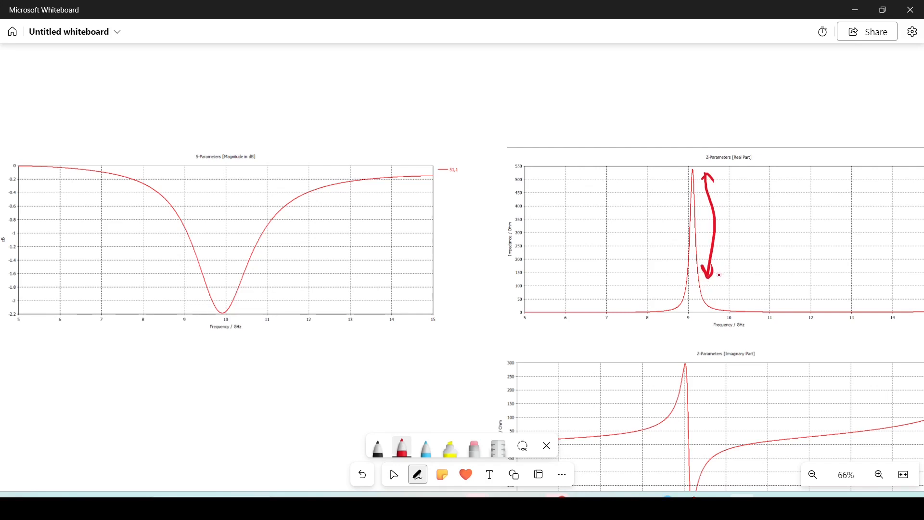
left_click_drag(691, 271, 641, 304)
left_click_drag(690, 272, 757, 299)
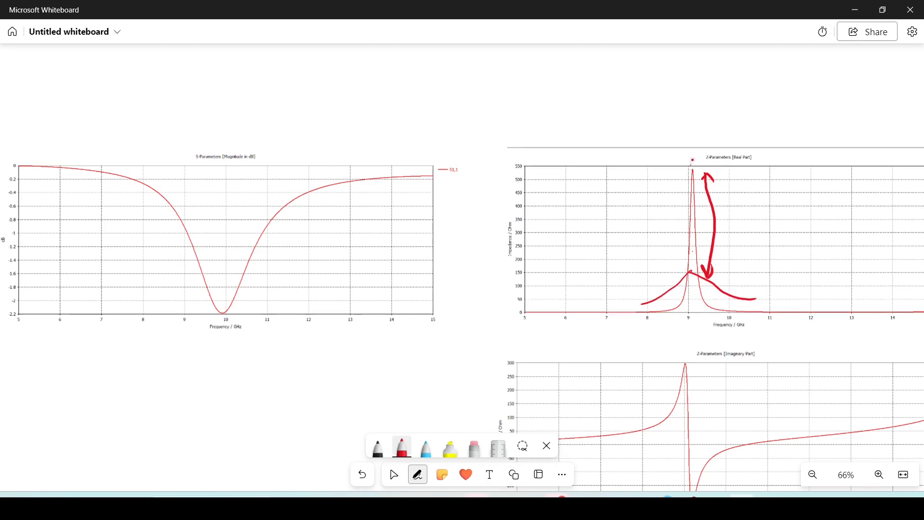
mouse_move(693, 164)
left_mouse_down()
mouse_move(695, 156)
mouse_move(698, 176)
left_mouse_up()
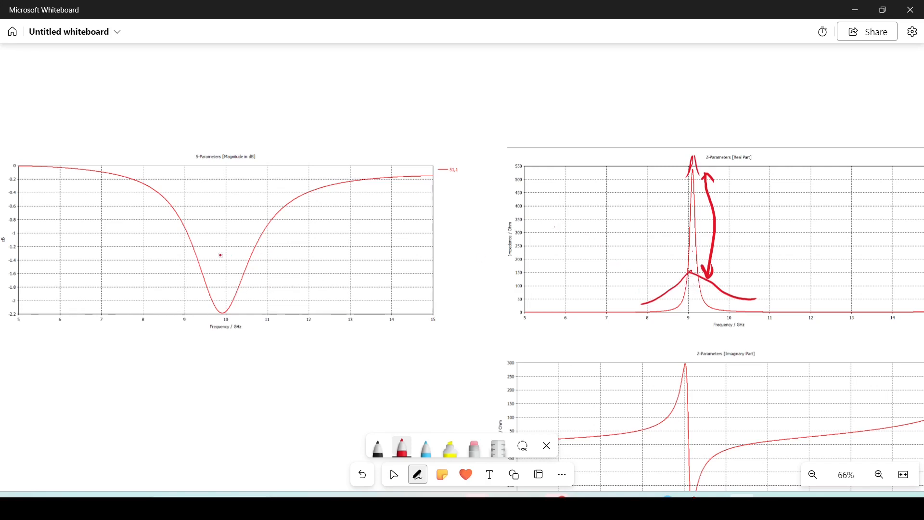
- Sketch a deep and a shallow resonance dip in red on the S1,1 plot near 13 GHz
mouse_move(305, 212)
left_mouse_down()
mouse_move(337, 260)
mouse_move(345, 319)
mouse_move(362, 220)
mouse_move(378, 211)
left_mouse_up()
mouse_move(302, 222)
left_mouse_down()
mouse_move(335, 256)
mouse_move(394, 231)
left_mouse_up()
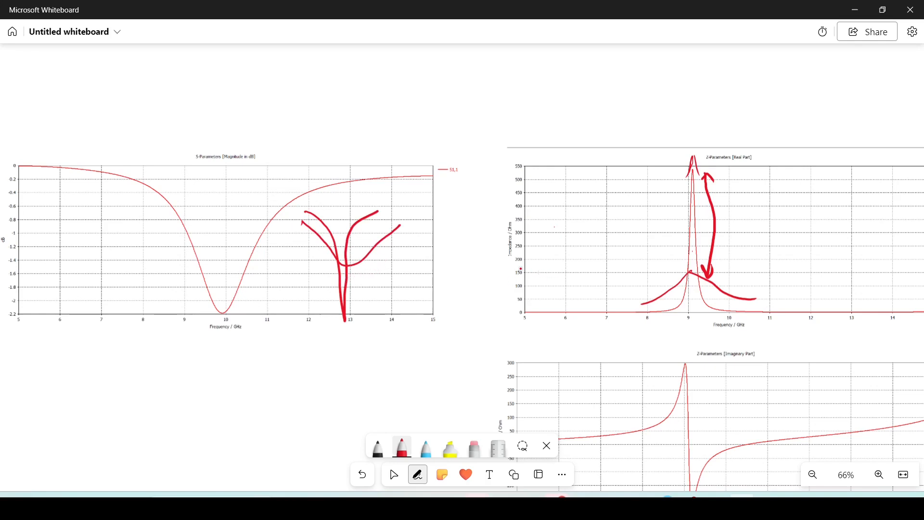
left_click(393, 474)
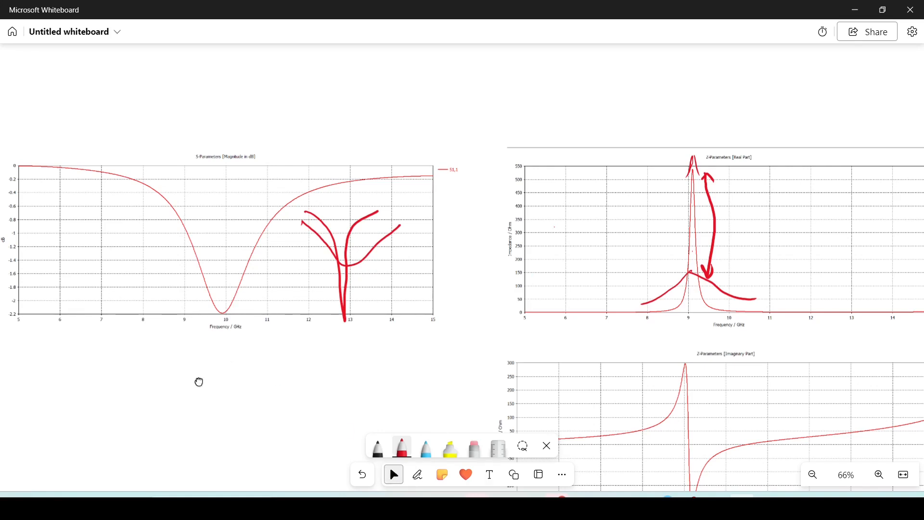
- Draw a red vertical double-headed arrow between the patch and ground lines of the side-view sketch
left_click_drag(198, 384, 553, 312)
mouse_move(481, 346)
left_mouse_down()
mouse_move(559, 322)
mouse_move(562, 332)
left_mouse_up()
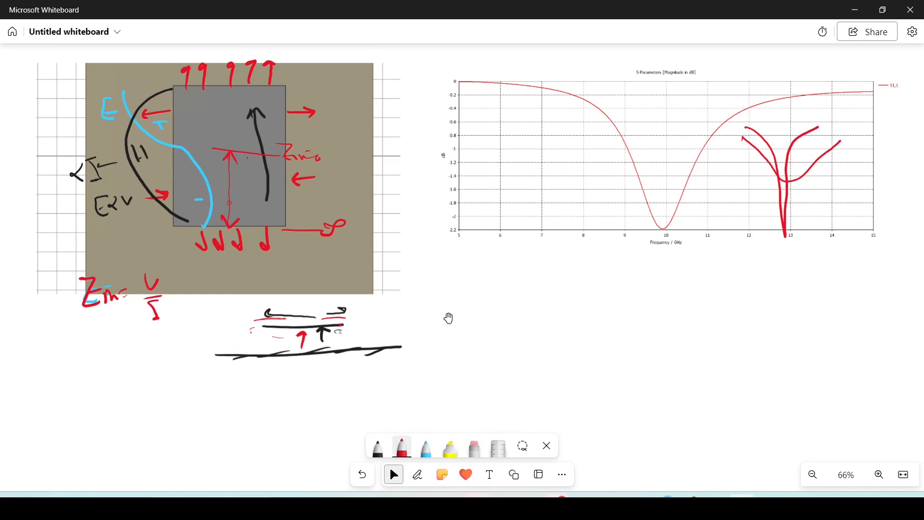
key("alt+w")
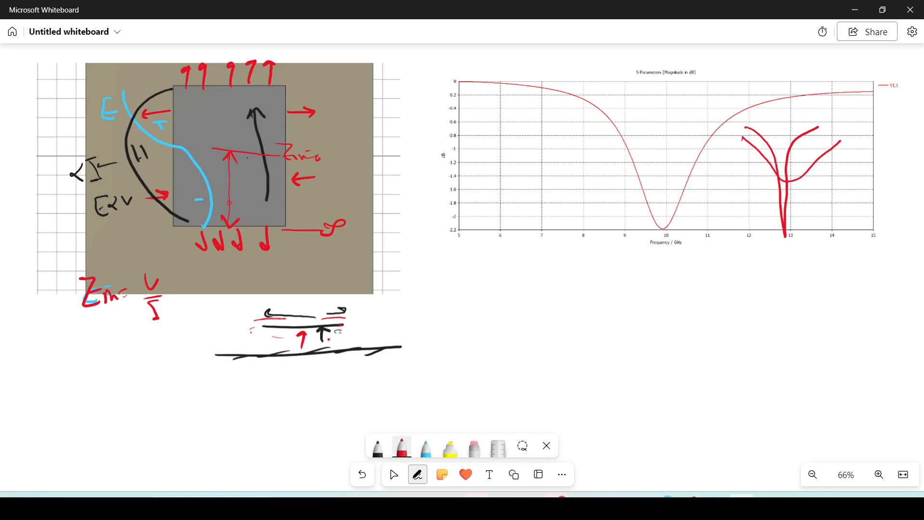
left_click_drag(333, 329, 334, 347)
- Draw red horizontal double-headed arrows at the 9 GHz resonance on the real-part and imaginary-part Z plots
left_click_drag(800, 334, 450, 354)
left_click(417, 474)
mouse_move(759, 257)
left_mouse_down()
mouse_move(786, 258)
mouse_move(762, 262)
left_mouse_up()
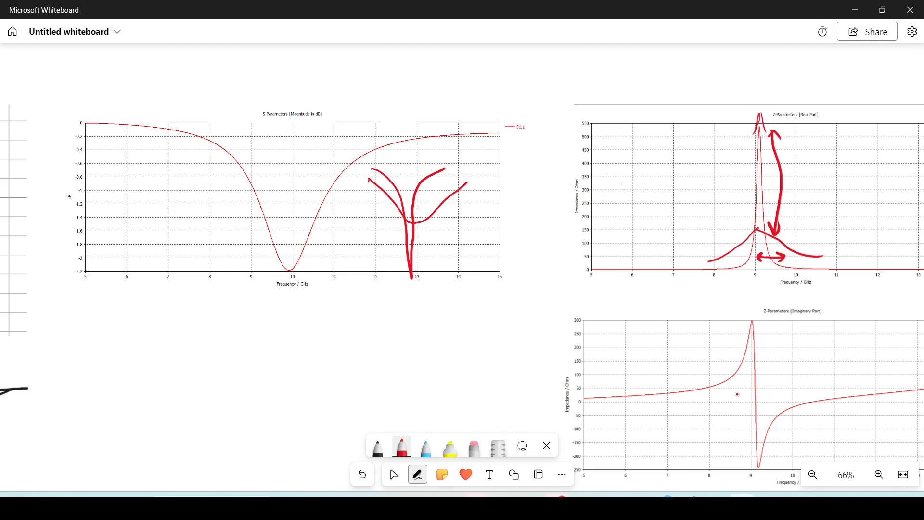
mouse_move(756, 393)
left_mouse_down()
mouse_move(764, 390)
mouse_move(744, 388)
left_mouse_up()
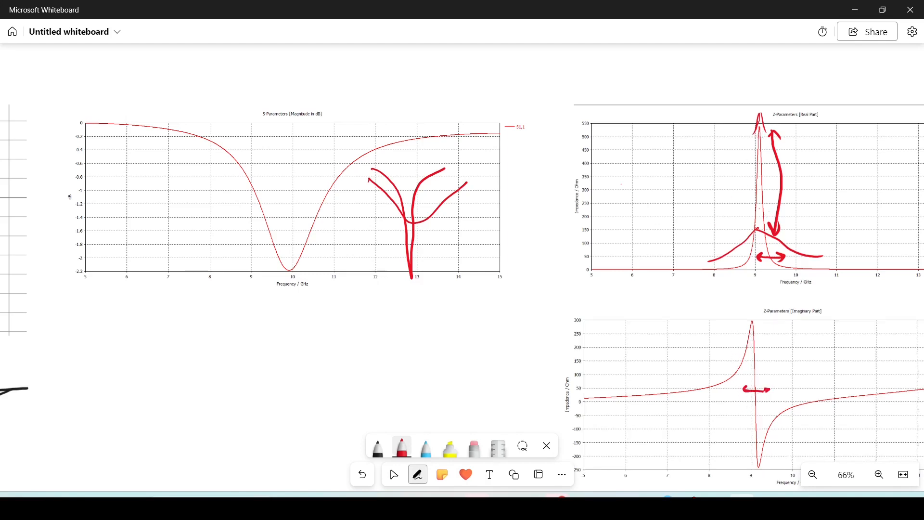
- Sketch a much deeper red dip over the S1,1 curve, with its minimum just below 10 GHz
left_click(393, 475)
left_click_drag(206, 365, 384, 357)
left_click_drag(492, 361, 379, 361)
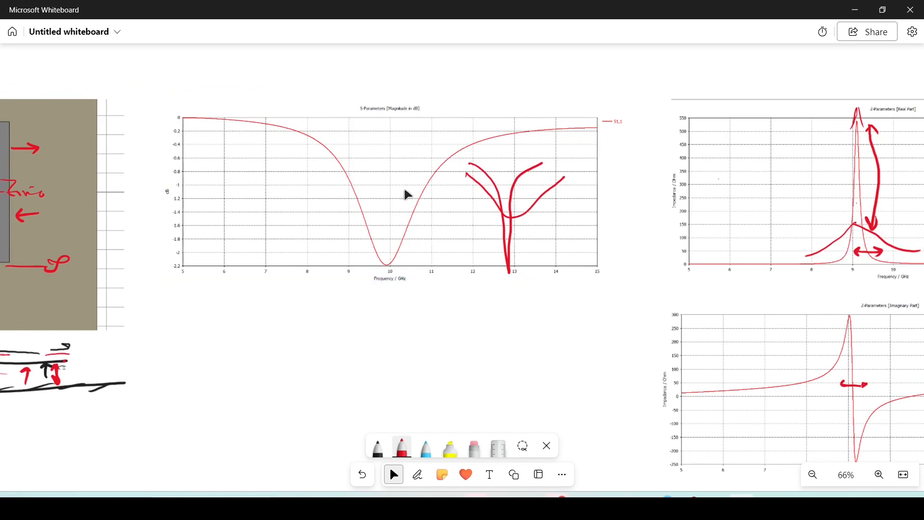
left_click(417, 474)
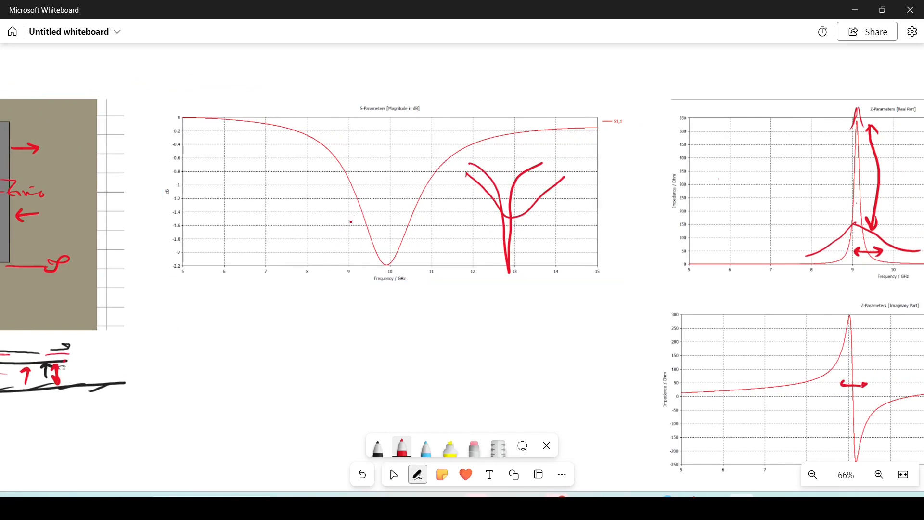
mouse_move(314, 177)
left_mouse_down()
mouse_move(348, 249)
mouse_move(376, 373)
mouse_move(407, 273)
mouse_move(447, 218)
left_mouse_up()
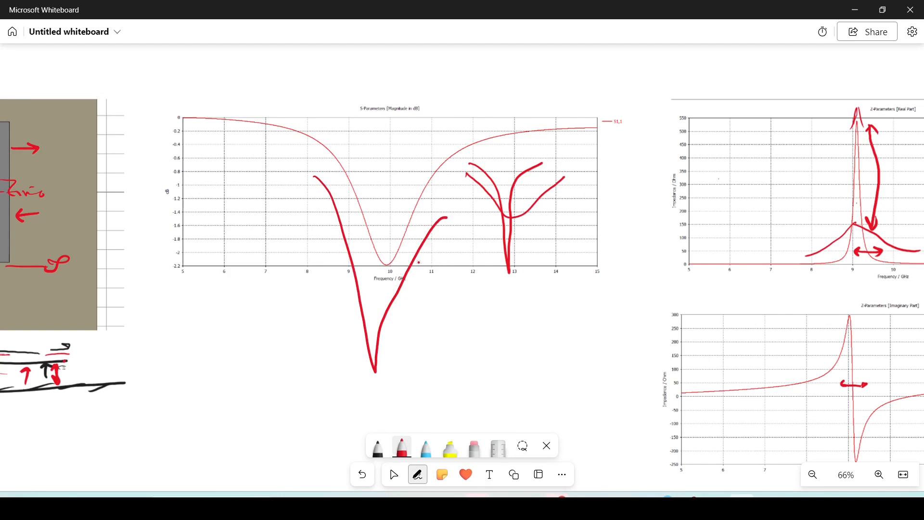
- Erase the red double-headed arrow from the imaginary-part Z plot and mark its zero line in blue near 9 and 10 GHz
left_click(394, 475)
left_click_drag(264, 393, 186, 324)
left_click_drag(389, 355, 262, 319)
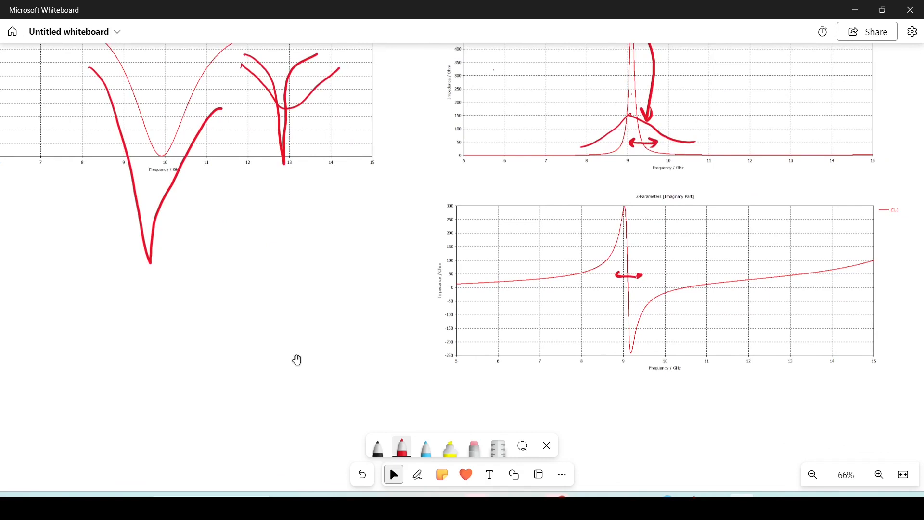
left_click(418, 474)
left_click(426, 447)
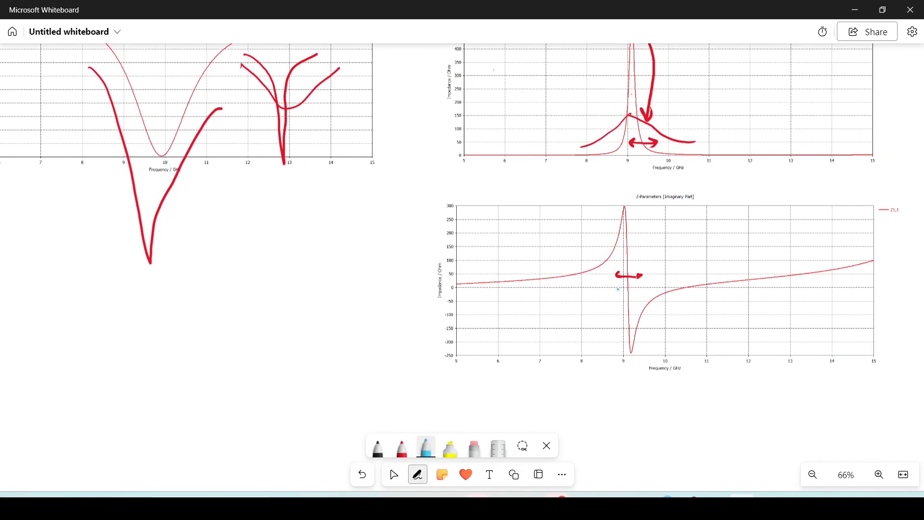
left_click(474, 447)
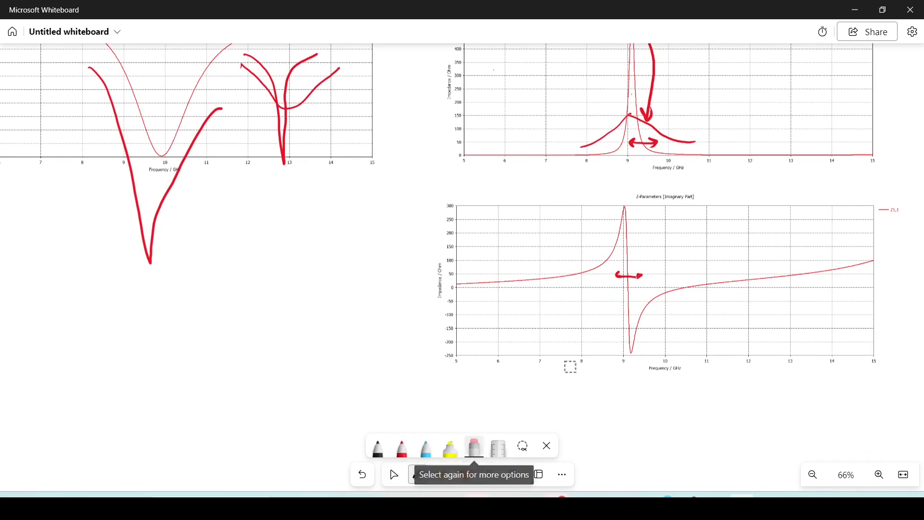
left_click_drag(617, 284, 625, 277)
left_click(426, 448)
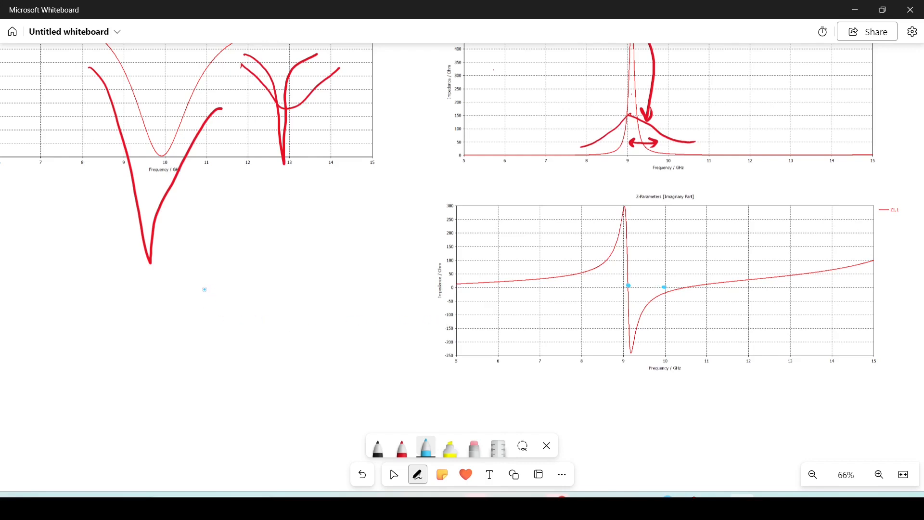
- Write "L1 → 9" and "L2 → 10" in blue on two lines below the S1,1 plot
mouse_move(227, 276)
left_mouse_down()
mouse_move(227, 296)
mouse_move(240, 297)
left_mouse_up()
left_click_drag(247, 290, 248, 298)
mouse_move(260, 288)
left_mouse_down()
mouse_move(287, 281)
mouse_move(296, 293)
left_mouse_up()
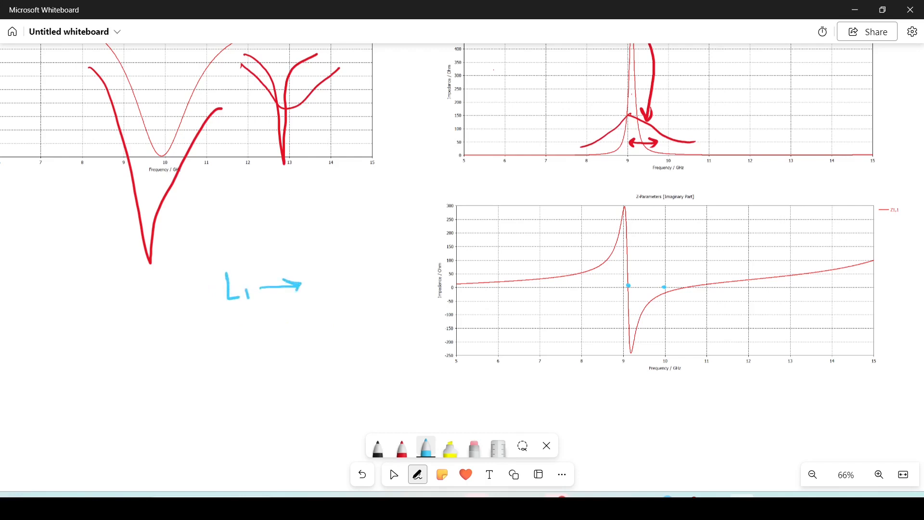
left_click_drag(329, 269, 329, 291)
mouse_move(228, 319)
left_mouse_down()
mouse_move(229, 346)
mouse_move(248, 346)
left_mouse_up()
left_click_drag(251, 342, 263, 350)
mouse_move(270, 338)
left_mouse_down()
mouse_move(301, 335)
mouse_move(300, 344)
left_mouse_up()
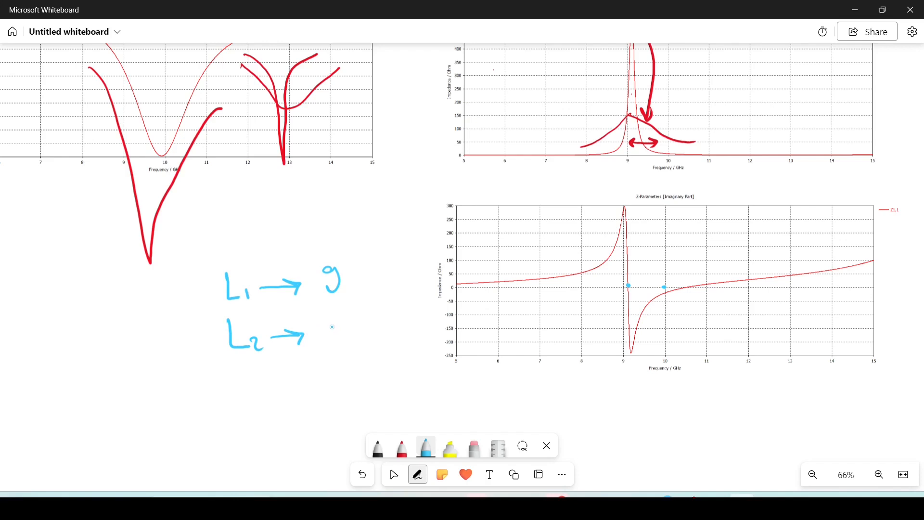
mouse_move(327, 312)
left_mouse_down()
mouse_move(335, 331)
mouse_move(348, 321)
left_mouse_up()
- Write the boxed blue ratio L1'/L1 = 9/10 under the two length notes, relabelling L2 as L1'
mouse_move(157, 362)
left_mouse_down()
mouse_move(156, 390)
mouse_move(175, 391)
left_mouse_up()
mouse_move(177, 375)
left_mouse_down()
mouse_move(207, 395)
mouse_move(195, 427)
left_mouse_up()
mouse_move(206, 379)
left_mouse_down()
mouse_move(223, 378)
mouse_move(219, 387)
left_mouse_up()
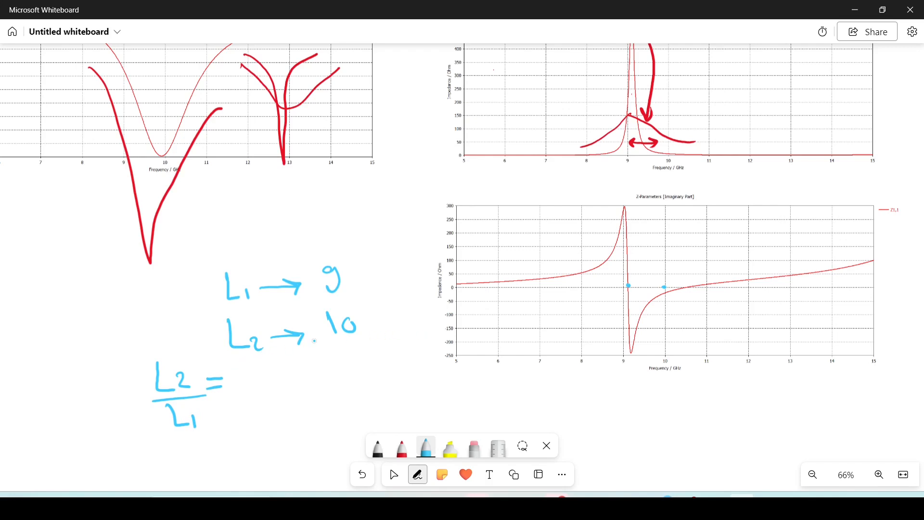
left_click_drag(254, 355, 248, 380)
mouse_move(253, 388)
left_mouse_down()
mouse_move(259, 401)
mouse_move(269, 383)
left_mouse_up()
mouse_move(281, 344)
left_mouse_down()
mouse_move(133, 367)
mouse_move(186, 443)
mouse_move(317, 405)
mouse_move(286, 342)
left_mouse_up()
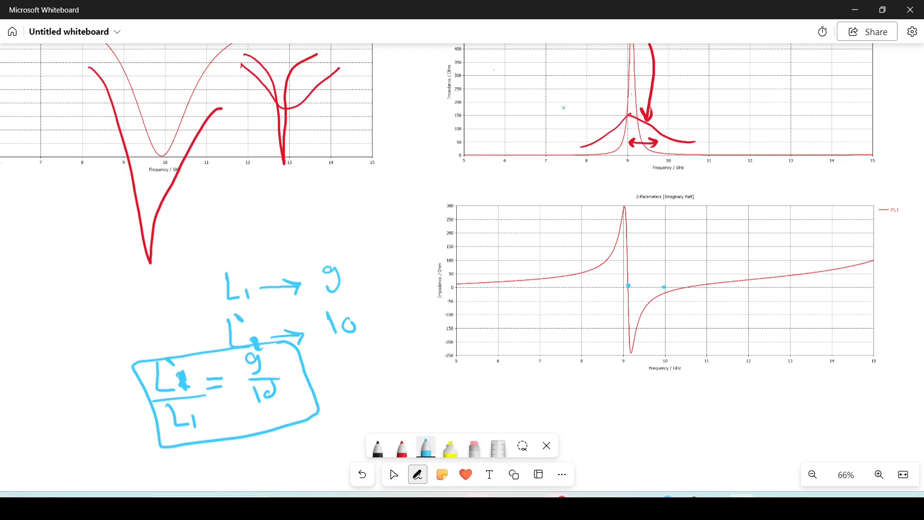
- Sketch a coaxial cross-section in blue in the empty area below the side view, with an outer circle and a hatched inner circle
key("Escape")
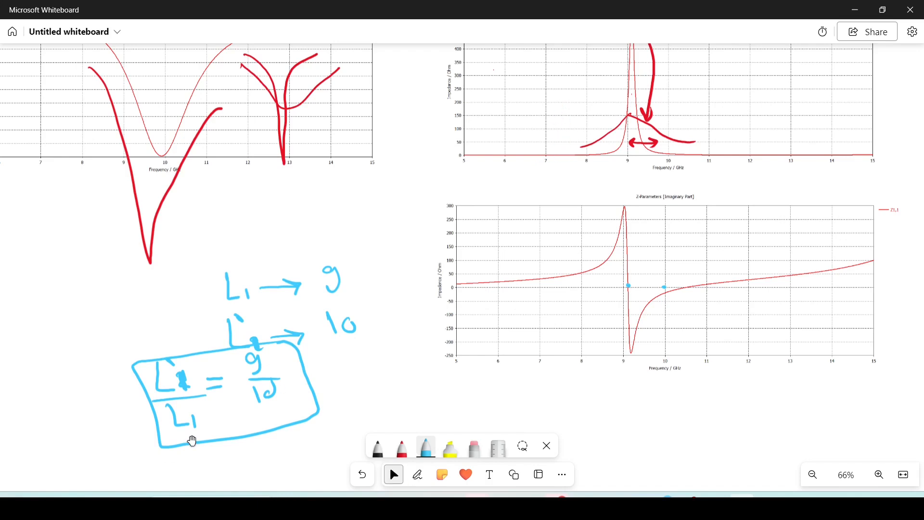
left_click_drag(60, 283, 198, 317)
left_click_drag(164, 286, 555, 272)
left_click(302, 308)
scroll(512, 254, "down", 5)
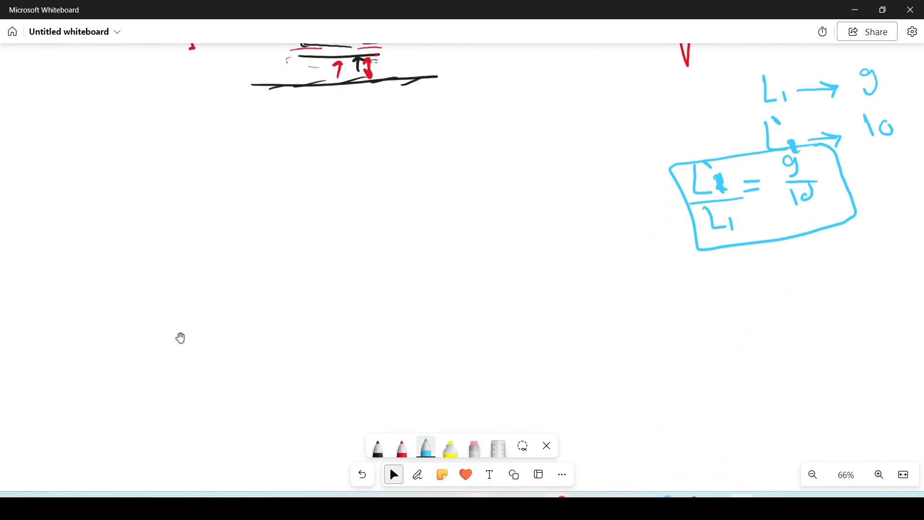
key("alt+w")
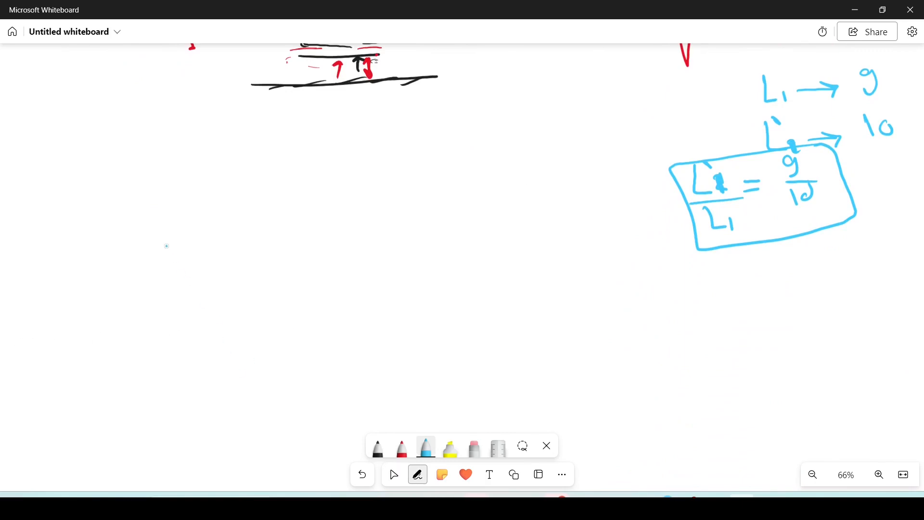
mouse_move(278, 260)
left_mouse_down()
mouse_move(259, 257)
mouse_move(215, 340)
mouse_move(305, 270)
mouse_move(259, 263)
mouse_move(287, 328)
mouse_move(274, 289)
mouse_move(282, 293)
left_mouse_up()
left_click_drag(256, 302, 282, 307)
mouse_move(254, 320)
left_mouse_down()
mouse_move(284, 318)
mouse_move(277, 328)
left_mouse_up()
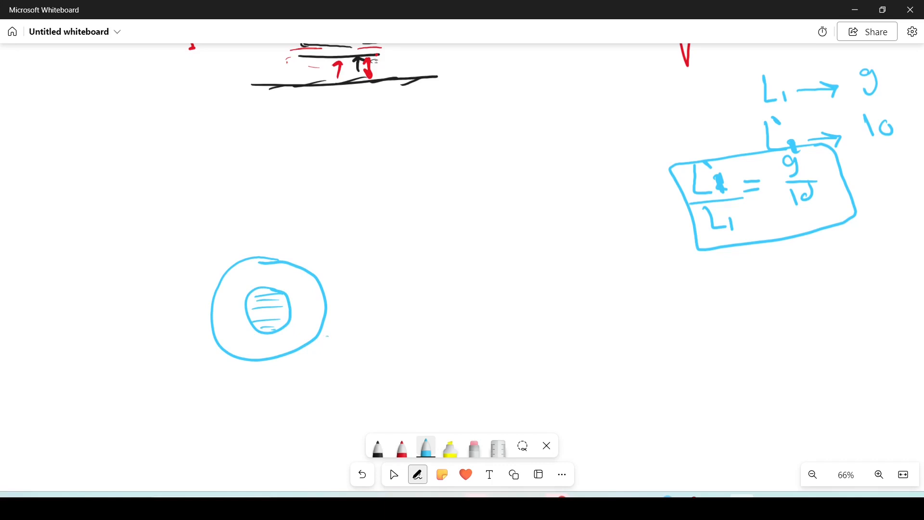
- Hatch around the outer circle, label the gap ε, and note C with an arrow, Z0 and L beside the sketch in blue
left_click_drag(242, 361, 219, 367)
left_click_drag(219, 357, 203, 355)
left_click_drag(203, 332, 208, 333)
mouse_move(235, 253)
left_mouse_down()
mouse_move(221, 254)
mouse_move(234, 287)
left_mouse_up()
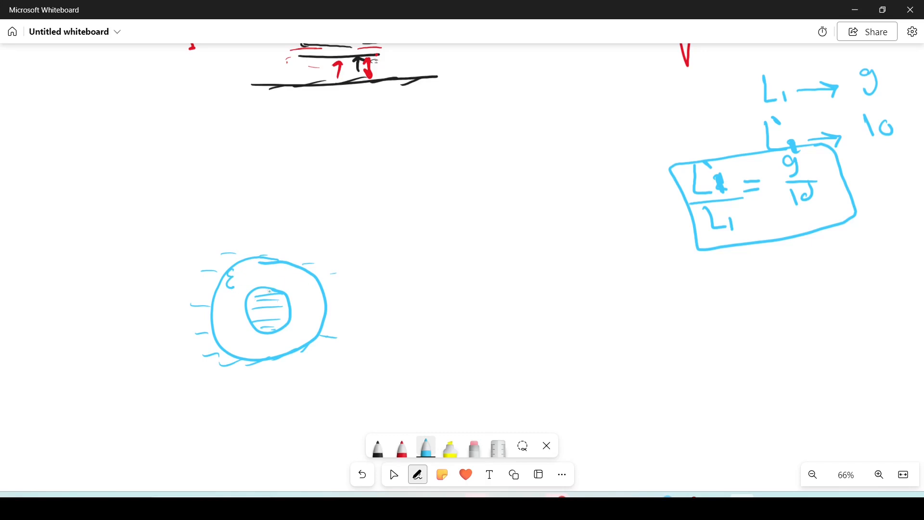
mouse_move(361, 232)
left_mouse_down()
mouse_move(343, 234)
mouse_move(372, 264)
mouse_move(381, 236)
mouse_move(430, 230)
left_mouse_up()
mouse_move(439, 223)
left_mouse_down()
mouse_move(423, 254)
mouse_move(440, 265)
left_mouse_up()
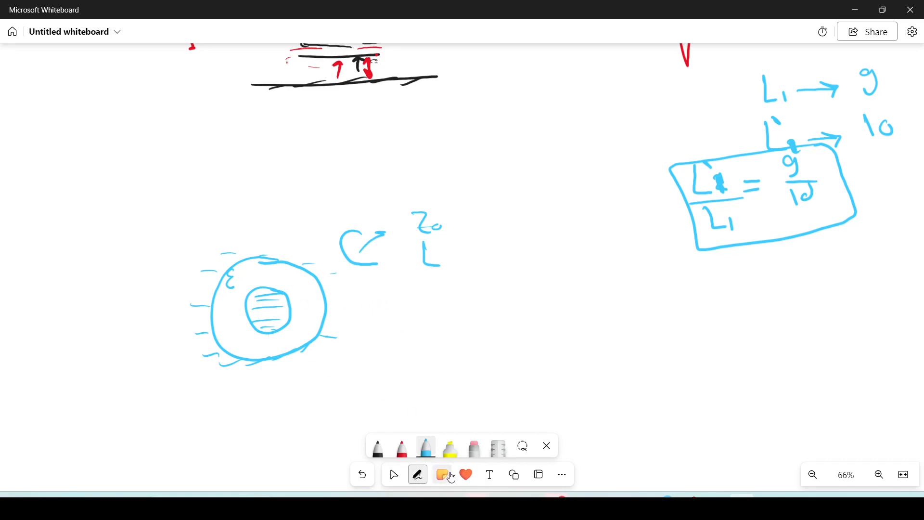
- Label the inner circle Din and the outer circle Dout in red, adding a red arrow beside the sketch and red strokes in the gap
left_click(402, 447)
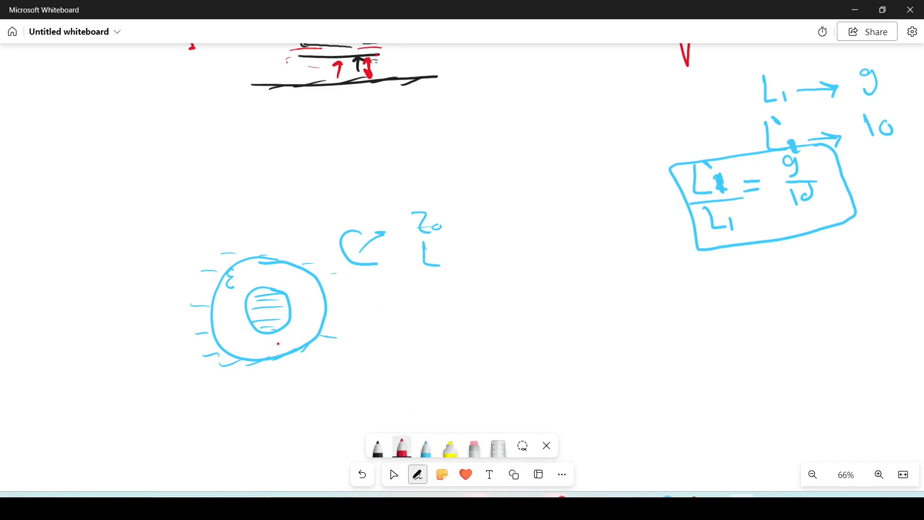
left_click_drag(263, 308, 268, 327)
mouse_move(336, 314)
left_mouse_down()
mouse_move(339, 332)
mouse_move(366, 333)
left_mouse_up()
left_click_drag(398, 304, 451, 303)
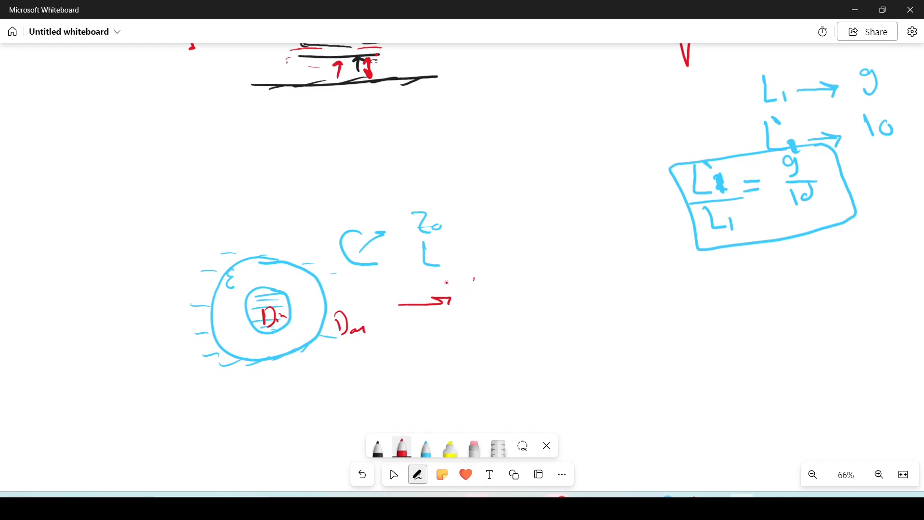
left_click_drag(255, 329, 281, 334)
left_click_drag(270, 269, 287, 275)
left_click_drag(275, 333, 340, 335)
- Write "Zsrc = 50 Ω" in red below the red arrow beside the coaxial sketch
mouse_move(397, 357)
left_mouse_down()
mouse_move(412, 357)
mouse_move(415, 376)
mouse_move(432, 368)
left_mouse_up()
left_click_drag(440, 366, 455, 365)
left_click_drag(462, 362, 475, 360)
left_click_drag(477, 360, 497, 354)
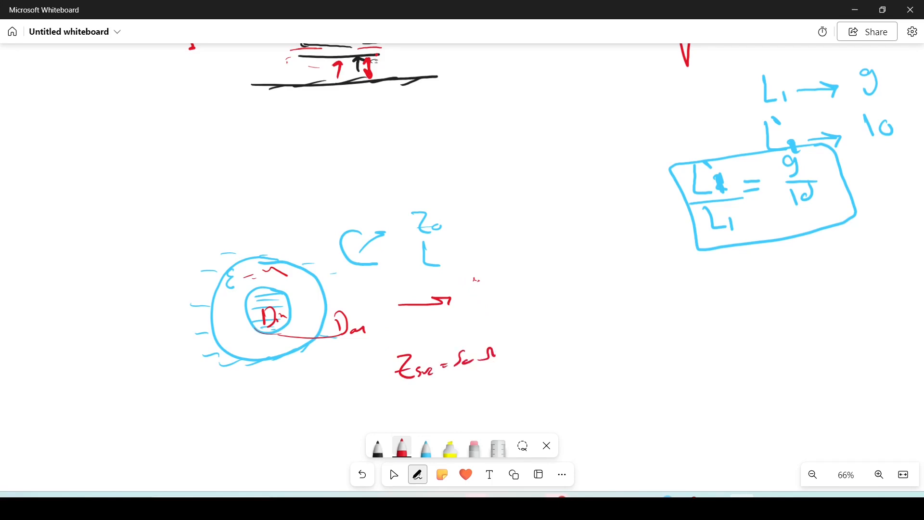
- Review the annotated patch and plots, and switch to CST Studio to view the ZRef 1(1) reference impedance and the 3D model
key("Escape")
left_click_drag(531, 158, 581, 455)
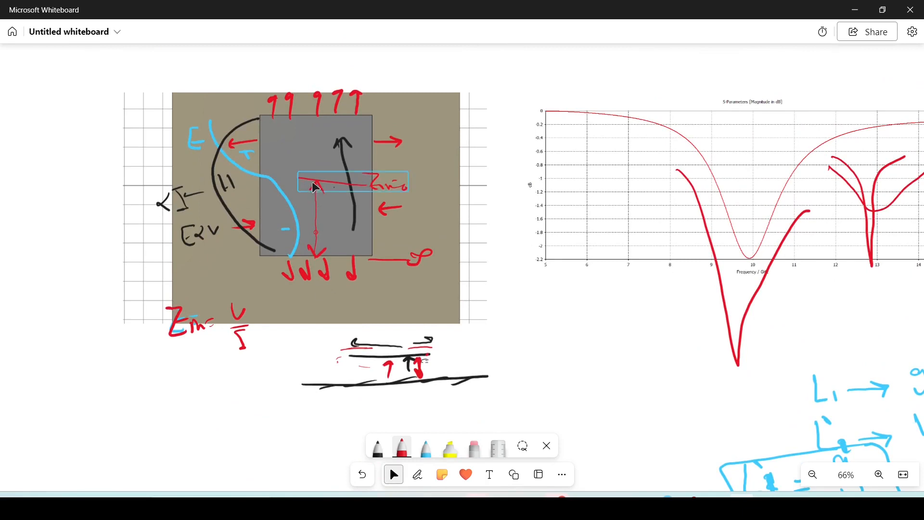
left_click_drag(683, 378, 487, 393)
left_click_drag(818, 330, 623, 344)
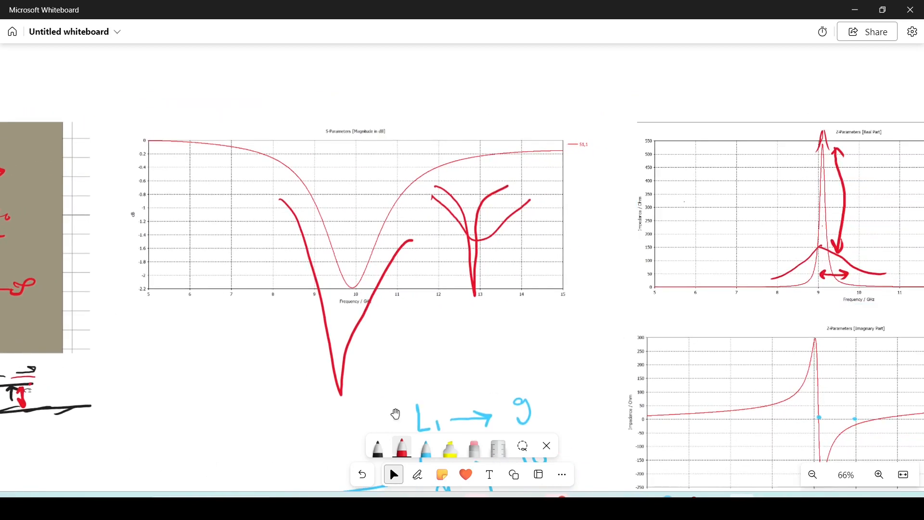
mouse_move(331, 402)
left_mouse_down()
mouse_move(306, 385)
mouse_move(505, 316)
mouse_move(608, 323)
left_mouse_up()
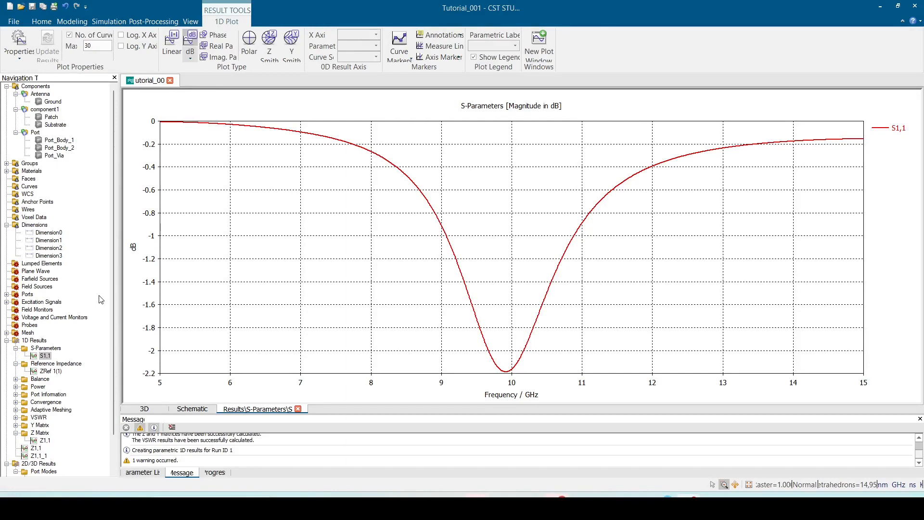
left_click(51, 371)
left_click(152, 409)
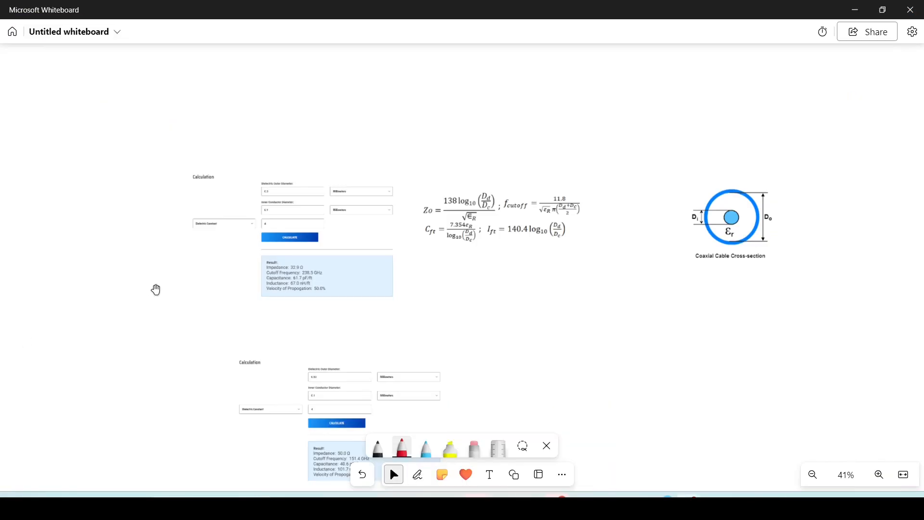
- Switch to the whiteboard and examine the first coaxial calculation, the impedance and capacitance formulas, and the cable cross-section
left_click(363, 232)
scroll(362, 233, "up", 2, "ctrl")
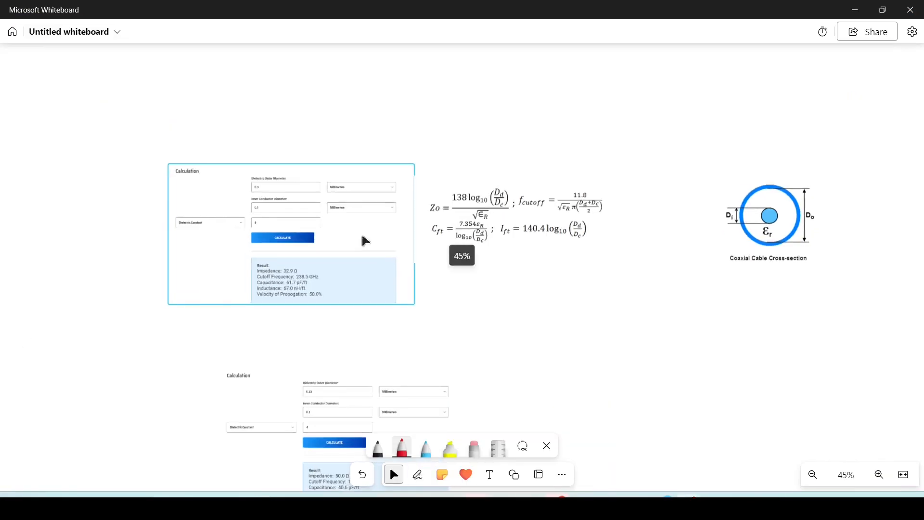
scroll(319, 234, "up", 3, "ctrl")
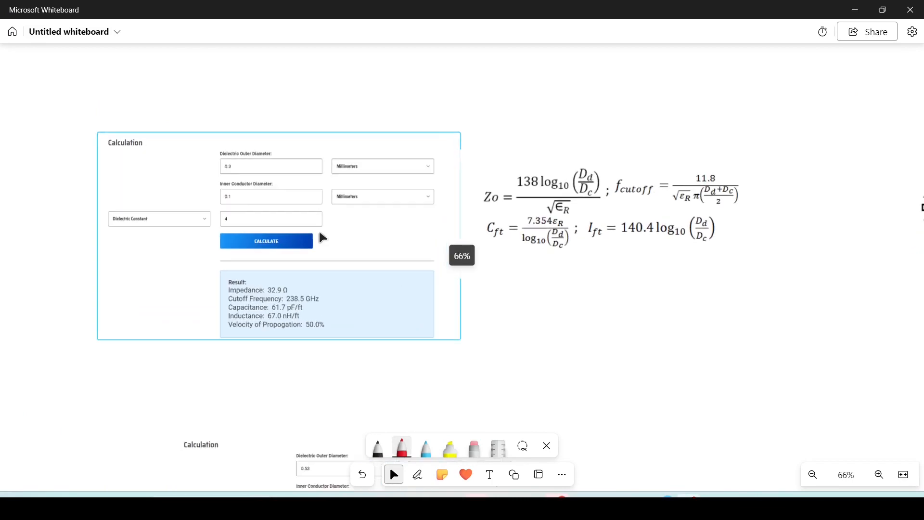
scroll(235, 182, "up", 1, "ctrl")
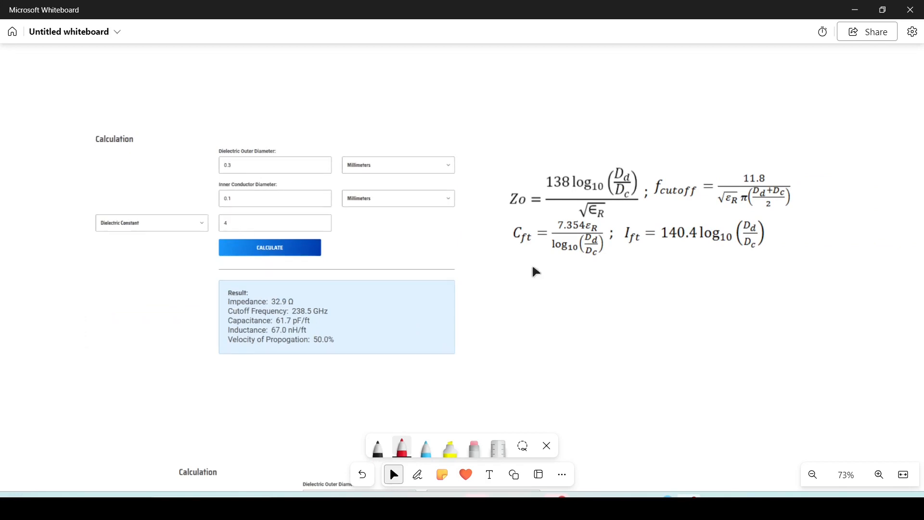
scroll(529, 264, "down", 2, "ctrl")
left_click_drag(640, 345, 474, 373)
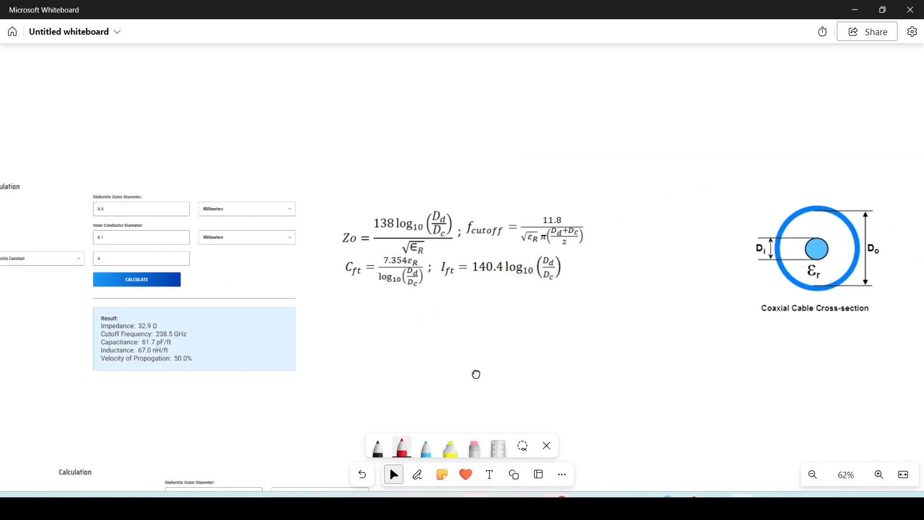
scroll(202, 278, "up", 1, "ctrl")
scroll(207, 284, "down", 1, "ctrl")
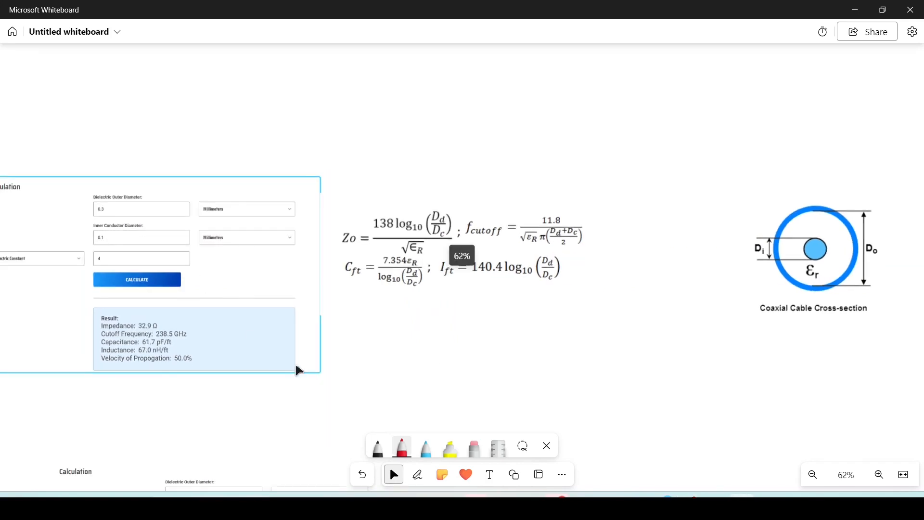
left_click_drag(253, 402, 360, 413)
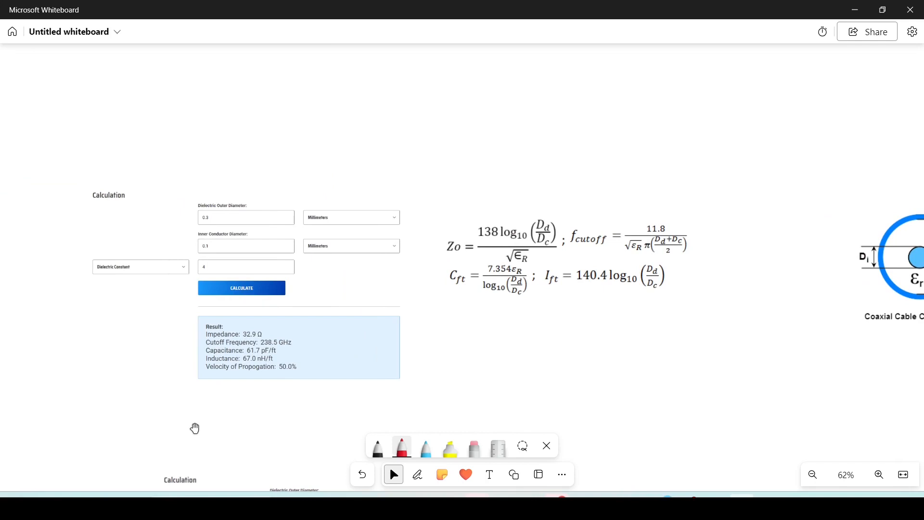
- Write "C ∝ 1/Z" in red above the first calculation and "C↓, ↑d" in red next to its Calculate button
key("alt+w")
mouse_move(340, 134)
left_mouse_down()
mouse_move(320, 142)
mouse_move(334, 158)
mouse_move(368, 135)
left_mouse_up()
left_click_drag(392, 119, 394, 138)
left_click_drag(393, 148, 409, 147)
left_click_drag(379, 155, 409, 179)
left_click_drag(380, 169, 399, 168)
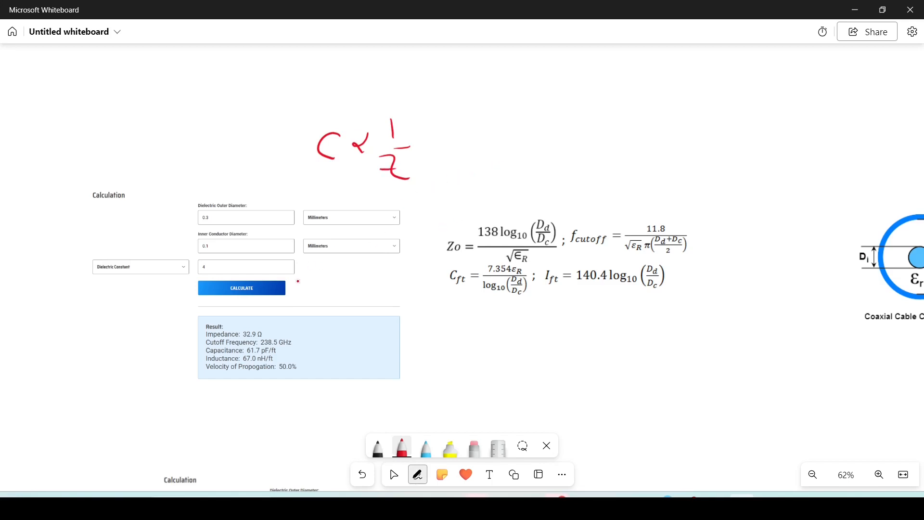
mouse_move(326, 282)
left_mouse_down()
mouse_move(324, 294)
mouse_move(340, 302)
mouse_move(375, 266)
left_mouse_up()
mouse_move(369, 273)
left_mouse_down()
mouse_move(375, 265)
mouse_move(381, 291)
mouse_move(391, 291)
left_mouse_up()
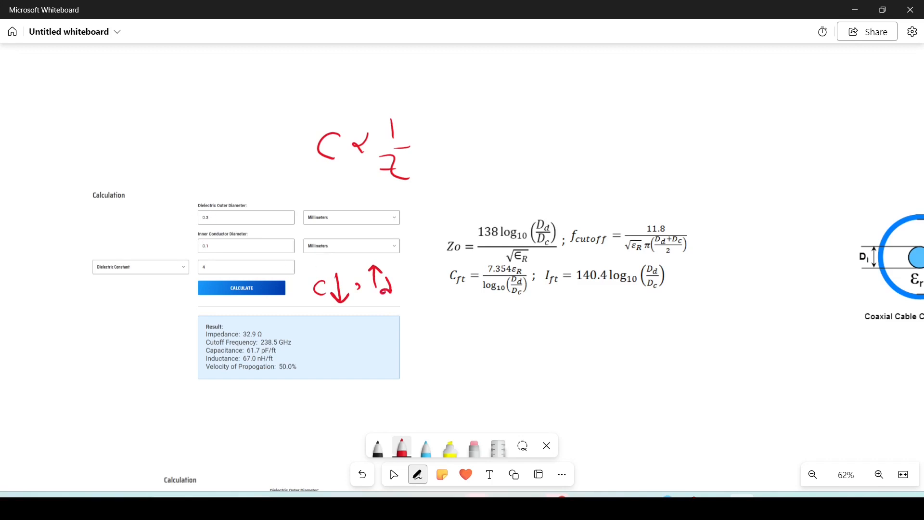
- Examine the second coaxial calculation, the one with the 0.53 mm dielectric outer diameter
left_click(393, 474)
left_click_drag(309, 427, 258, 181)
scroll(243, 275, "up", 4, "ctrl")
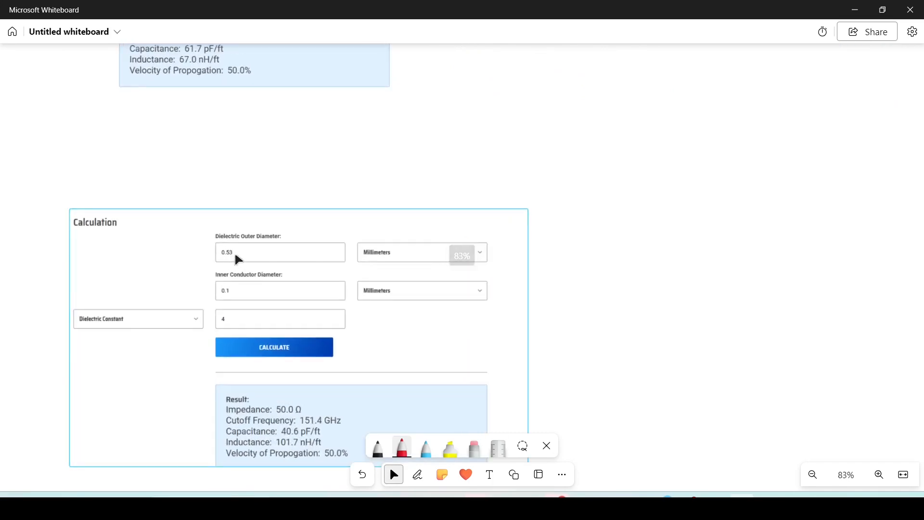
key("alt+w")
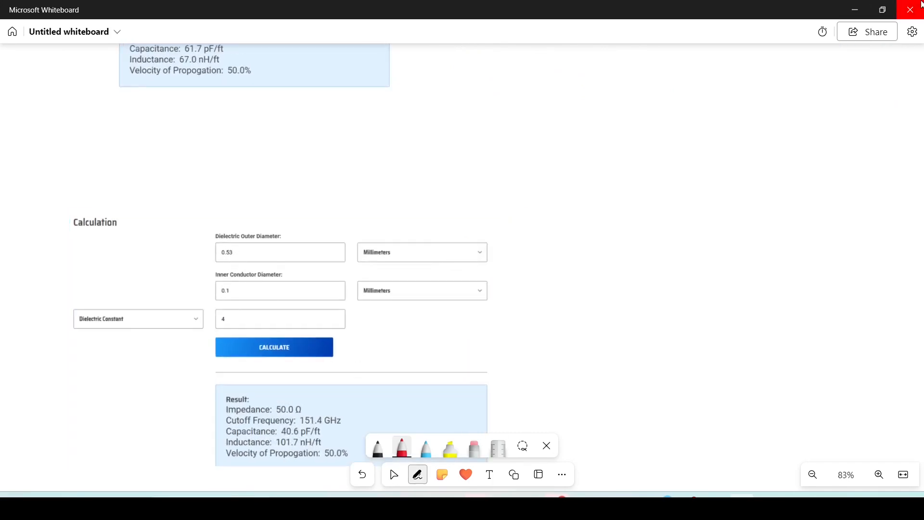
- Switch to the patch antenna project in CST Studio, enlarge the message area and show the parameter list in it
left_click(854, 9)
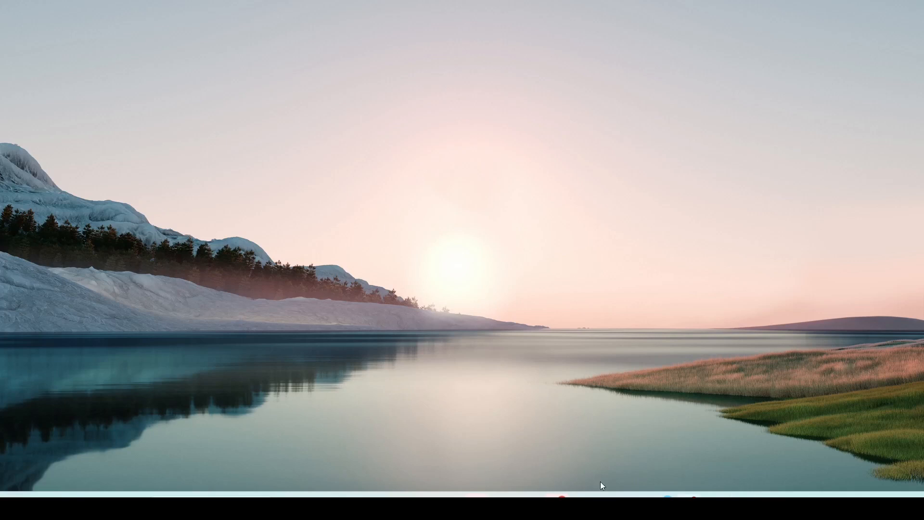
left_click(768, 496)
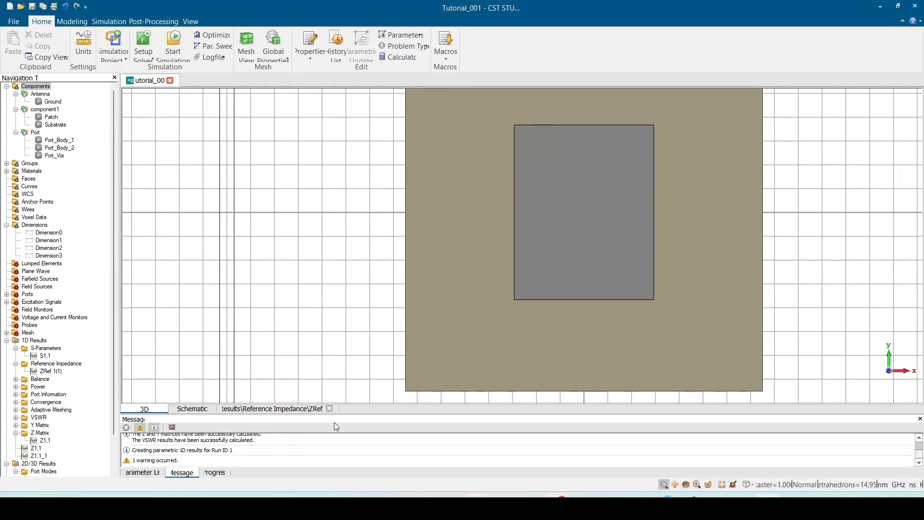
left_click_drag(362, 415, 362, 324)
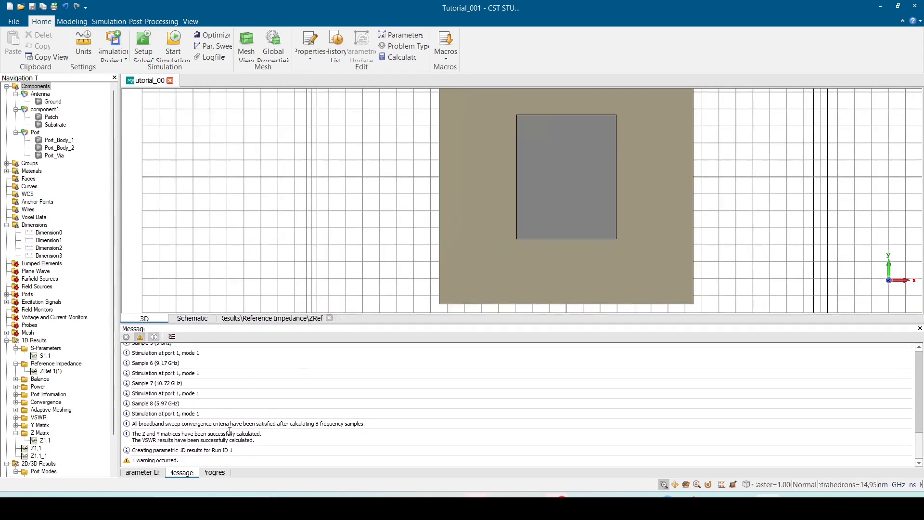
left_click(148, 474)
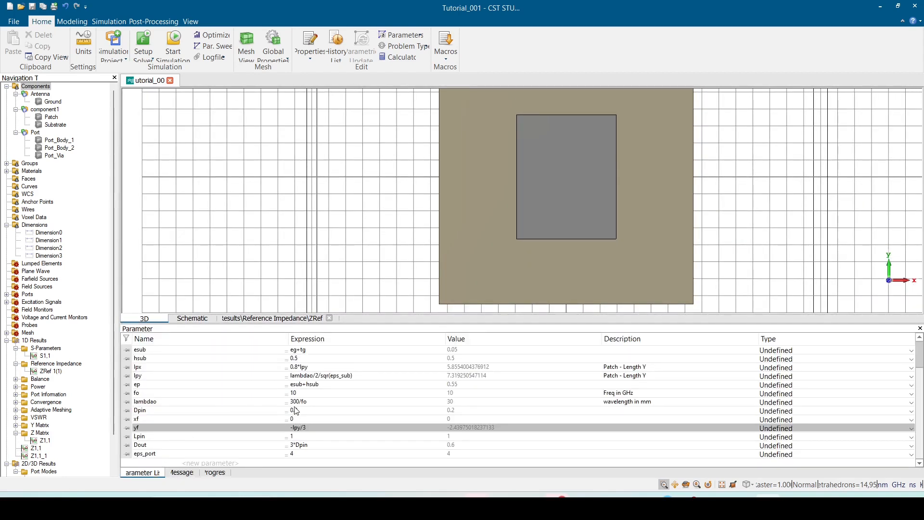
- Review the Dout expression in the parameter list, compare it with the coaxial calculation on the whiteboard, and return to CST Studio
left_click(308, 446)
left_click(309, 448)
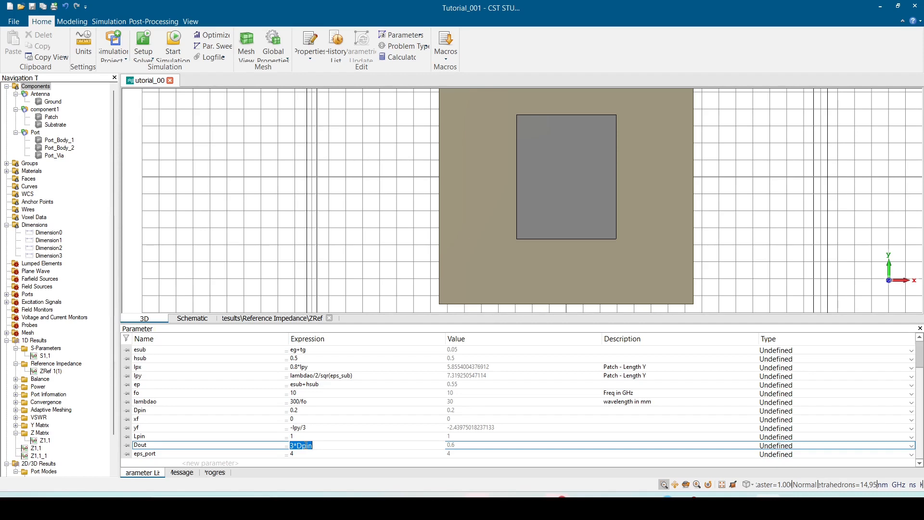
scroll(269, 414, "up", 2)
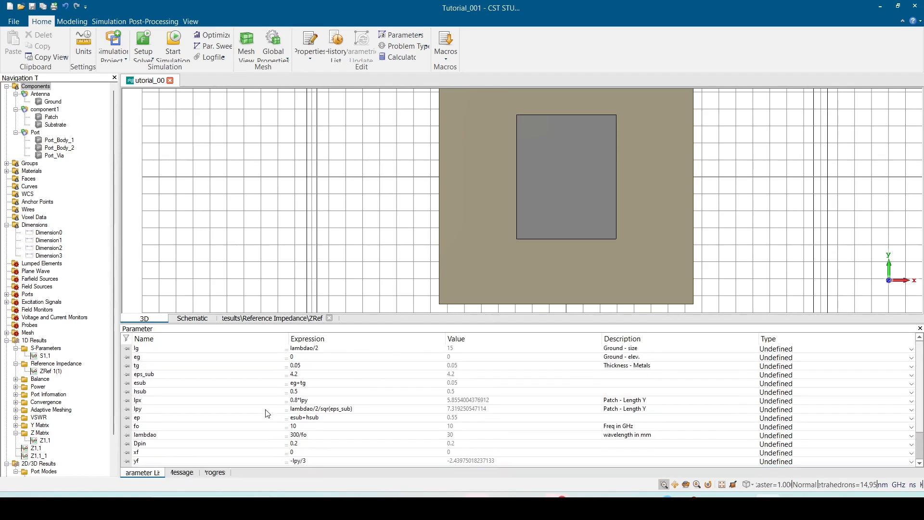
scroll(268, 414, "down", 2)
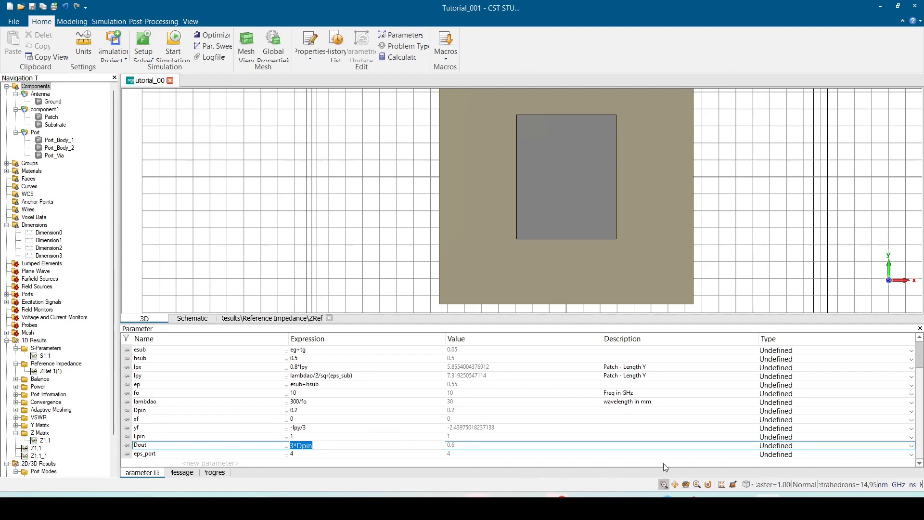
left_click(742, 496)
left_click(393, 474)
mouse_move(319, 186)
left_mouse_down()
mouse_move(401, 307)
mouse_move(382, 400)
left_mouse_up()
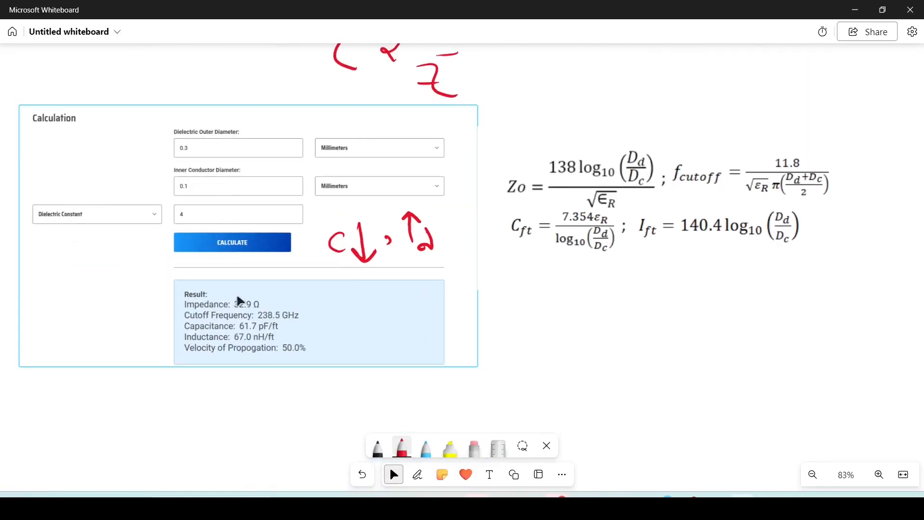
left_click(857, 10)
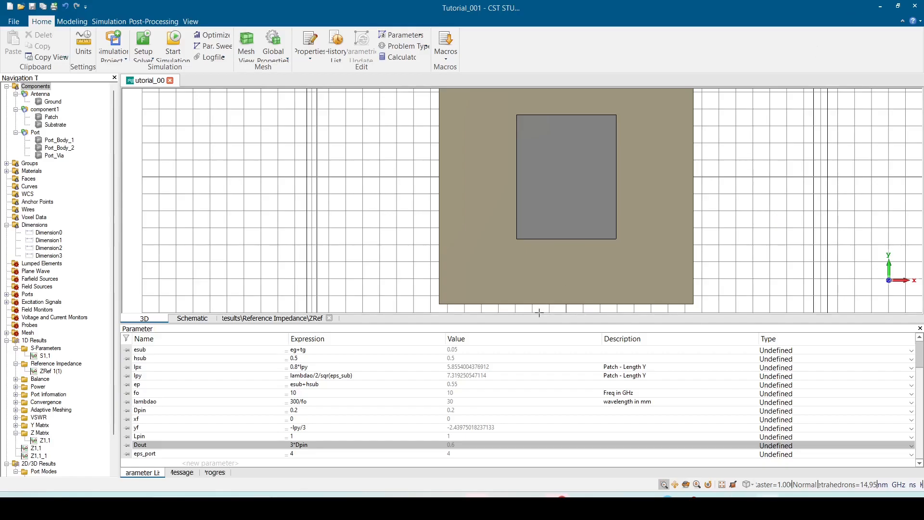
double_click(301, 410)
type("0.1")
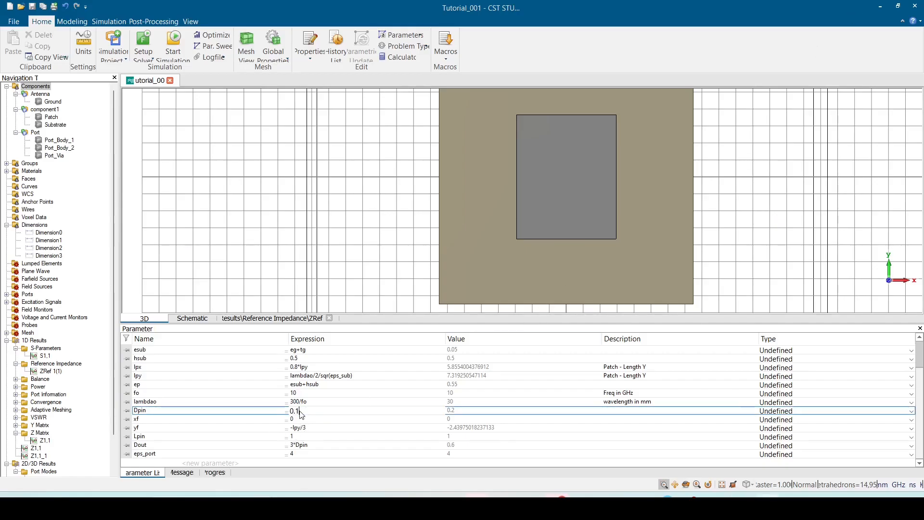
key("Return")
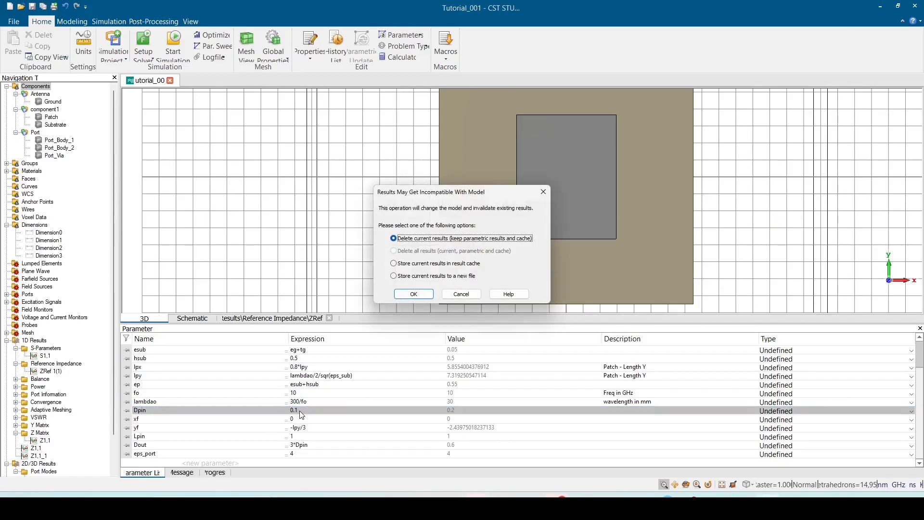
left_click(461, 294)
- Set the Dout parameter to (0.52/0.1)*Dpin and accept deleting the current results while keeping parametric results and cache
double_click(297, 445)
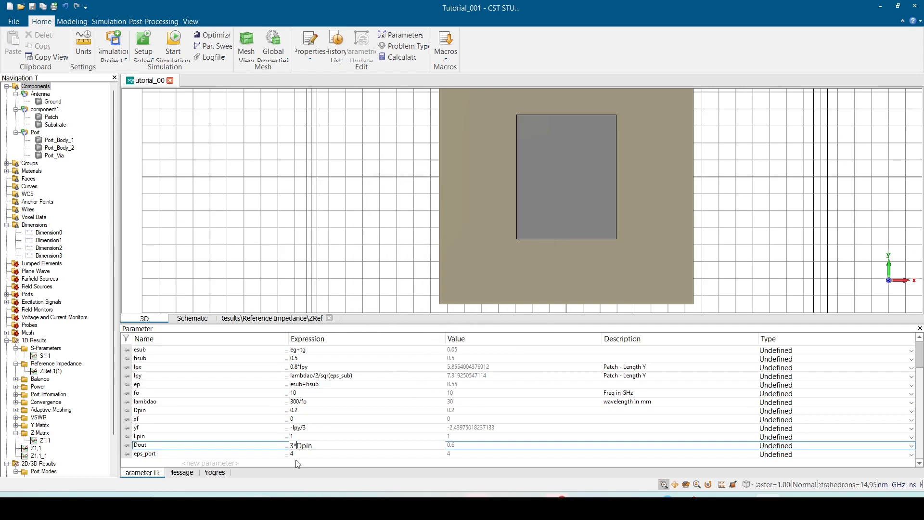
key("BackSpace")
type("()")
type("0.")
type("52")
type("/")
type("0.1")
key("Return")
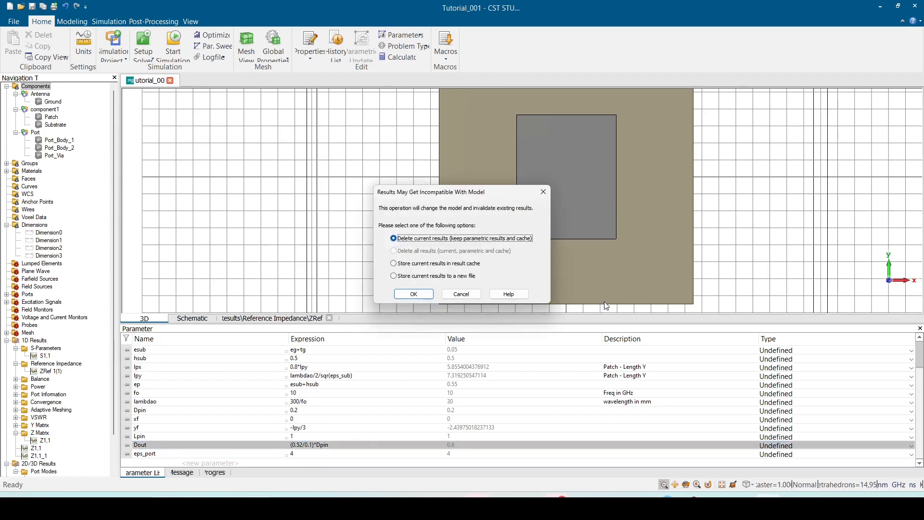
left_click(407, 292)
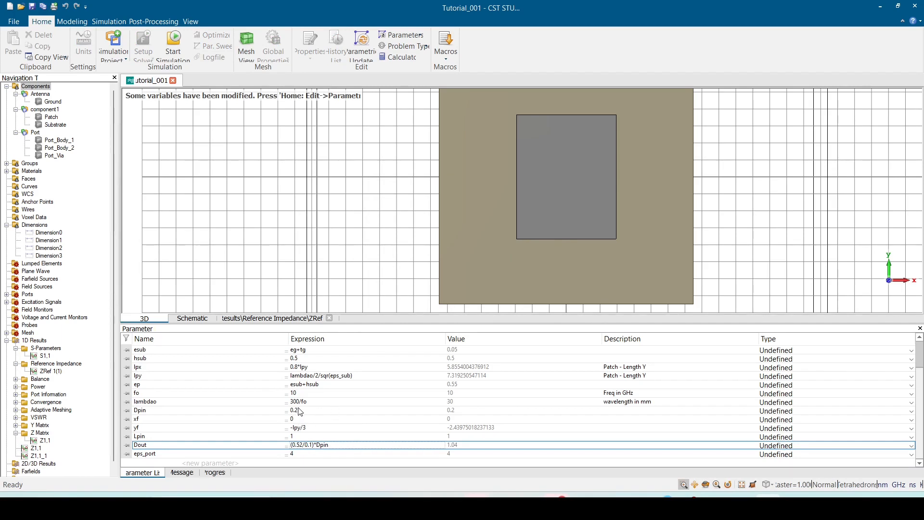
- Run the simulation and plot the ZRef 1(1) reference impedance in an enlarged plot area with an axis marker at about 9.99 GHz
left_click(174, 47)
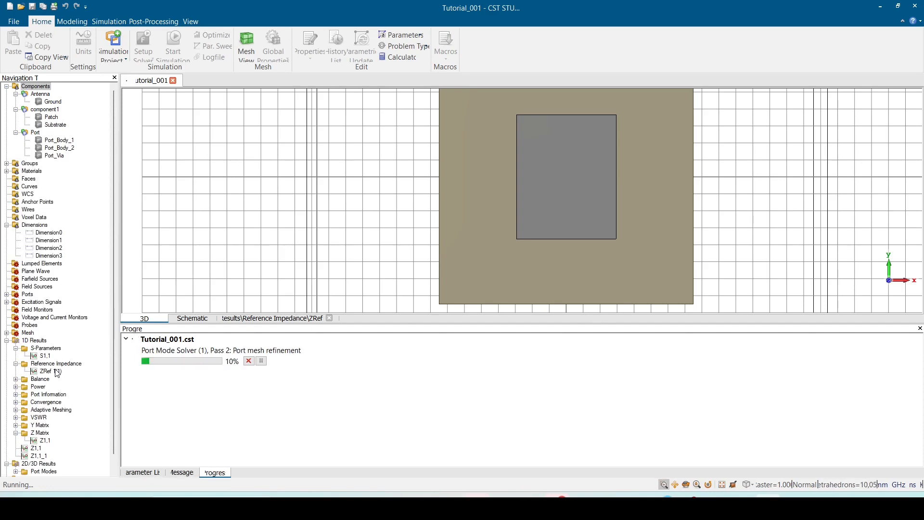
left_click(56, 372)
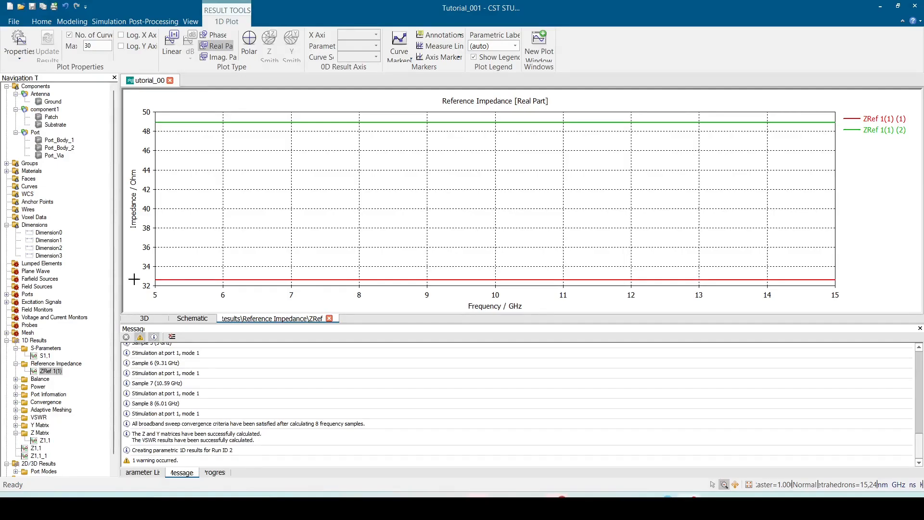
left_click_drag(341, 331, 344, 455)
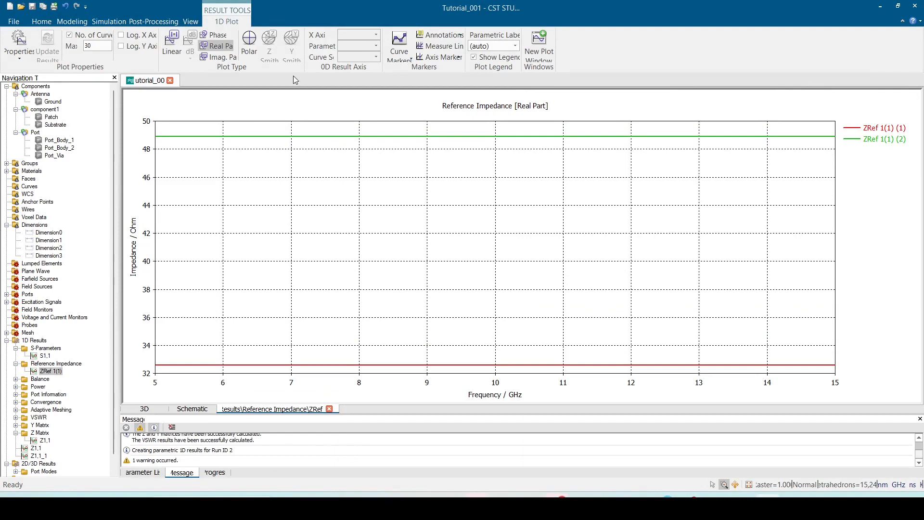
left_click(423, 58)
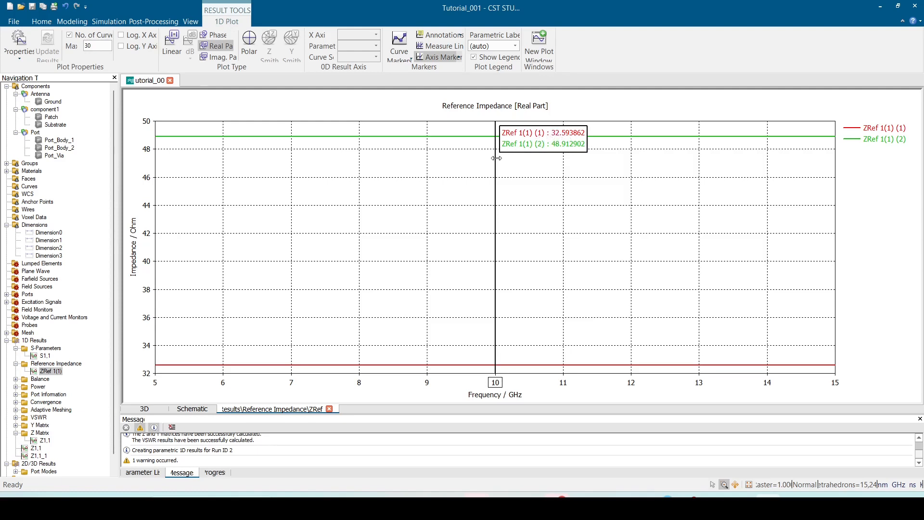
left_click_drag(495, 158, 494, 160)
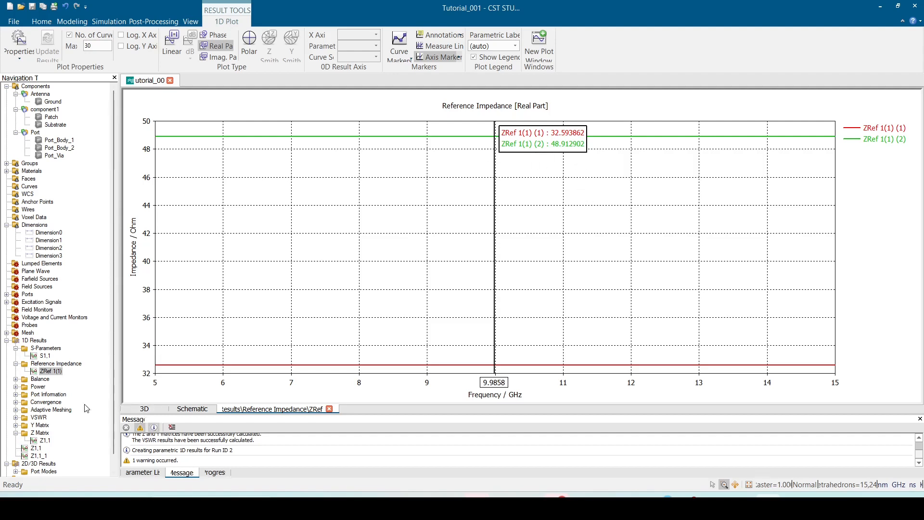
- Examine S1,1 in dB and as imaginary and real parts, and the imaginary and real parts of Z1,1
left_click(45, 357)
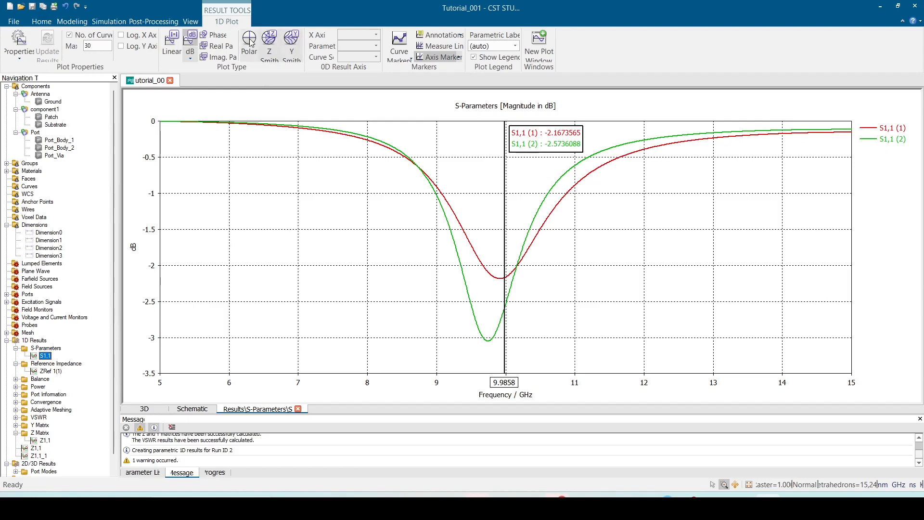
left_click(222, 49)
left_click(224, 56)
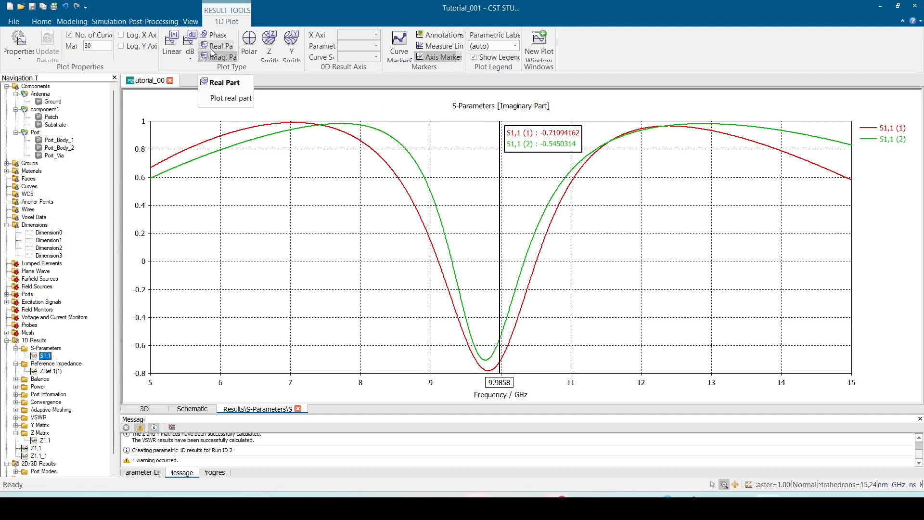
left_click(212, 52)
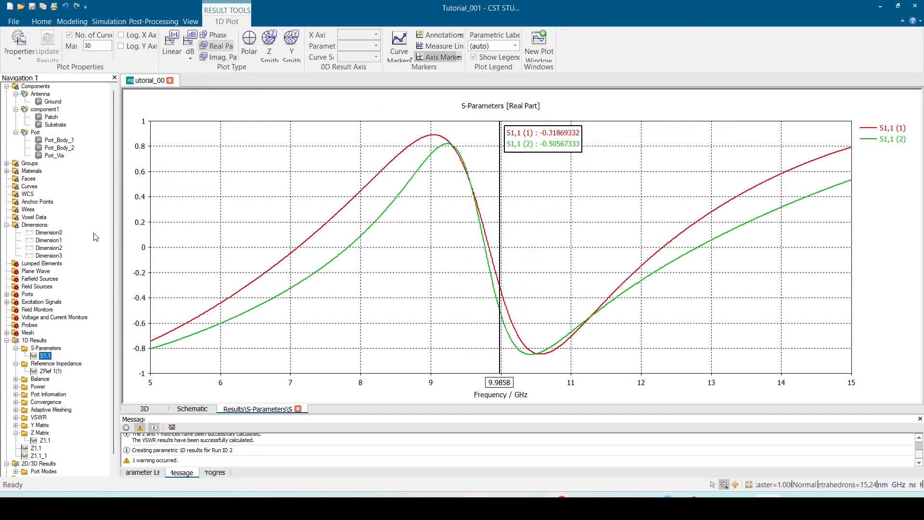
left_click(44, 441)
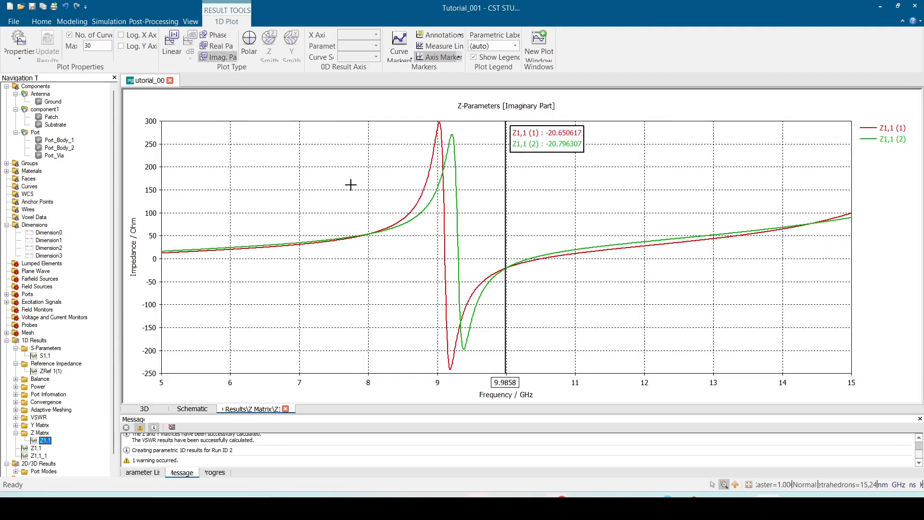
left_click(219, 48)
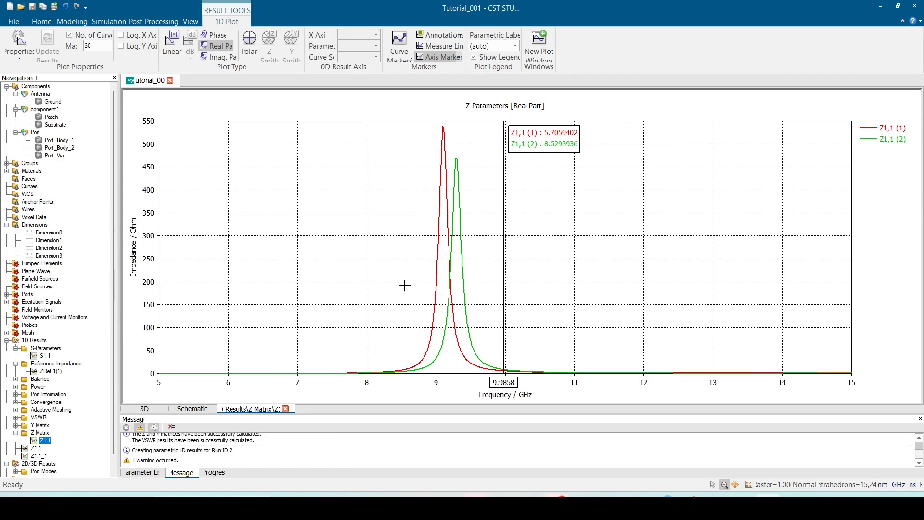
- Inspect the coaxial feed beneath the ground plane and the patch in the 3D model
left_click(144, 408)
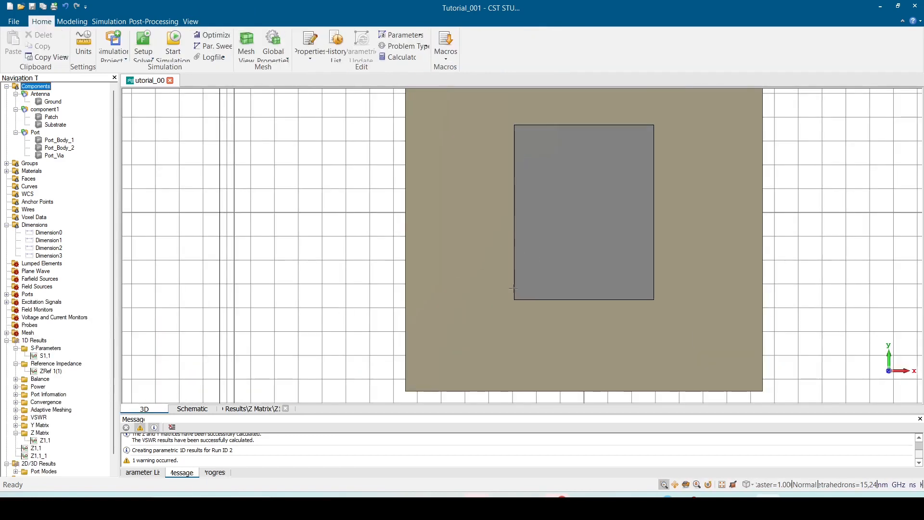
mouse_move(524, 328)
left_mouse_down()
mouse_move(526, 340)
mouse_move(544, 343)
mouse_move(579, 292)
left_mouse_up()
scroll(579, 292, "up", 3)
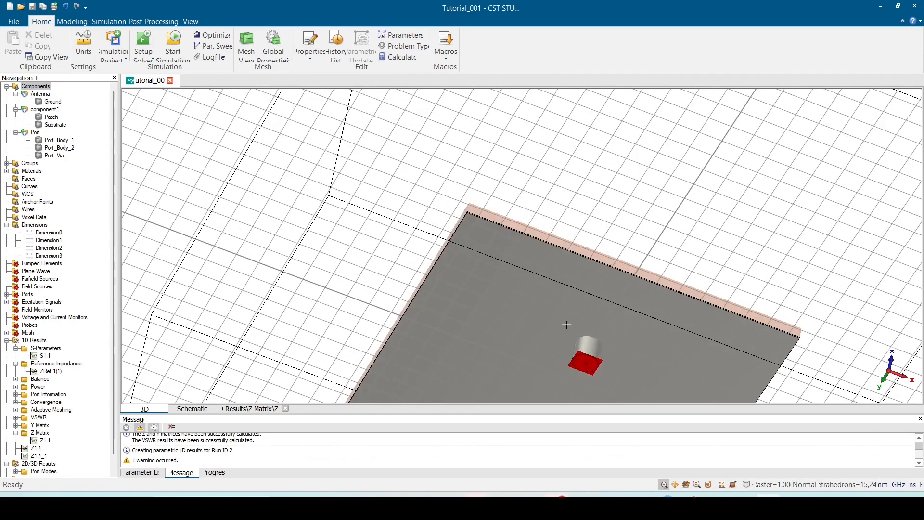
left_click_drag(503, 181, 437, 322)
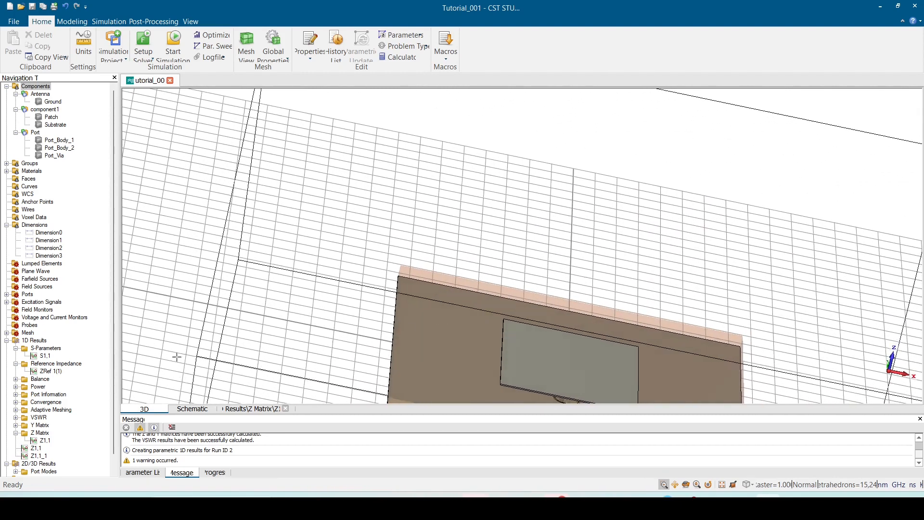
- Review the S1,1 and Z1,1 real parts and read Z1,1's imaginary part with the axis marker at about 10.17 and 9.99 GHz
left_click(44, 355)
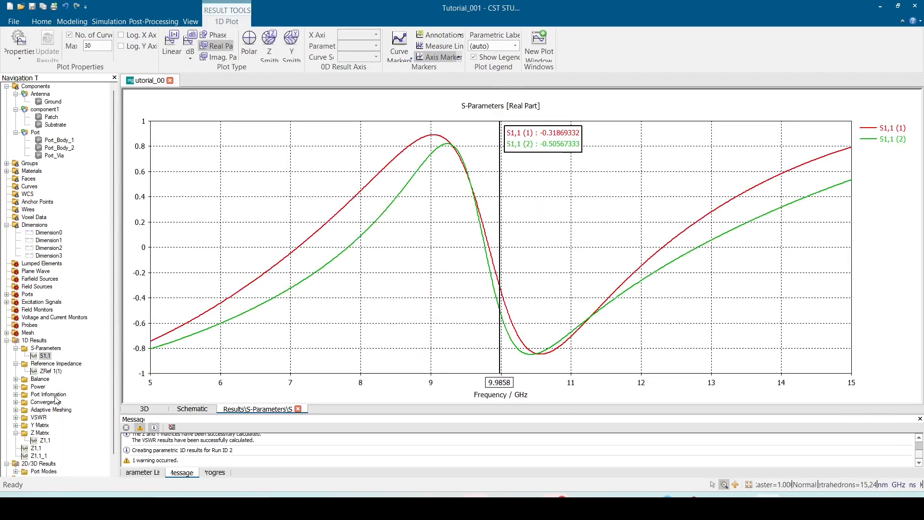
left_click(45, 441)
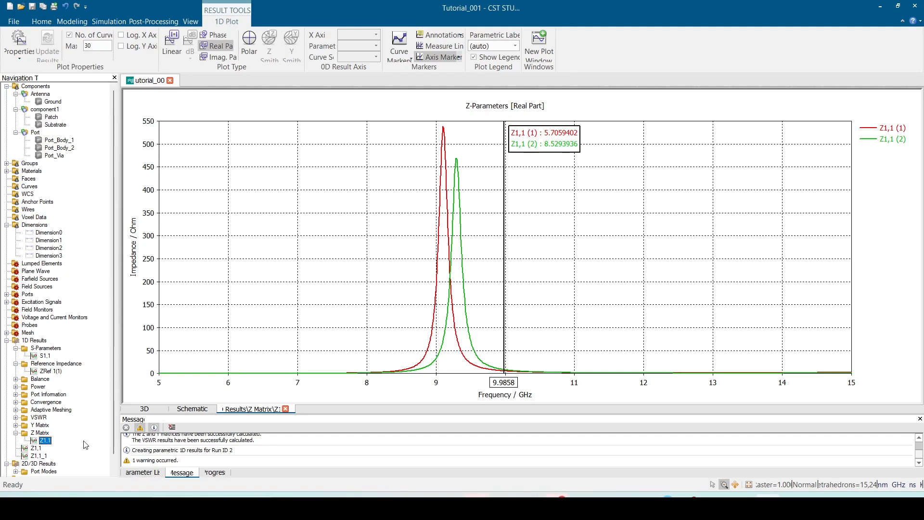
left_click(219, 57)
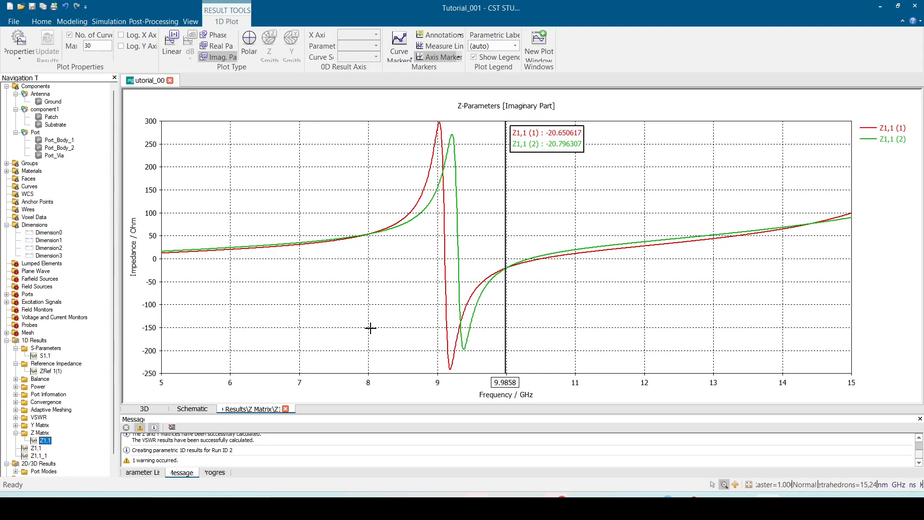
mouse_move(506, 253)
left_mouse_down()
mouse_move(470, 253)
mouse_move(518, 243)
left_mouse_up()
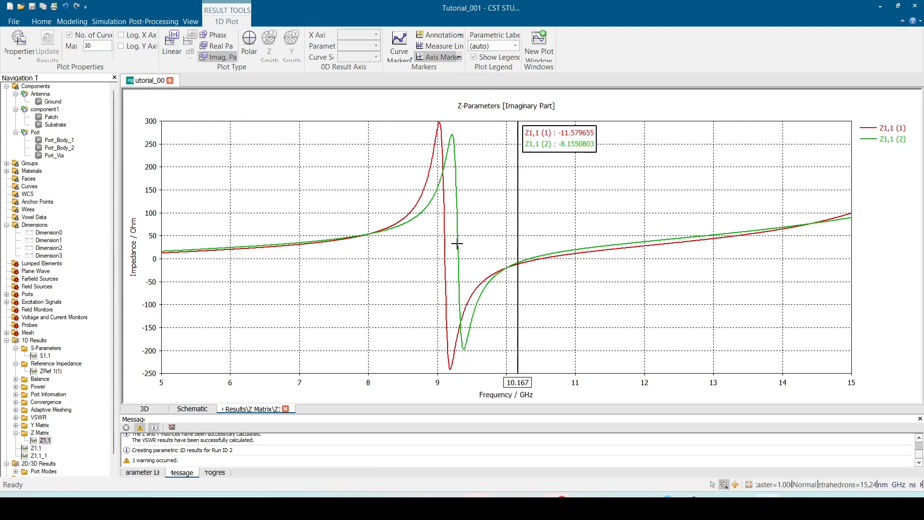
mouse_move(517, 253)
left_mouse_down()
mouse_move(458, 254)
mouse_move(462, 274)
mouse_move(503, 270)
left_mouse_up()
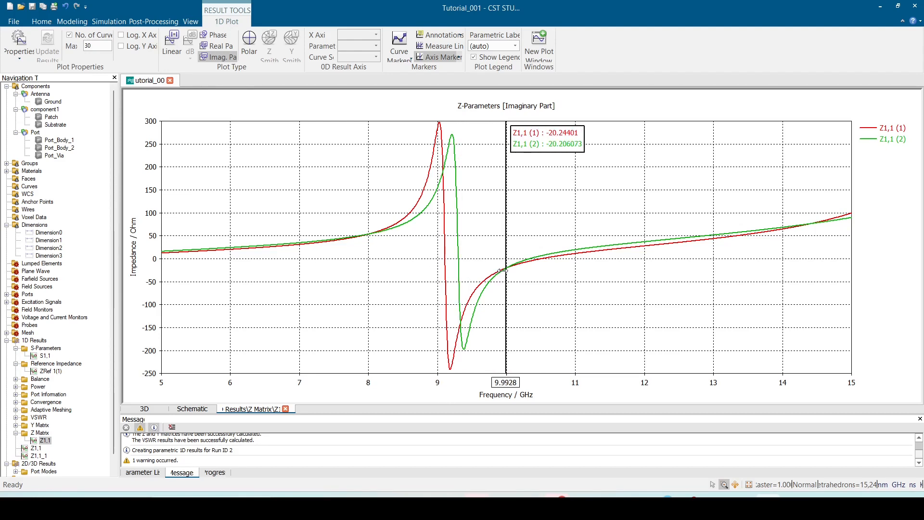
- Set the patch length lpy to (9.3/10)*lambdao/2/sqr(eps_sub) in an enlarged parameter list, deleting current results but keeping parametric results and cache
left_click_drag(324, 413, 324, 336)
left_click(144, 472)
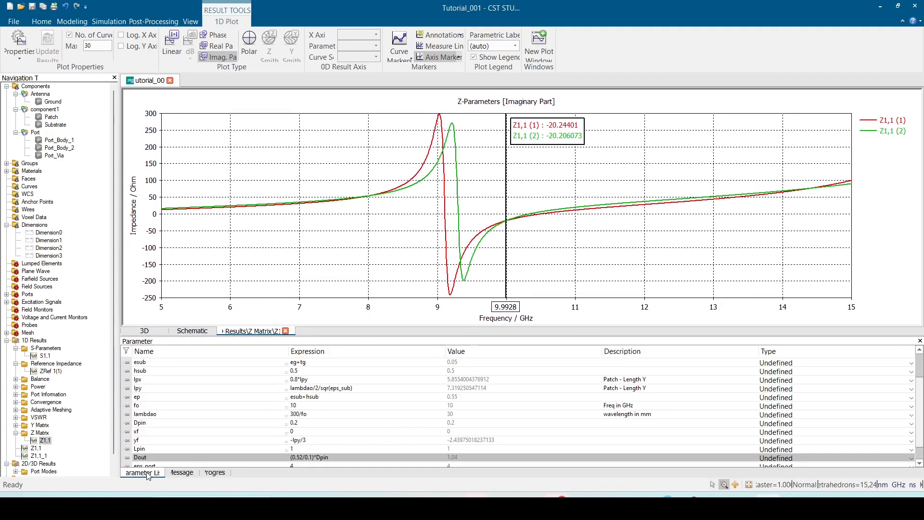
scroll(288, 432, "up", 2)
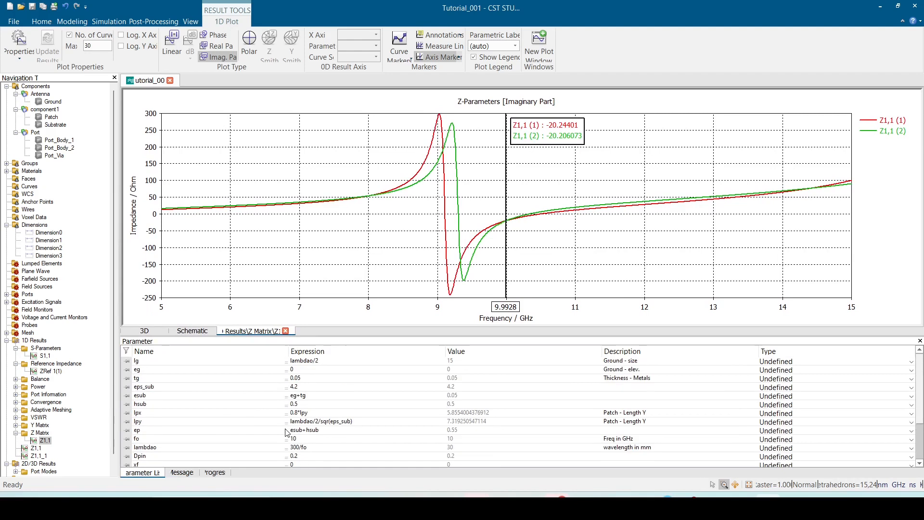
double_click(365, 422)
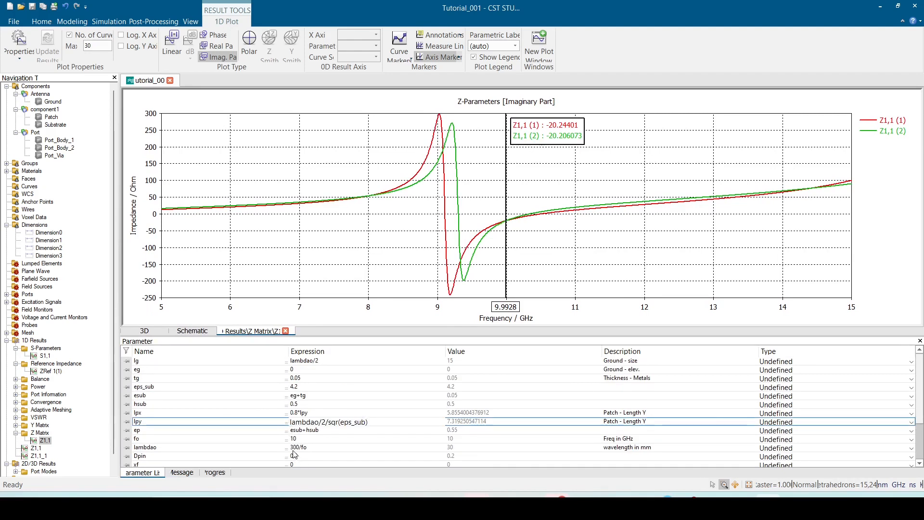
type("*")
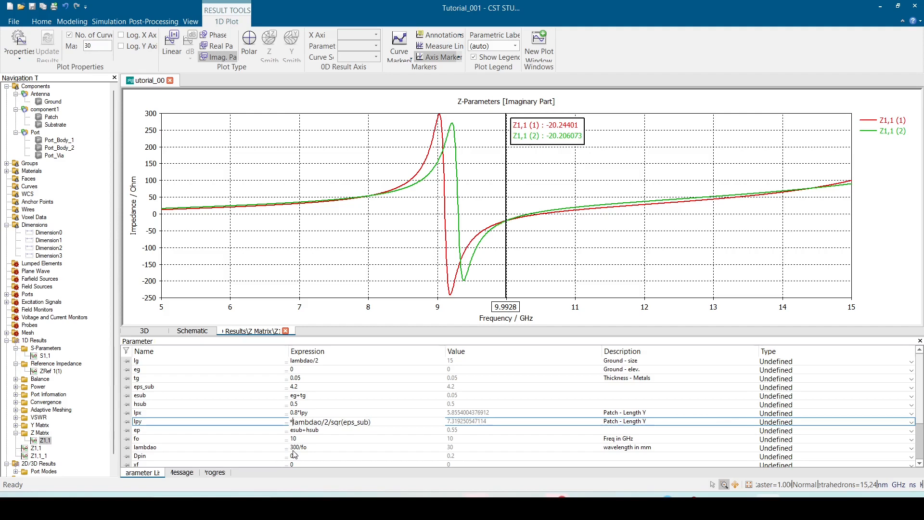
type("()")
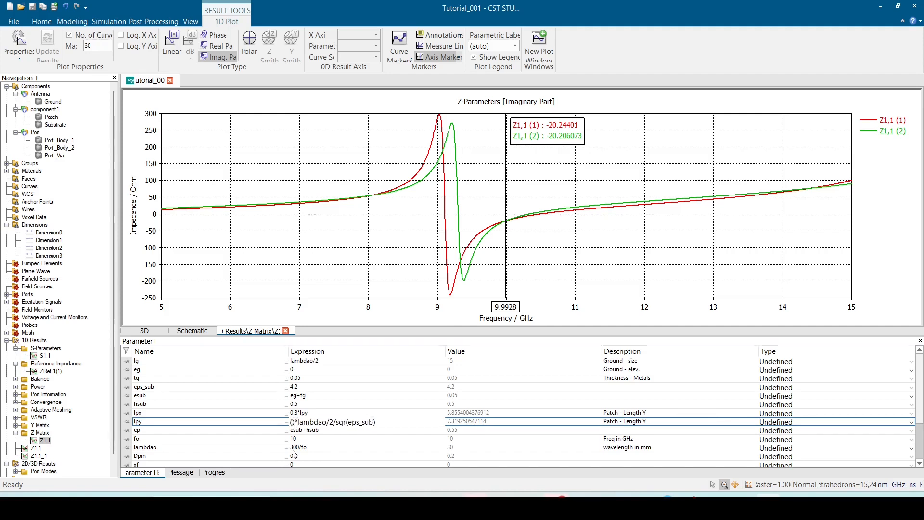
type("9.")
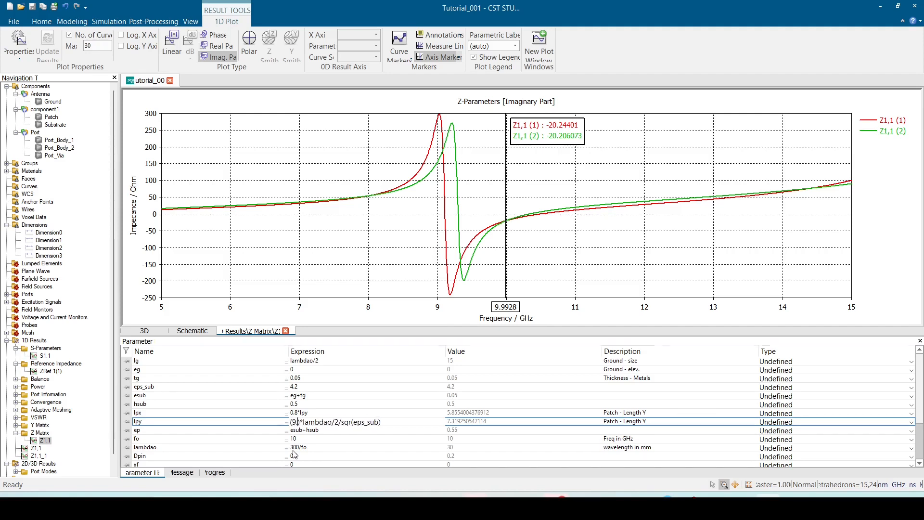
type("3/10")
key("Return")
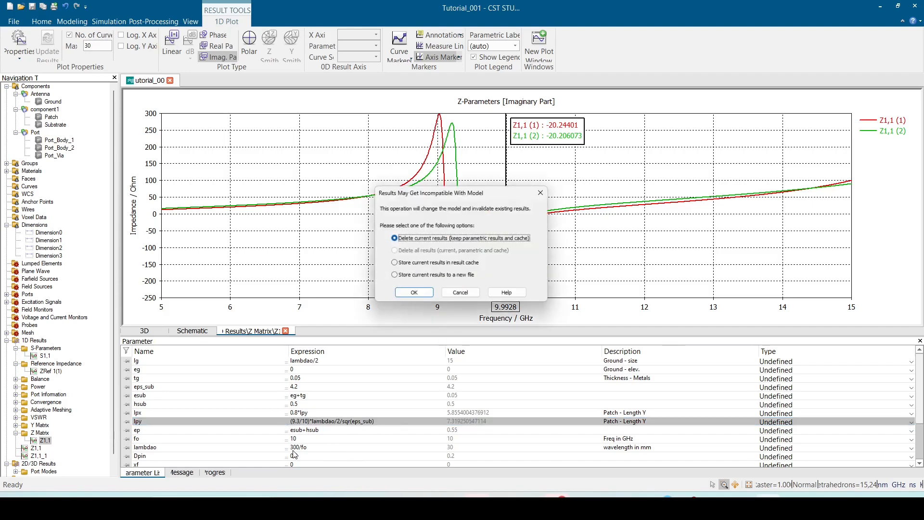
key("Return")
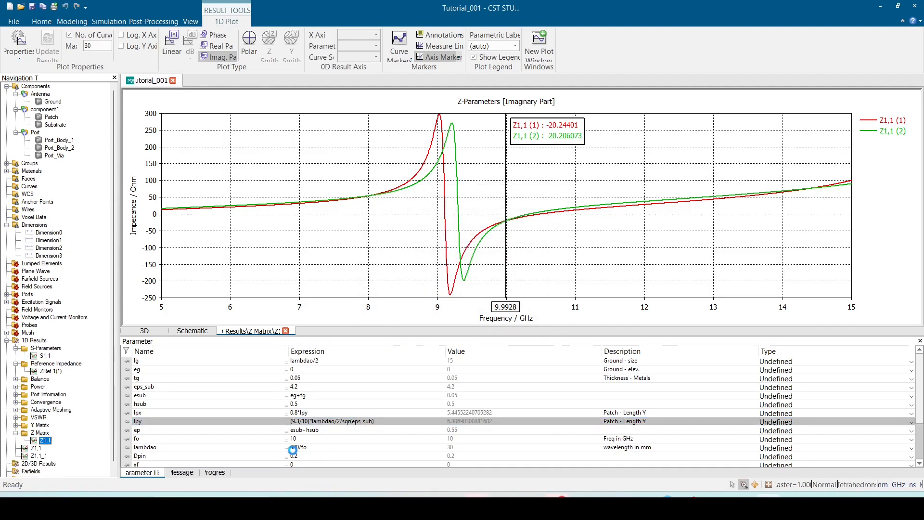
- Check the resized patch in an enlarged 3D view and run the simulation
left_click(144, 332)
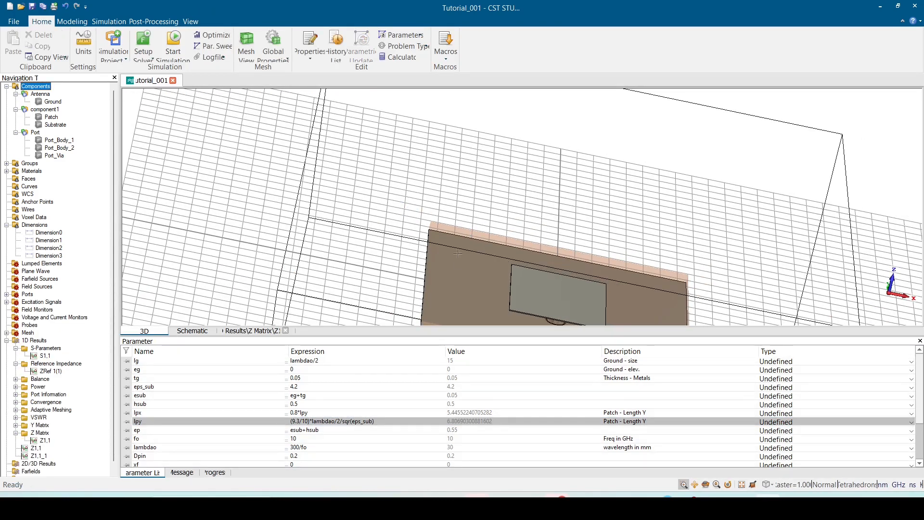
left_click_drag(501, 334, 503, 400)
middle_click_drag(501, 351, 395, 214)
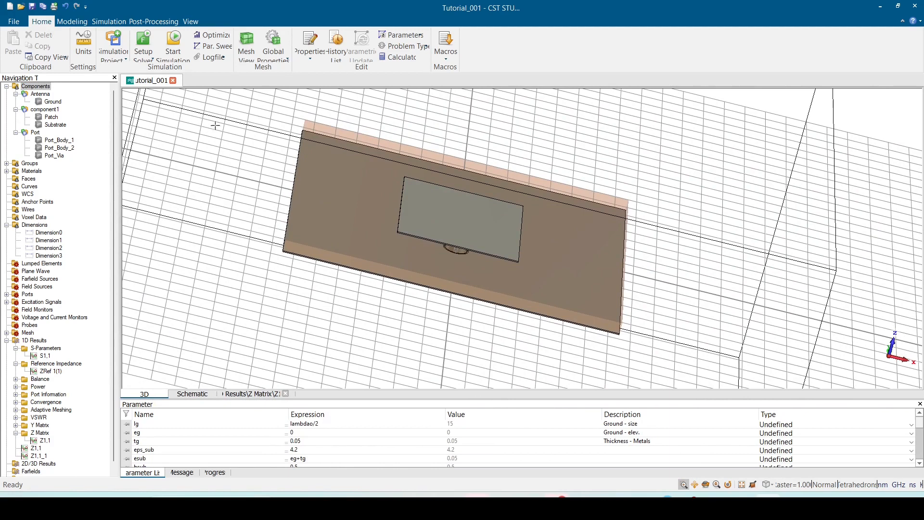
left_click(175, 45)
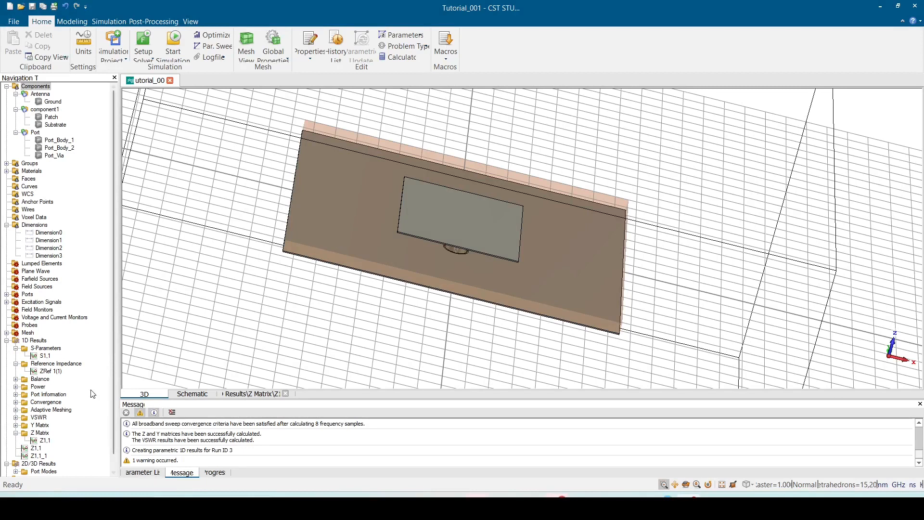
- Plot Z1,1's imaginary part for all runs and read it with the axis marker at about 9.30 and 9.92 GHz
left_click(44, 441)
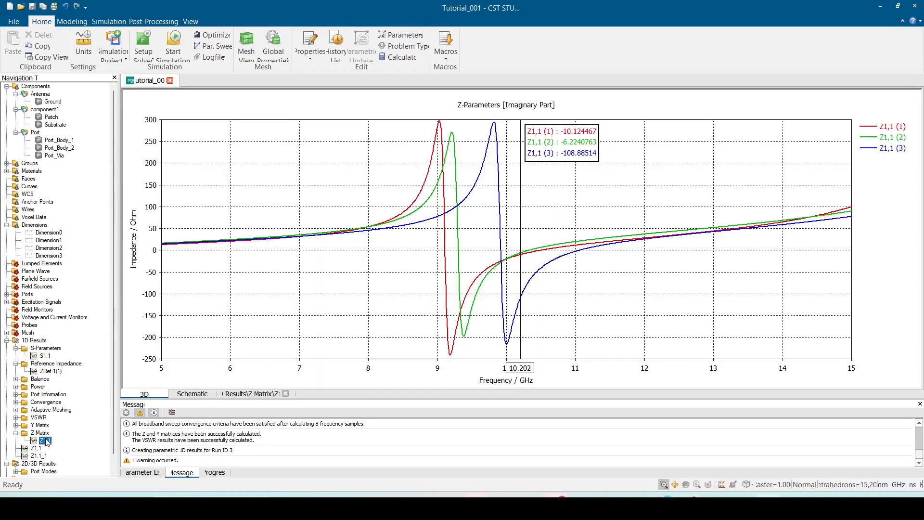
left_click_drag(523, 236, 462, 239)
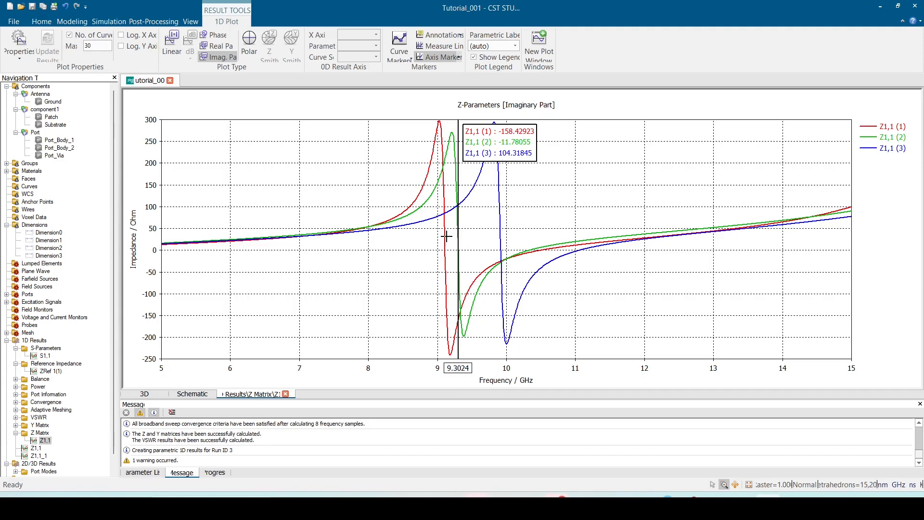
mouse_move(458, 238)
left_mouse_down()
mouse_move(506, 249)
mouse_move(463, 249)
mouse_move(501, 251)
left_mouse_up()
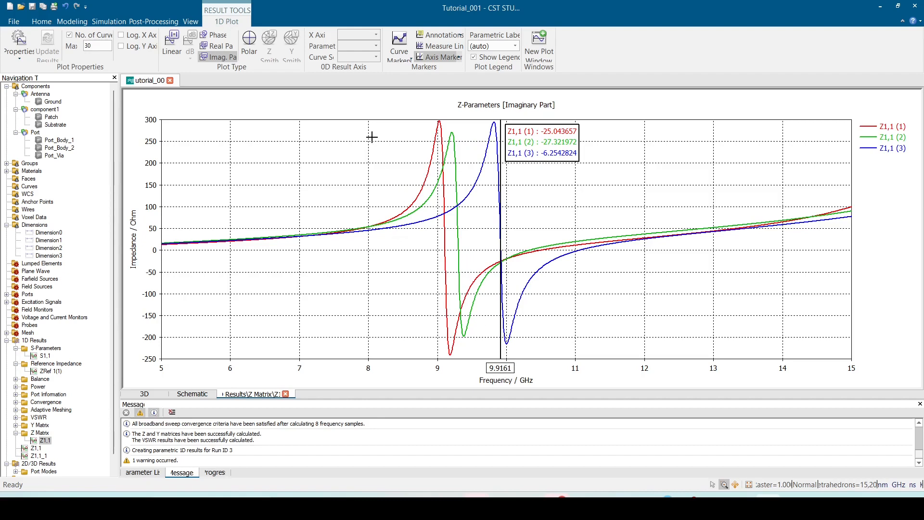
- Examine S1,1 in dB, and read Z1,1's real part with the axis marker at about 10.79 and 7.86 GHz
left_click(45, 356)
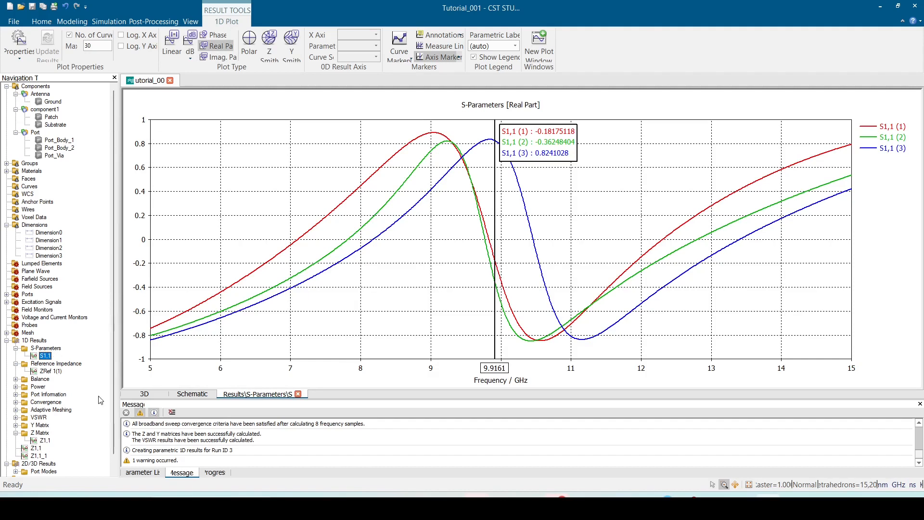
left_click(191, 42)
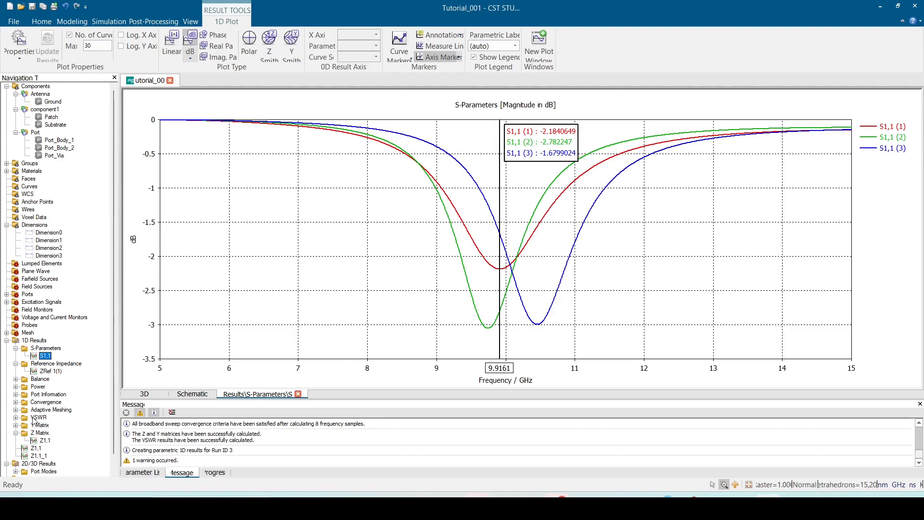
left_click(45, 441)
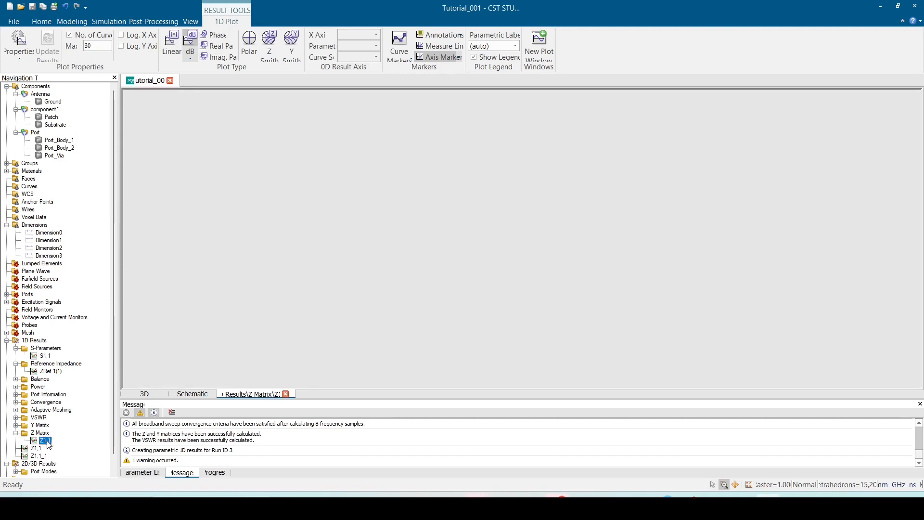
left_click(221, 49)
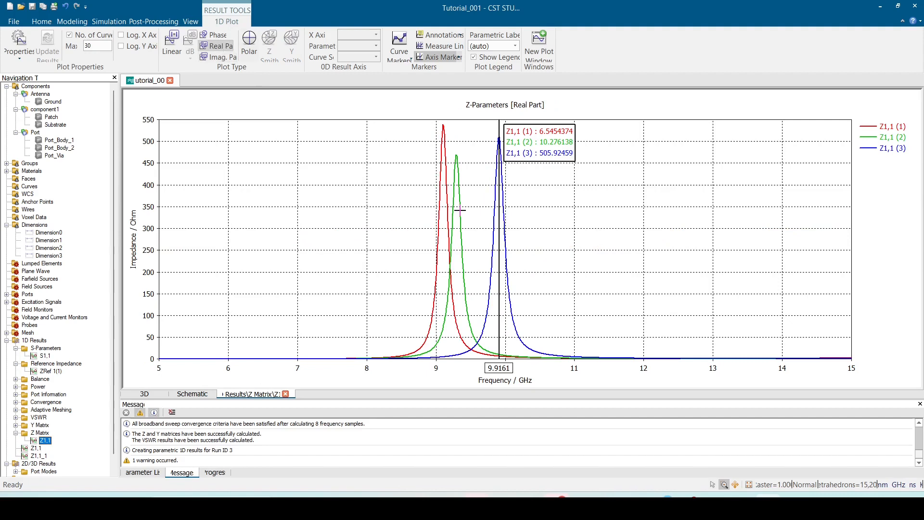
mouse_move(502, 203)
left_mouse_down()
mouse_move(527, 206)
mouse_move(559, 185)
left_mouse_up()
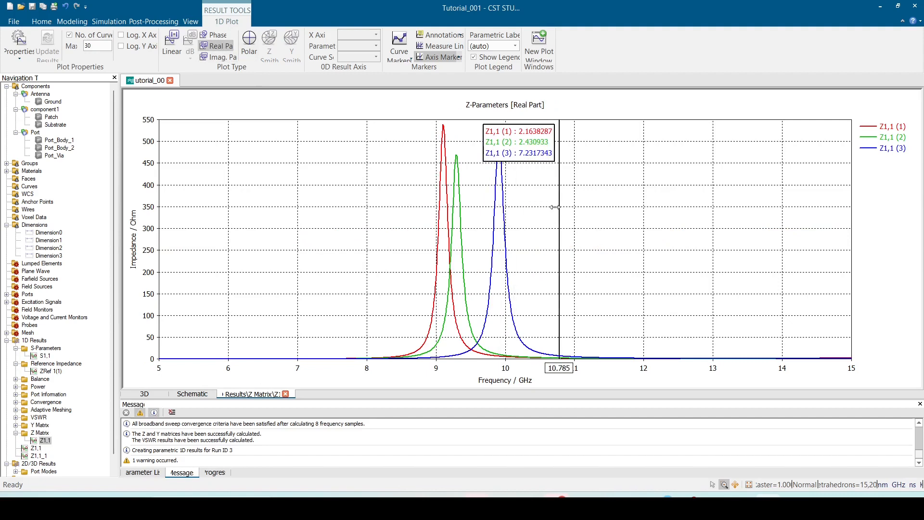
left_click(357, 190)
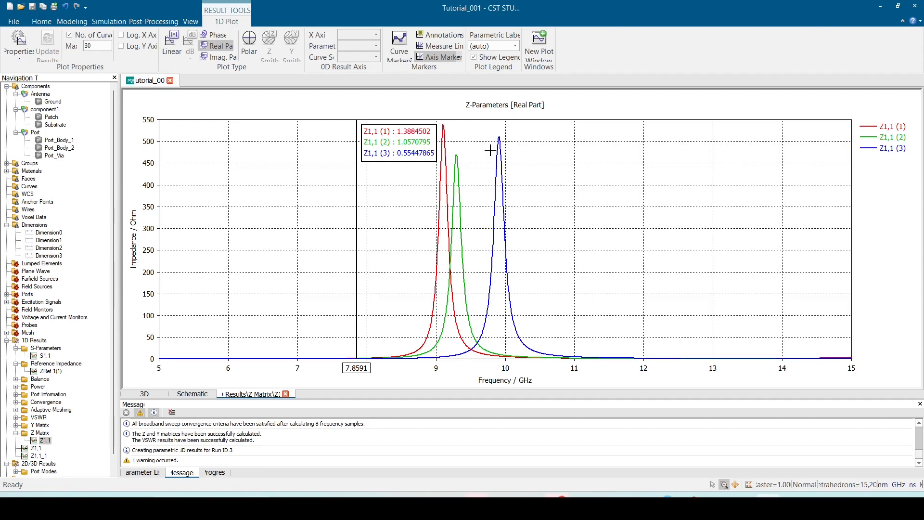
- Inspect the patch and its coaxial feed from above and beneath in the 3D model, rechecking Z1,1's real part
left_click(144, 394)
scroll(463, 255, "up", 5)
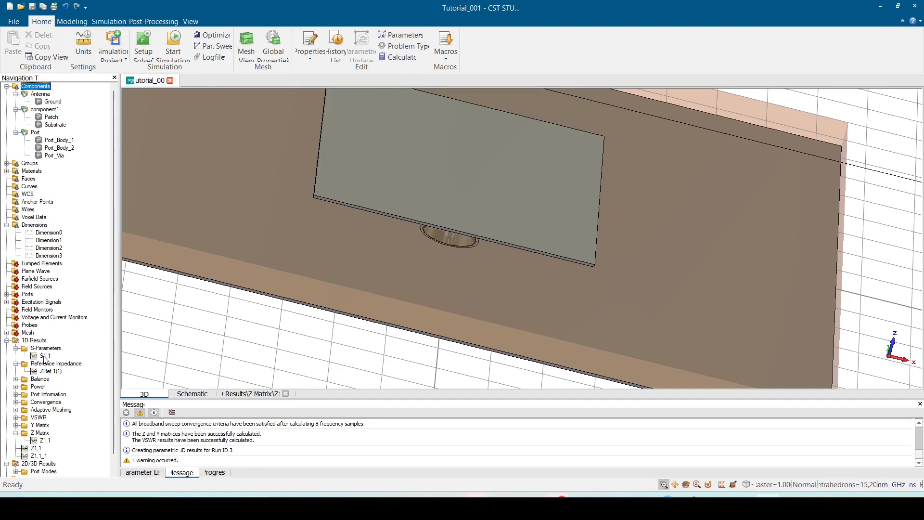
left_click(43, 441)
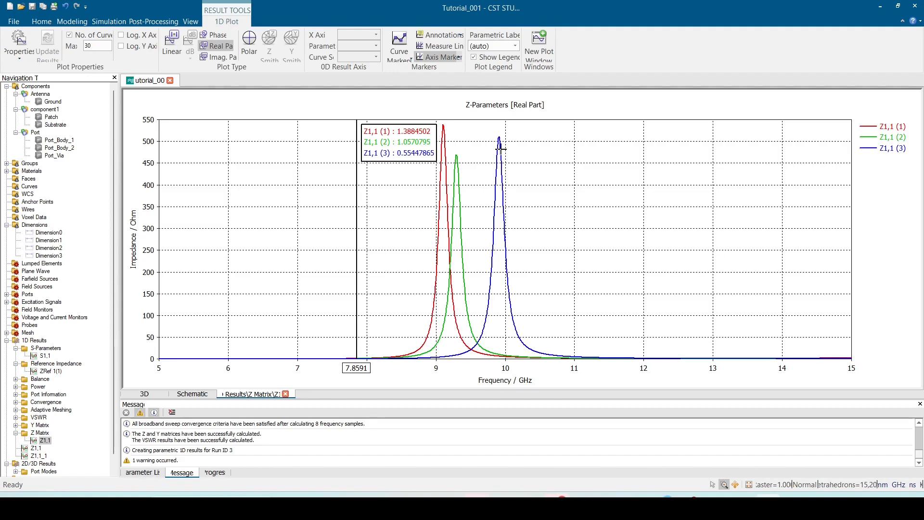
left_click(153, 393)
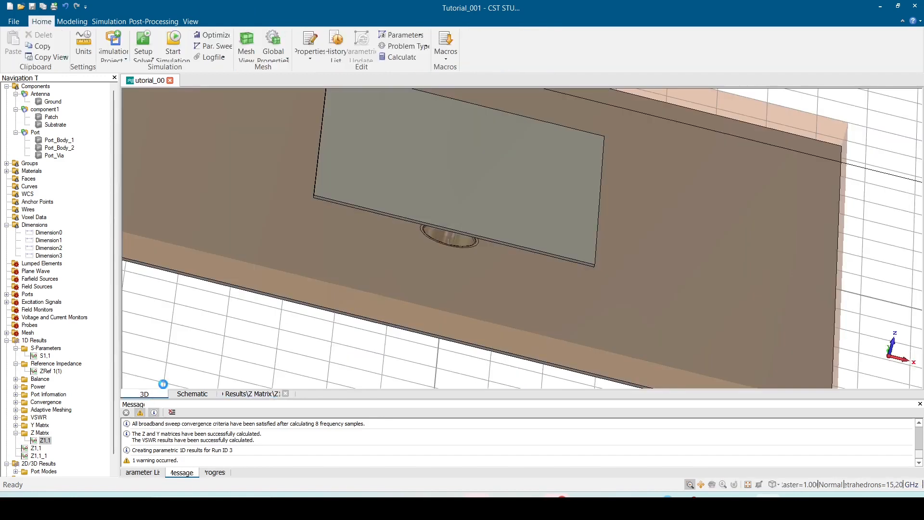
mouse_move(454, 246)
middle_mouse_down()
mouse_move(468, 223)
mouse_move(472, 251)
middle_mouse_up()
left_click_drag(472, 251, 503, 174, "ctrl")
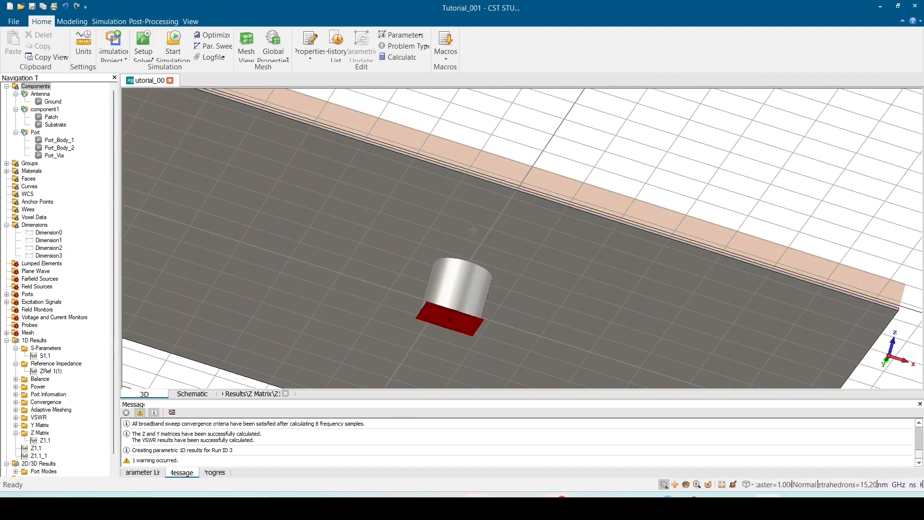
left_click_drag(481, 218, 511, 145)
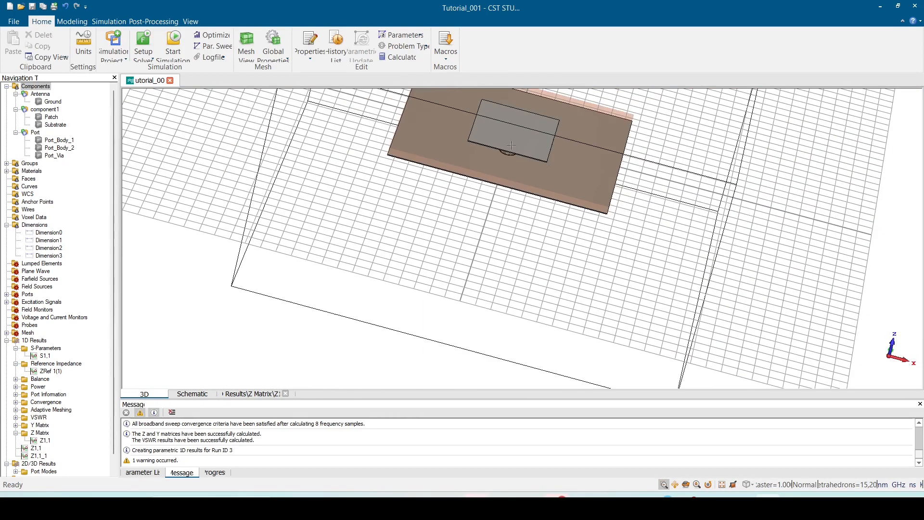
scroll(514, 137, "up", 6)
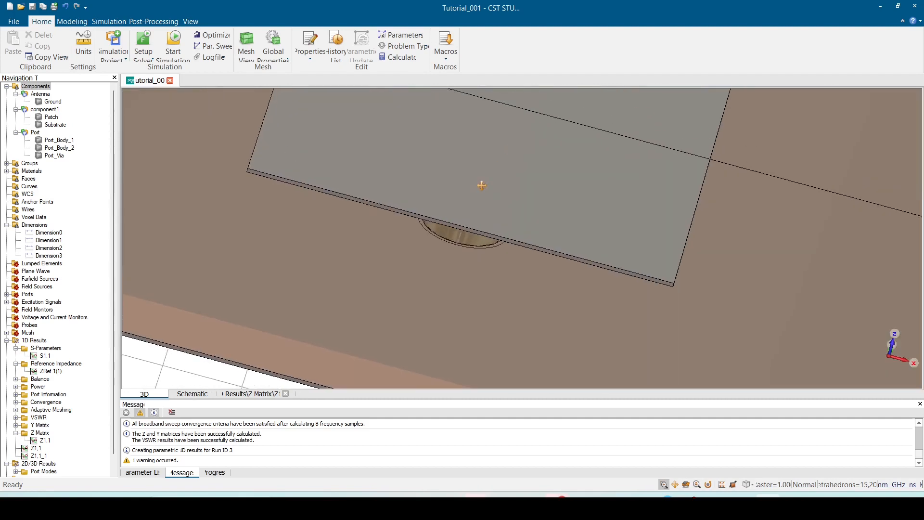
scroll(432, 244, "down", 2)
scroll(431, 244, "up", 2)
scroll(426, 241, "down", 4)
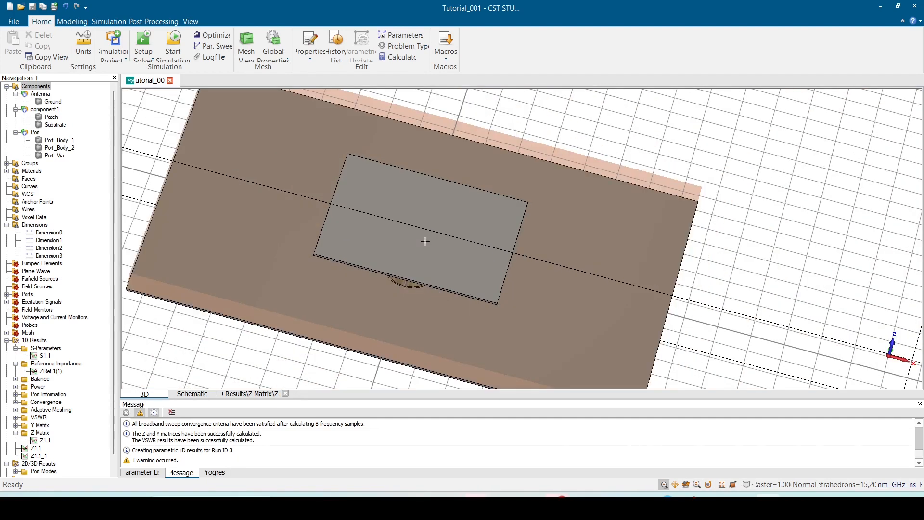
- Delete the simulation results from the project
left_click(162, 21)
left_click(385, 36)
left_click(426, 299)
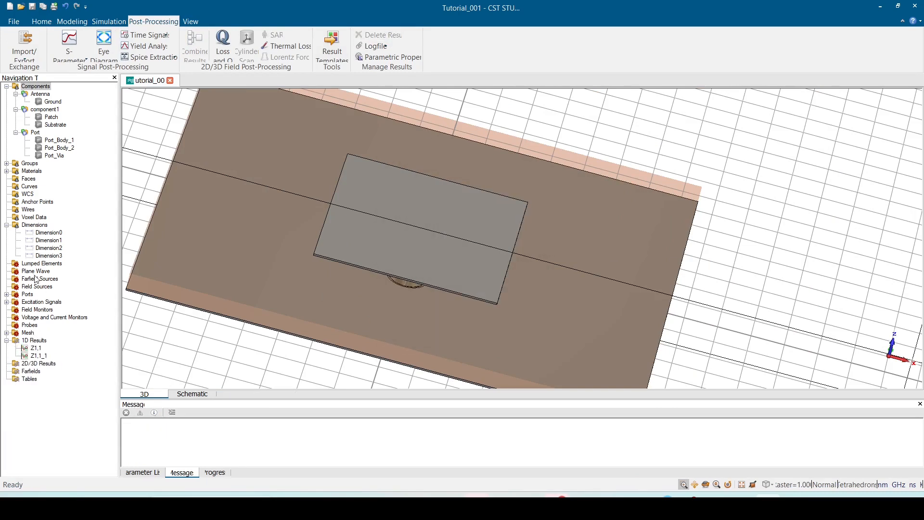
- Delete the copied Z1,1 and Z1,1_1 curves from the 1D Results
left_click(36, 348)
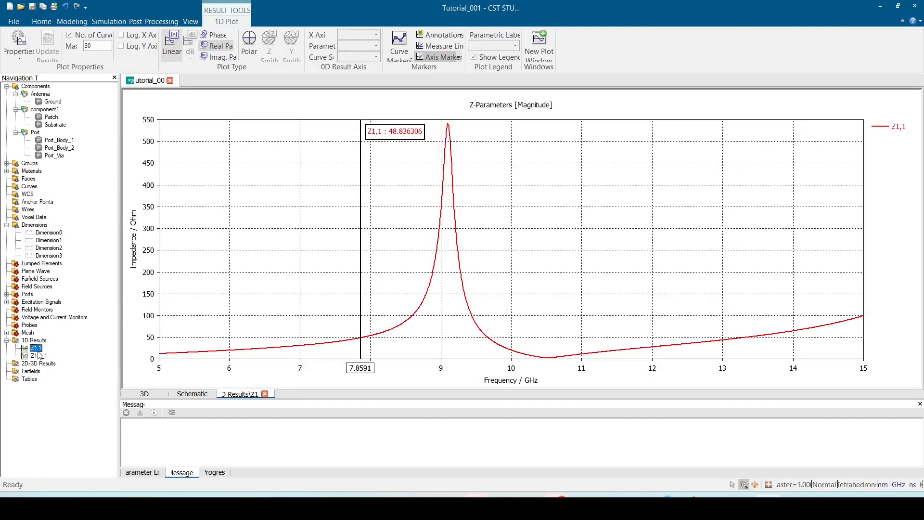
left_click(41, 356)
left_click(34, 349, "ctrl")
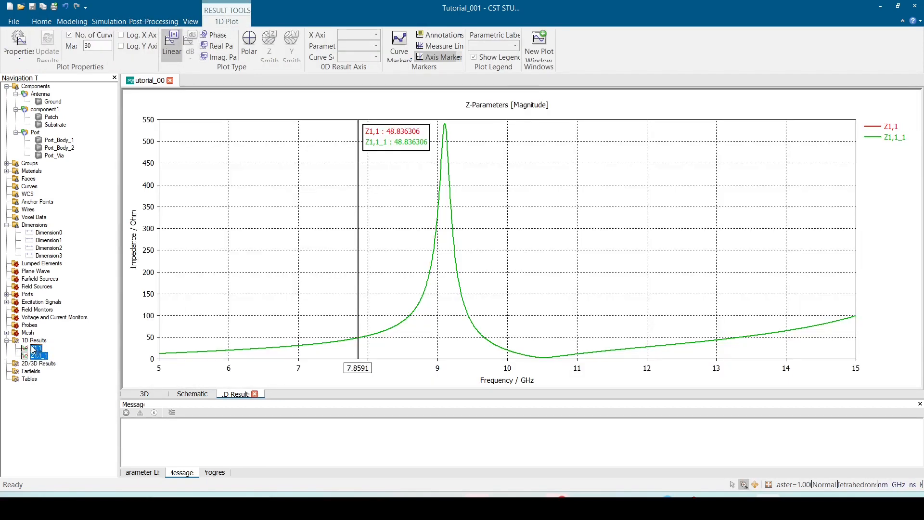
key("Delete")
key("Return")
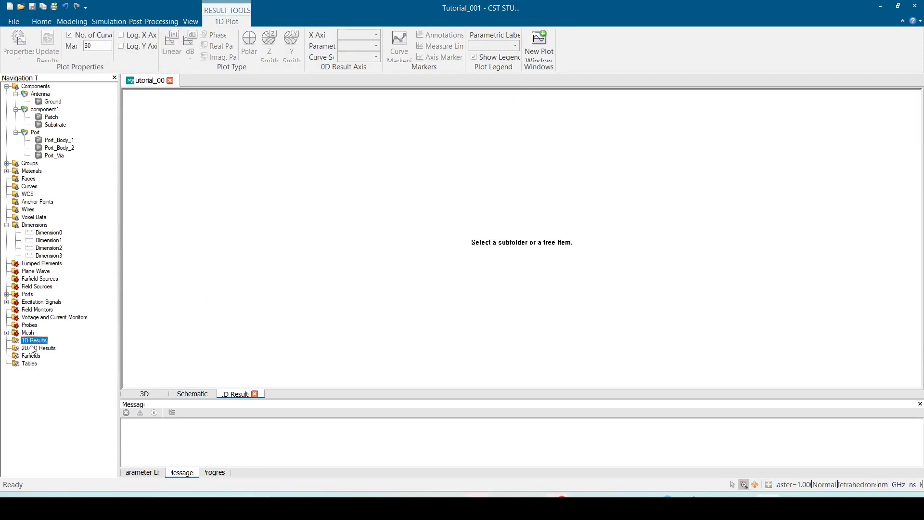
- Return to the 3D model and examine the patch from a steeper viewing angle
left_click(42, 87)
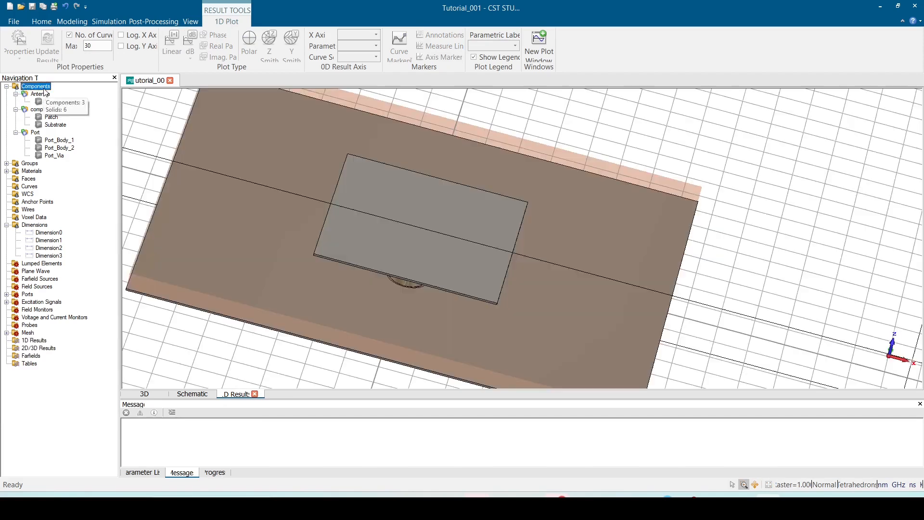
scroll(284, 227, "down", 2)
scroll(277, 222, "up", 4)
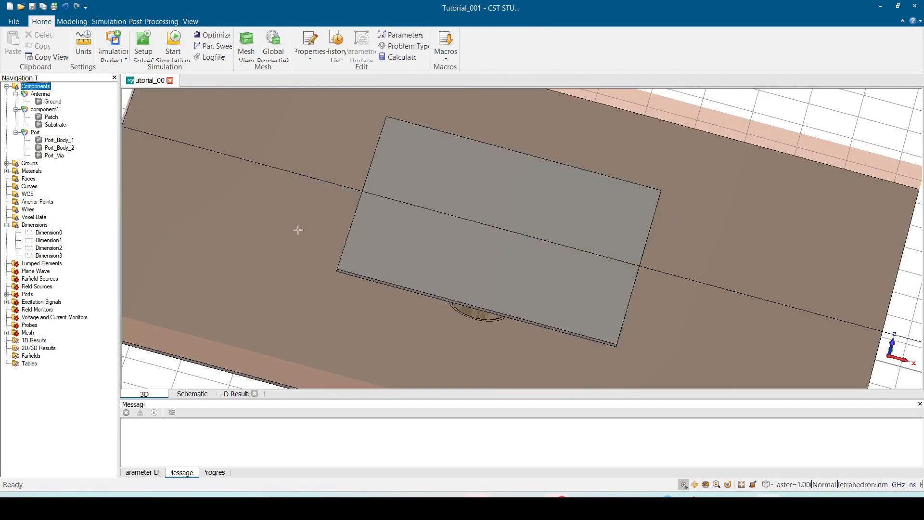
scroll(298, 225, "down", 2)
mouse_move(383, 248)
left_mouse_down("ctrl")
mouse_move(405, 306)
mouse_move(459, 289)
mouse_move(496, 233)
mouse_move(446, 304)
mouse_move(293, 267)
left_mouse_up("ctrl")
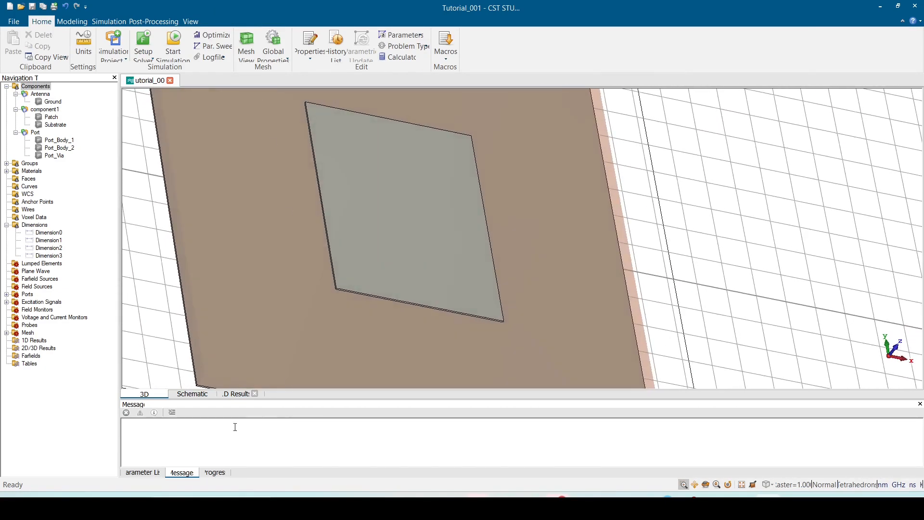
- Add a new parameter named swp to the project's parameter list, keeping its value at 0
left_click(142, 473)
left_click_drag(337, 400, 336, 352)
scroll(284, 459, "down", 3)
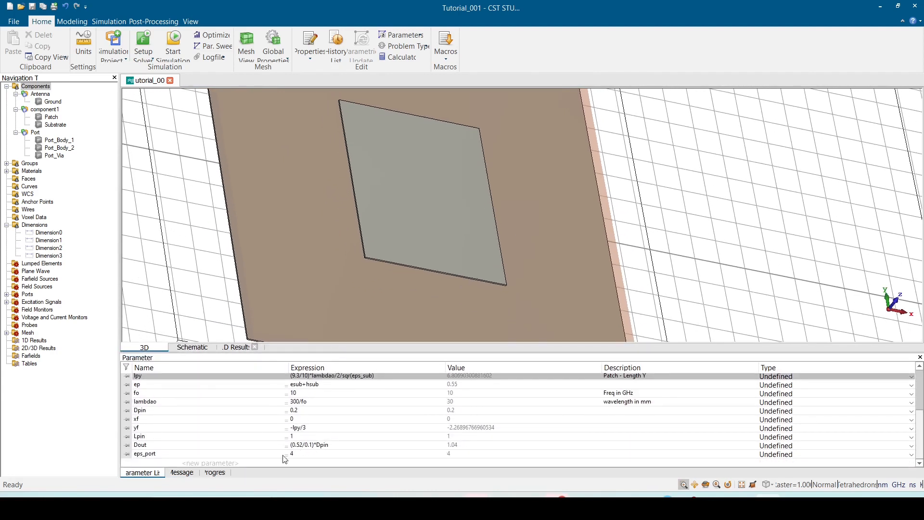
left_click(233, 462)
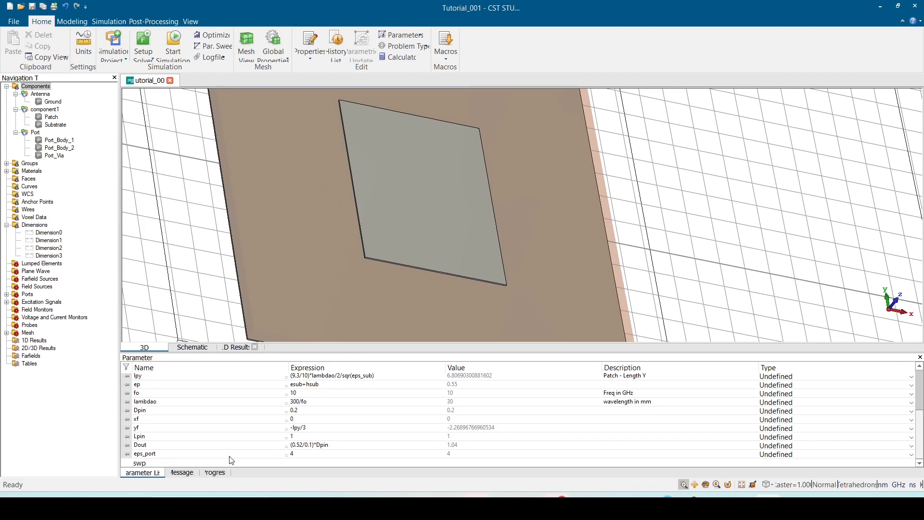
type("swp")
key("Return")
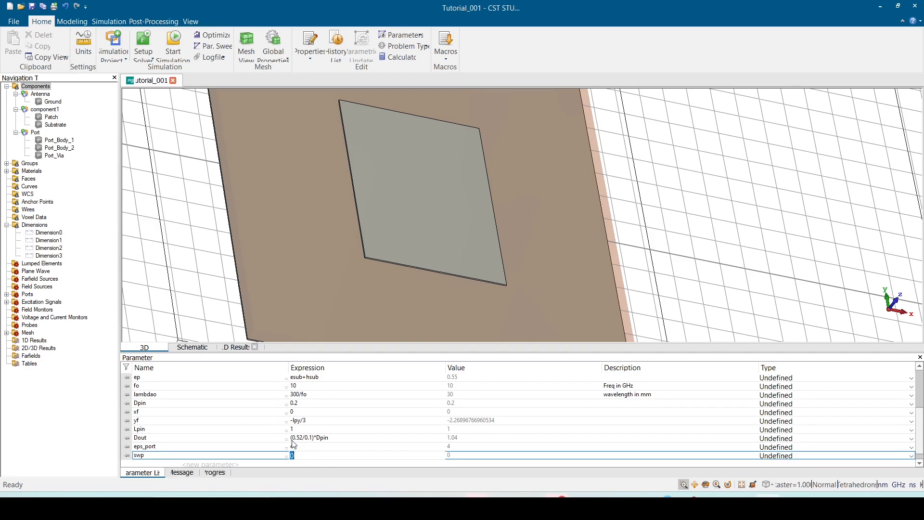
- Set the feed position parameter yf to lpy/2
double_click(311, 420)
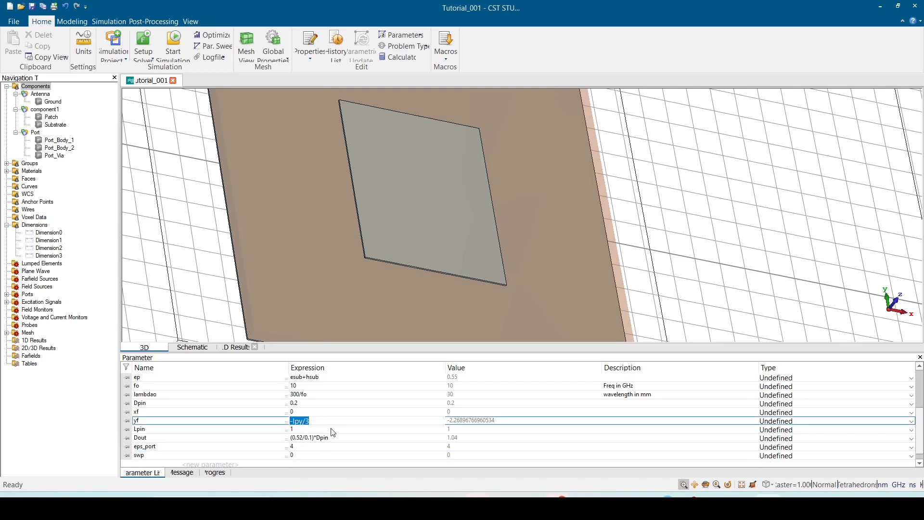
key("BackSpace")
key("Return")
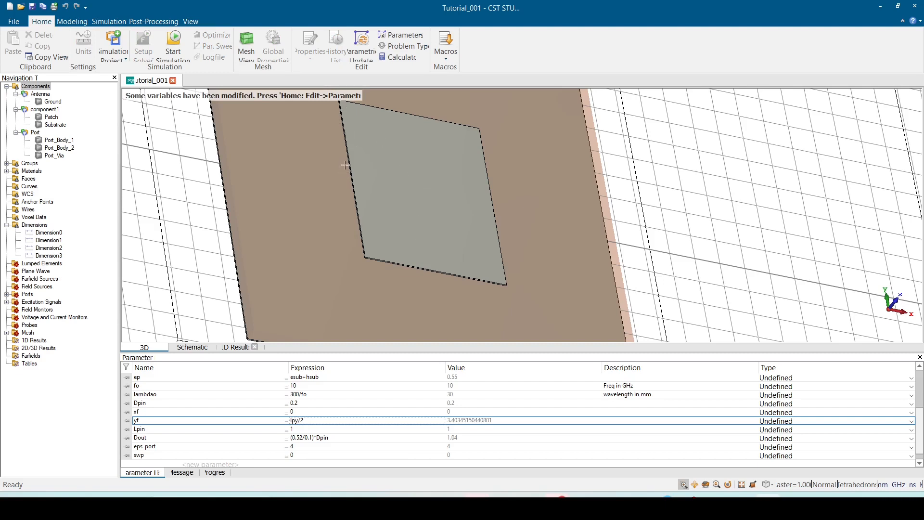
- Scale the yf expression to 0.9*lpy/2, update the model and check the coaxial feed's position from beneath
double_click(300, 455)
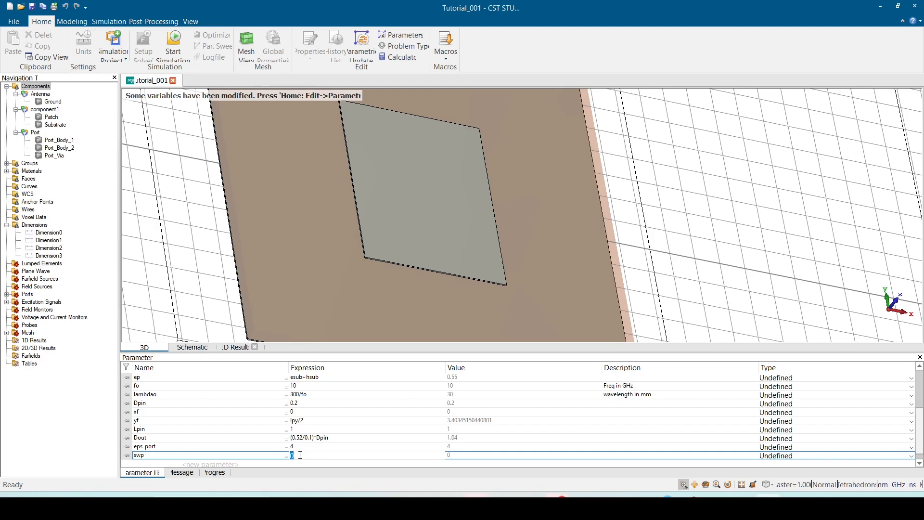
double_click(320, 420)
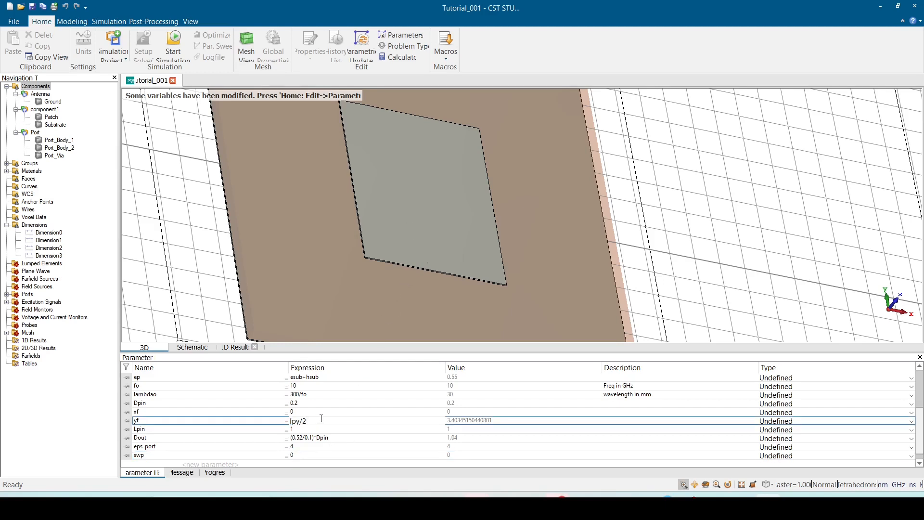
key("Return")
double_click(321, 420)
type("0.9*")
key("Return")
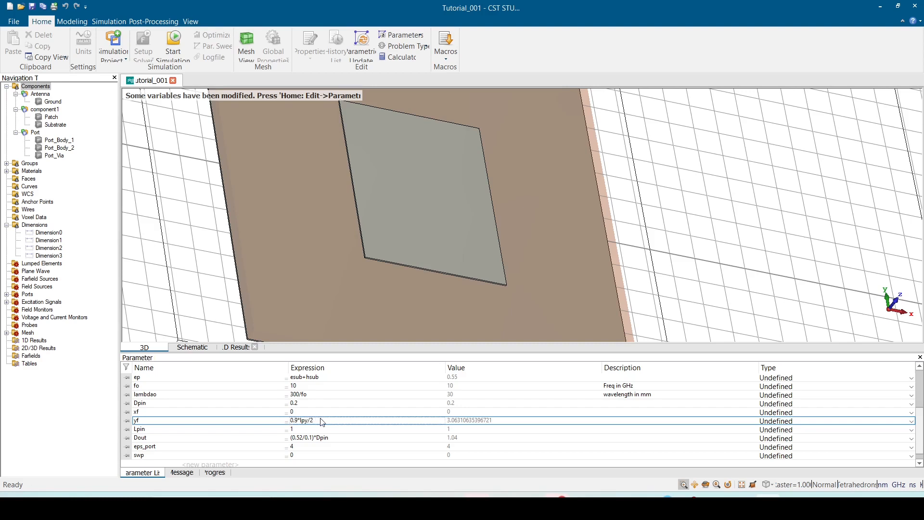
key("F7")
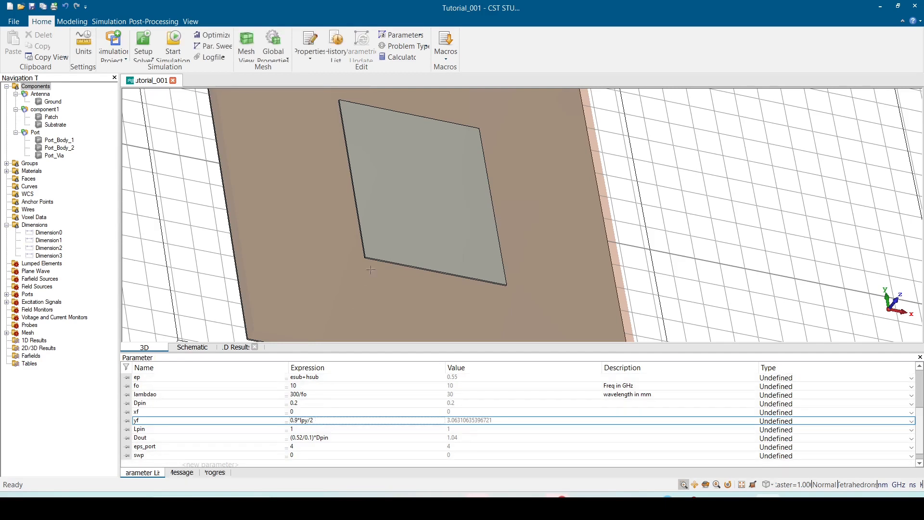
middle_click_drag(387, 298, 407, 280)
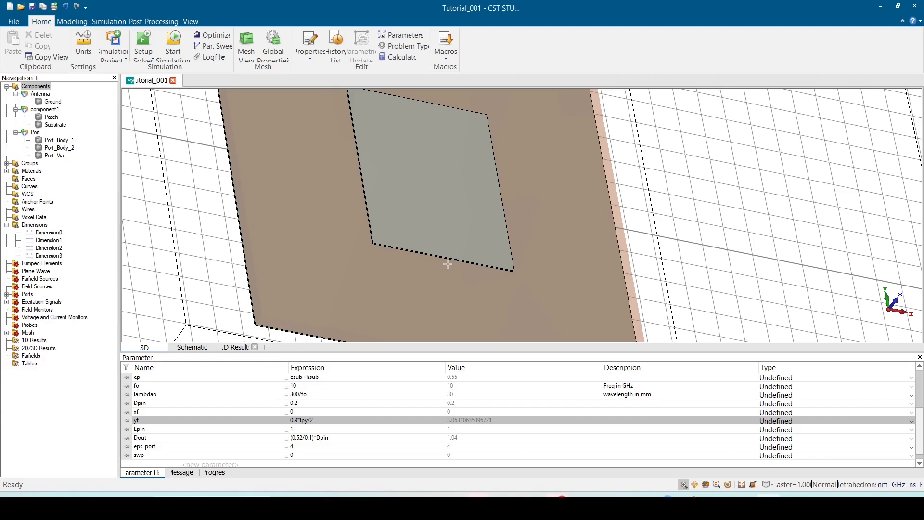
left_click_drag(444, 277, 431, 329)
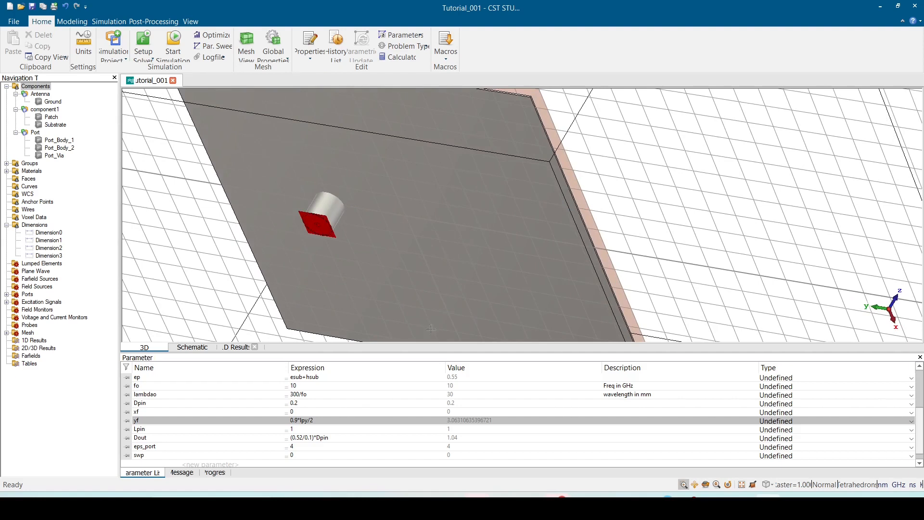
- Make the feed position depend on the sweep parameter by setting yf to swp*0.9*lpy/2, and update the model
left_click(295, 421)
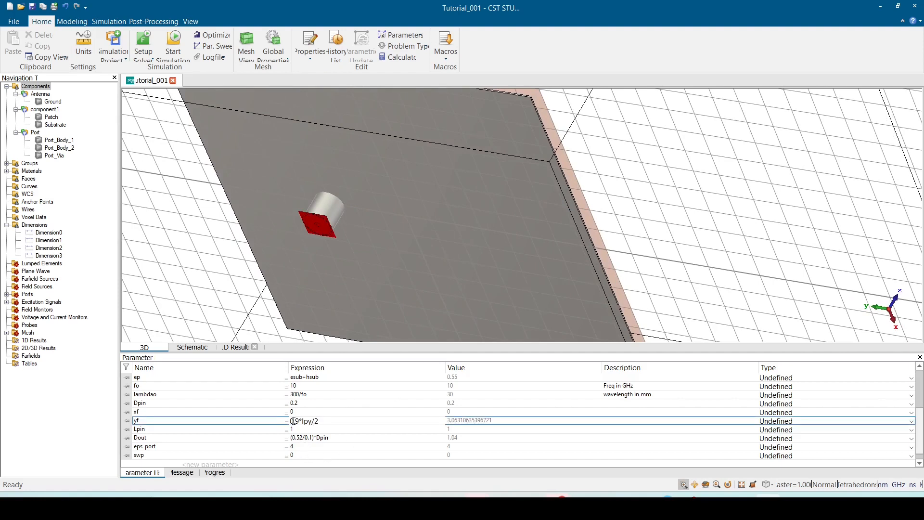
type("swp")
type("*")
key("Return")
key("F7")
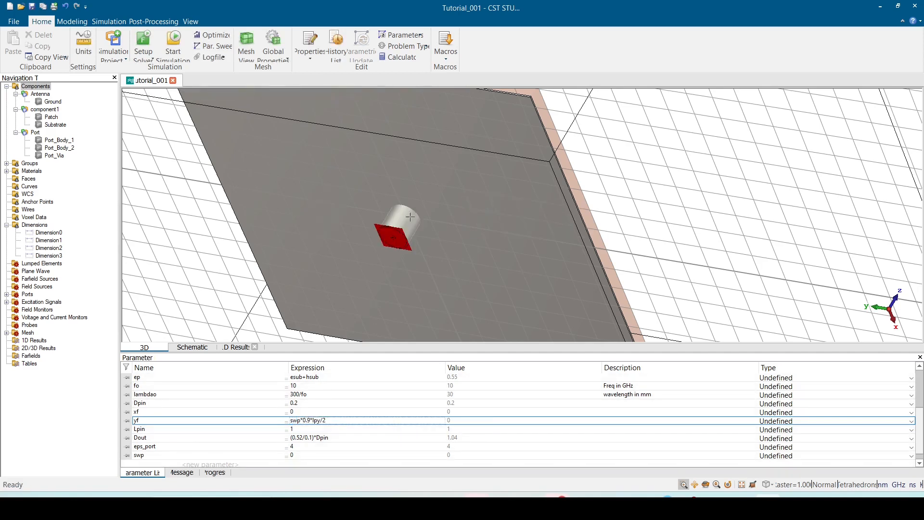
- Set swp to 1, update the model and inspect the feed pin close up near the patch edge
double_click(311, 455)
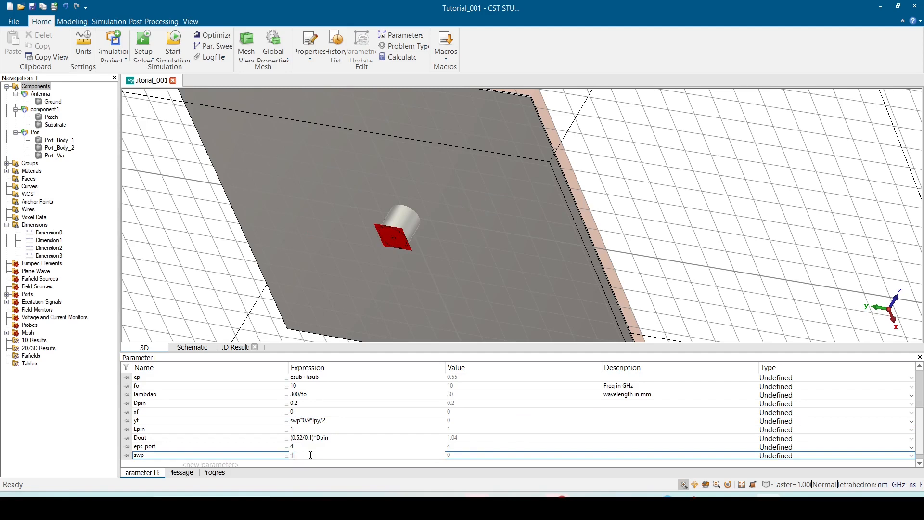
key("Return")
key("F7")
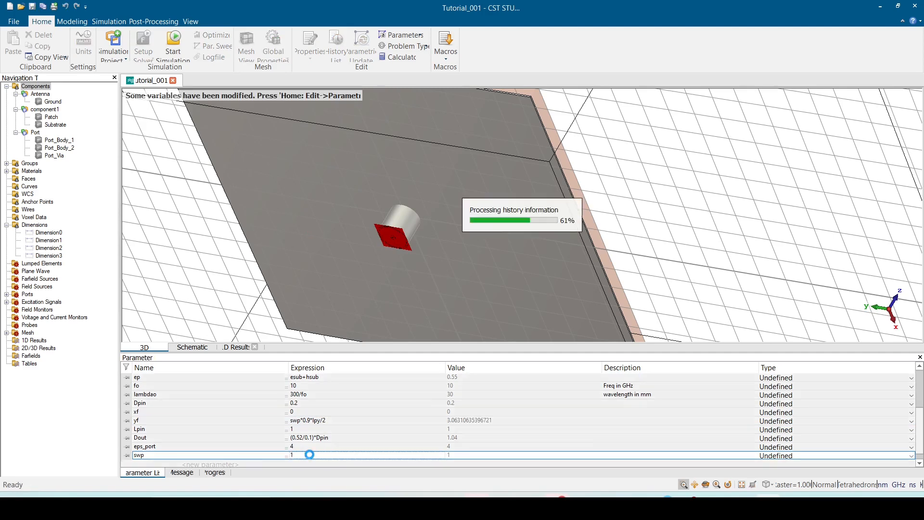
scroll(359, 239, "down", 5)
scroll(366, 247, "up", 5)
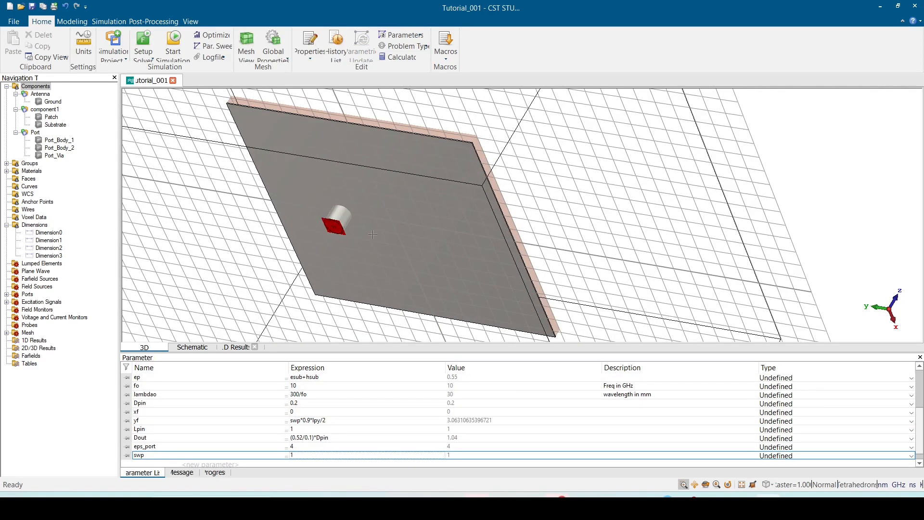
left_click_drag(399, 236, 441, 376)
scroll(345, 236, "down", 2)
scroll(346, 222, "up", 6)
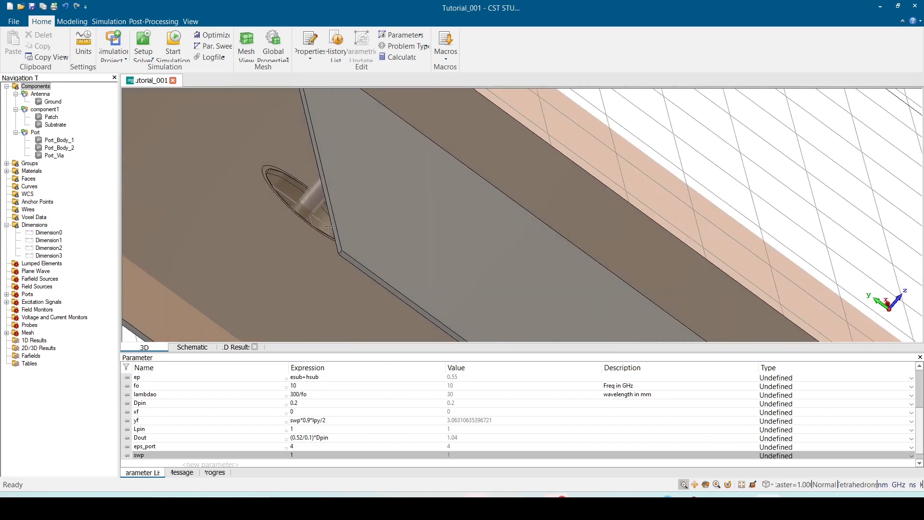
- Try the feed at the patch edge by changing yf to swp*1*lpy/2 and updating the model
double_click(313, 422)
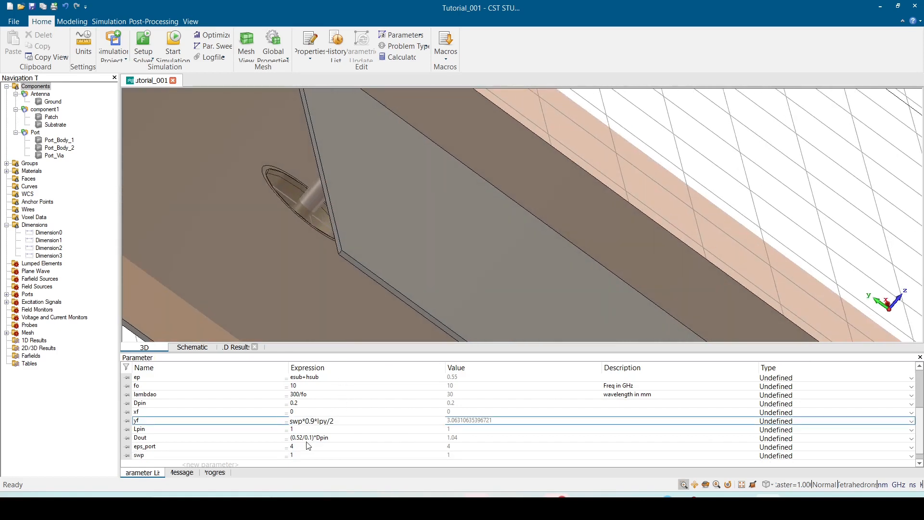
key("BackSpace")
key("BackSpace")
key("BackSpace")
type("1")
key("Return")
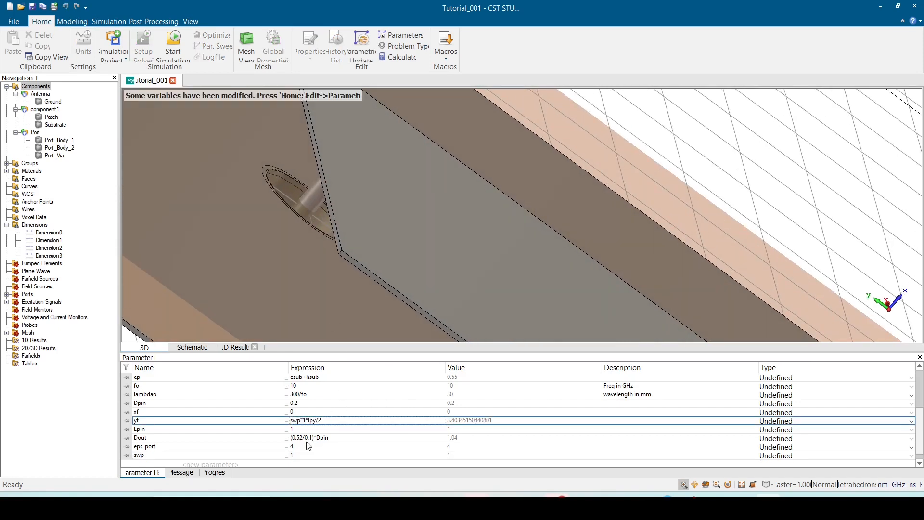
key("F7")
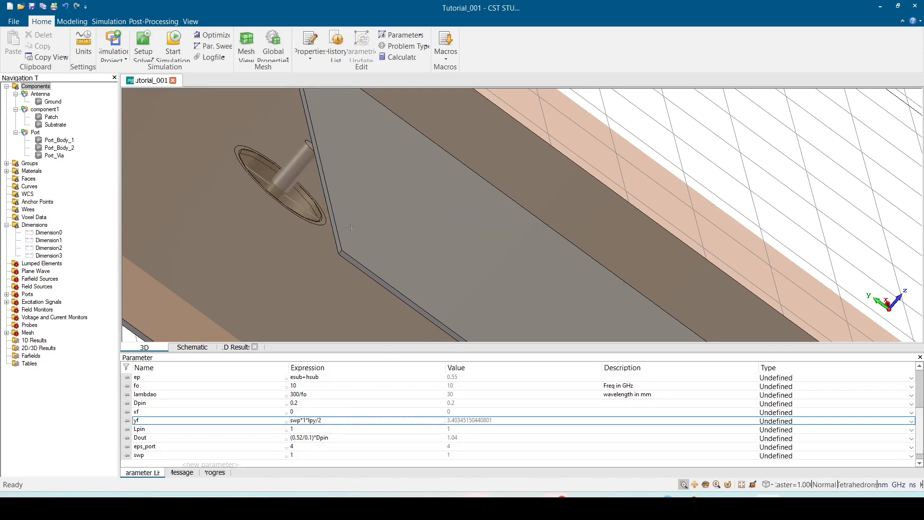
- Restore the 0.9 factor so that yf is swp*0.9*lpy/2, and update the model
double_click(306, 421)
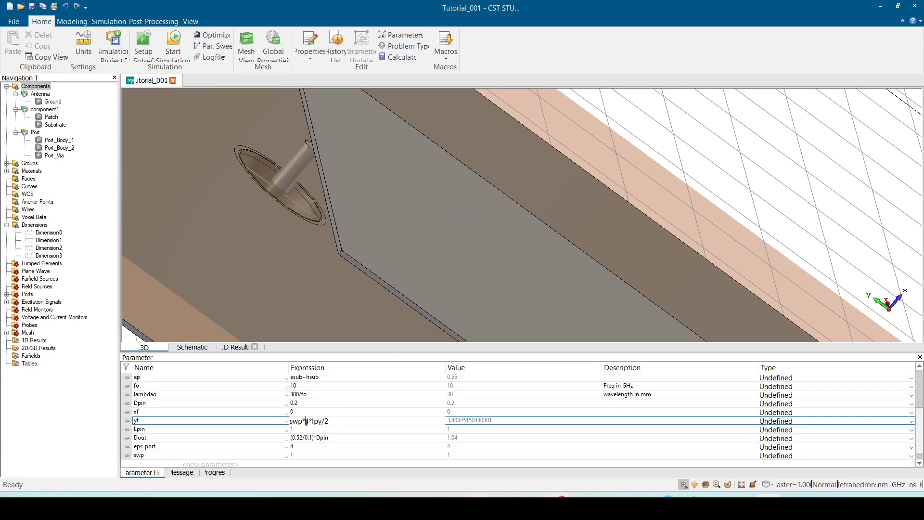
key("BackSpace")
type("0.9")
key("Return")
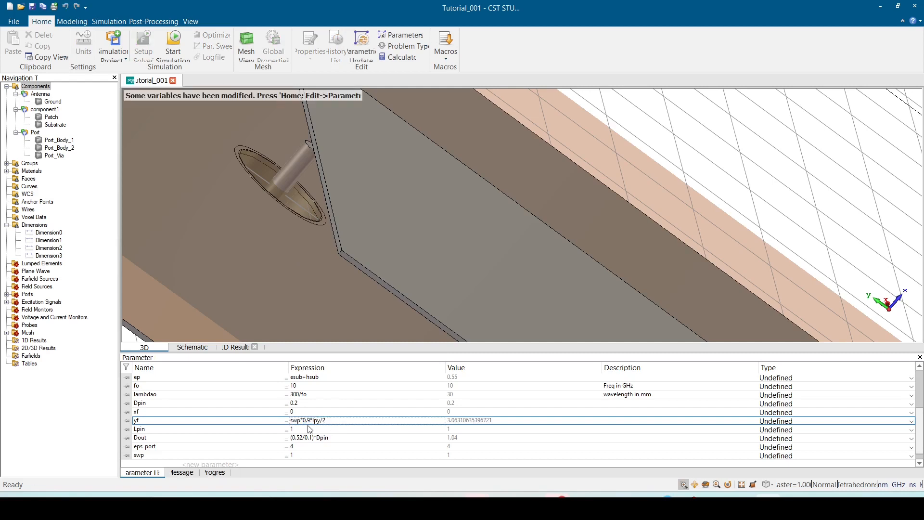
key("F7")
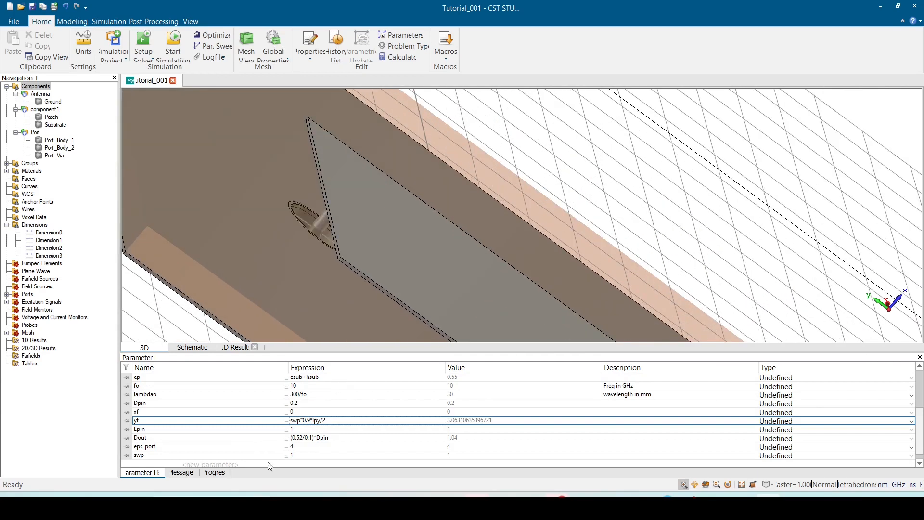
- Create a new parameter sweep sequence and add swp as its sweep parameter
left_click(217, 48)
left_click(334, 313)
left_click(369, 313)
left_click(495, 215)
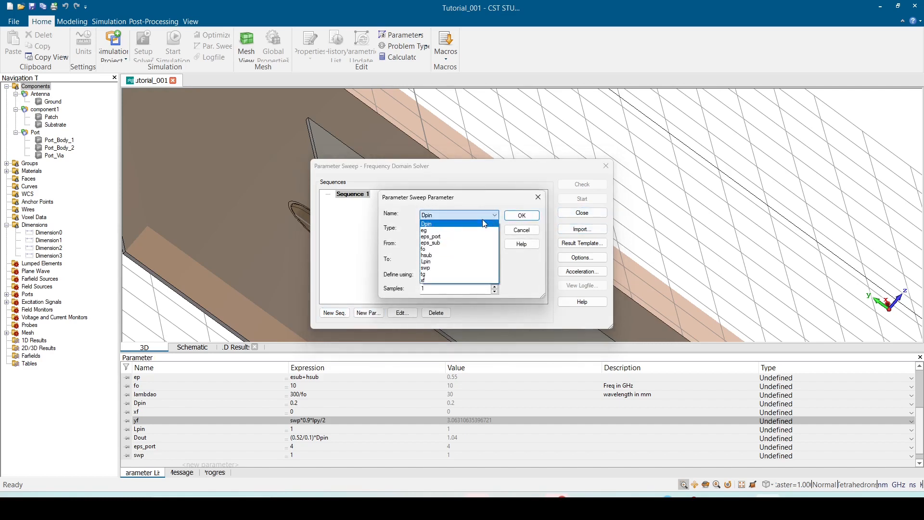
left_click(443, 268)
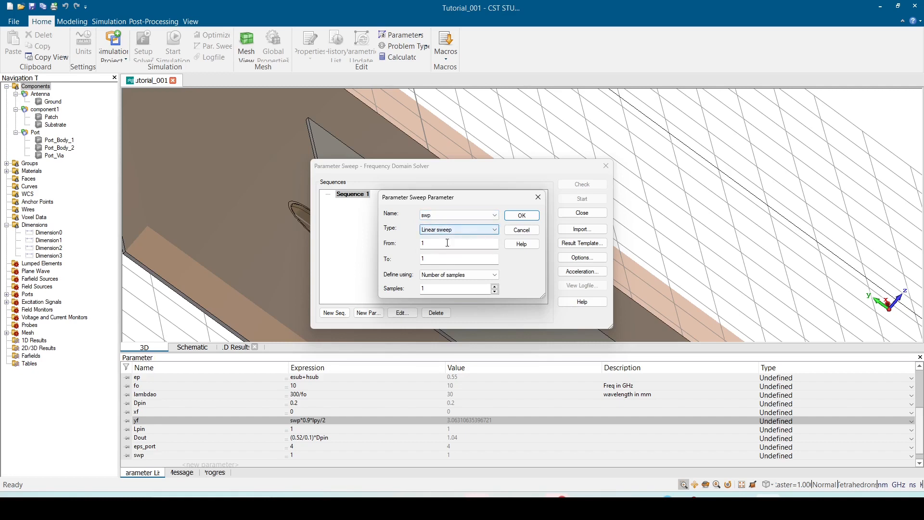
- Define a linear sweep of swp from 0 to 1 using a step width of 0.1, and start the parameter sweep
left_click(441, 244)
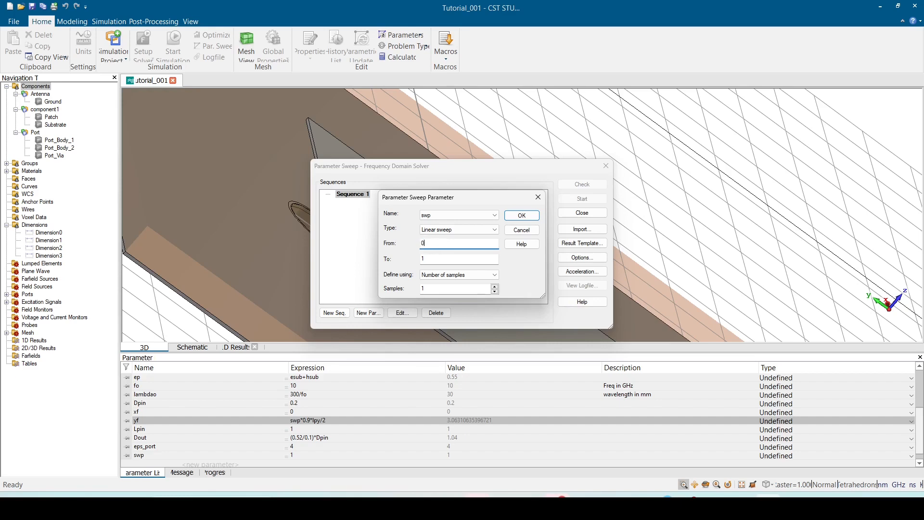
left_click(462, 274)
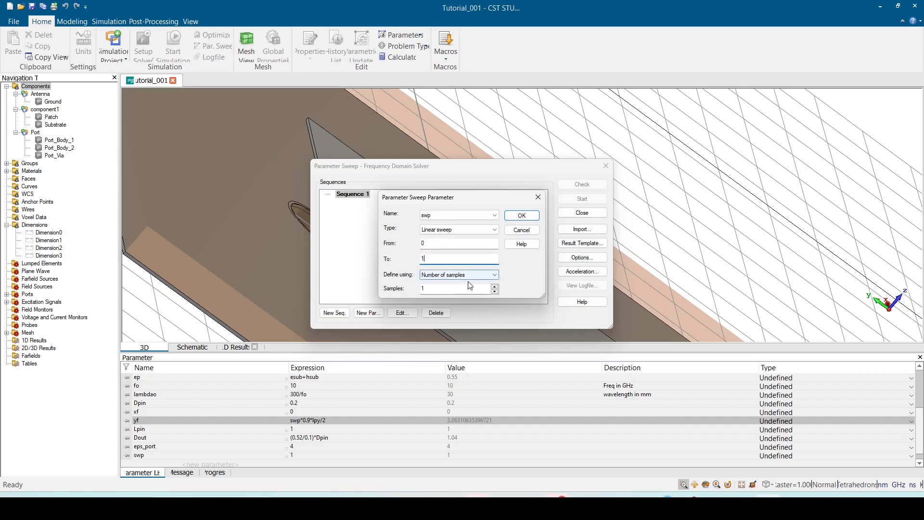
left_click(469, 284)
left_click(484, 278)
left_click(466, 288)
double_click(423, 288)
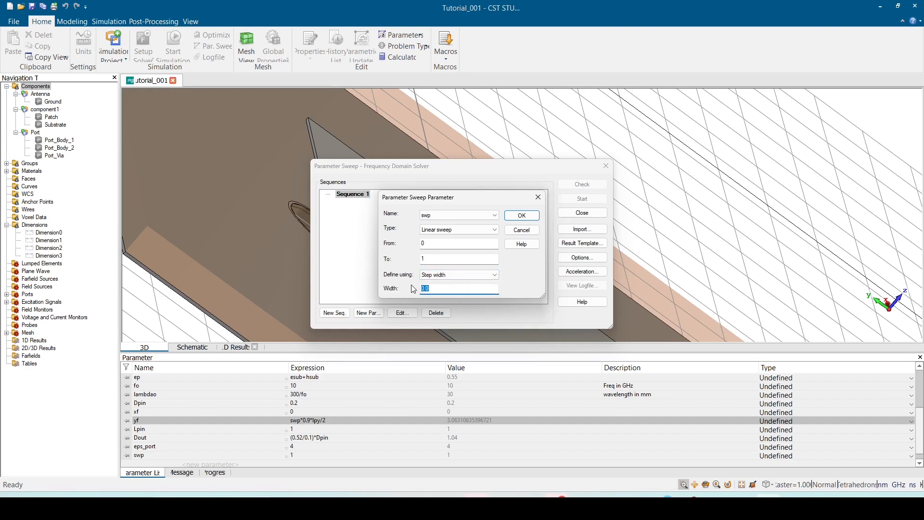
left_click(525, 221)
left_click(524, 218)
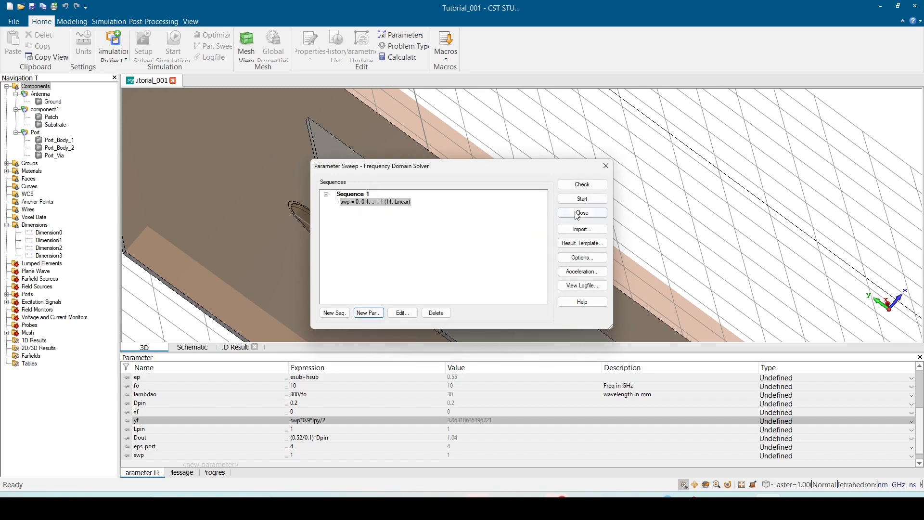
left_click(581, 199)
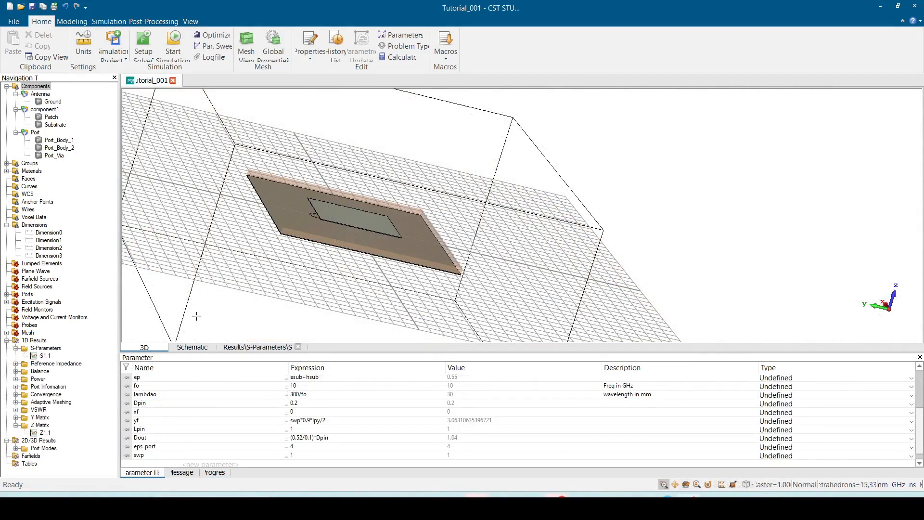
- Display the swept S1,1 curves, move the marker value box clear of them and highlight the swp=0 and swp=0.1 curves together
left_click(45, 356)
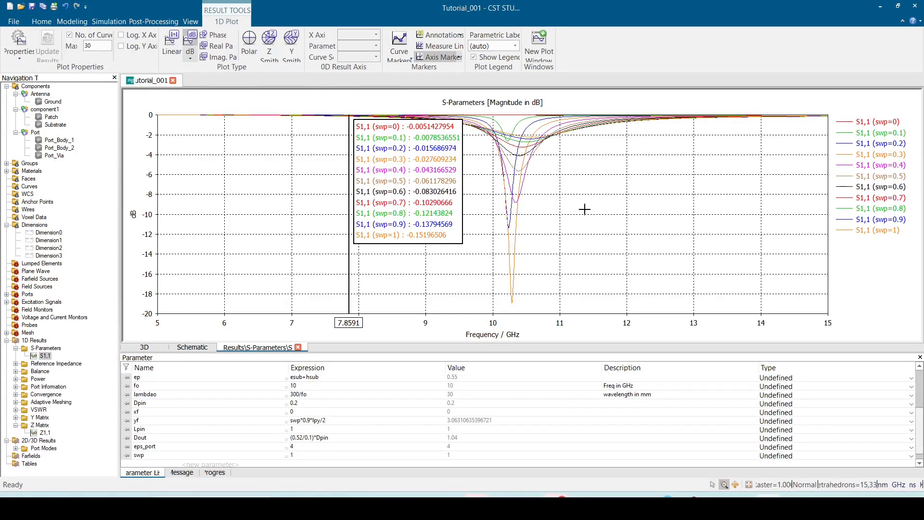
left_click_drag(398, 200, 222, 203)
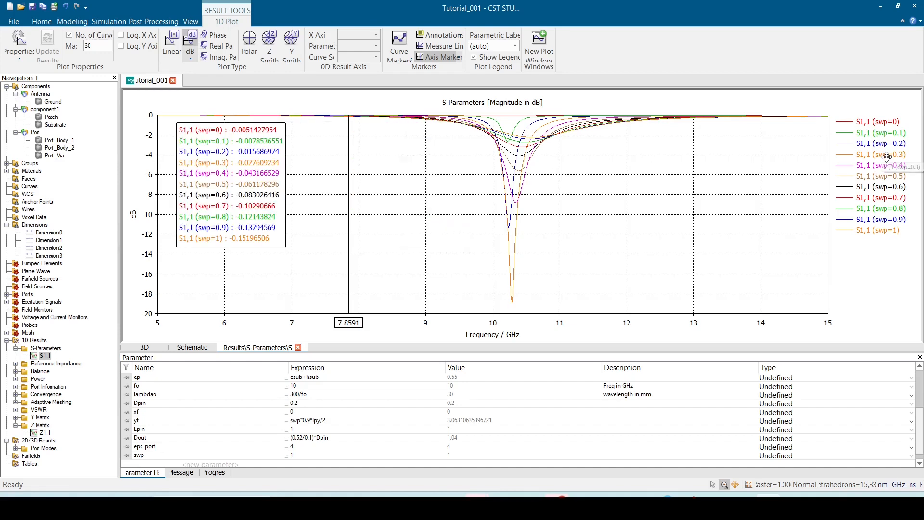
left_click(886, 134)
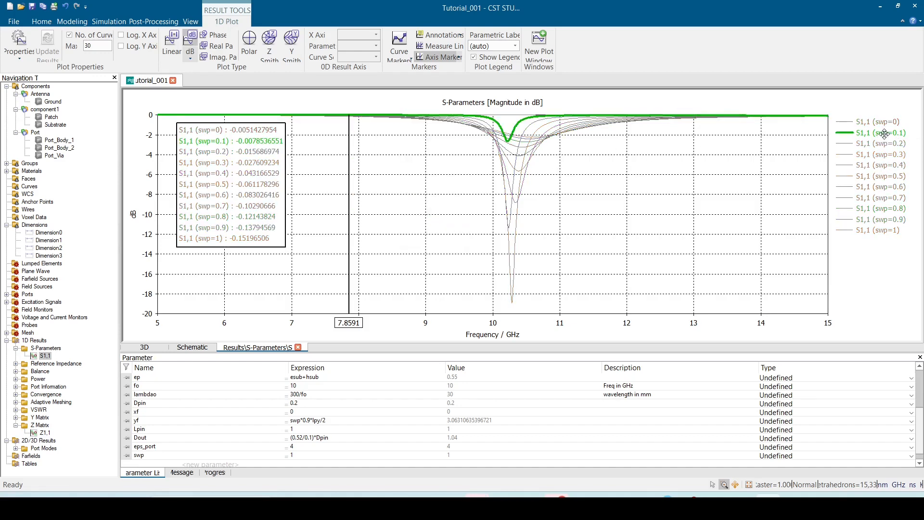
left_click(882, 124)
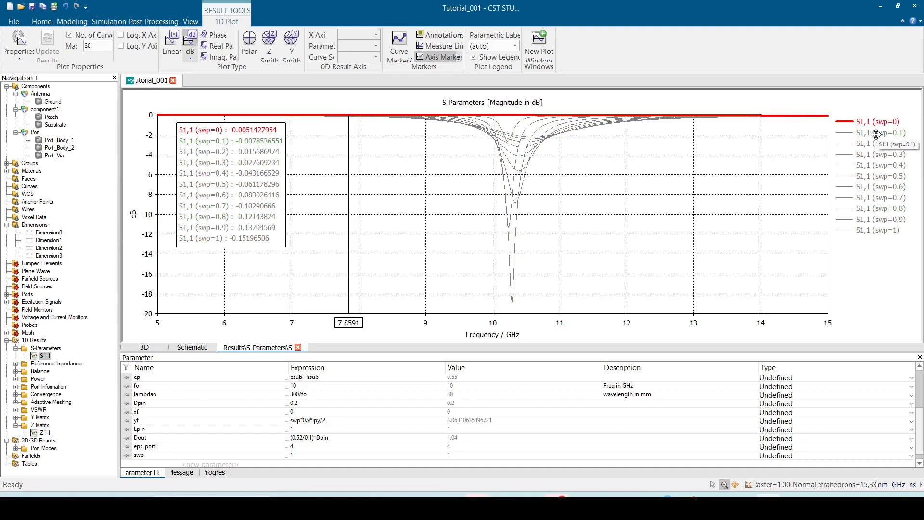
left_click(876, 133, "ctrl")
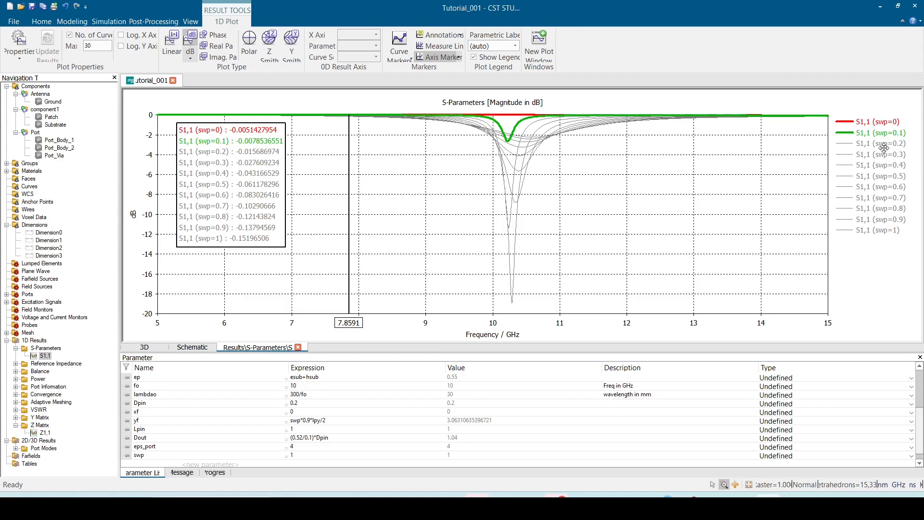
- Highlight the S1,1 curves for swp=0.2, 0.3, 0.4, 0.5 and 1 together with those already selected
left_click(884, 144, "ctrl")
left_click(887, 155, "ctrl")
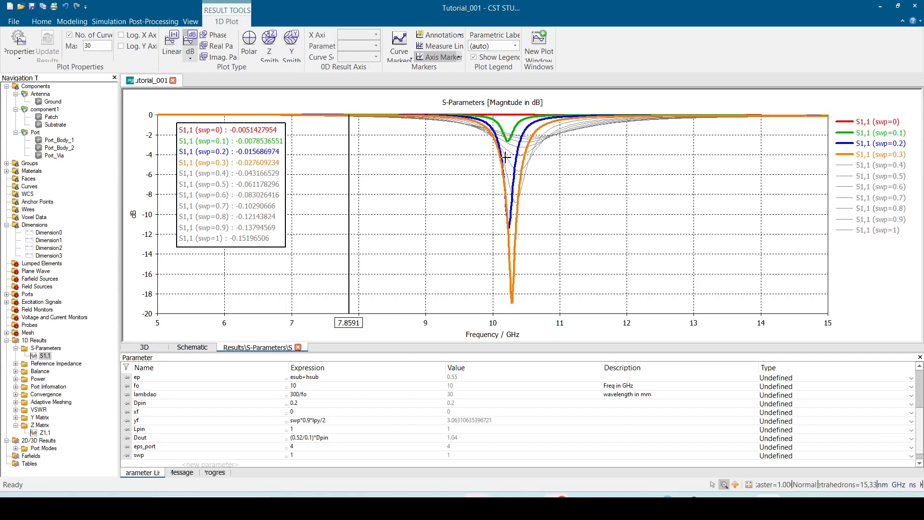
left_click(894, 165)
left_click(895, 176)
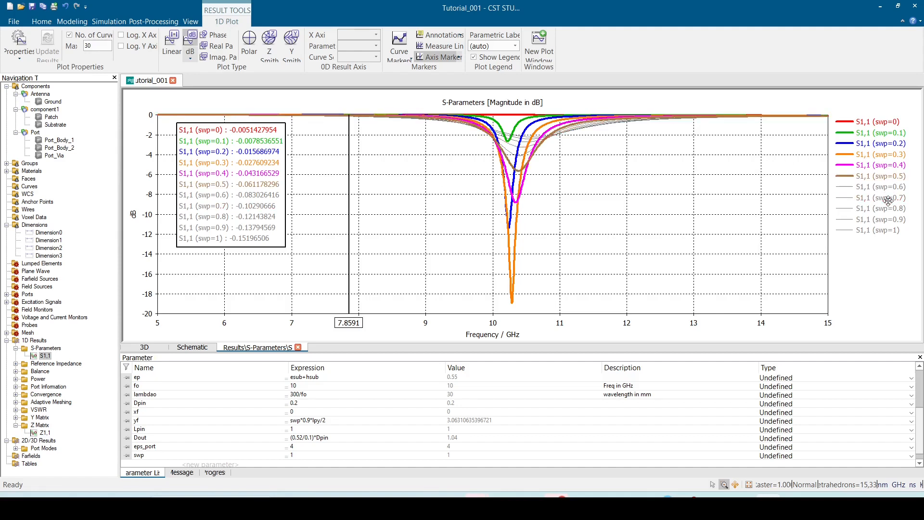
left_click(887, 233)
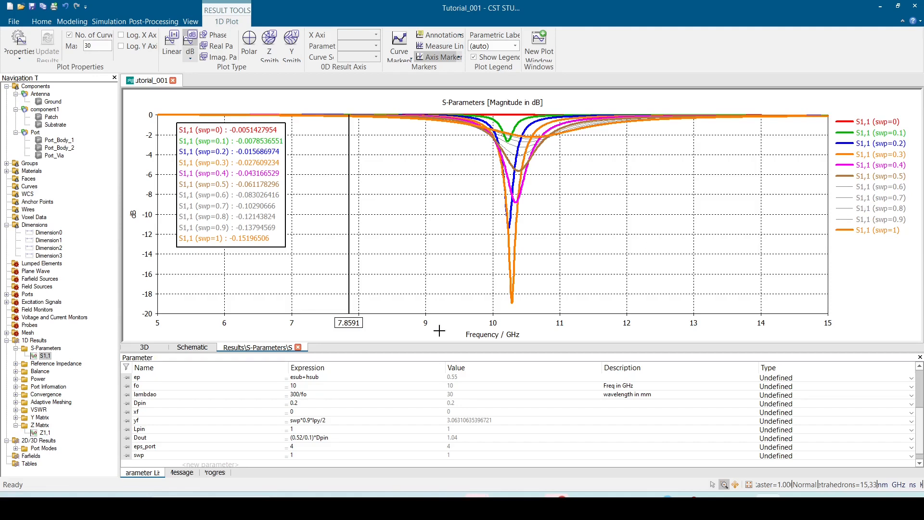
- Display the real part of Z1,1, highlight its curves cumulatively from swp=0 to swp=0.4 and beyond, and clear the highlighting
left_click(45, 433)
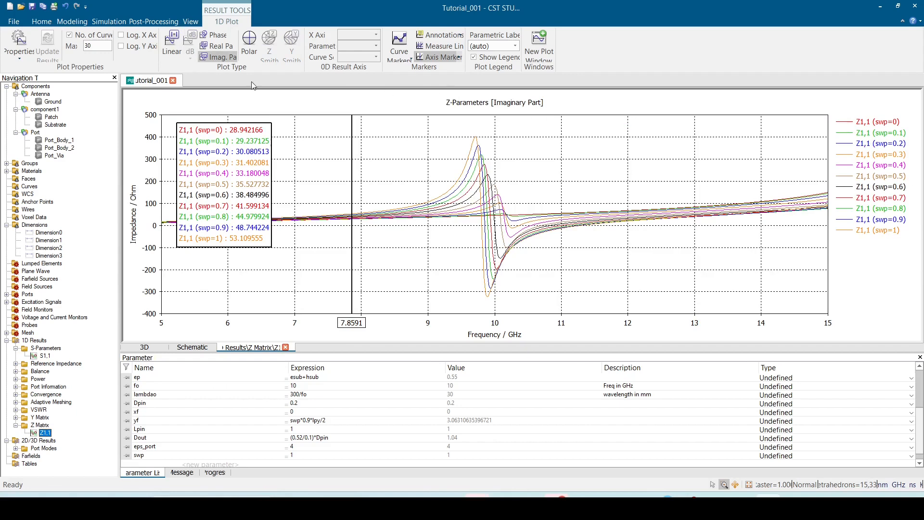
left_click(222, 47)
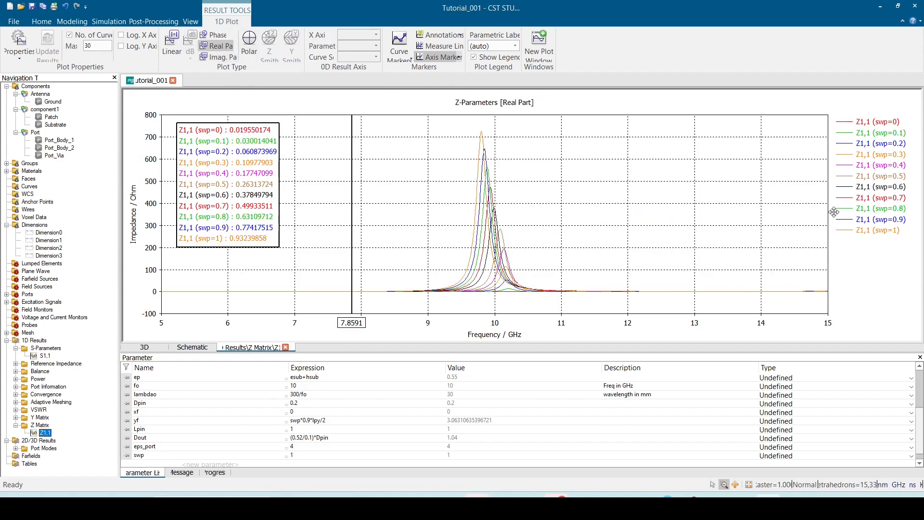
left_click(888, 122)
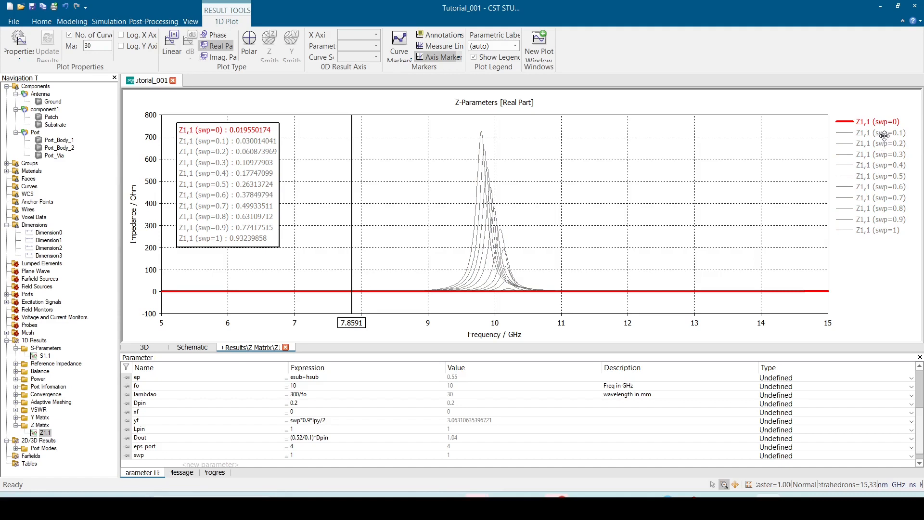
left_click(885, 133, "ctrl")
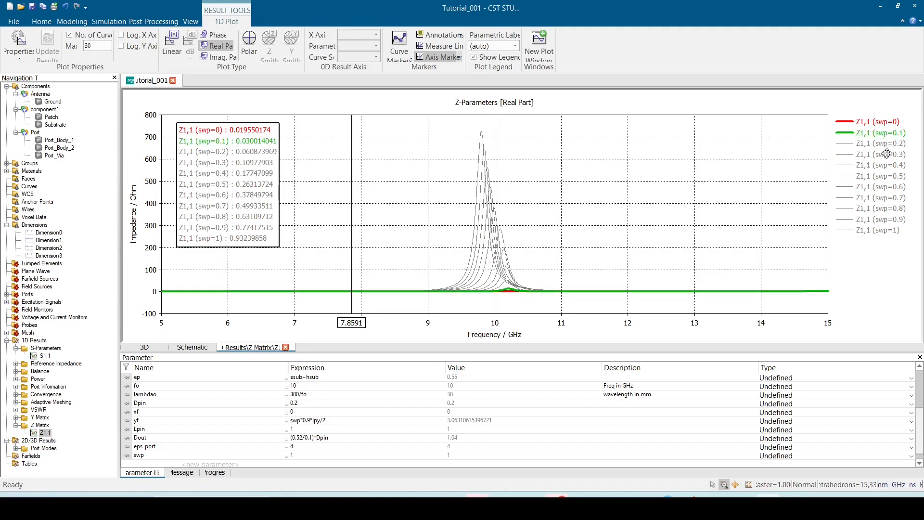
left_click(888, 144, "ctrl")
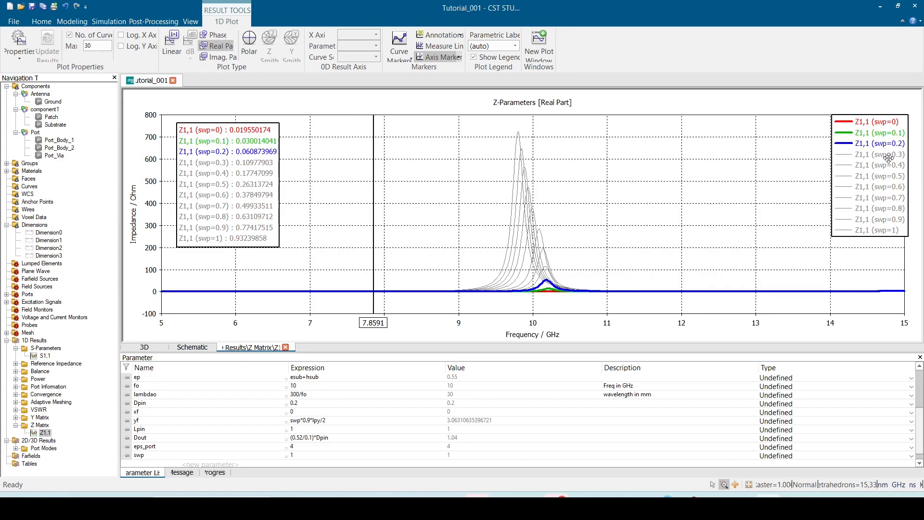
left_click(889, 155, "ctrl")
left_click(890, 166, "ctrl")
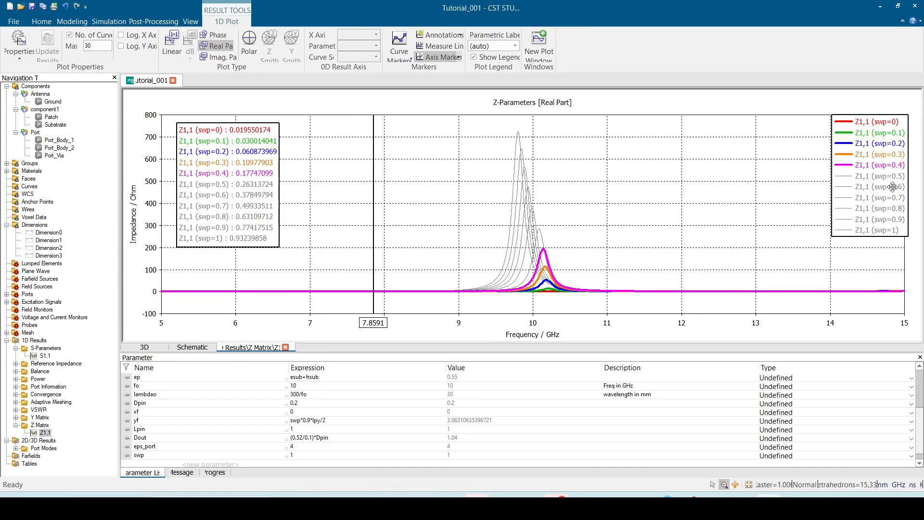
left_click(892, 187, "ctrl")
left_click(422, 185)
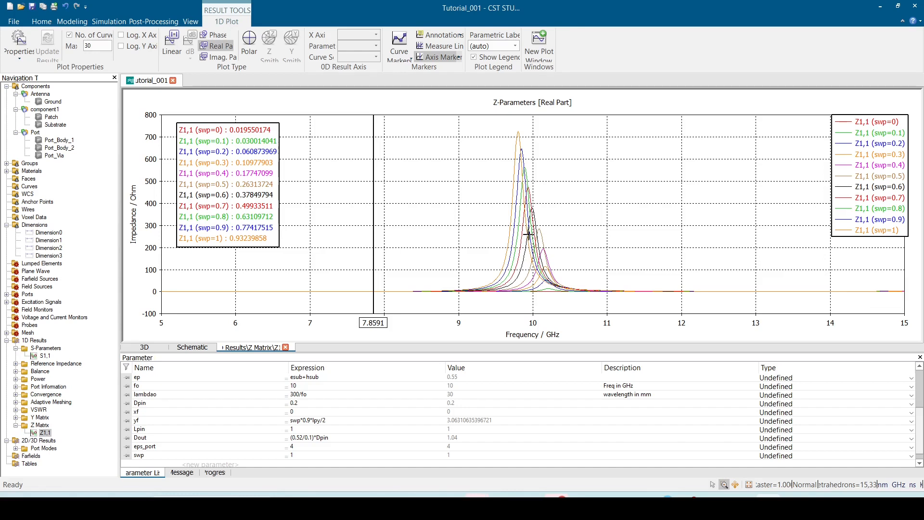
- Return to the 3D model and examine the coaxial feed's position at the patch edge
left_click(145, 347)
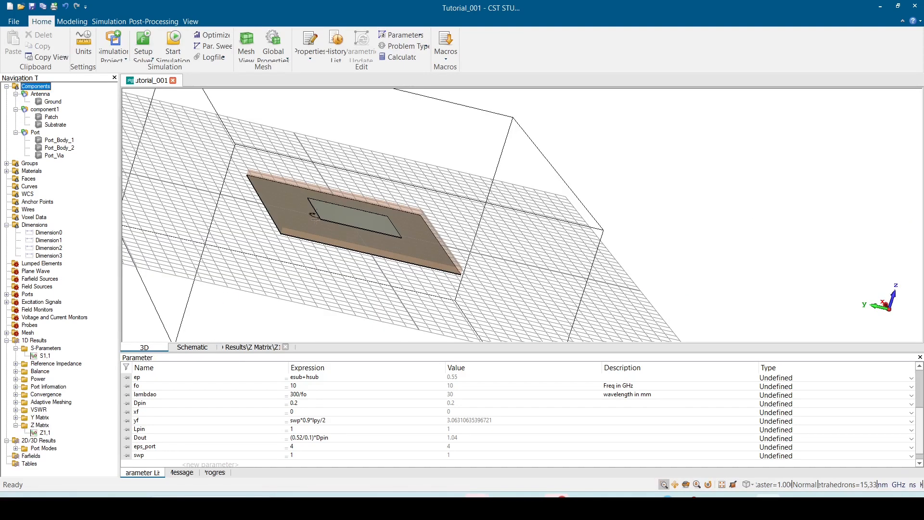
scroll(316, 215, "up", 5)
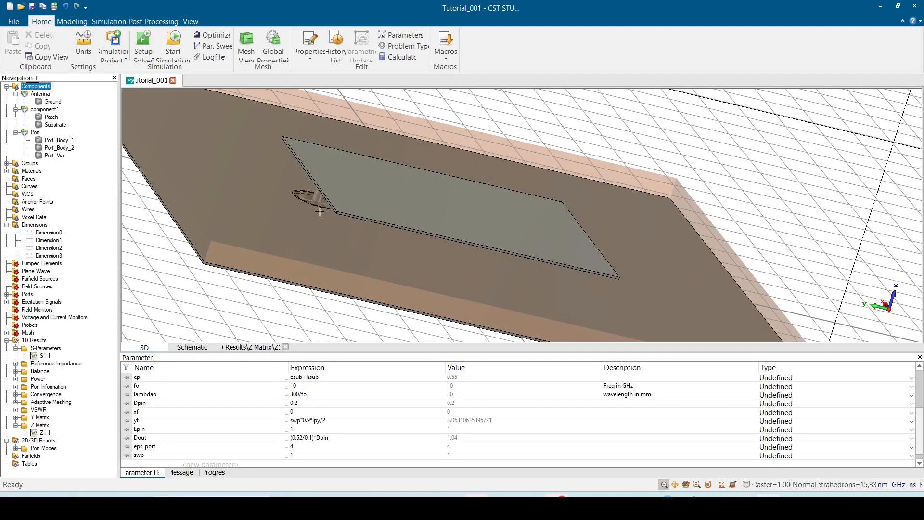
scroll(319, 212, "down", 2)
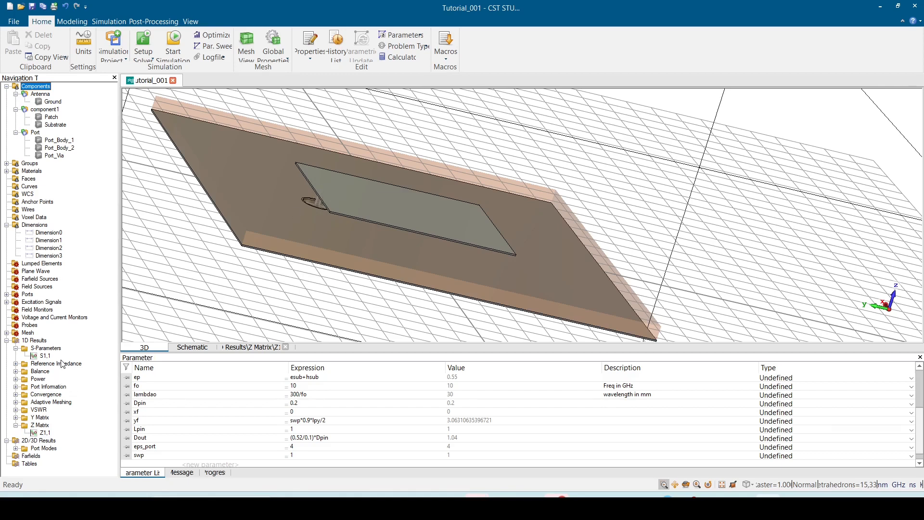
- Display the imaginary part of the swept Z1,1 and highlight the swp=0.2, 0.3 and 0.4 curves
left_click(49, 432)
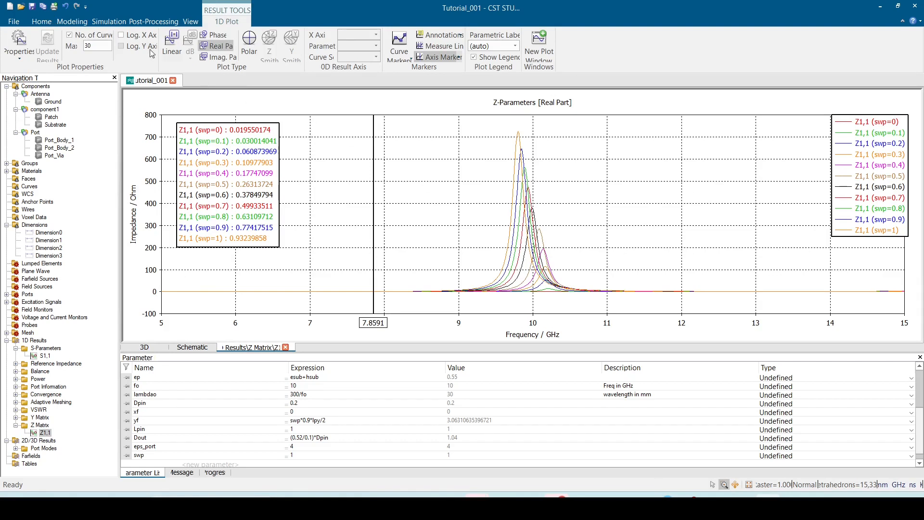
left_click(218, 57)
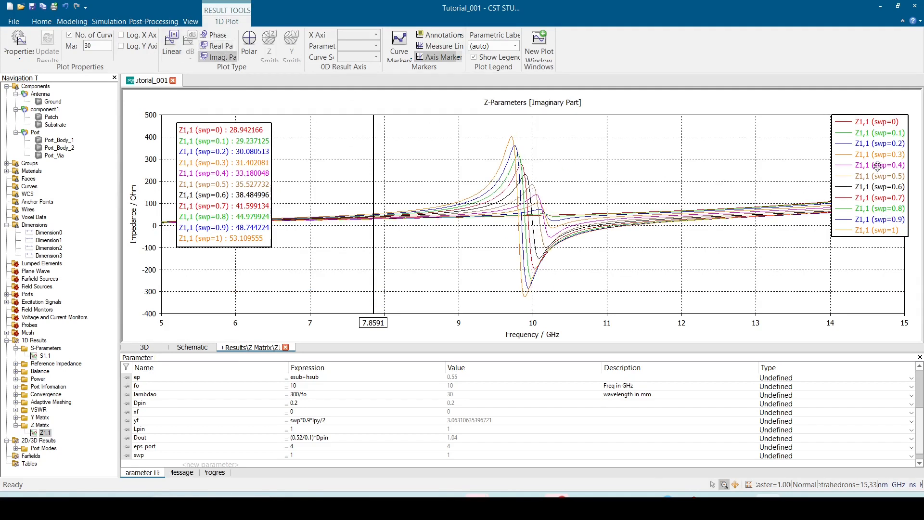
left_click(884, 144)
left_click(889, 154)
left_click(888, 164)
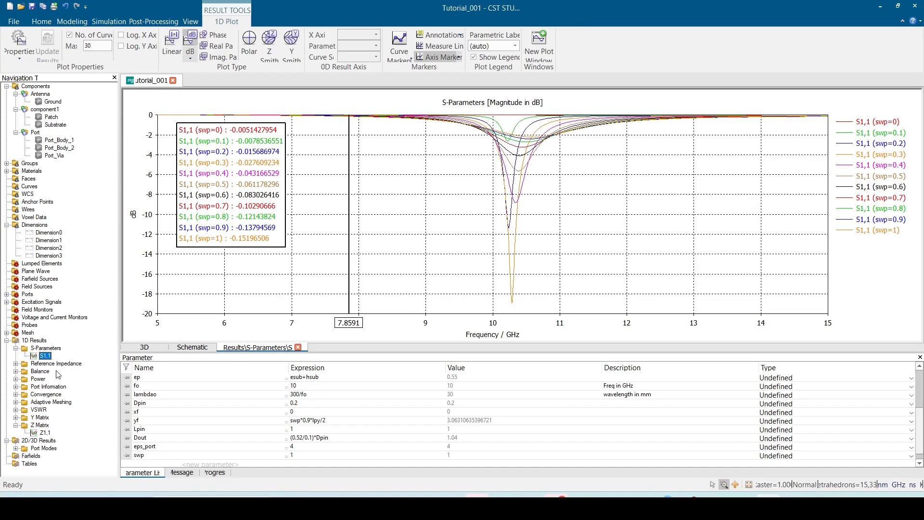
- Compare the real and imaginary parts of Z1,1, highlighting the swp=0.2 and swp=0.3 curves in the imaginary plot
left_click(46, 433)
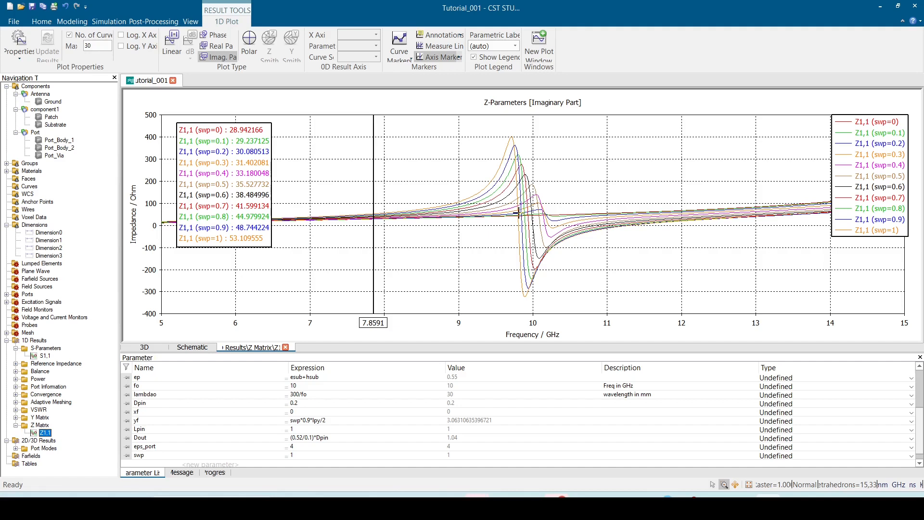
left_click(215, 46)
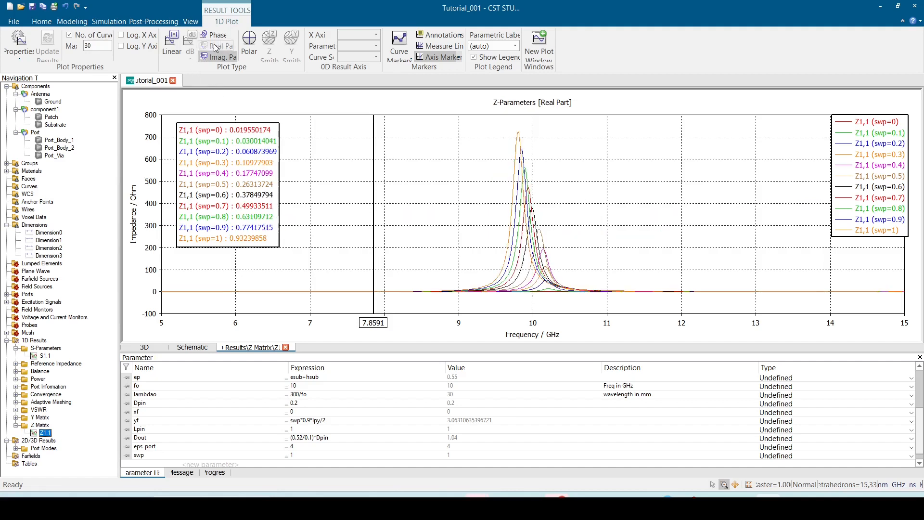
left_click(218, 57)
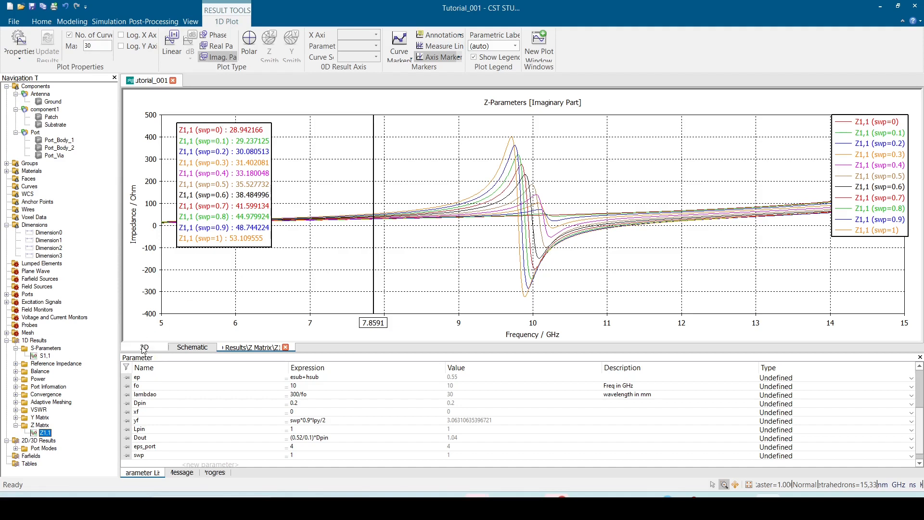
left_click(888, 144)
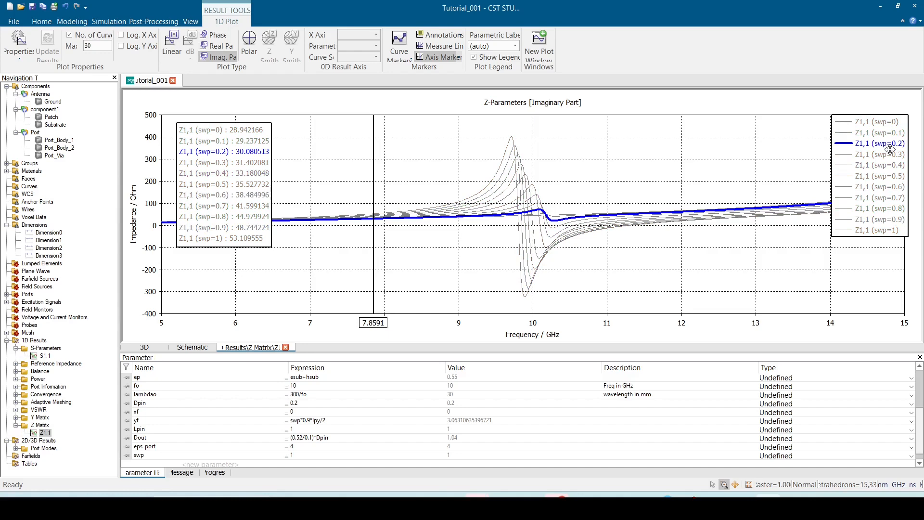
left_click(892, 154)
- Display the swept S1,1 magnitude again and compare the swp=0.2, 0.3 and 0.4 curves by highlighting them
left_click(47, 355)
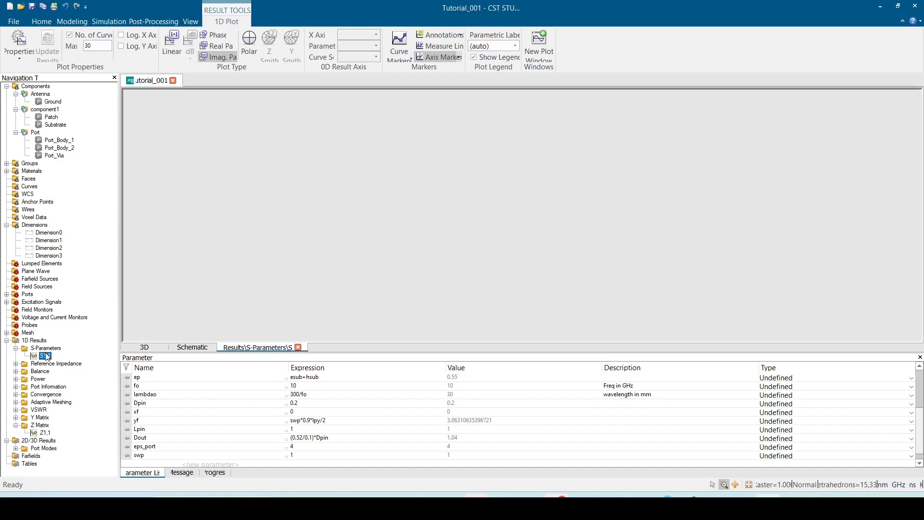
left_click(890, 145)
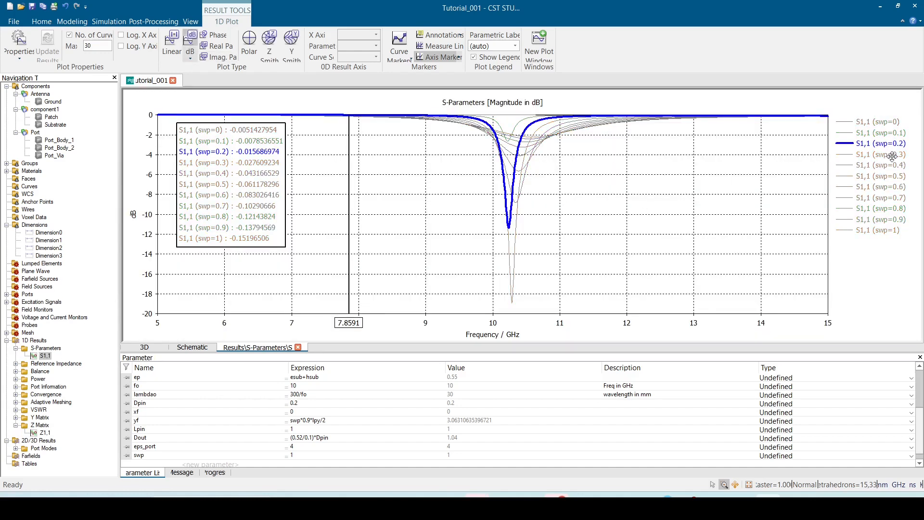
left_click(892, 155)
left_click(892, 166, "ctrl")
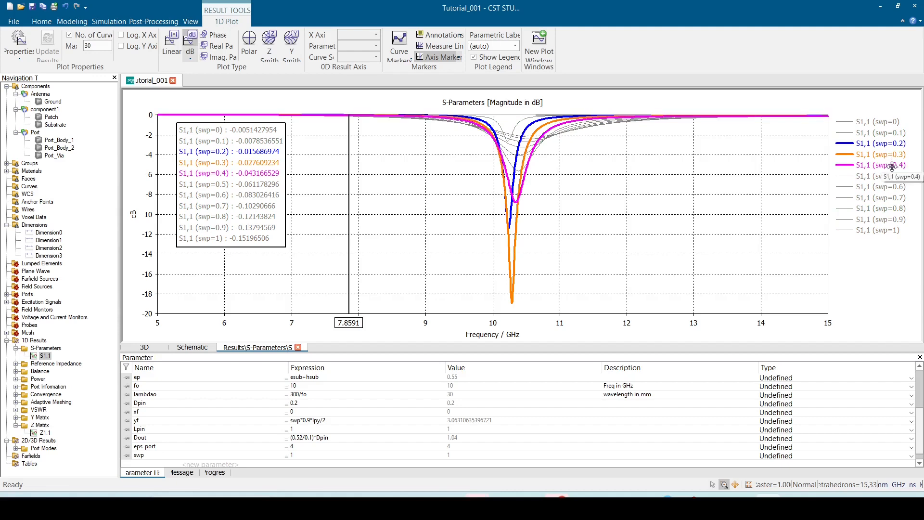
left_click(891, 156)
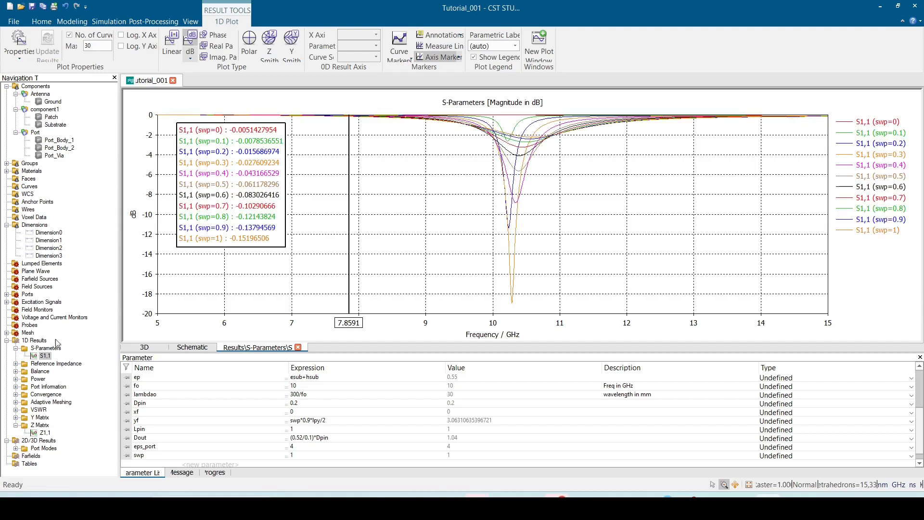
- Inspect the 3D antenna model from a steeper angle, looking at the feed location relative to the patch
left_click(143, 347)
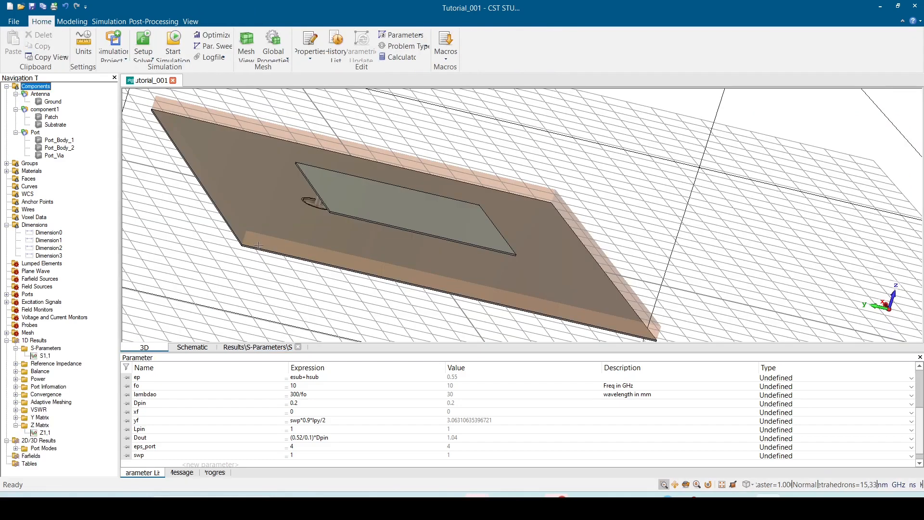
left_click_drag(259, 247, 260, 303, "ctrl")
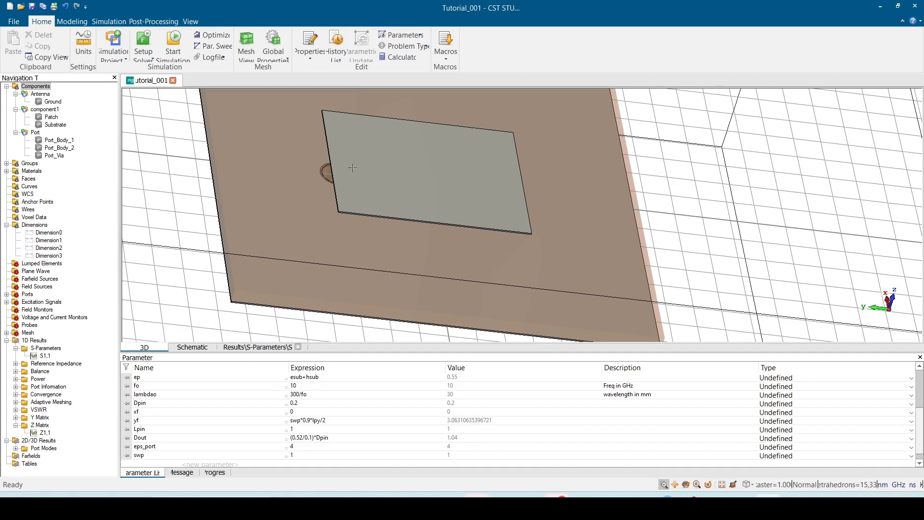
scroll(368, 152, "down", 3)
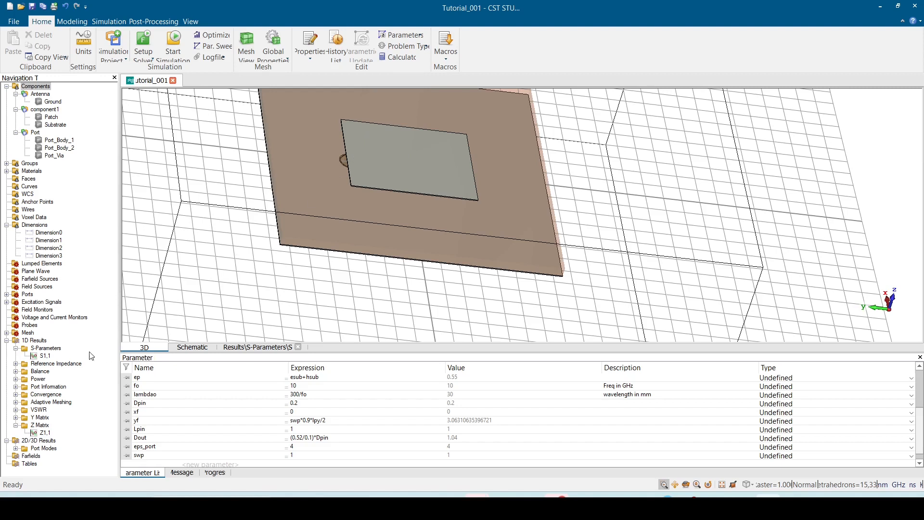
- Set the swp parameter to 0.3, deleting the current results while keeping the parametric results and cache
double_click(303, 456)
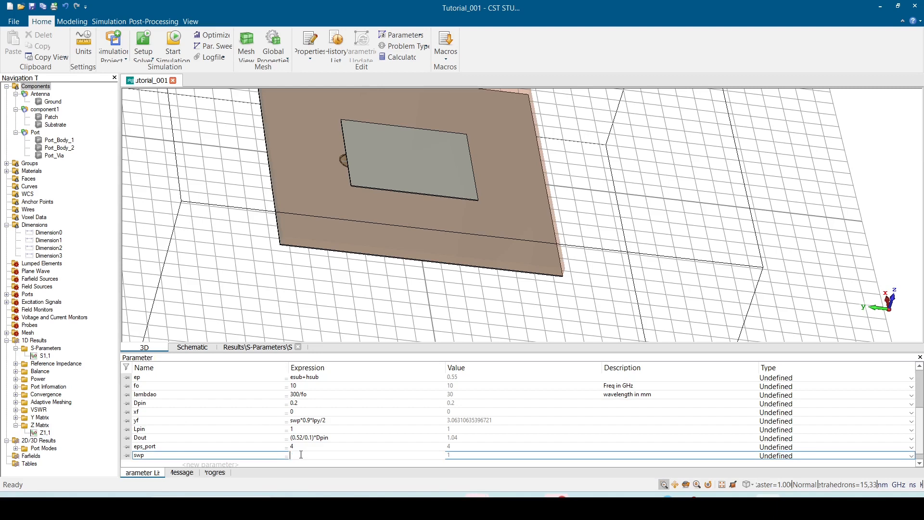
key("Return")
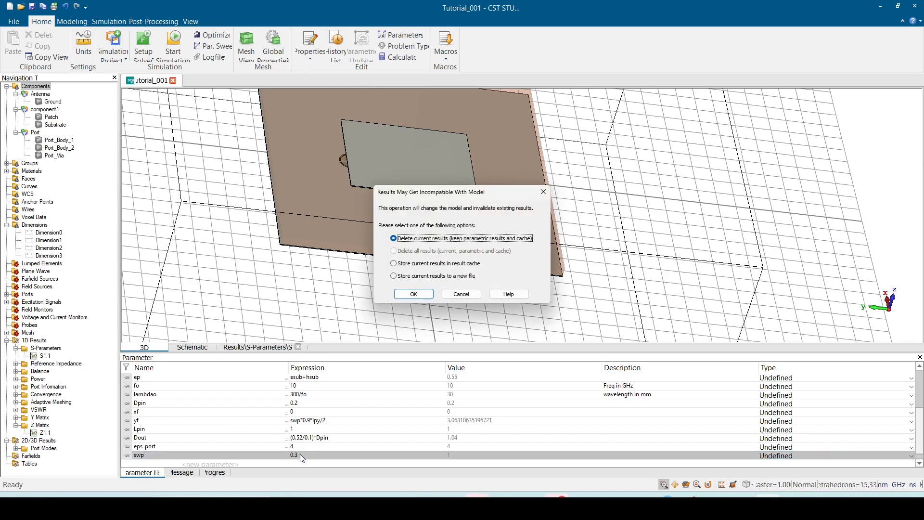
key("Return")
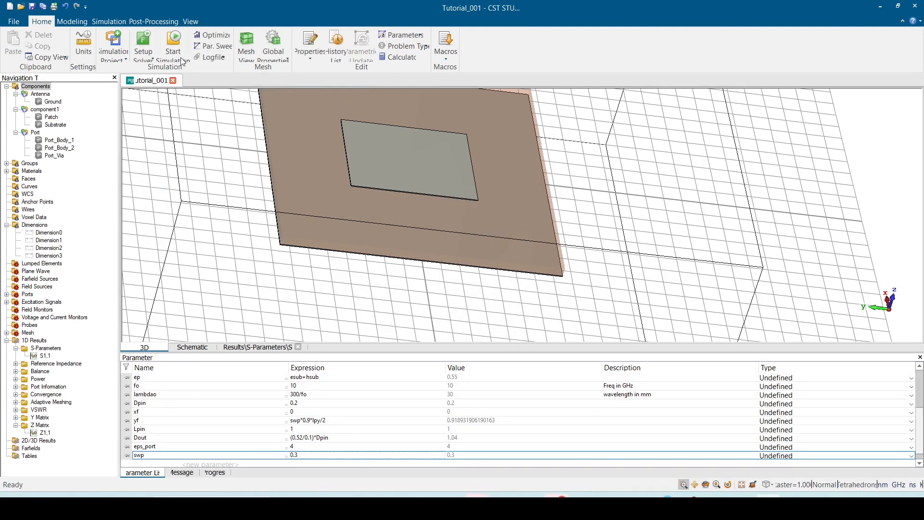
- Delete the project results only, and start a new simulation of the antenna
left_click(153, 21)
left_click(380, 34)
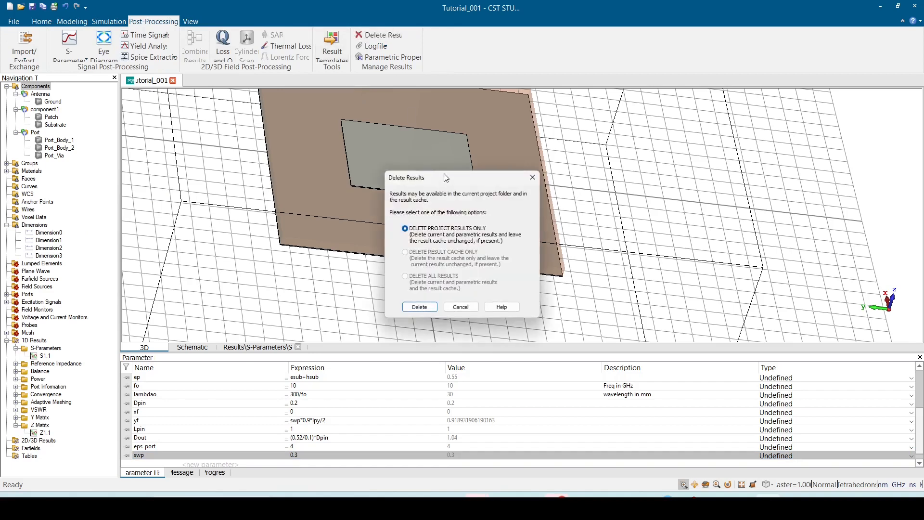
left_click(419, 306)
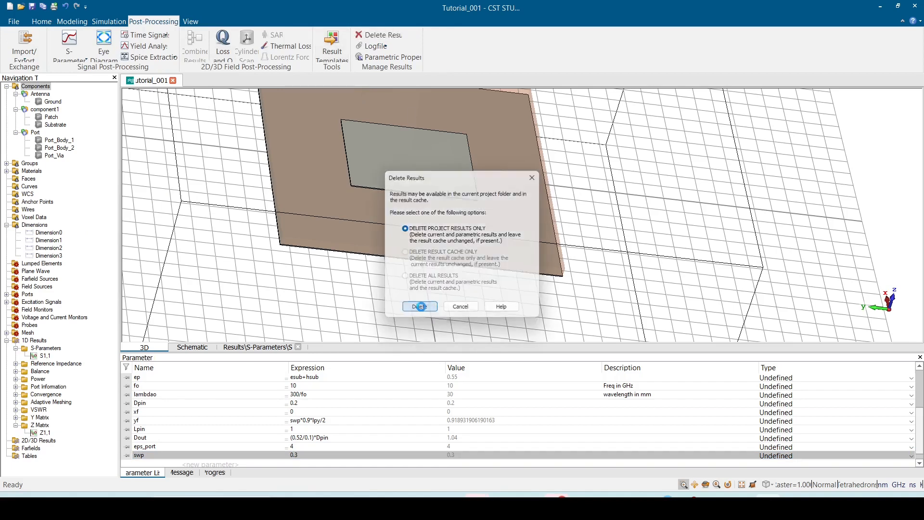
left_click(42, 21)
left_click(174, 46)
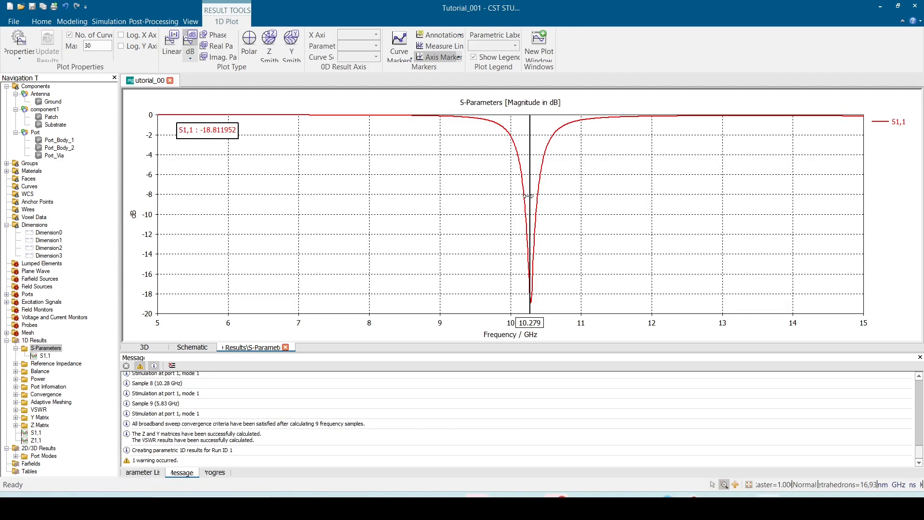
- Place the axis marker near the S1,1 minimum at about 10.293 GHz, and open the separate S1,1 entry directly under 1D Results
left_click_drag(528, 197, 529, 197)
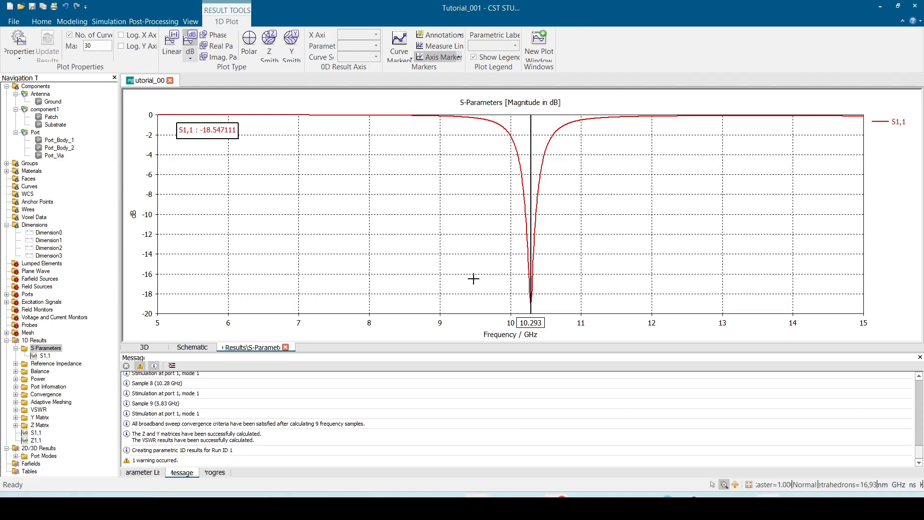
left_click(36, 434)
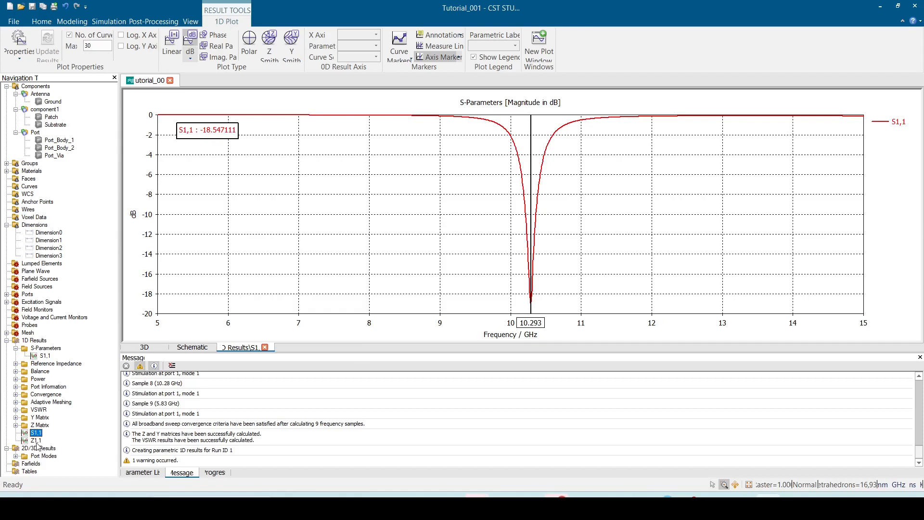
- Examine the real and imaginary parts of the current Z1,1 result at the axis marker
left_click(35, 441)
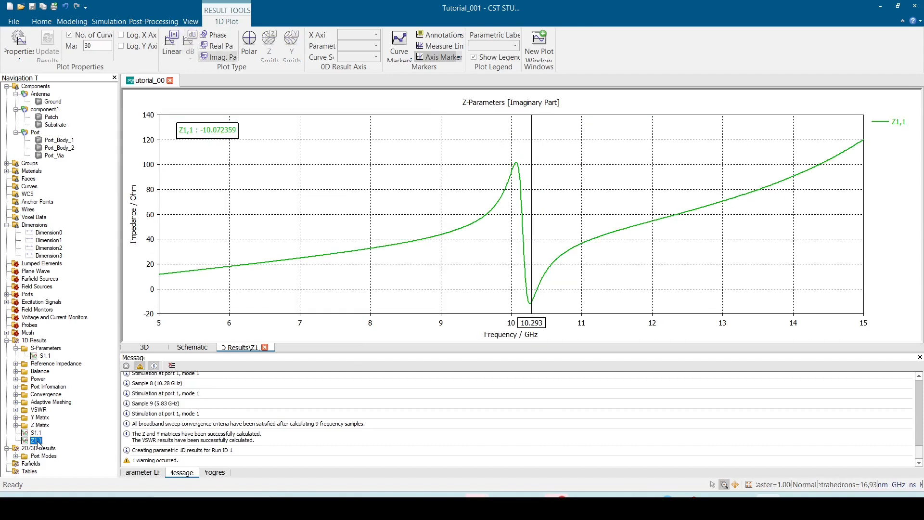
left_click(225, 47)
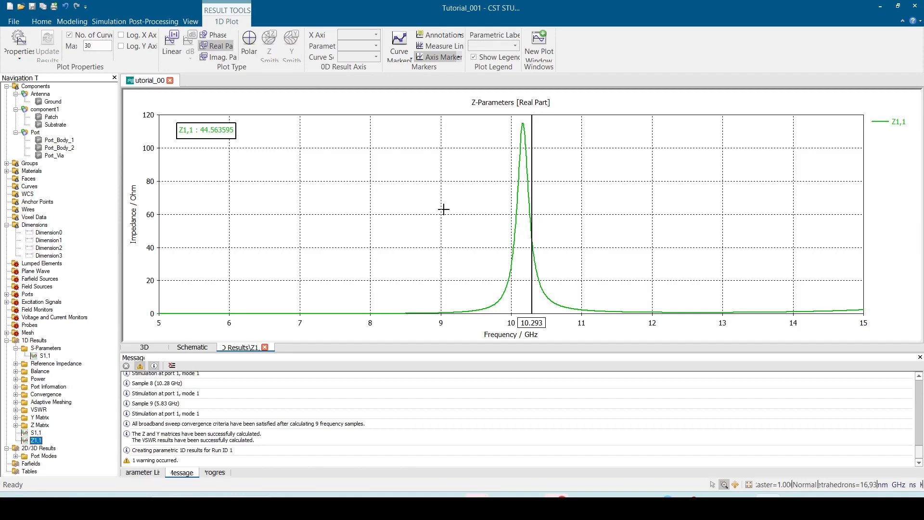
left_click(218, 58)
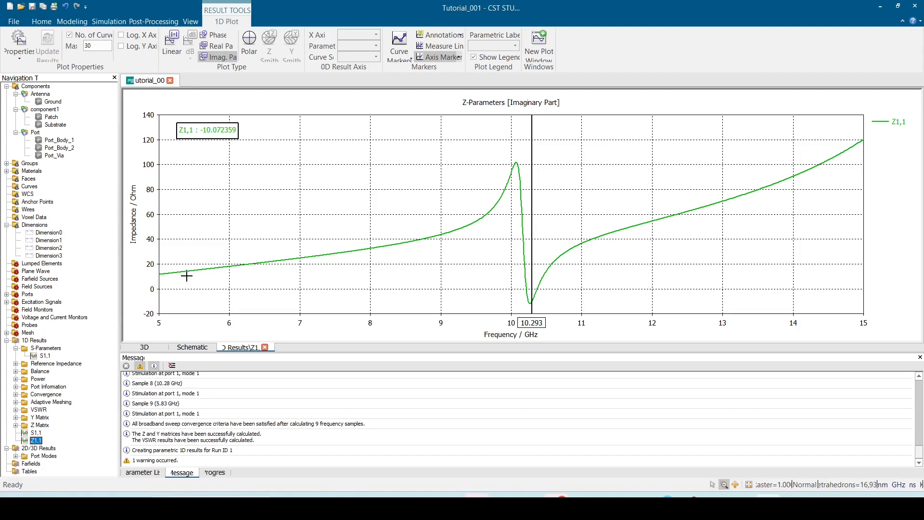
- Set the lpx parameter to 0.9*lpy, deleting the current results but keeping parametric results and cache, and start a new simulation
left_click(141, 473)
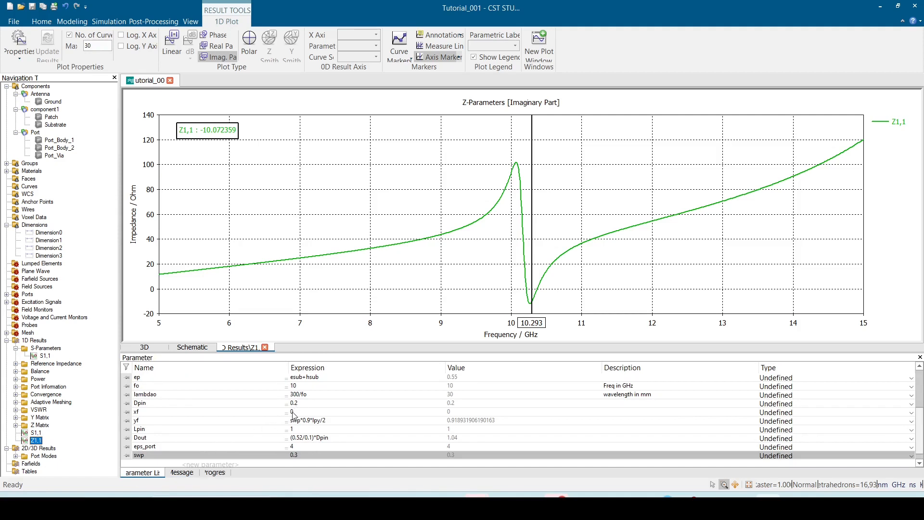
scroll(290, 426, "up", 2)
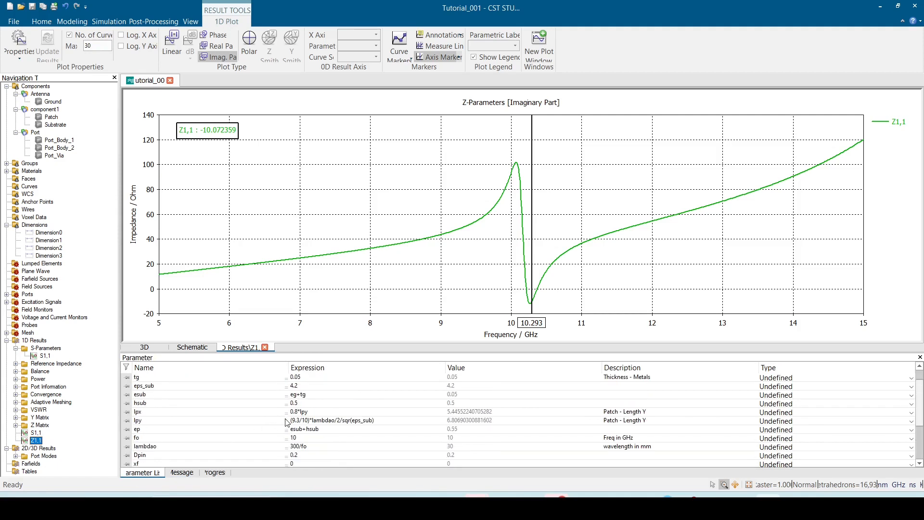
double_click(298, 412)
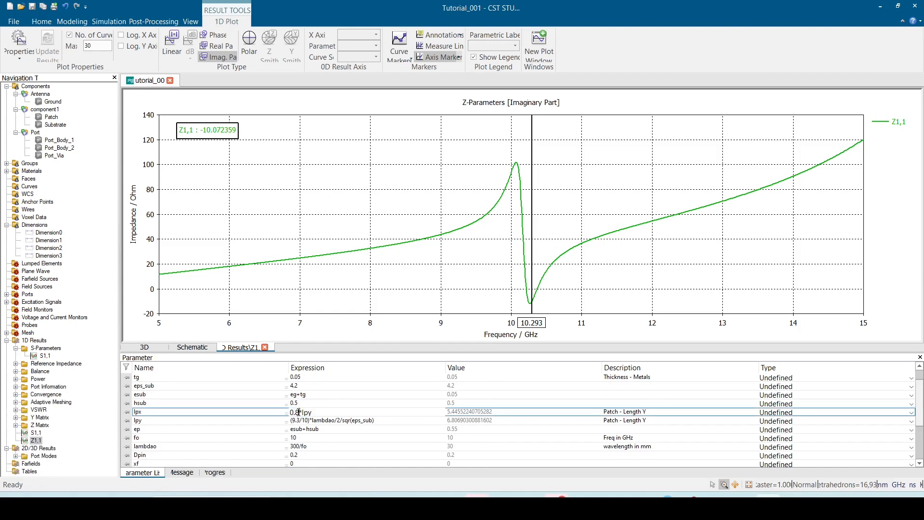
key("BackSpace")
type("9")
key("Return")
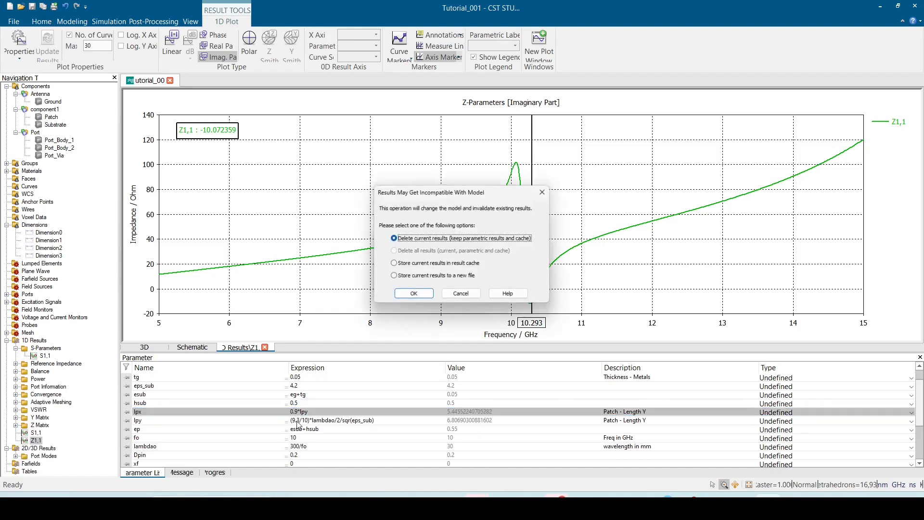
key("Return")
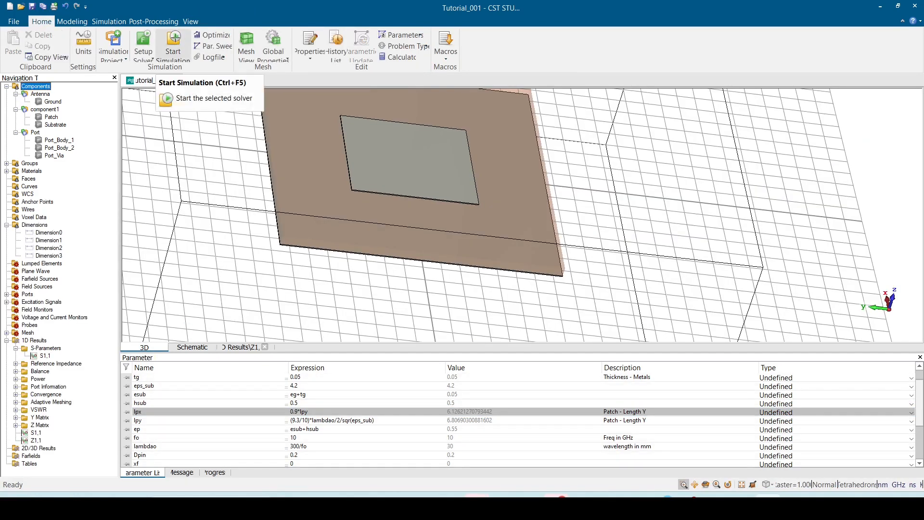
left_click(173, 42)
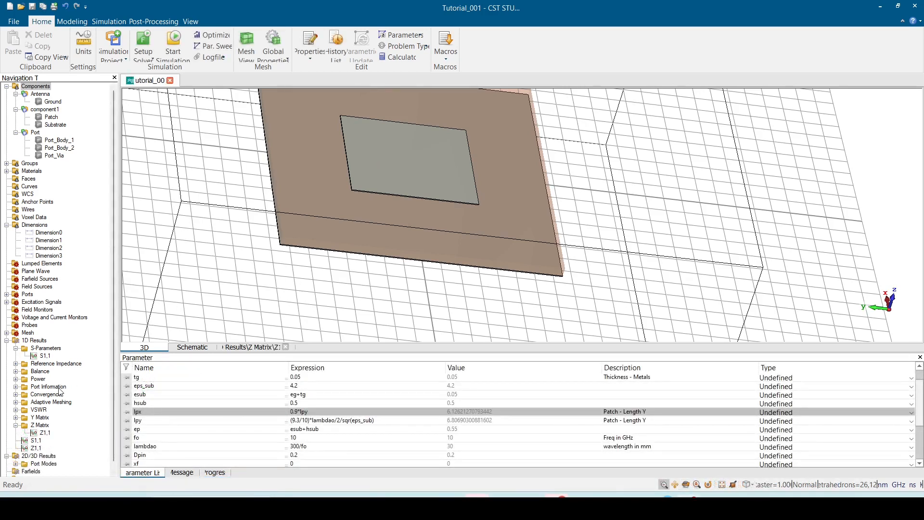
- Compare both runs' S1,1 curves around the resonance, and the real part of Z1,1 in the Z Matrix results
left_click(45, 355)
left_click_drag(596, 112, 404, 315)
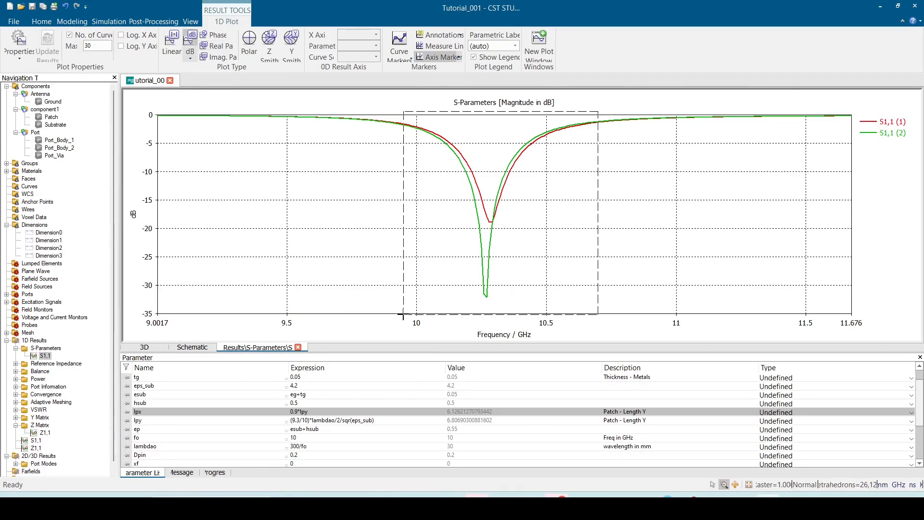
left_click_drag(403, 315, 403, 314)
left_click(44, 433)
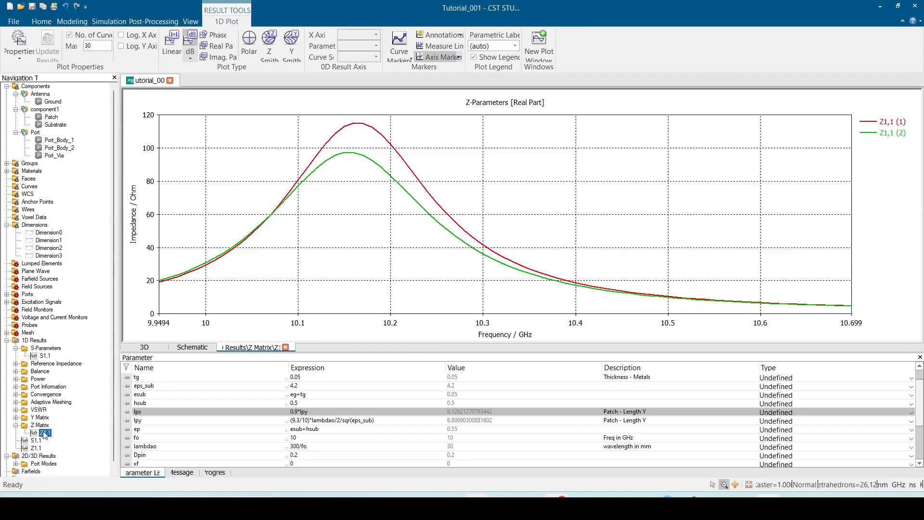
scroll(284, 217, "down", 4)
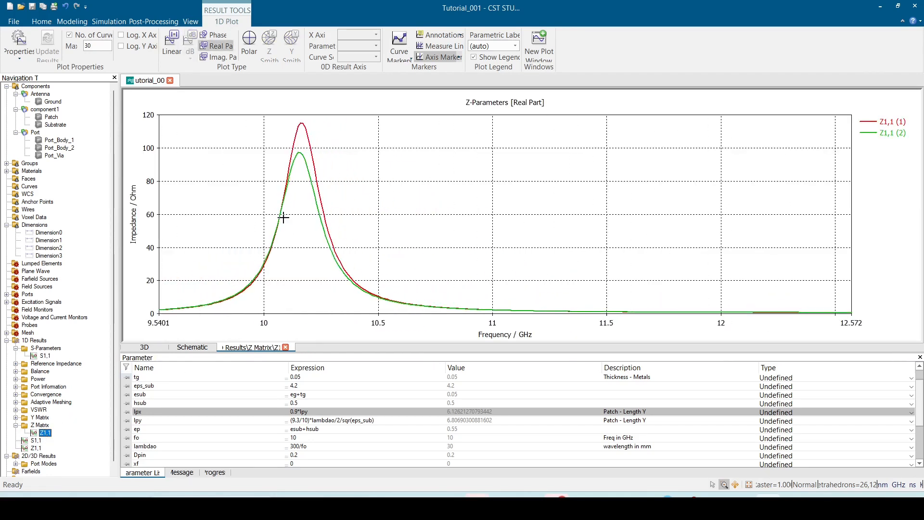
scroll(283, 217, "down", 2)
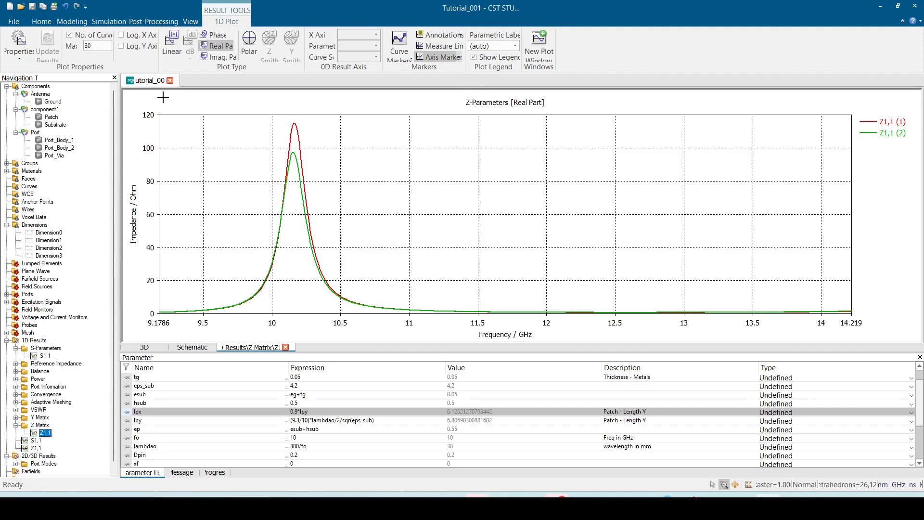
- Compare the imaginary part of Z1,1 for both runs, enlarging the range from about 9.38 to 10.99 GHz
left_click(218, 58)
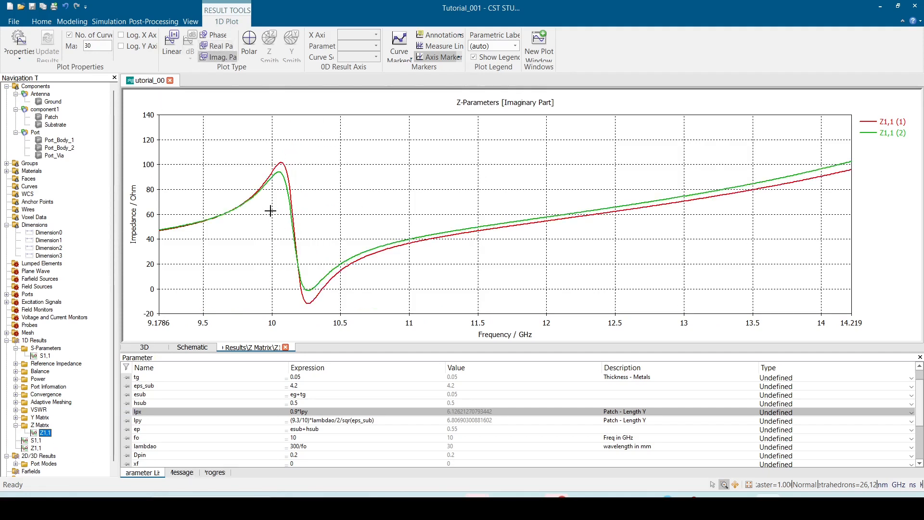
scroll(250, 247, "down", 1)
scroll(258, 226, "down", 1)
scroll(304, 221, "up", 2)
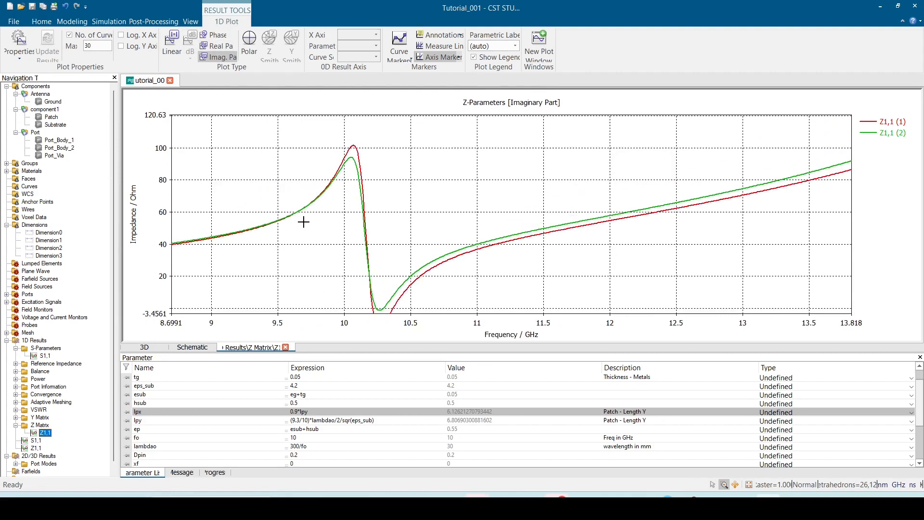
scroll(382, 219, "down", 1)
left_click_drag(471, 131, 285, 318)
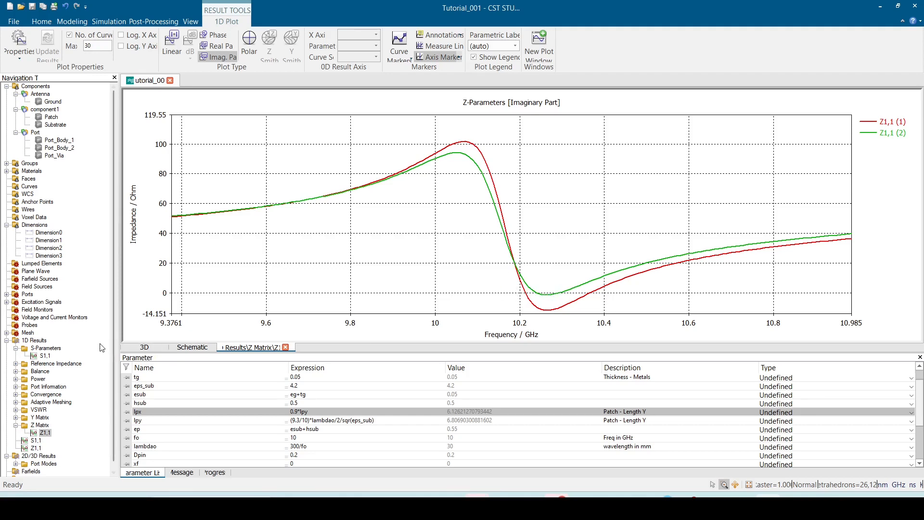
- Show both runs' S1,1 curves over 5 to 15 GHz and place the axis marker at about 10.265 GHz
left_click(45, 355)
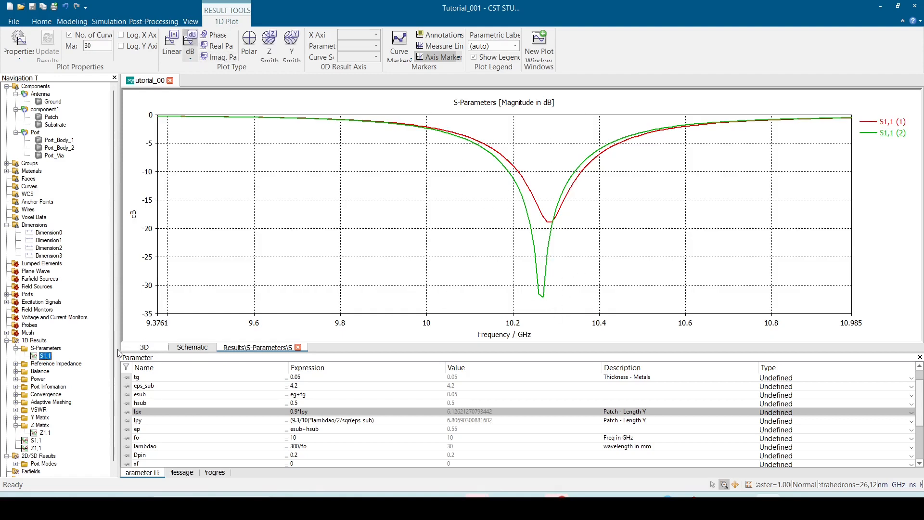
left_click(144, 347)
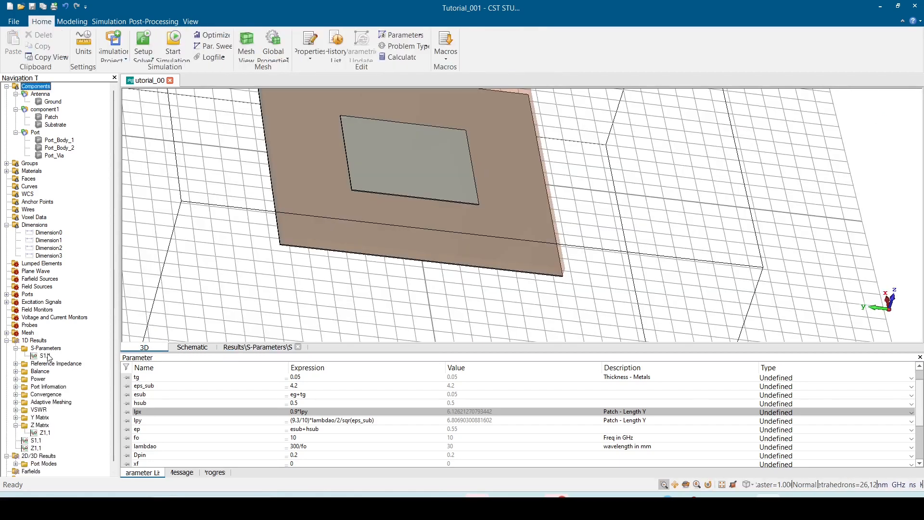
left_click(48, 356)
scroll(469, 233, "down", 3)
scroll(465, 234, "down", 2)
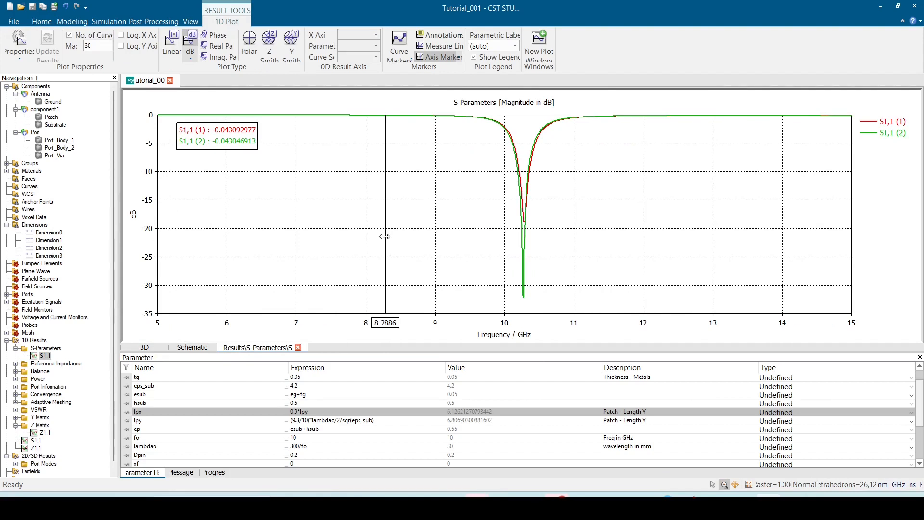
left_click(522, 271)
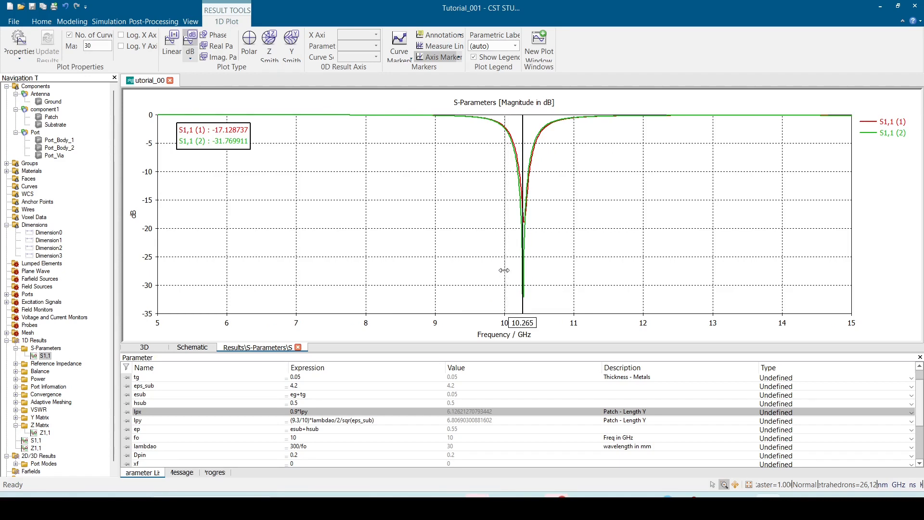
left_click(504, 270)
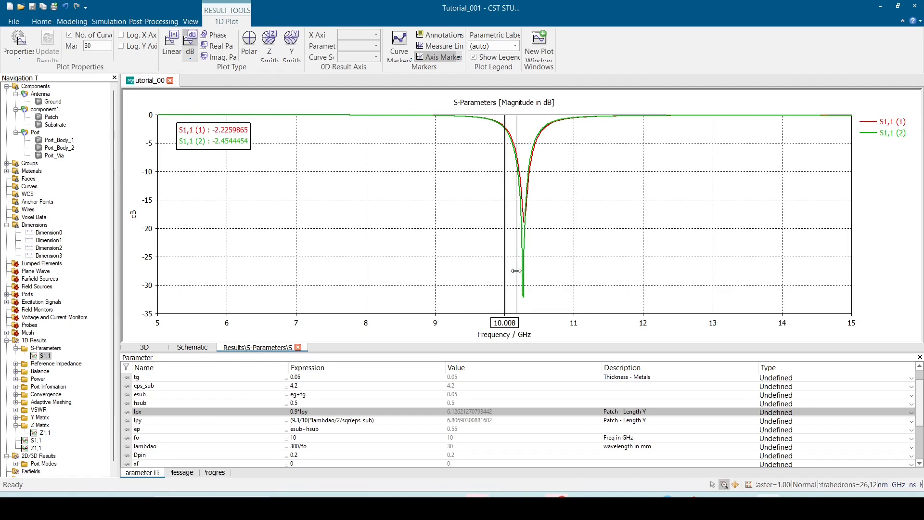
left_click(522, 272)
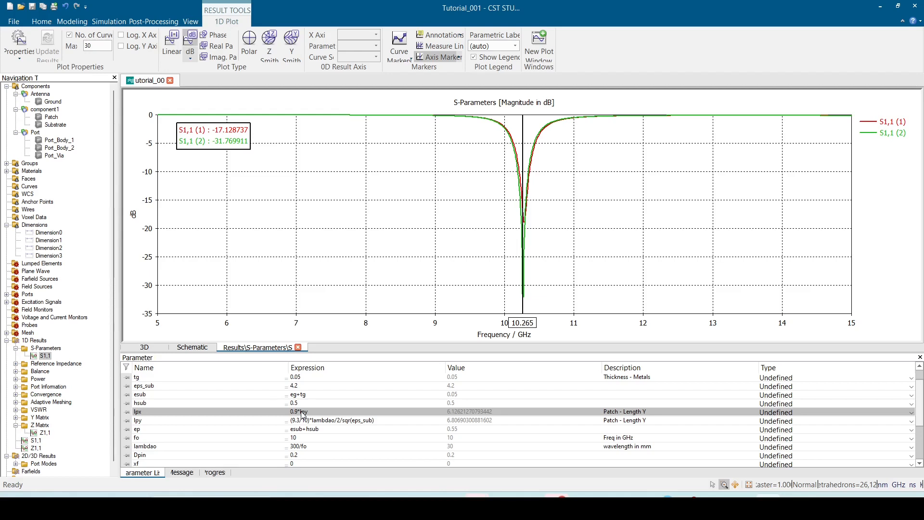
- Inspect the 3D antenna model from below at the coaxial port and from above at the patch
left_click(144, 347)
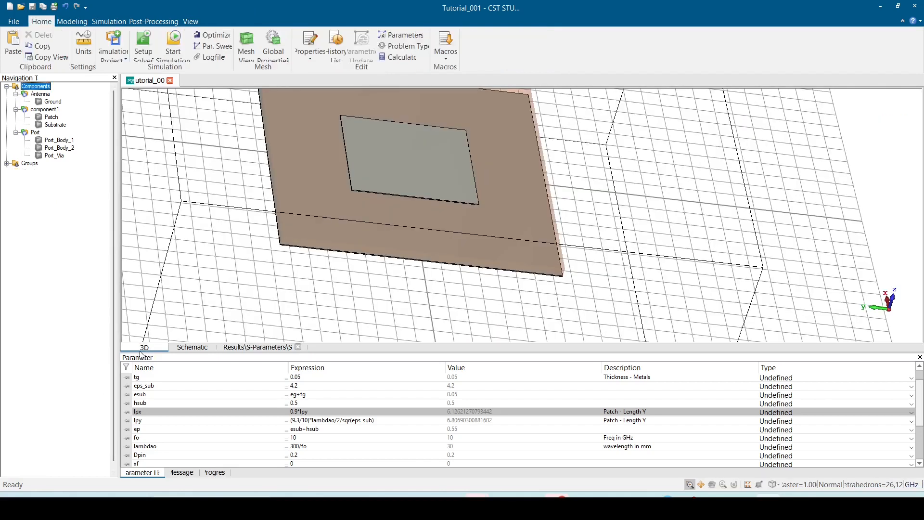
left_click_drag(338, 237, 362, 199)
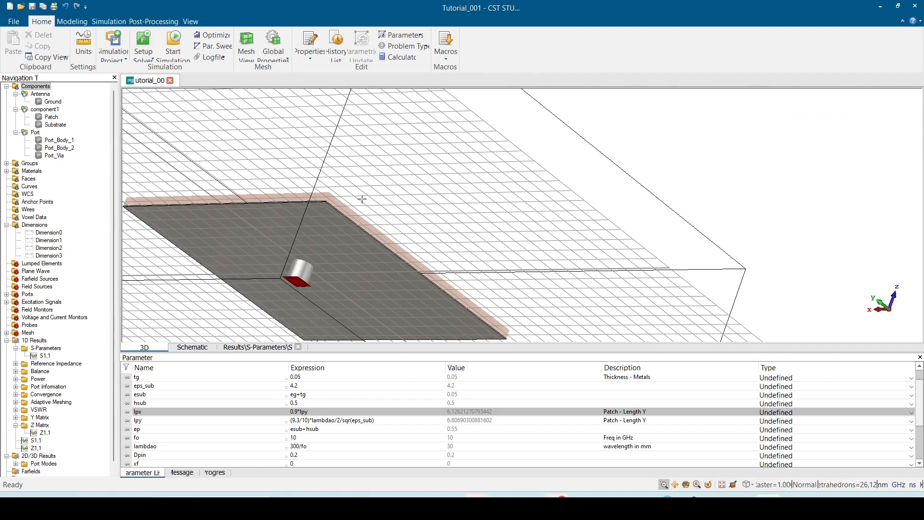
scroll(288, 275, "up", 3)
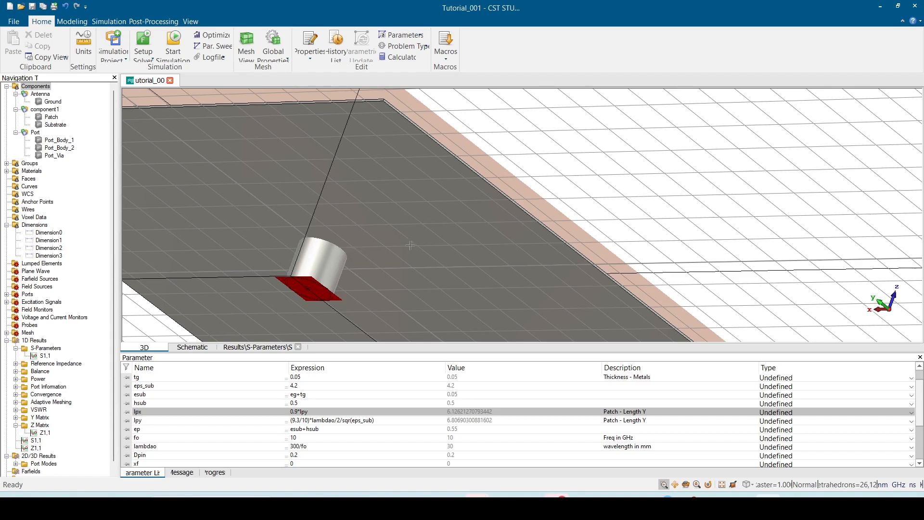
scroll(457, 244, "down", 5)
left_click_drag(457, 235, 430, 276)
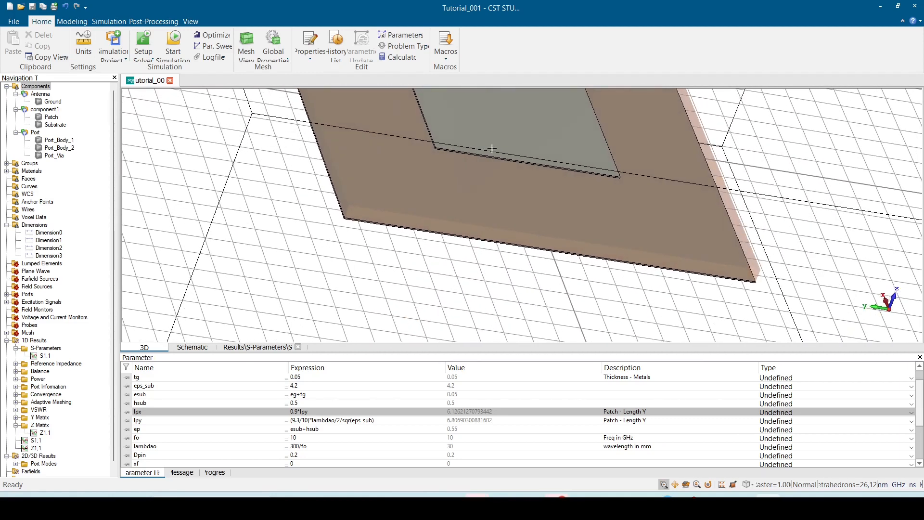
left_click_drag(488, 165, 496, 166)
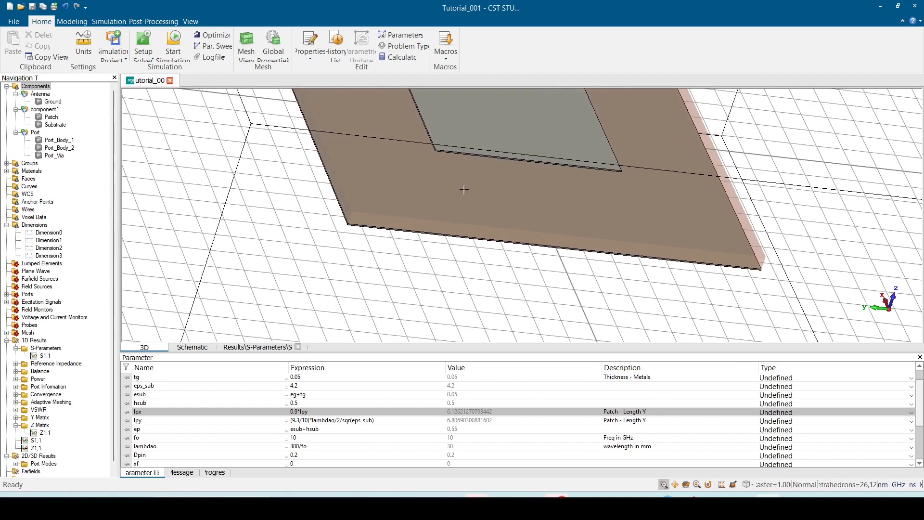
- Reopen the S1,1 comparison, read the minimum at about 10.272 GHz, and move the axis marker to about 10.036 GHz
left_click(42, 349)
left_click(43, 356)
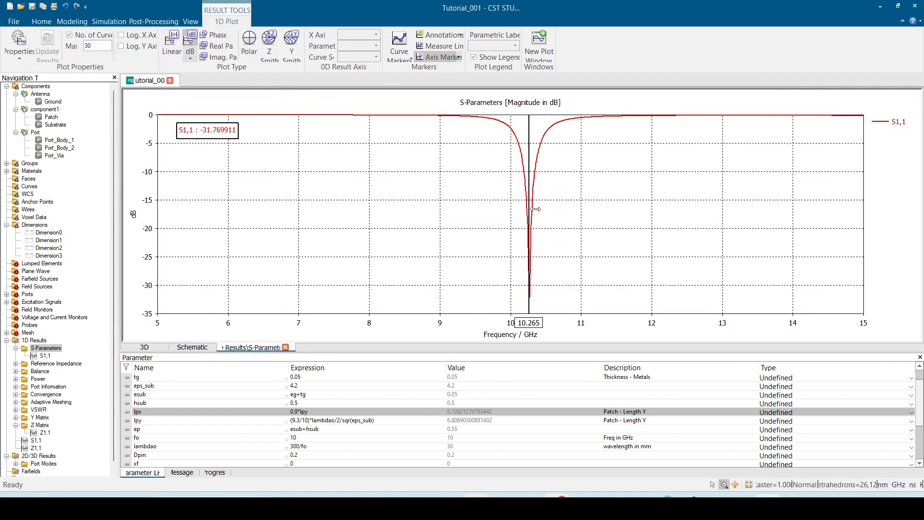
left_click(522, 269)
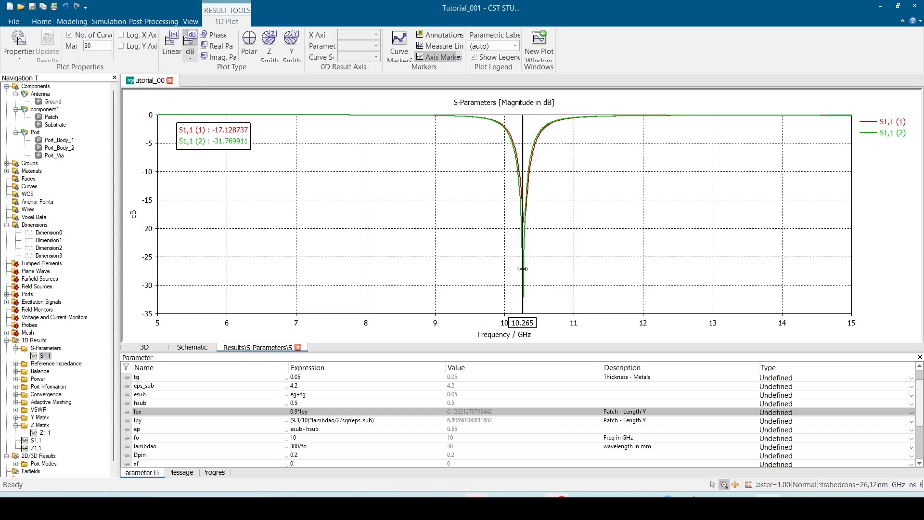
left_click_drag(523, 269, 521, 330)
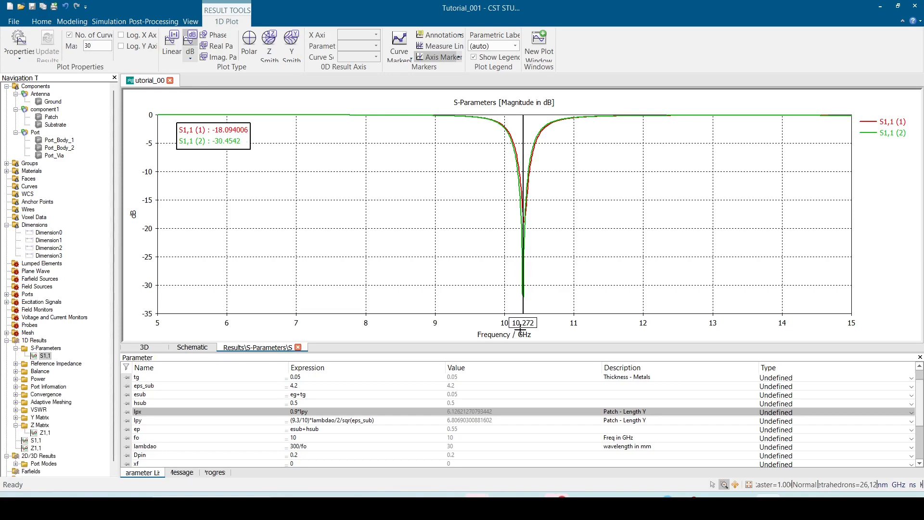
left_click_drag(522, 291, 506, 292)
- Set the lpy parameter to (10.27/10)*(9.3/10)*lambdao/2/sqr(eps_sub), accepting the default handling of the existing results
left_click(296, 422)
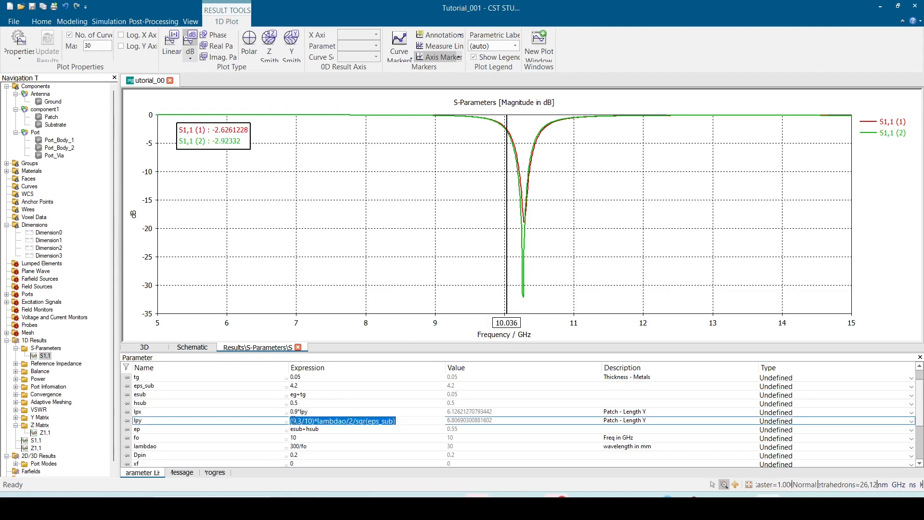
type("*")
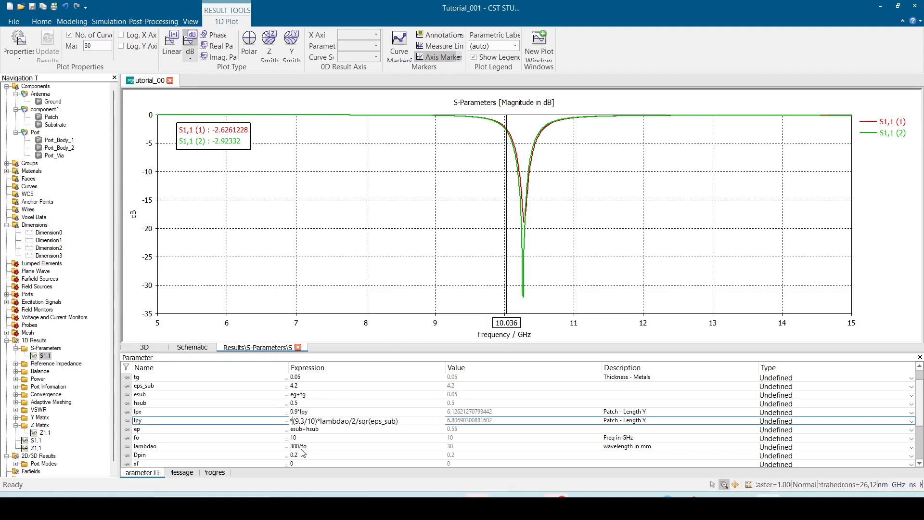
type("()")
type("10")
type(".2")
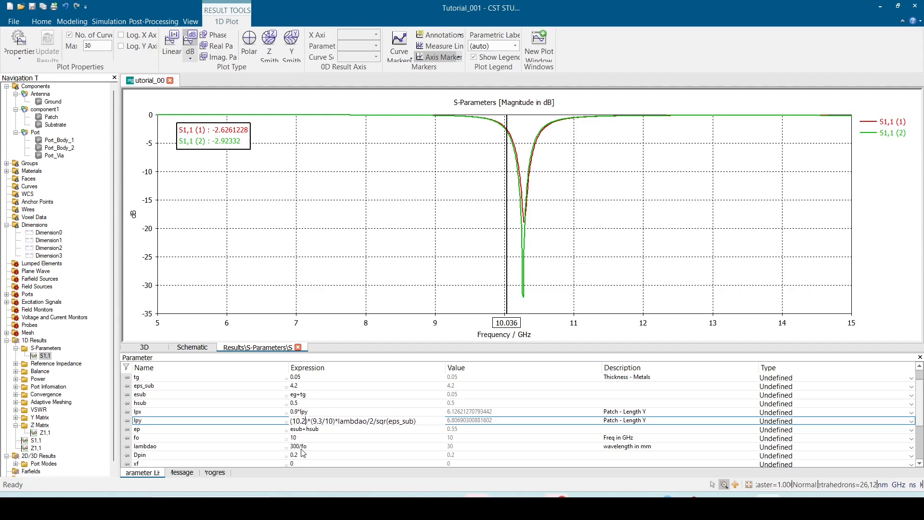
type("/10")
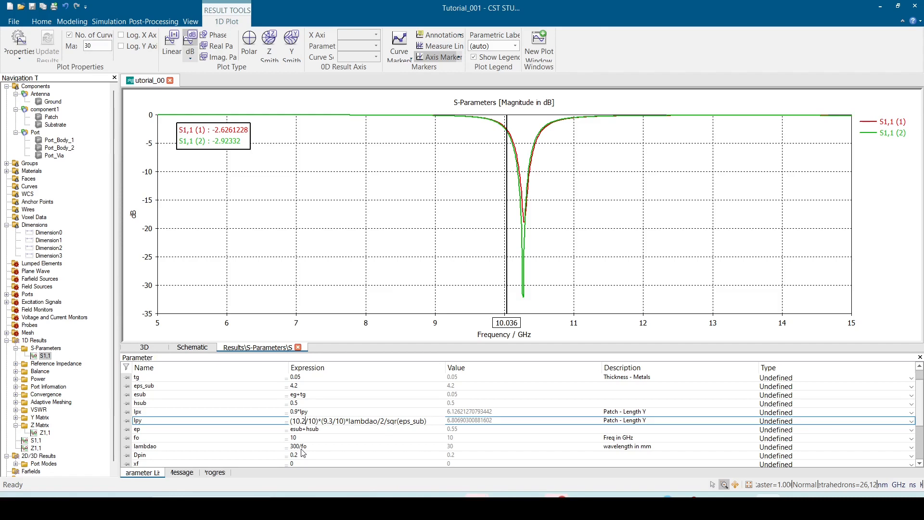
type("7")
key("Return")
key("Return")
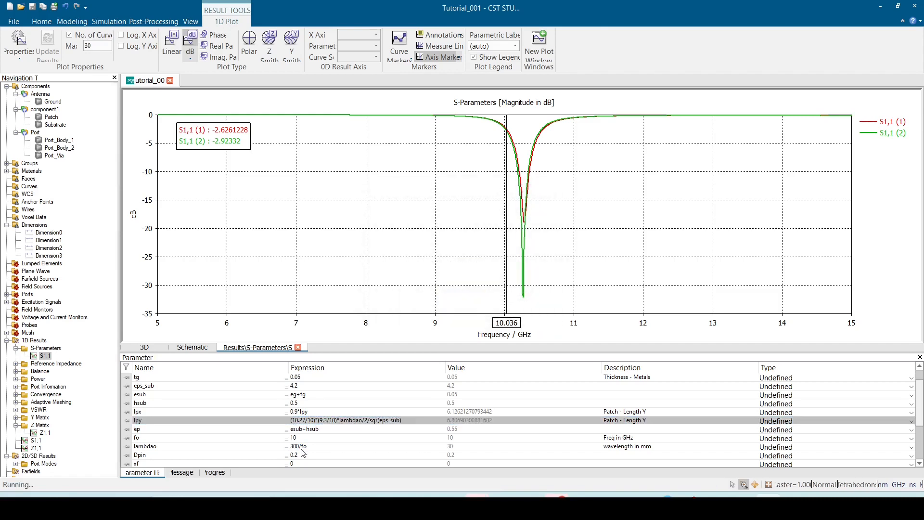
- Run the simulation with the updated patch length and open the S1,1 results
left_click(144, 347)
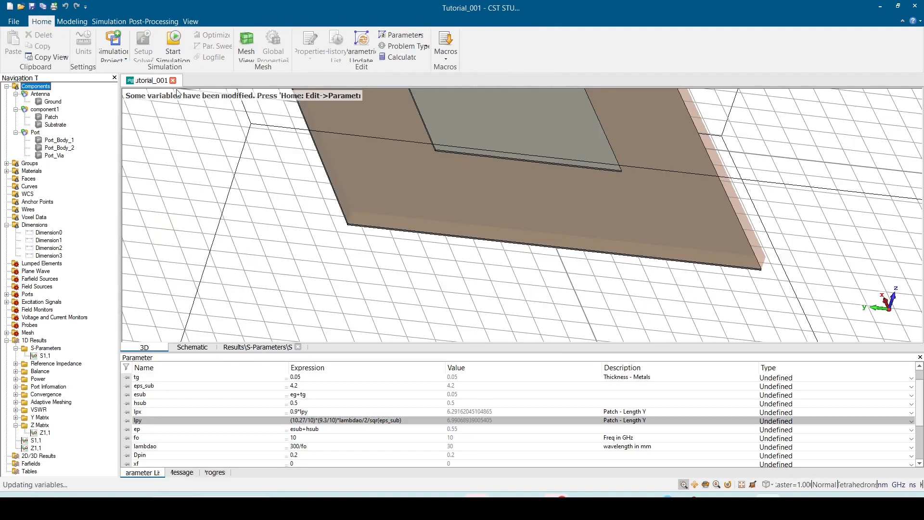
left_click(178, 40)
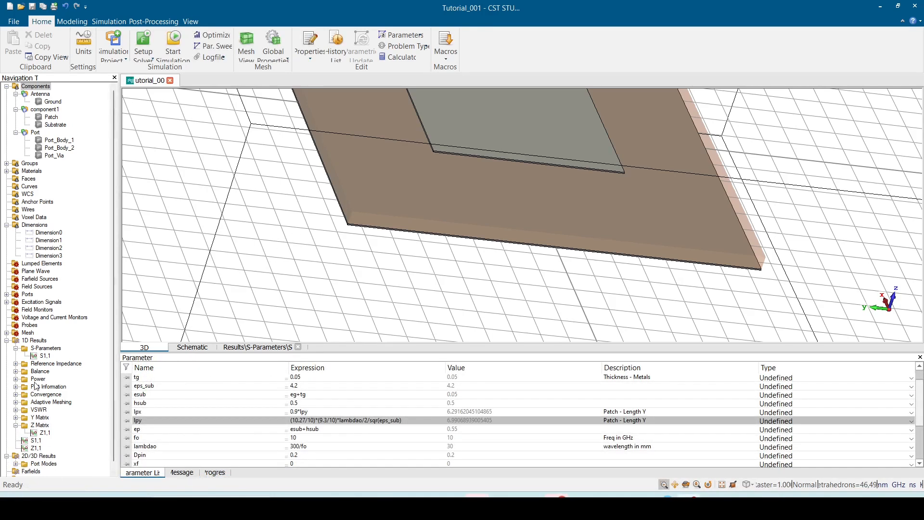
left_click(45, 355)
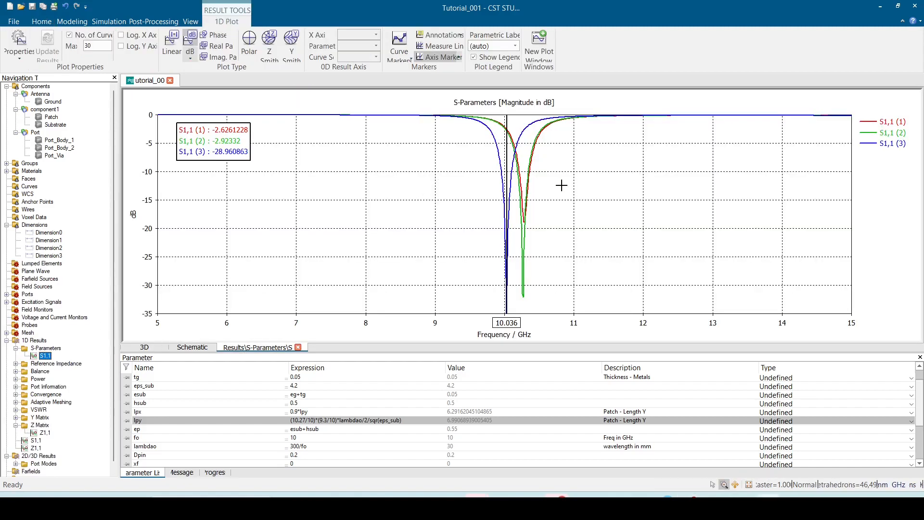
- Examine the S1,1 dips of the three runs close up and place the axis marker at about 10.006 GHz
left_click_drag(595, 107, 422, 337)
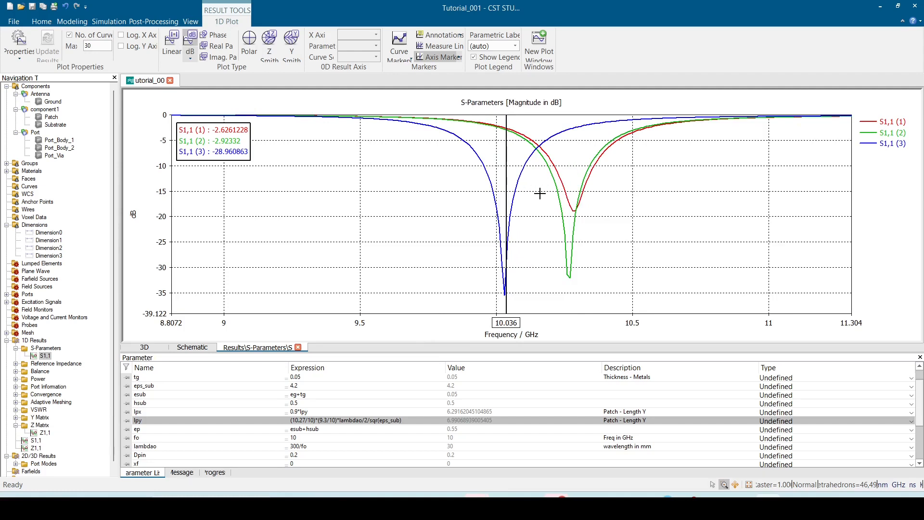
left_click_drag(506, 180, 500, 179)
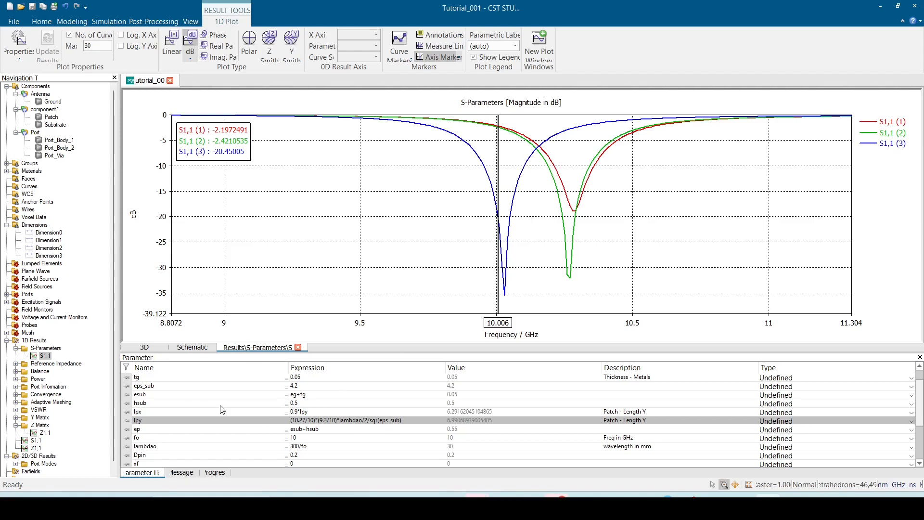
scroll(227, 437, "down", 1)
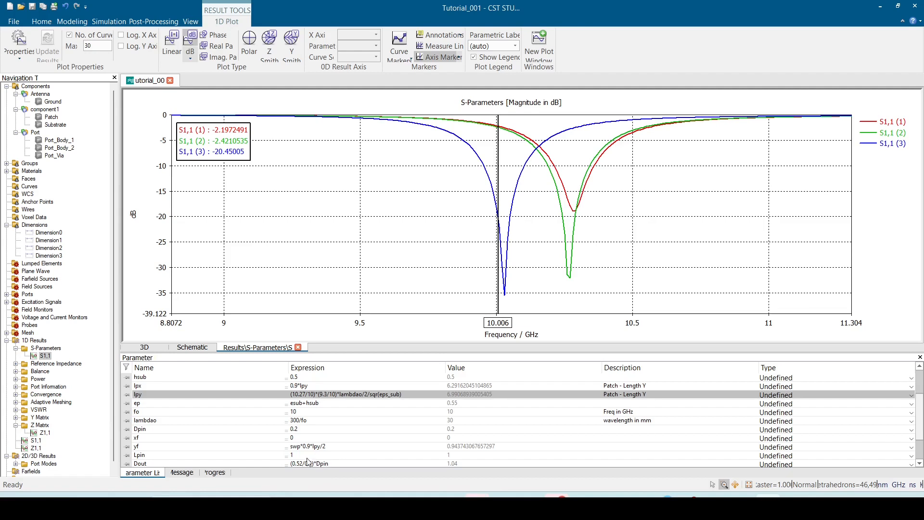
scroll(250, 436, "up", 1)
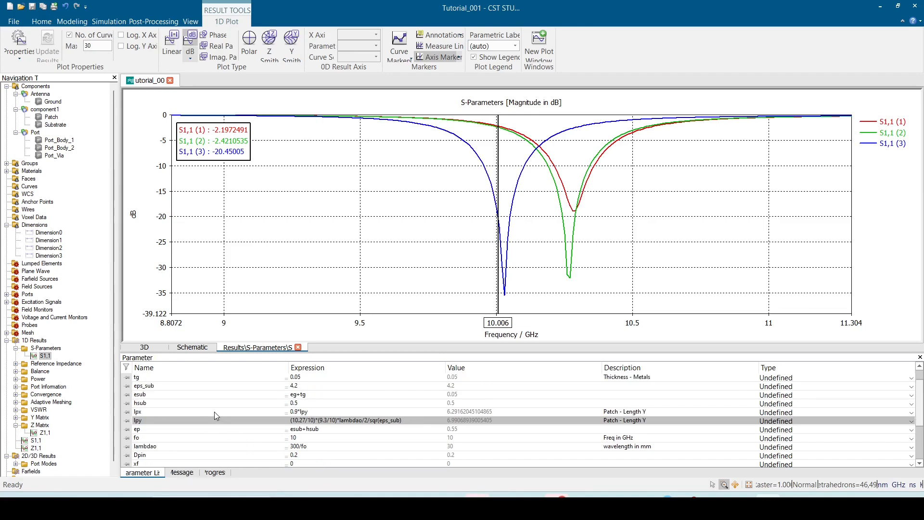
scroll(427, 253, "down", 3)
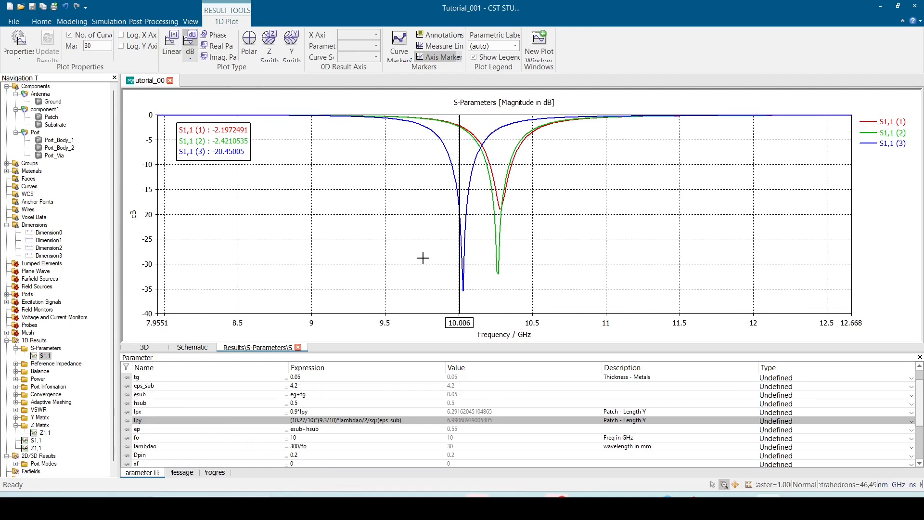
scroll(420, 261, "down", 1)
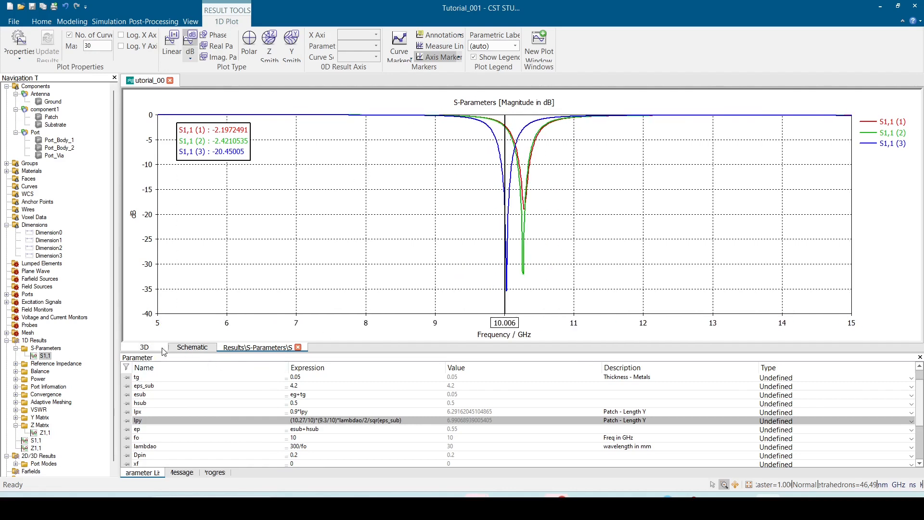
- Inspect the resized patch on its substrate from above in the 3D model
left_click(144, 347)
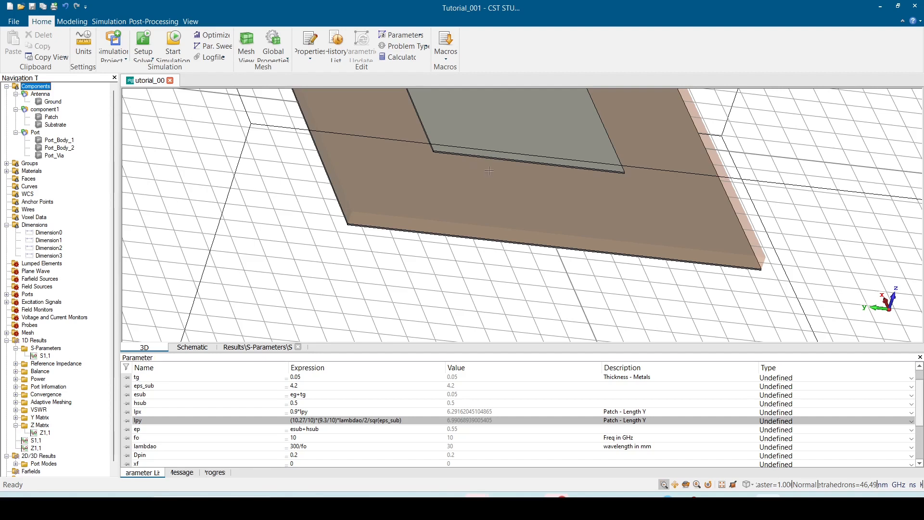
middle_click_drag(490, 176, 454, 269)
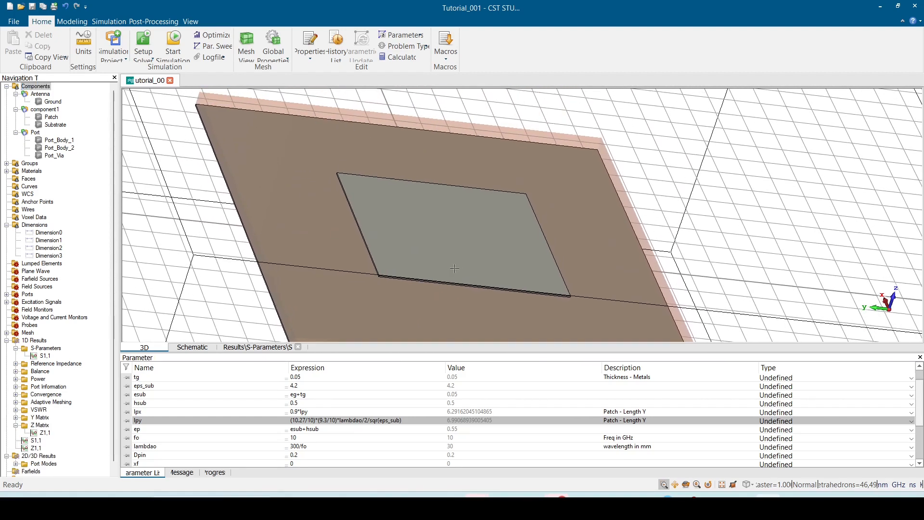
scroll(460, 263, "down", 1)
scroll(461, 263, "up", 1)
left_click_drag(478, 263, 470, 286, "ctrl")
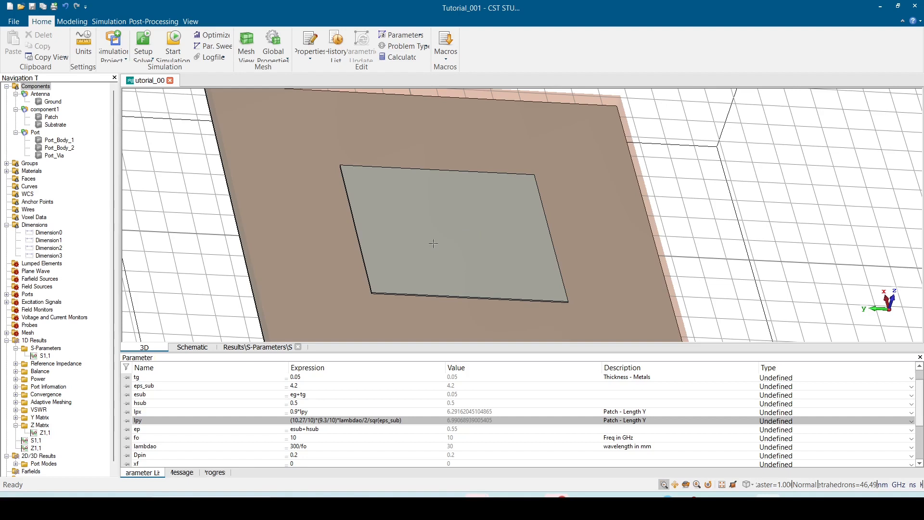
- Reopen the S1,1 comparison, examine the resonances around 10 GHz, and move the axis marker to about 8.709 GHz
left_click(46, 357)
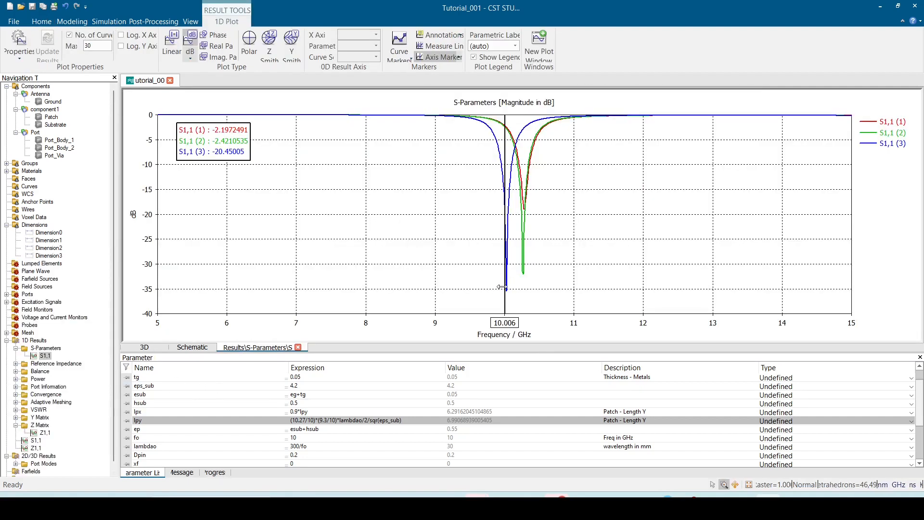
left_click_drag(547, 131, 502, 332)
scroll(496, 233, "up", 1)
scroll(495, 233, "down", 3)
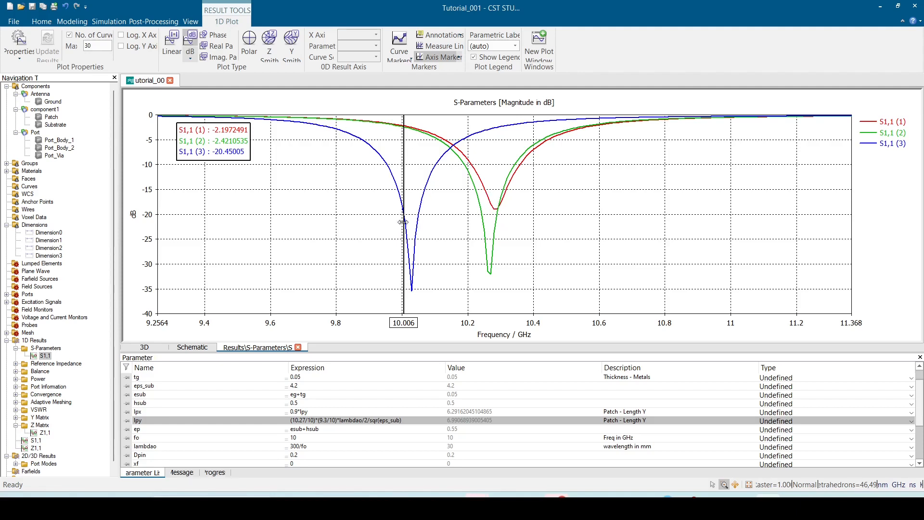
scroll(364, 249, "down", 5)
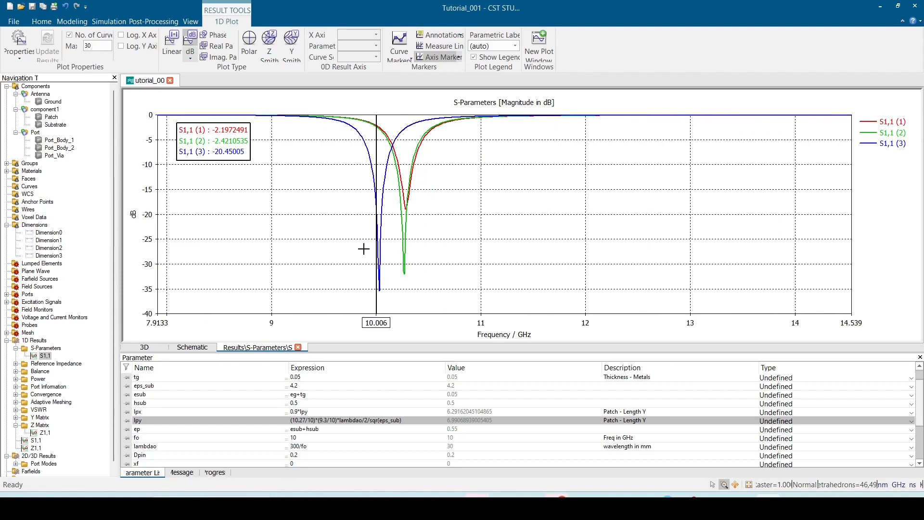
scroll(364, 248, "down", 1)
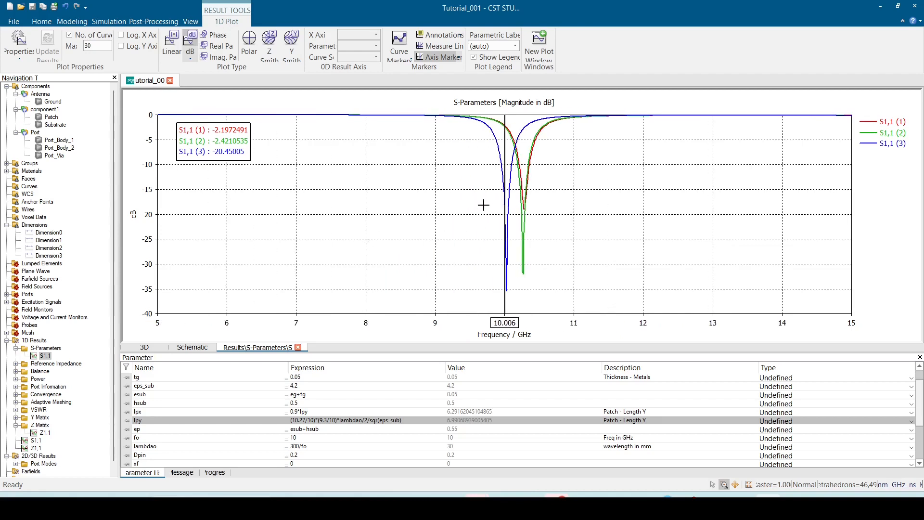
left_click_drag(502, 199, 415, 204)
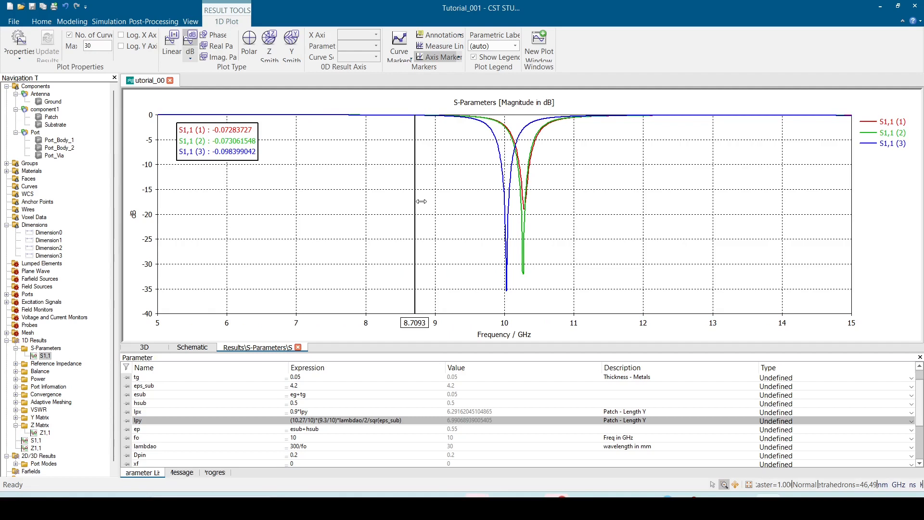